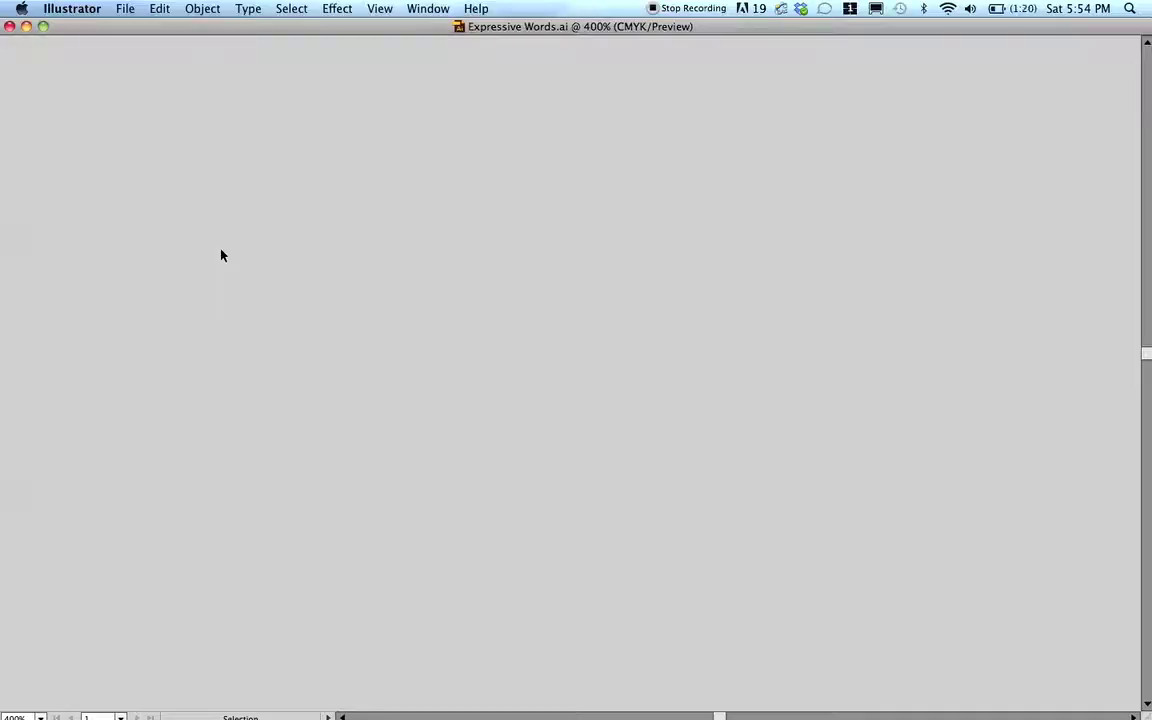
- Bring the word DIETING into view and highlight its first letters DIET, then clear the text selection
scroll(222, 256, "down", 10)
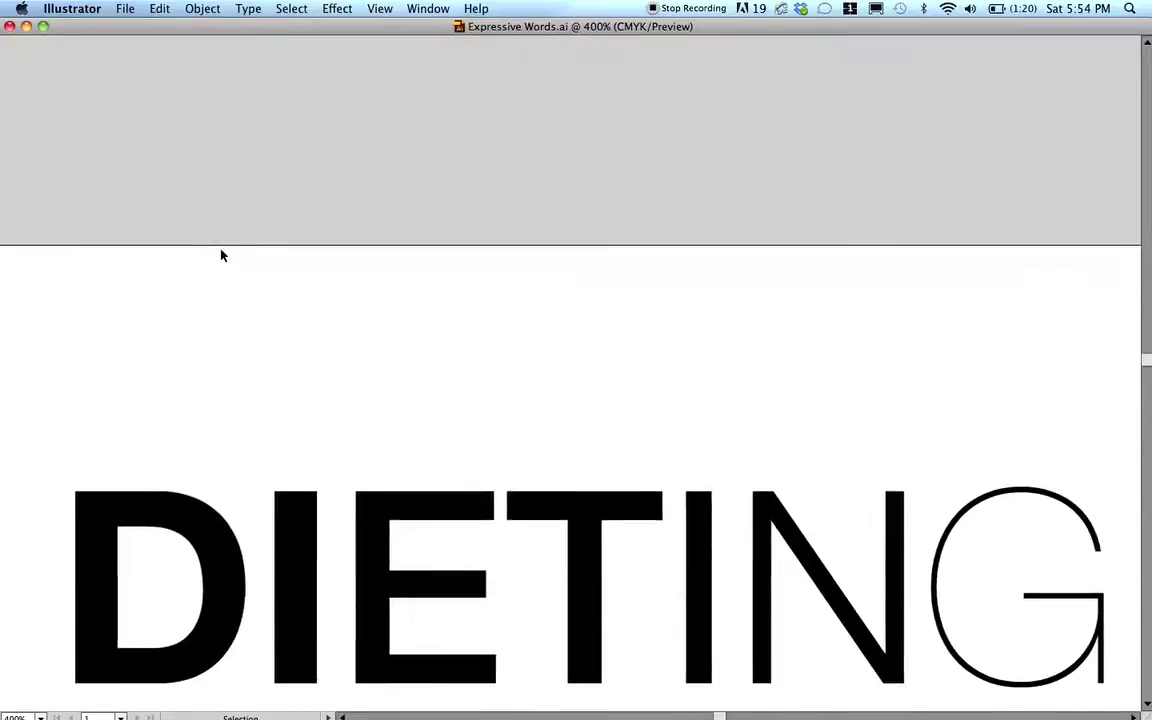
scroll(222, 256, "down", 3)
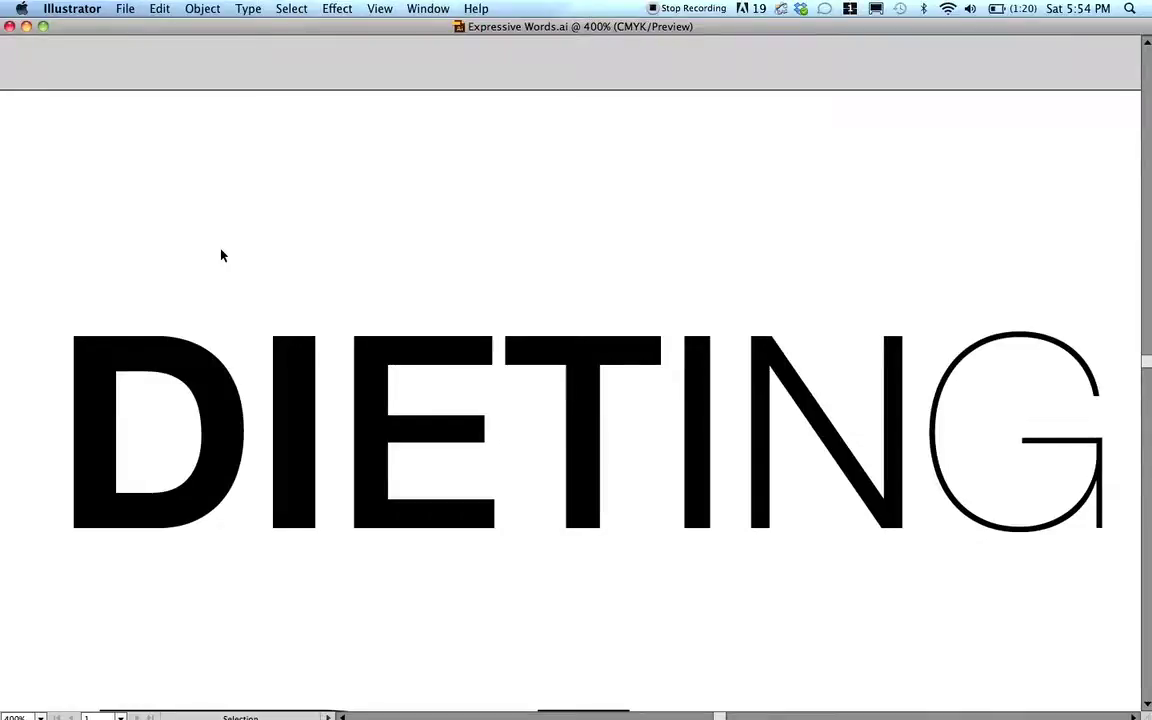
key("t")
left_click(193, 376)
left_click_drag(80, 406, 627, 432)
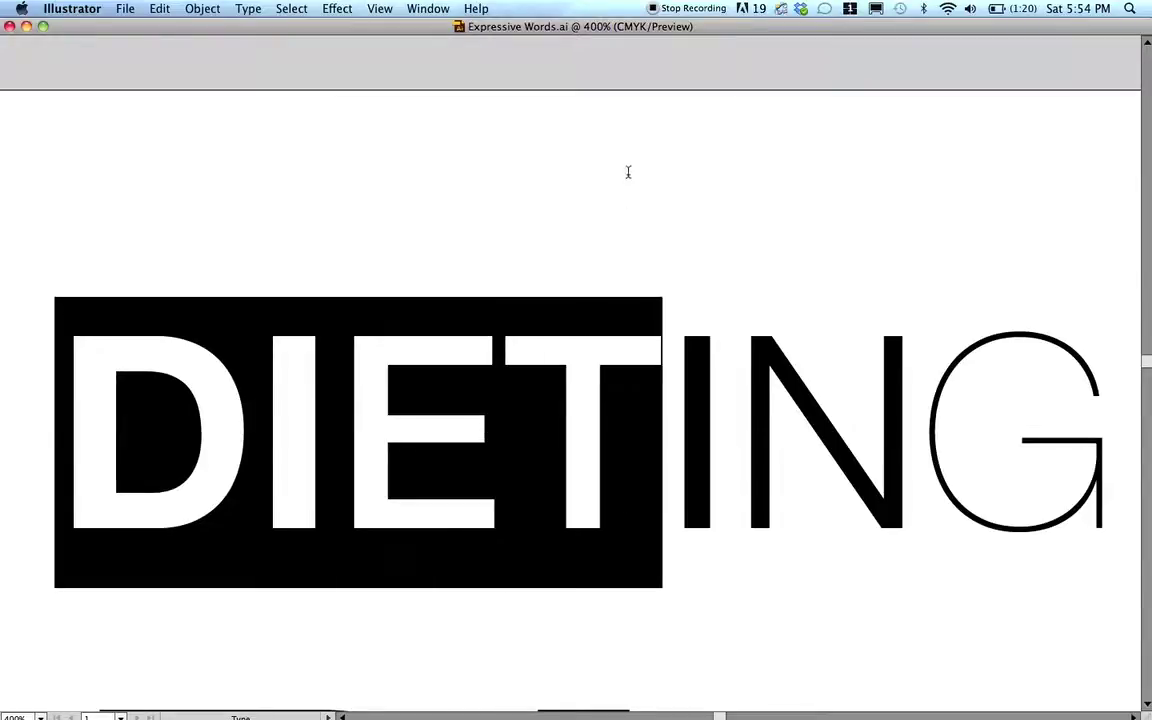
key("Escape")
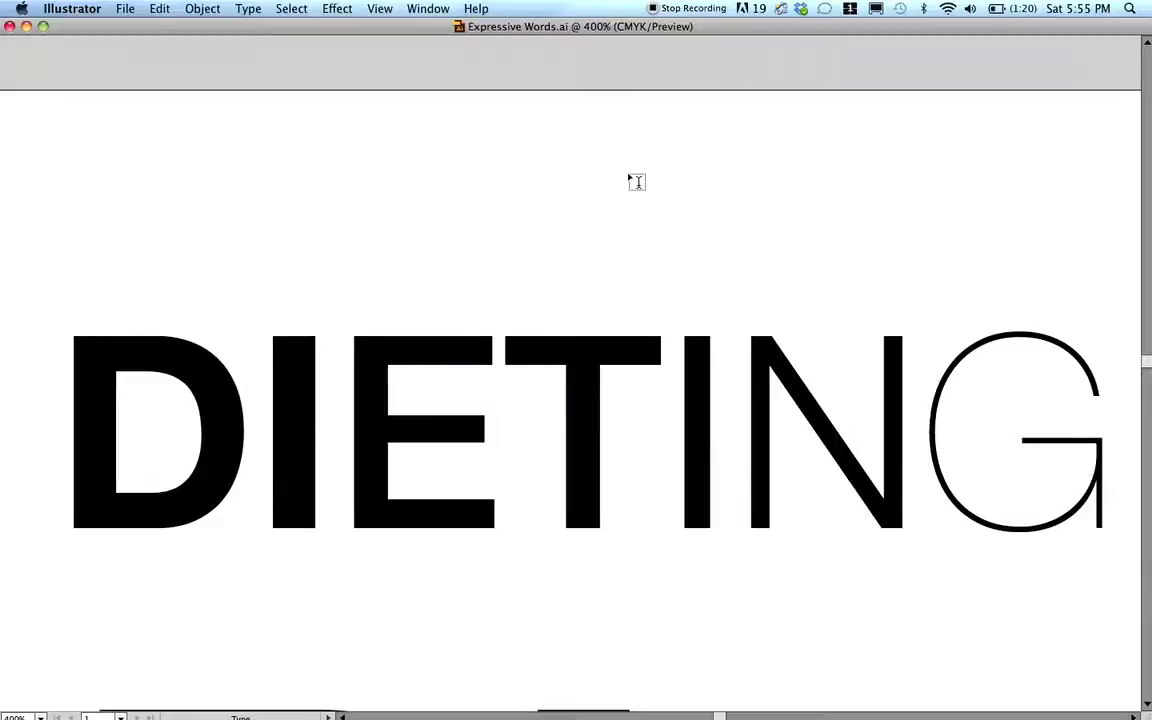
- Show the hidden tools and panels and check the font styles of the letters across the word DIETING
key("Tab")
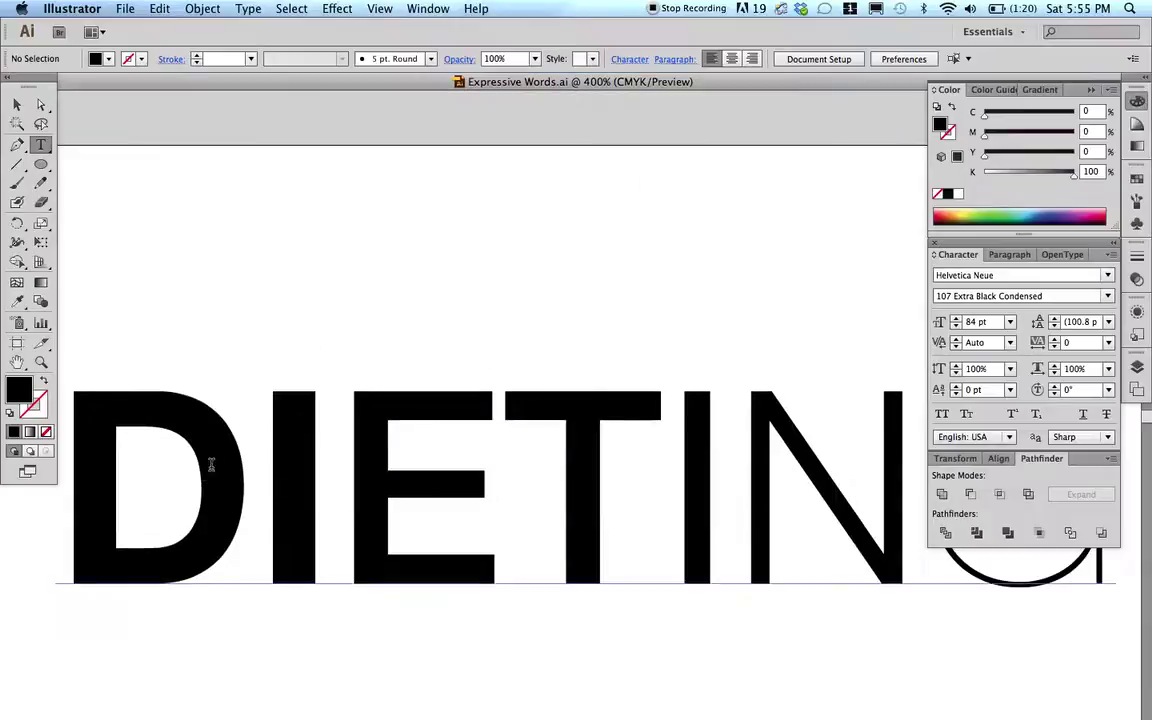
left_click_drag(62, 452, 334, 477)
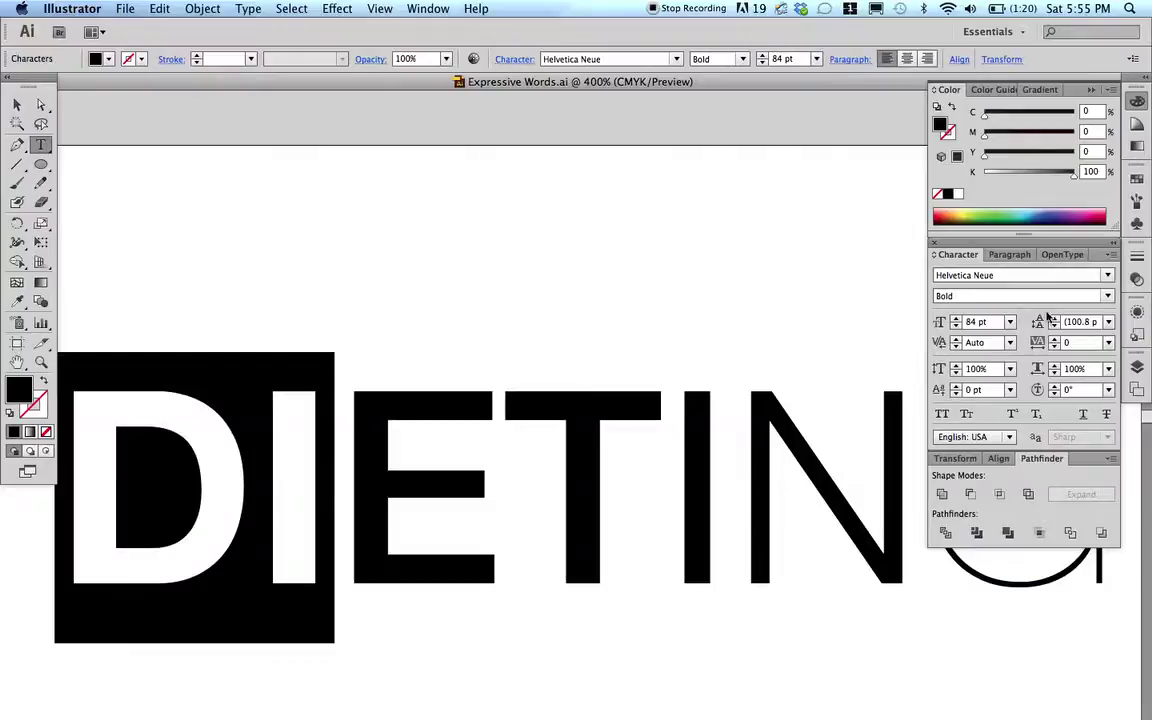
left_click_drag(332, 432, 712, 470)
left_click(816, 470)
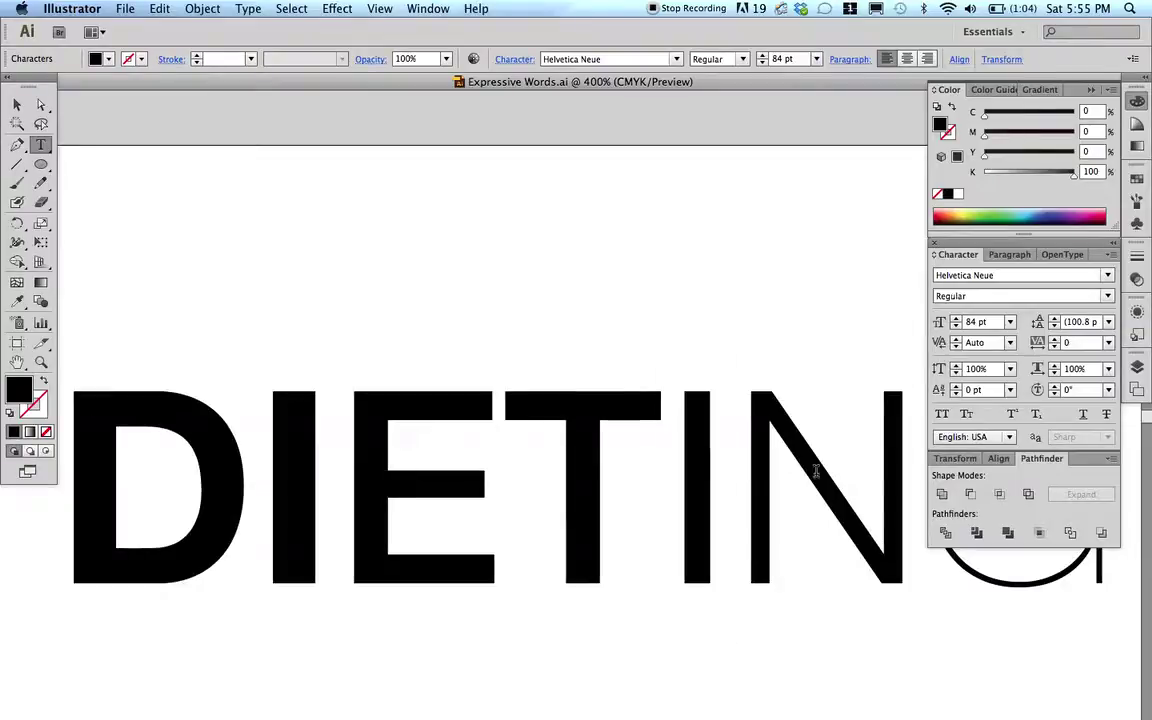
left_click_drag(816, 470, 856, 470)
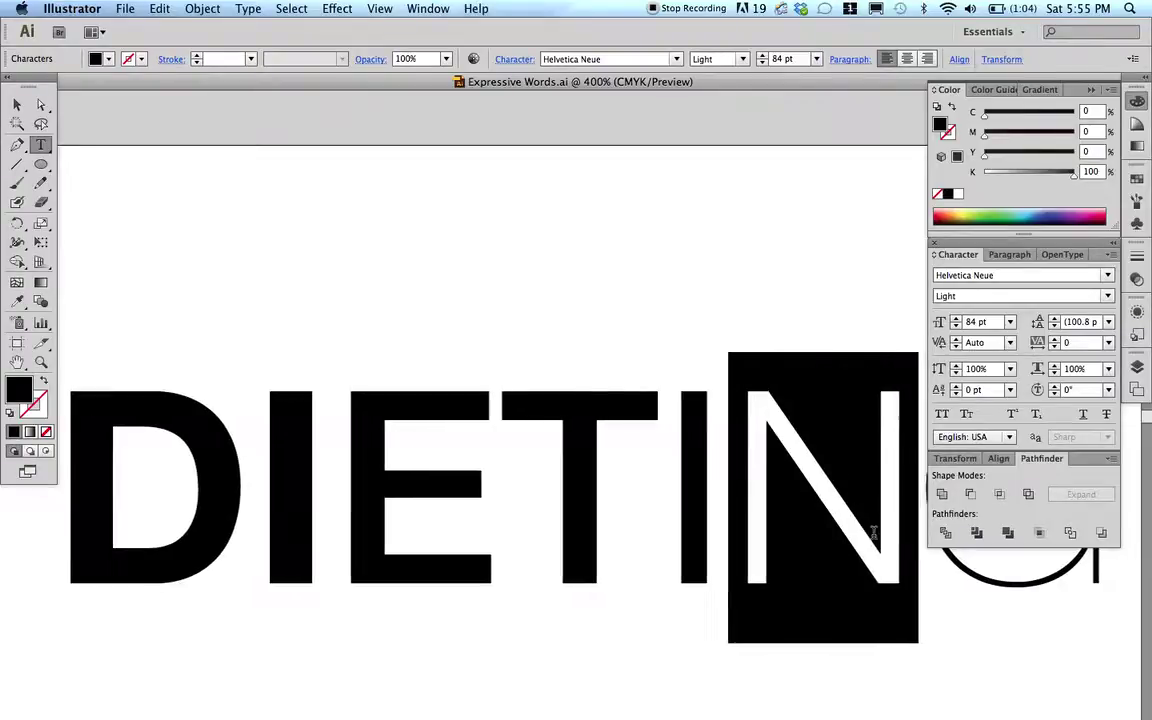
scroll(874, 532, "right", 5)
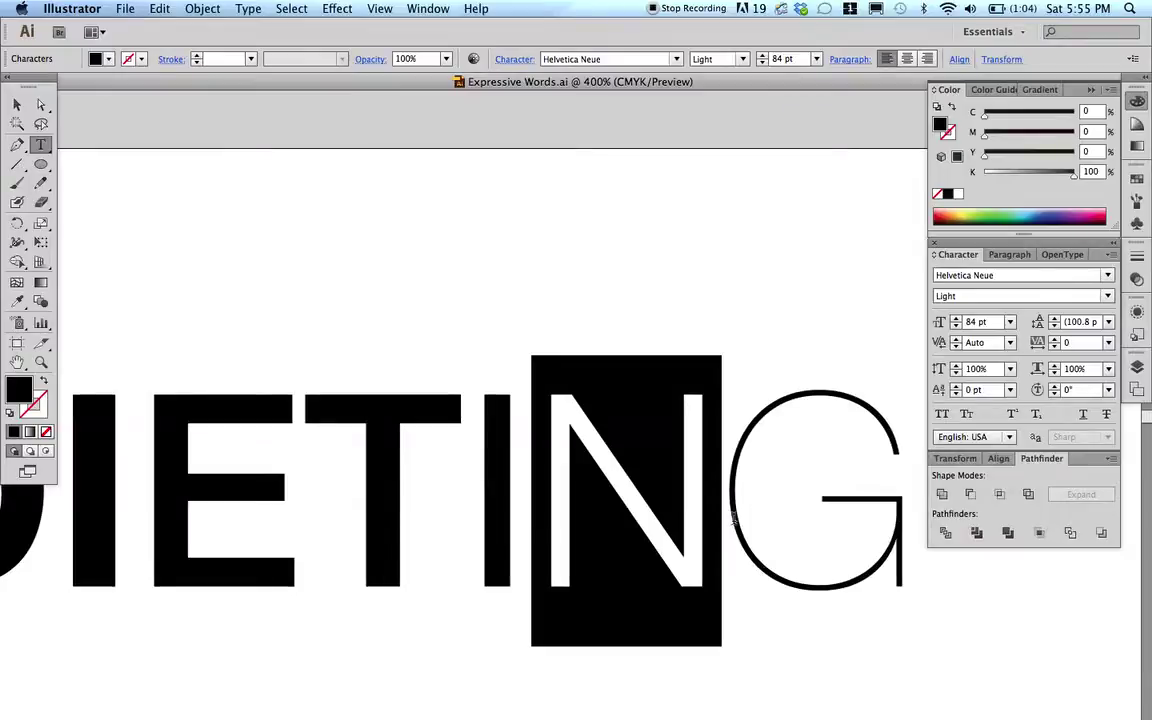
left_click_drag(725, 520, 906, 516)
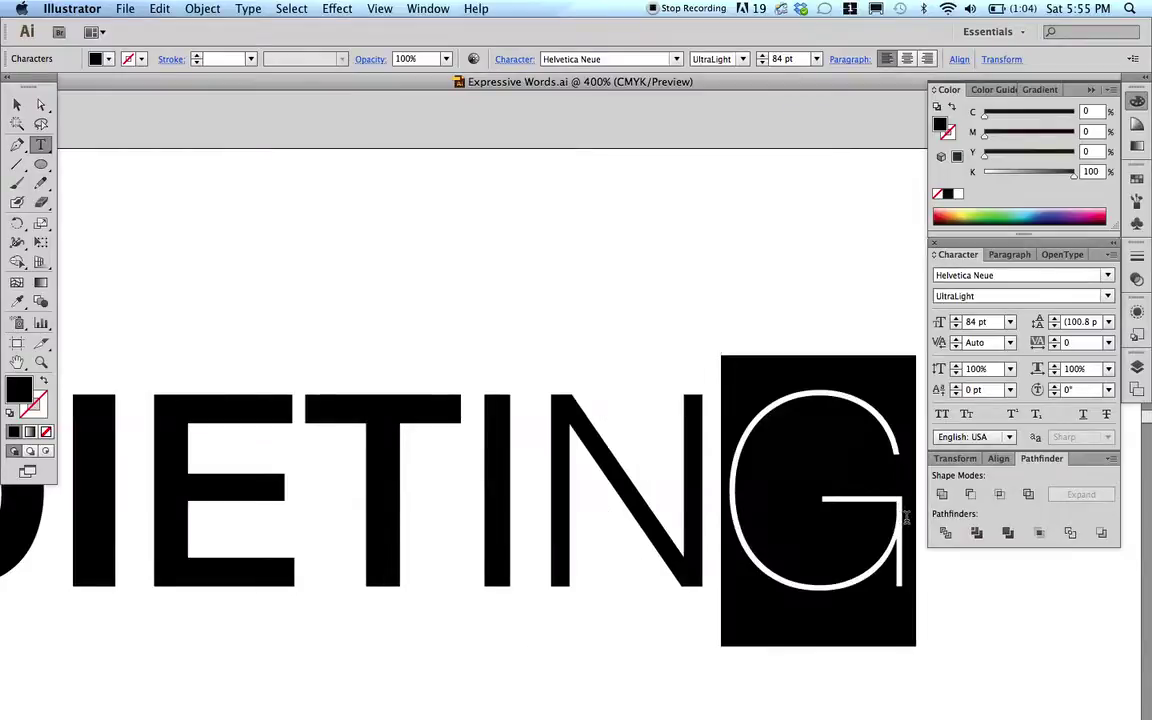
- View the whole word DIETING at 300% and check the font style of its first letter D
key("super+minus")
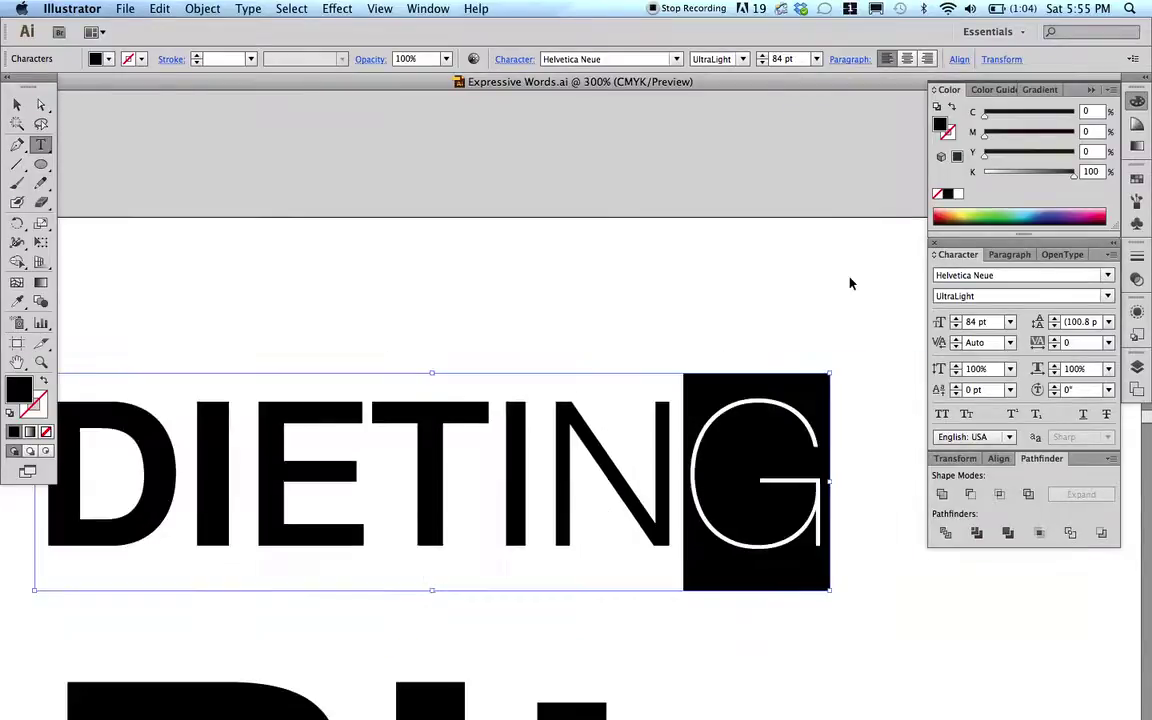
scroll(850, 284, "left", 1)
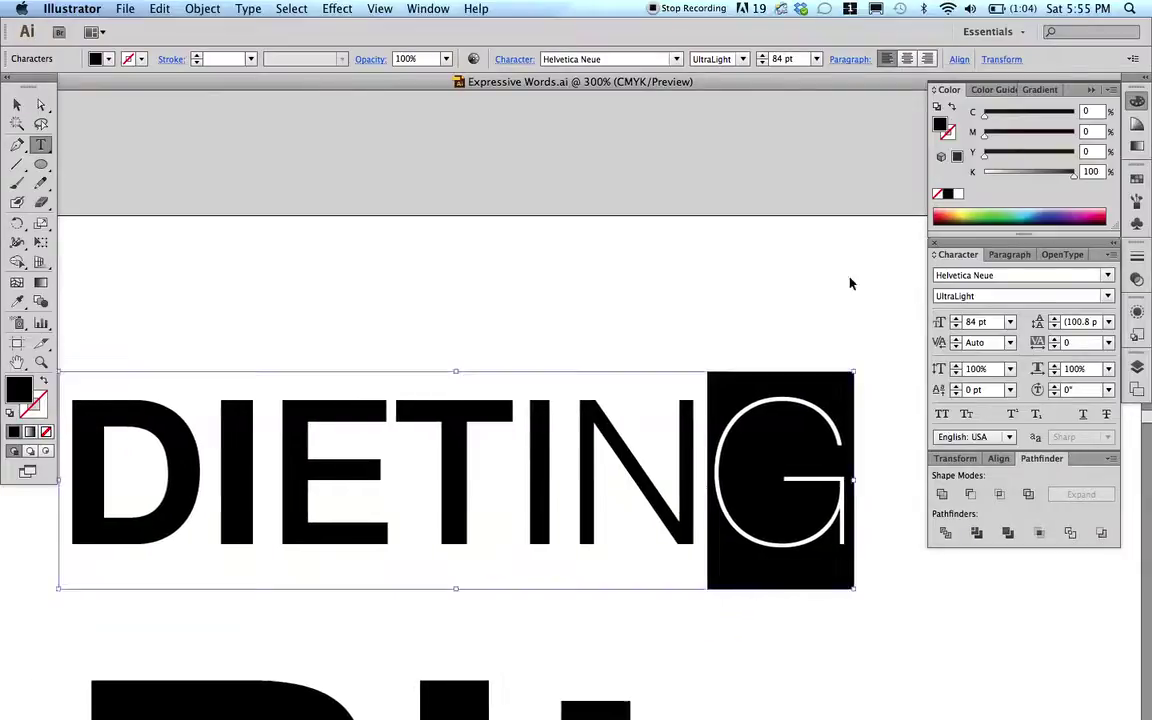
key("super+shift+a")
scroll(850, 284, "left", 2)
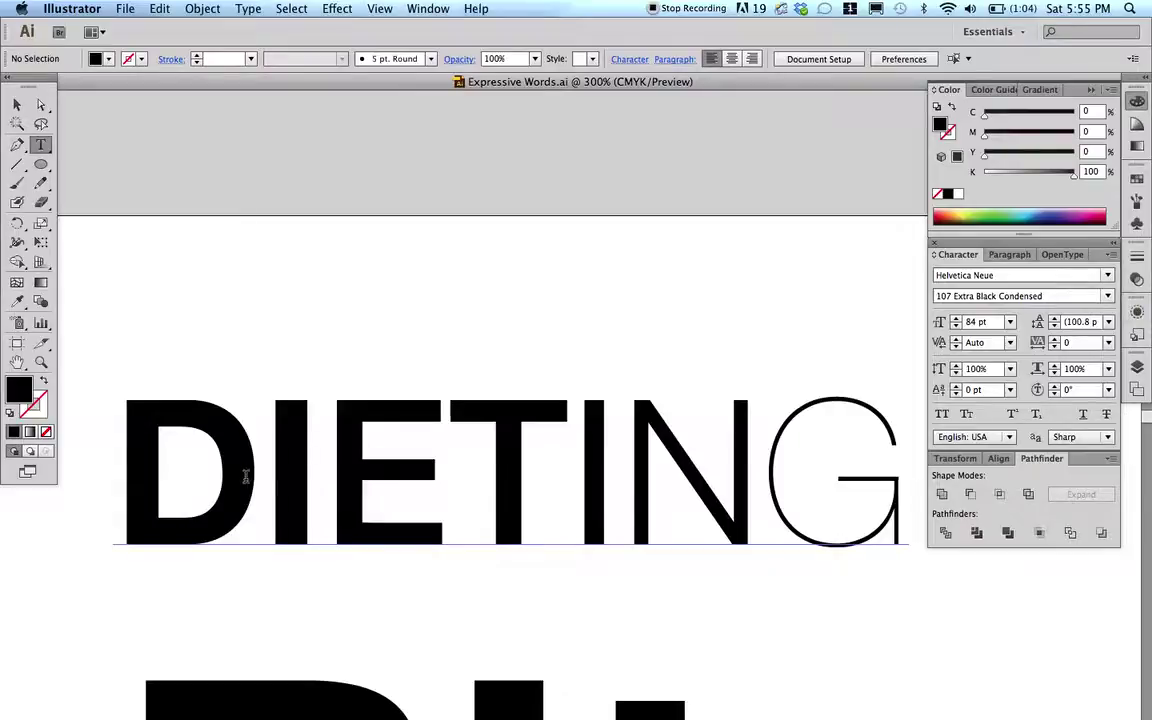
left_click_drag(244, 476, 171, 474)
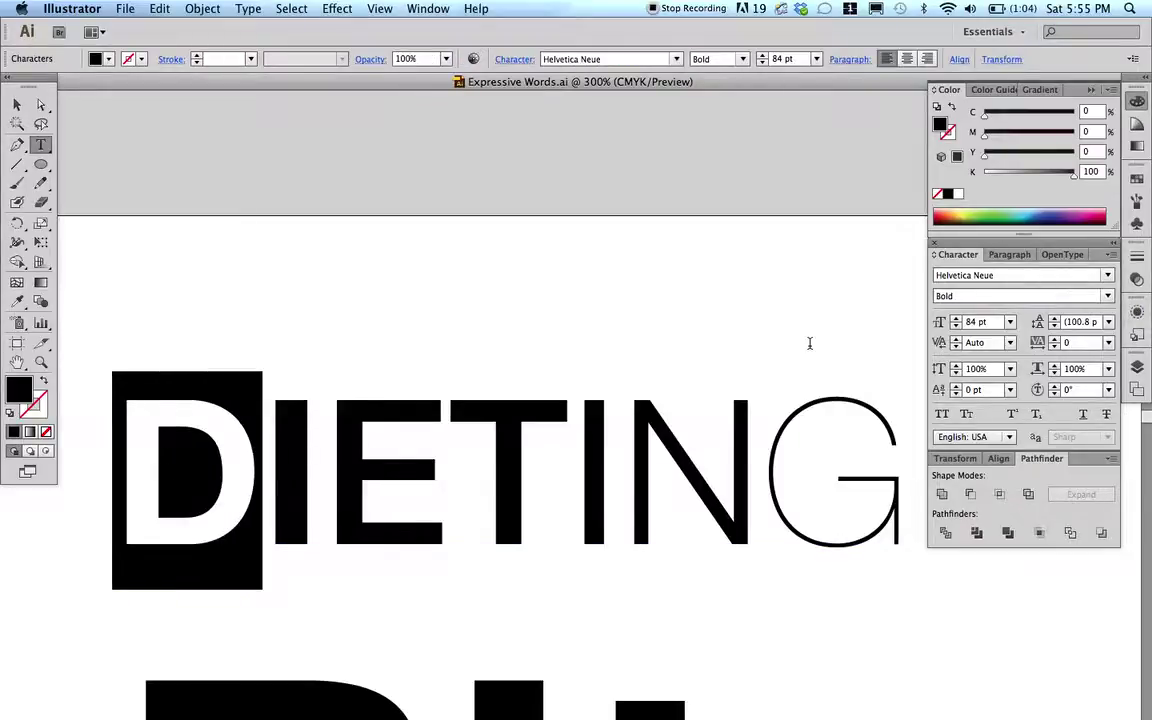
left_click(731, 295)
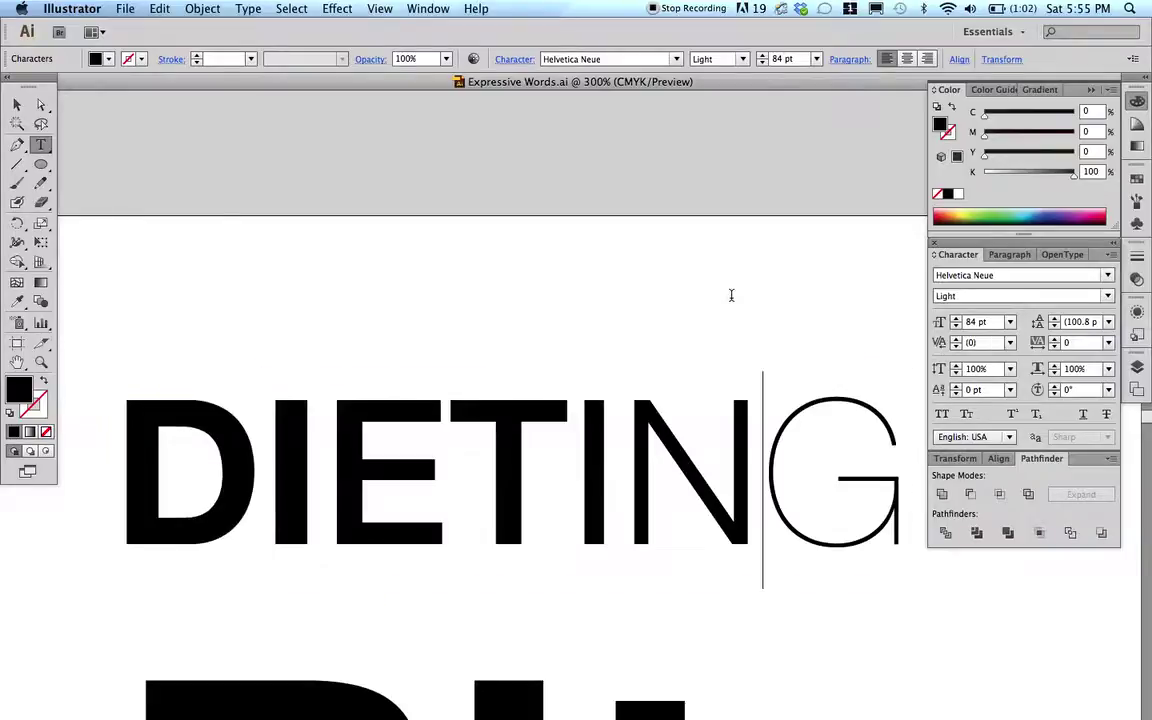
- Examine the word Bite and try the Scissors tool and the Eraser tool, leaving the Eraser active
scroll(731, 295, "down", 3)
scroll(731, 295, "down", 6)
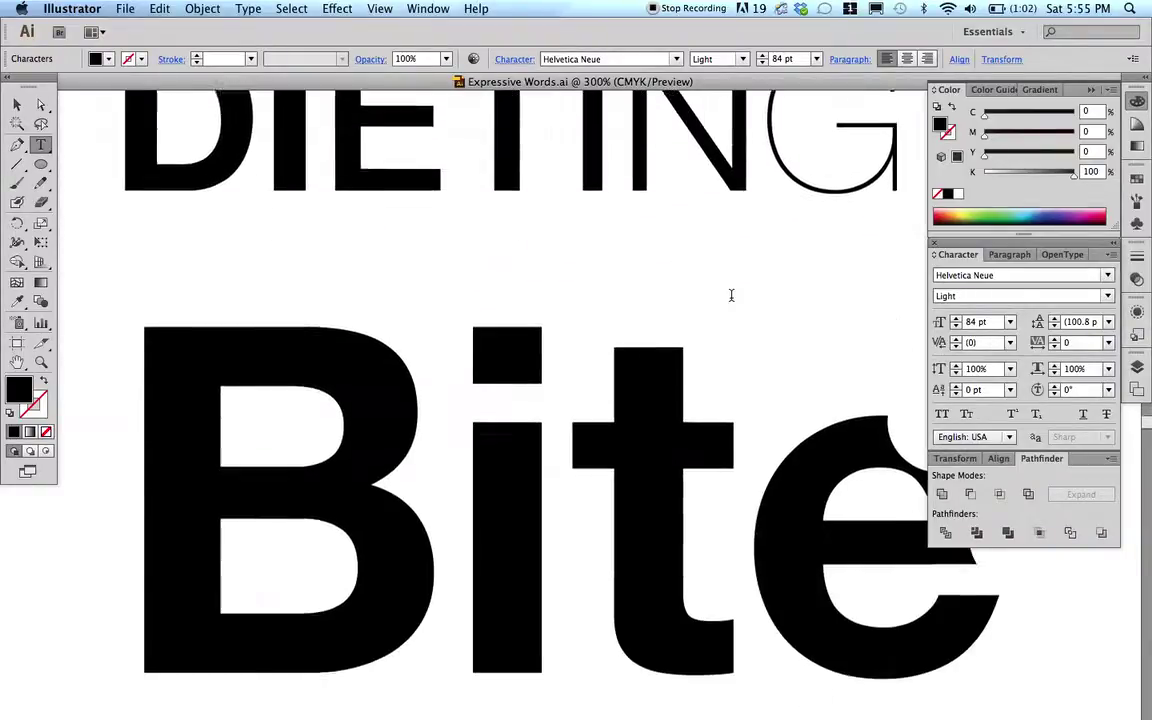
scroll(731, 295, "right", 3)
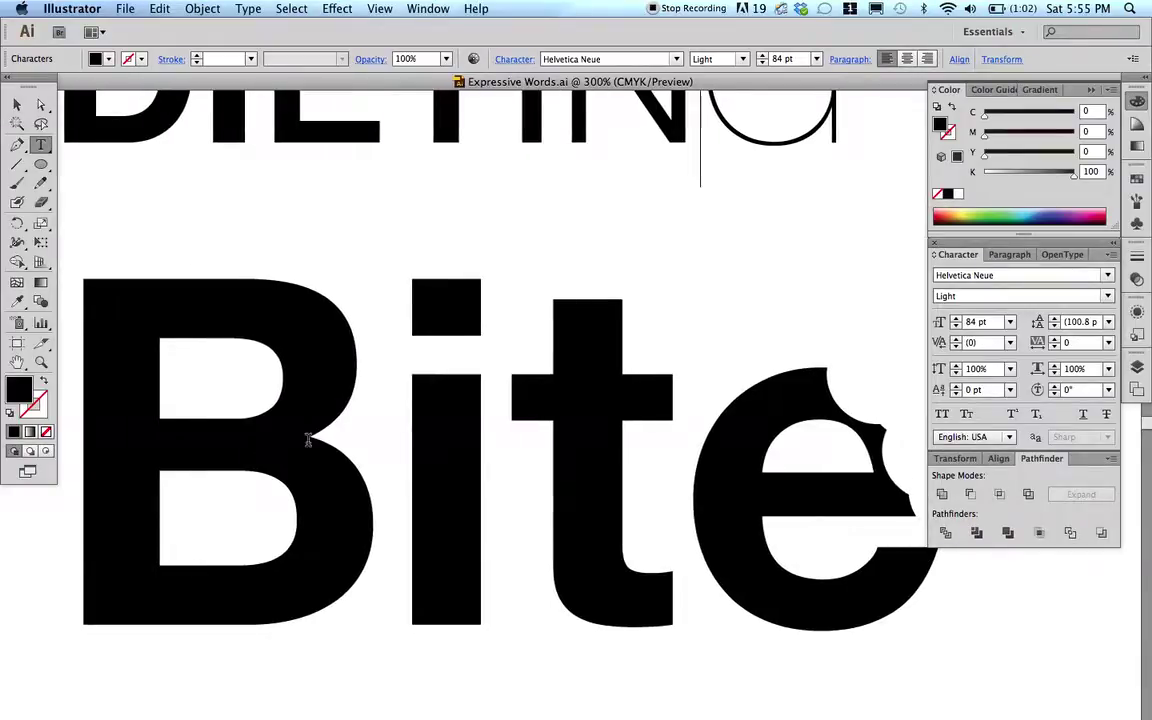
left_click(43, 205)
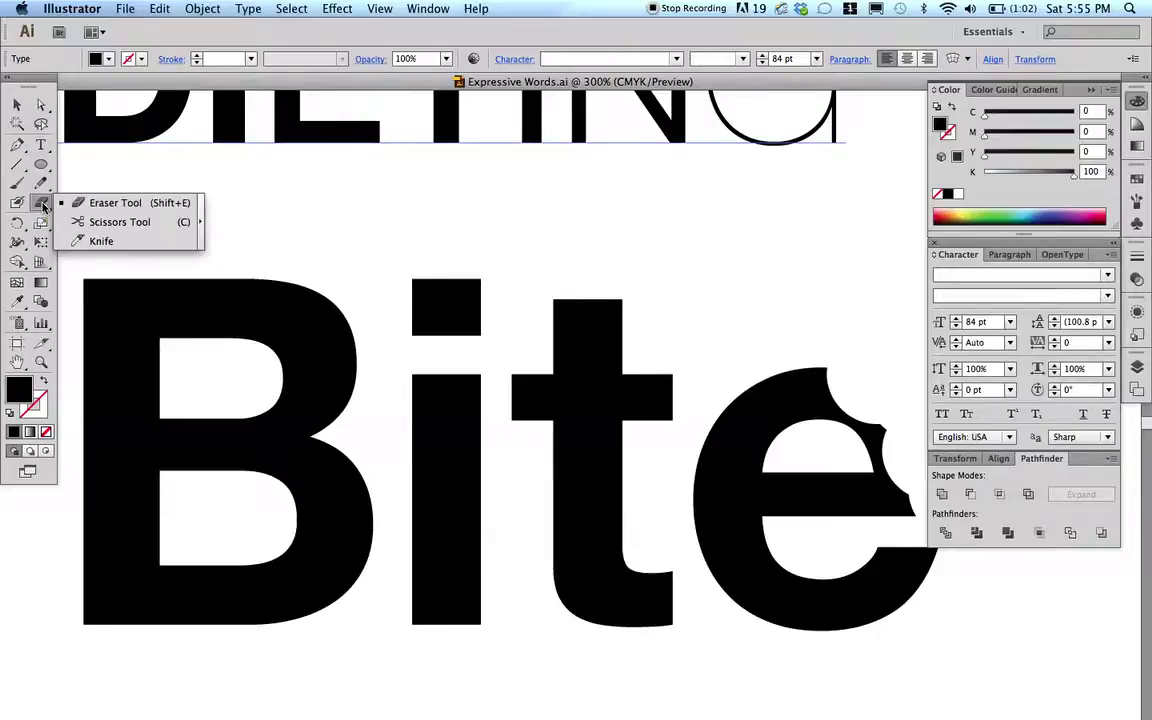
left_click(80, 221)
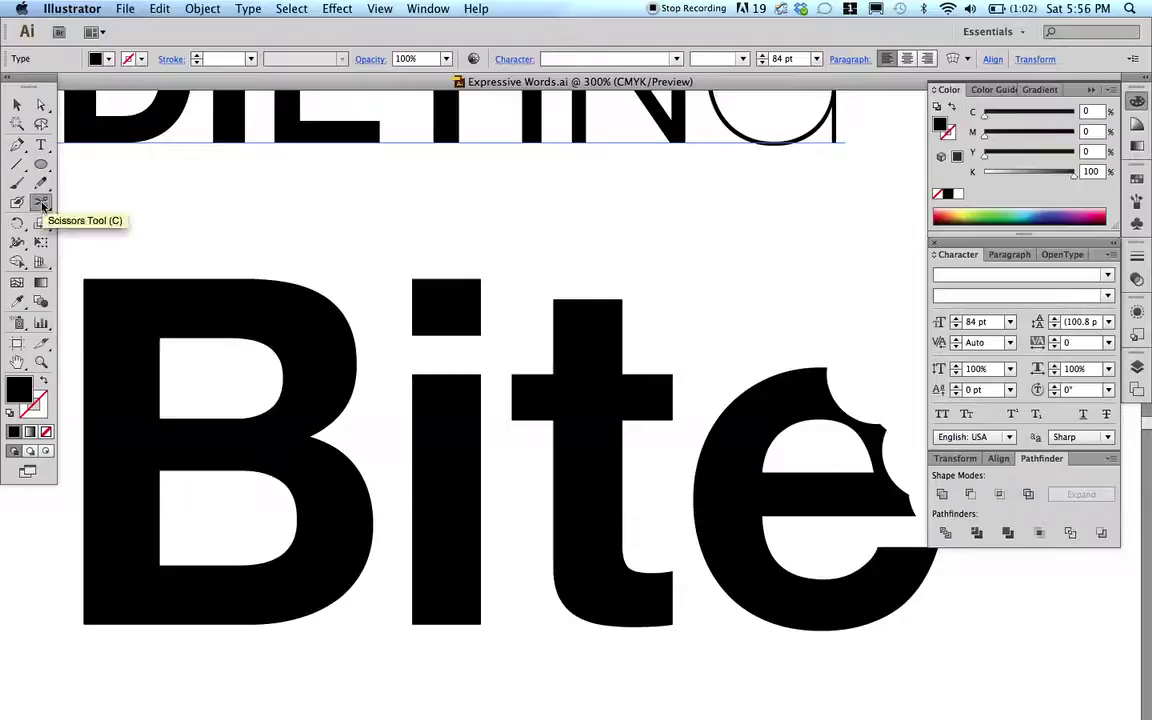
left_click(43, 205)
left_click(86, 200)
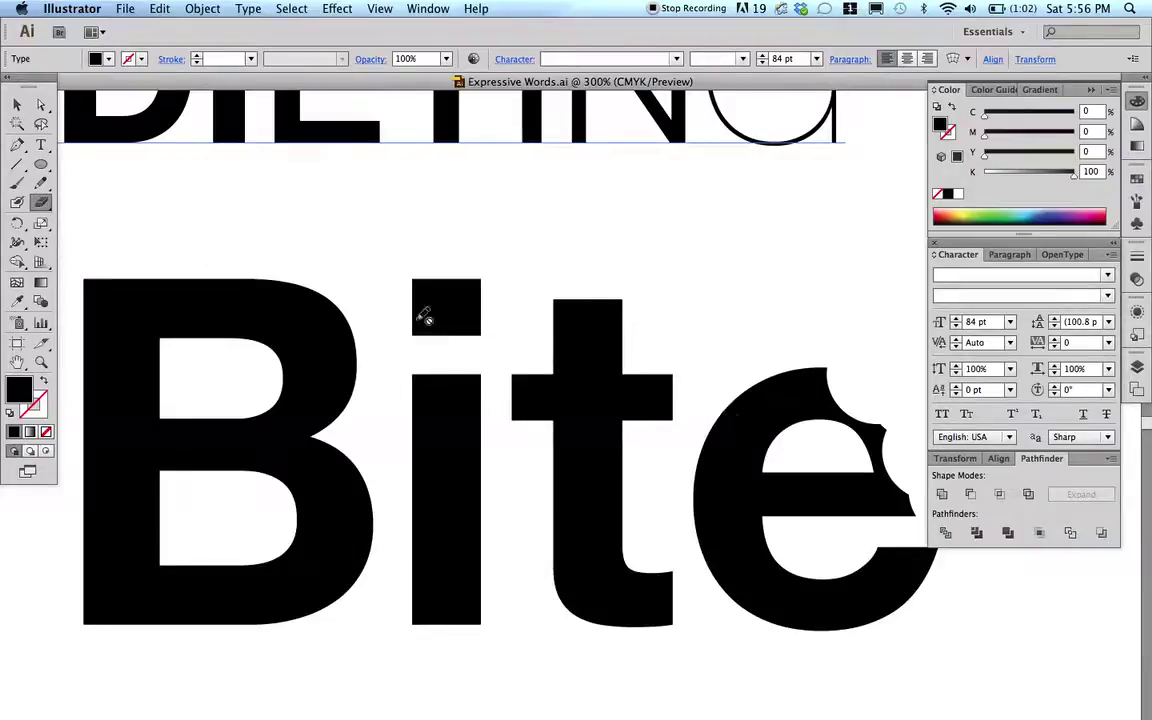
- Examine the Bite, EXPLODE, SHATTER, FADING and FALLING word samples on the artboard
scroll(425, 316, "right", 6)
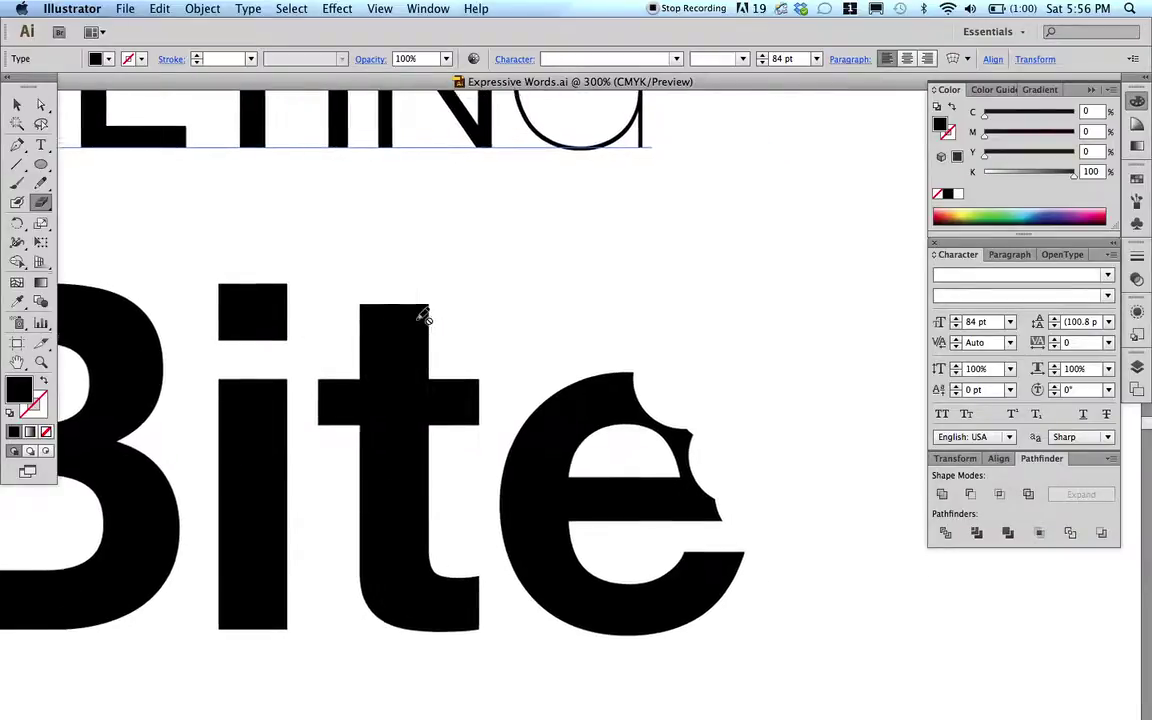
scroll(425, 316, "right", 5)
scroll(425, 316, "left", 10)
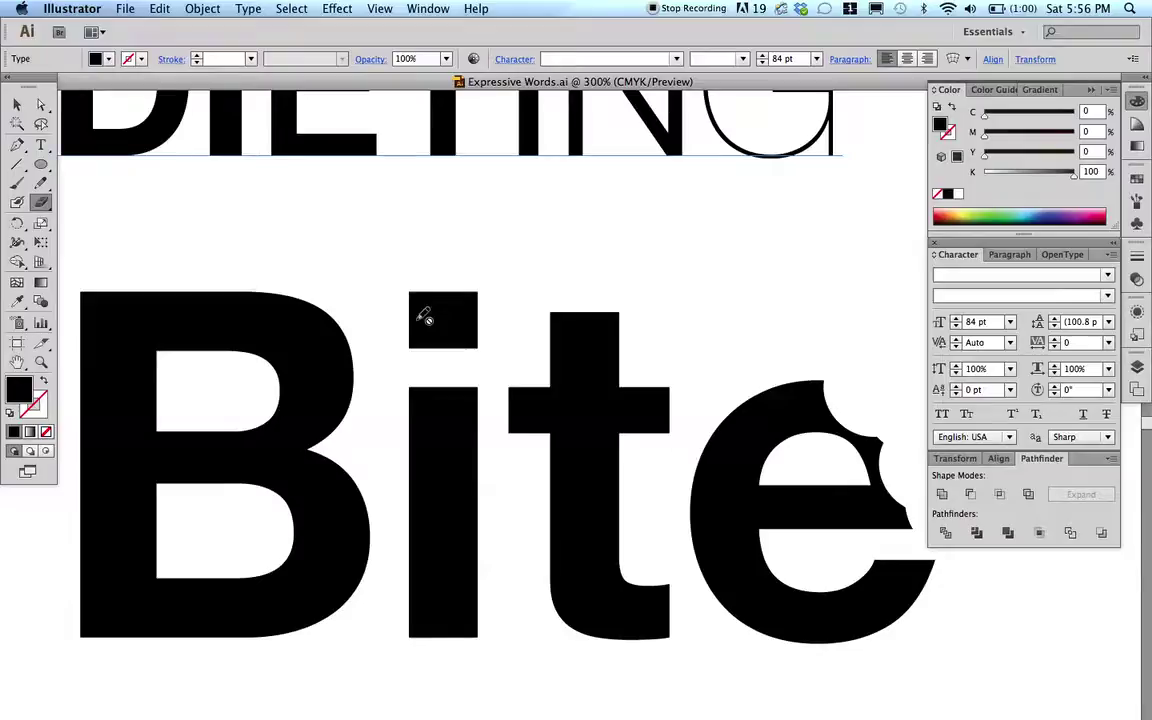
scroll(425, 316, "down", 10)
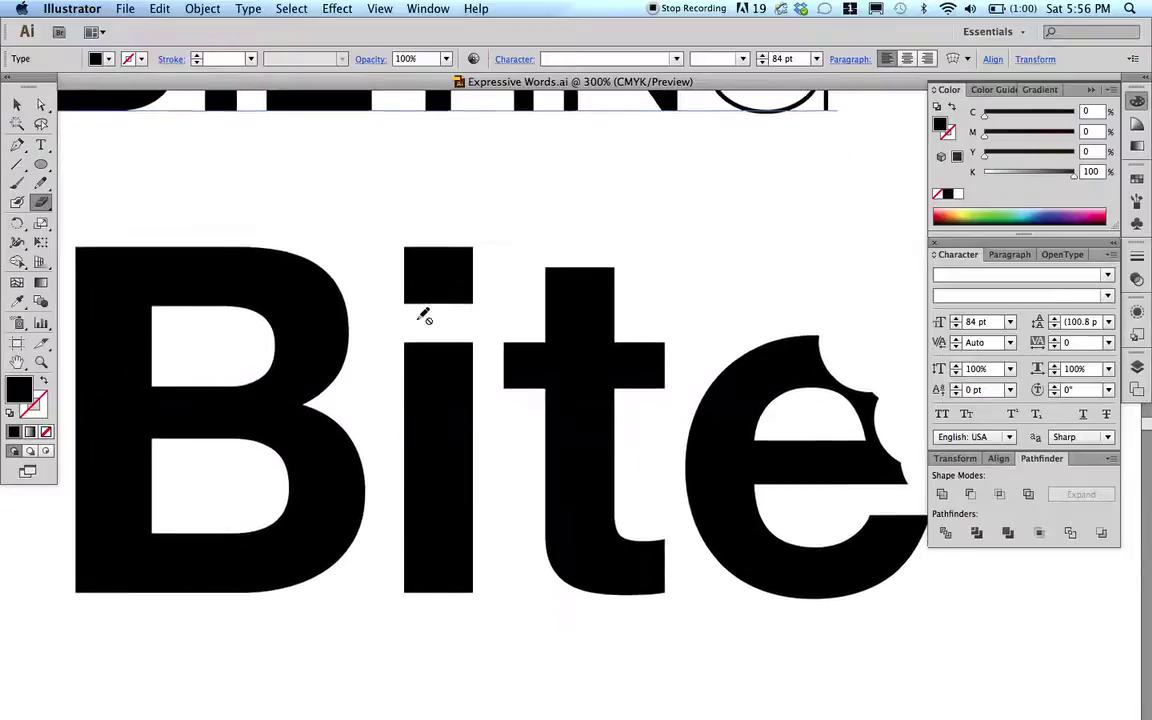
scroll(425, 316, "down", 6)
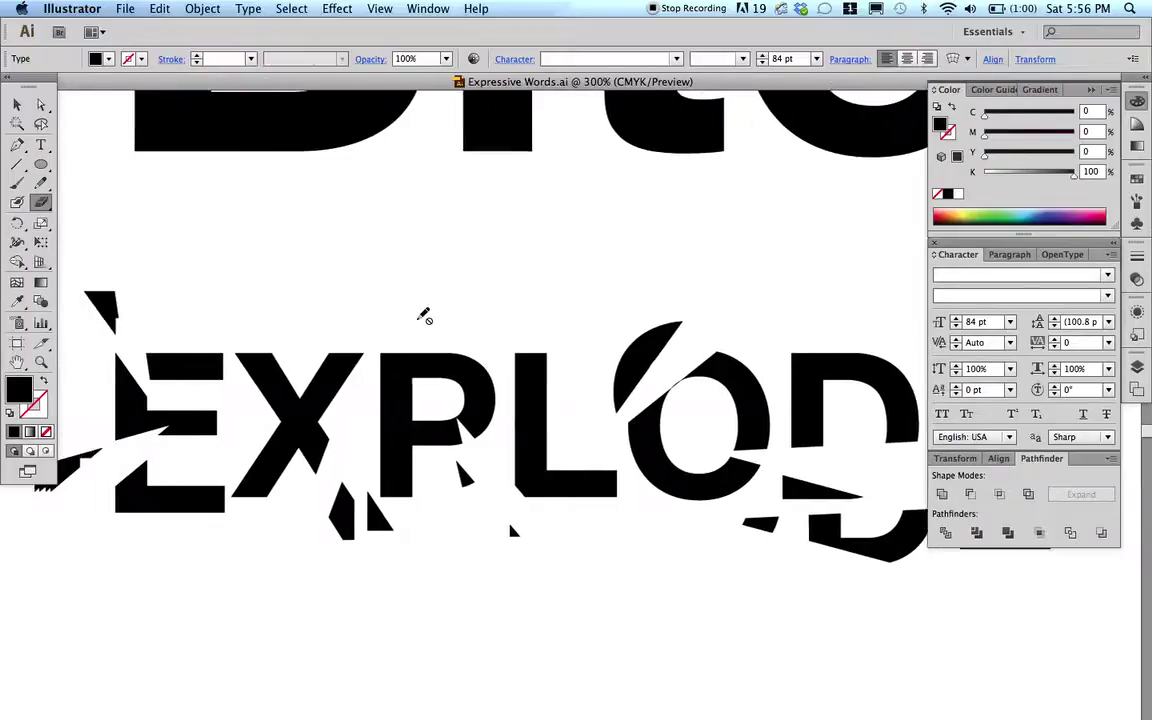
scroll(425, 316, "right", 10)
scroll(425, 316, "left", 10)
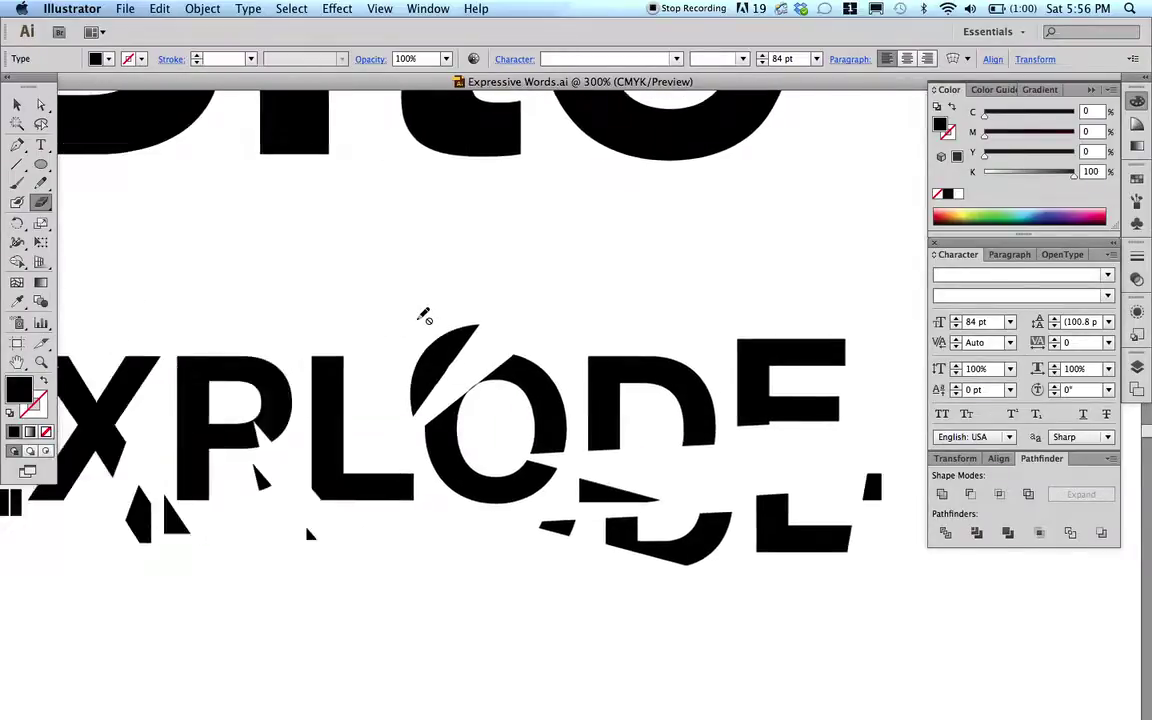
scroll(425, 316, "down", 10)
scroll(425, 316, "left", 2)
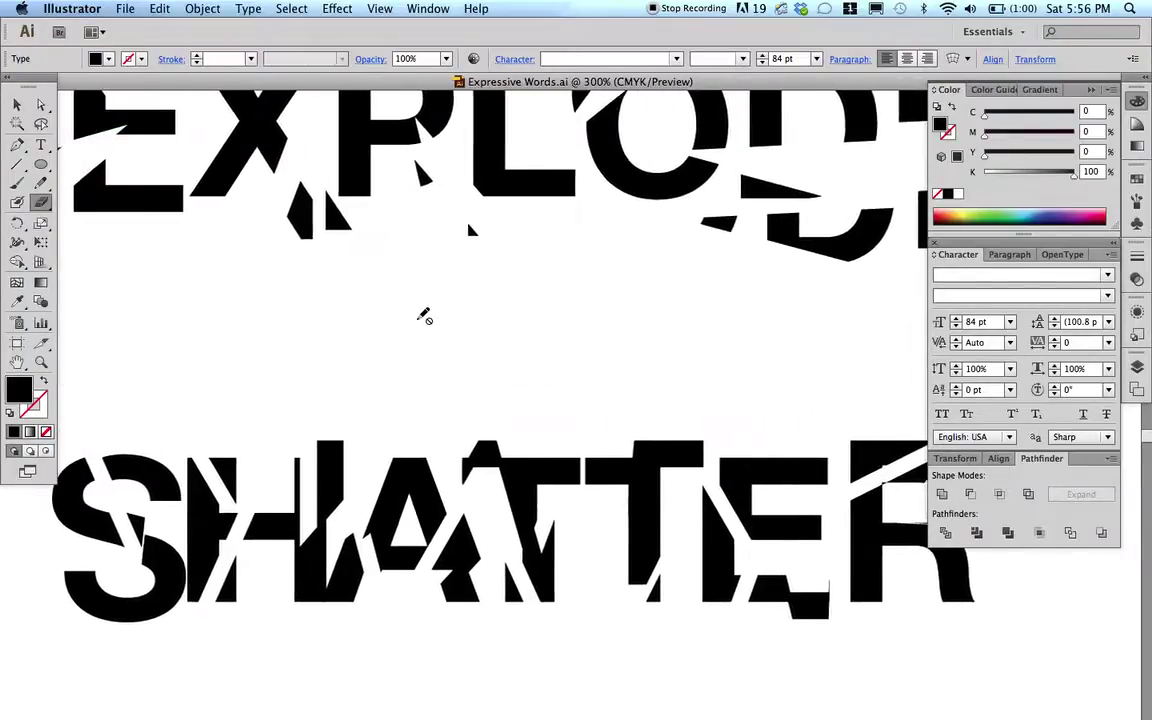
scroll(425, 316, "right", 3)
scroll(425, 316, "left", 3)
scroll(425, 316, "down", 7)
scroll(425, 316, "down", 5)
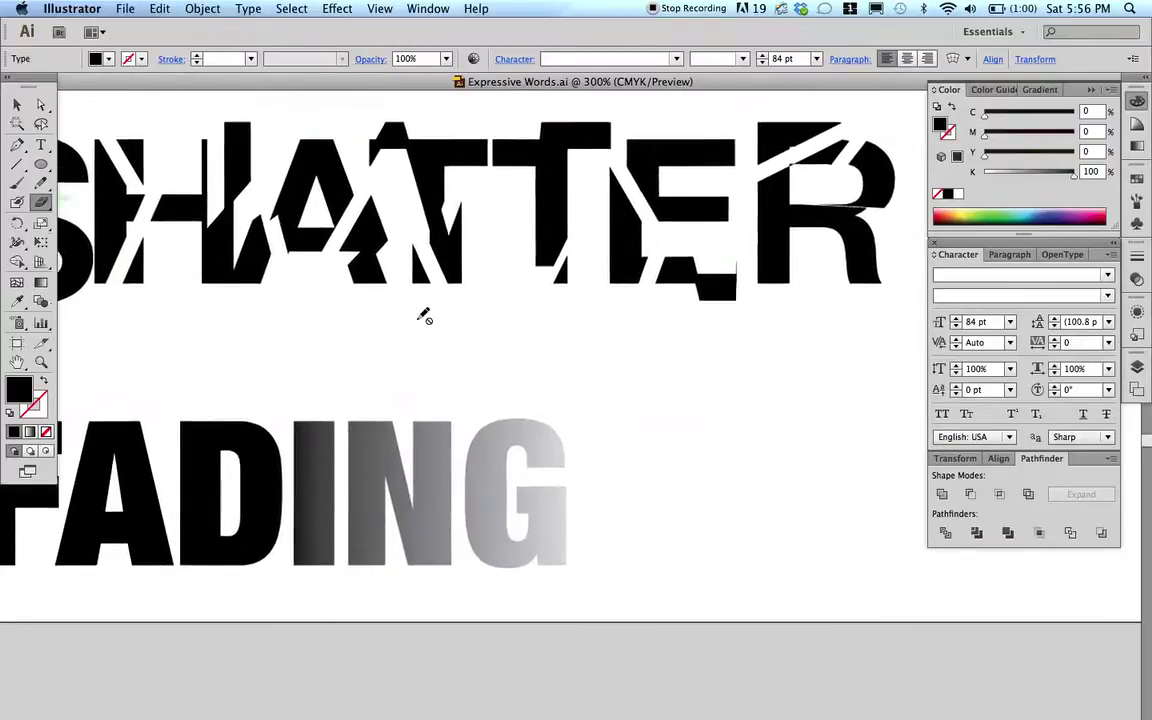
scroll(425, 316, "left", 5)
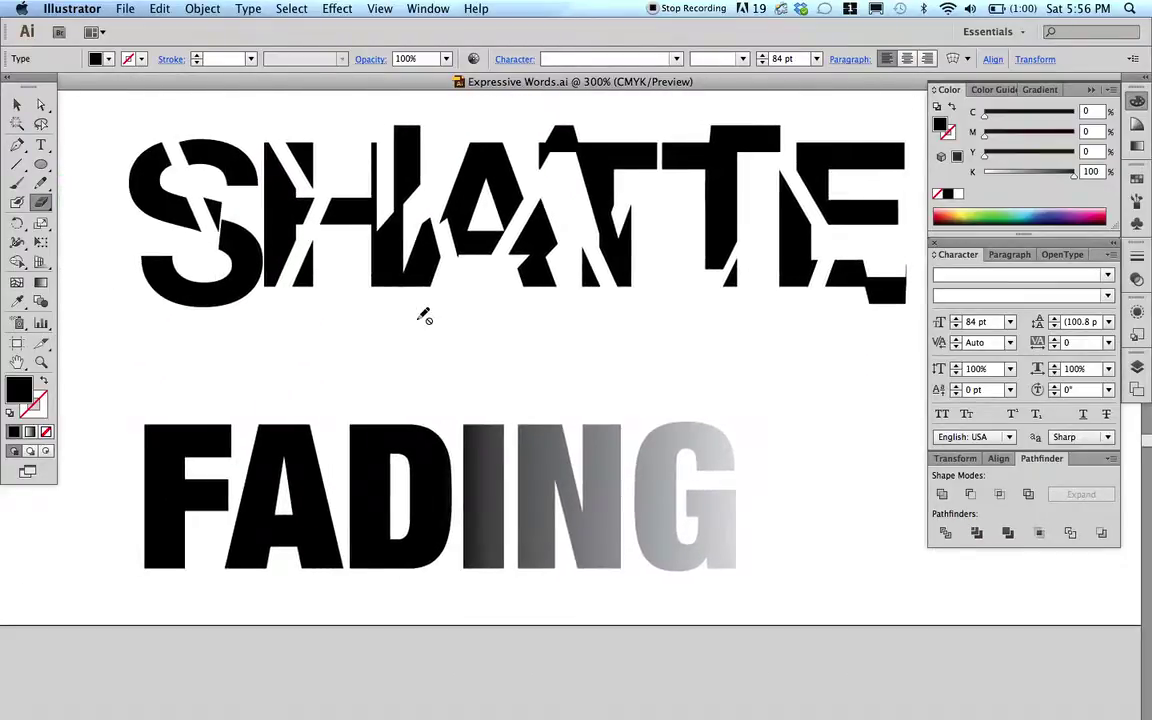
scroll(424, 316, "up", 3)
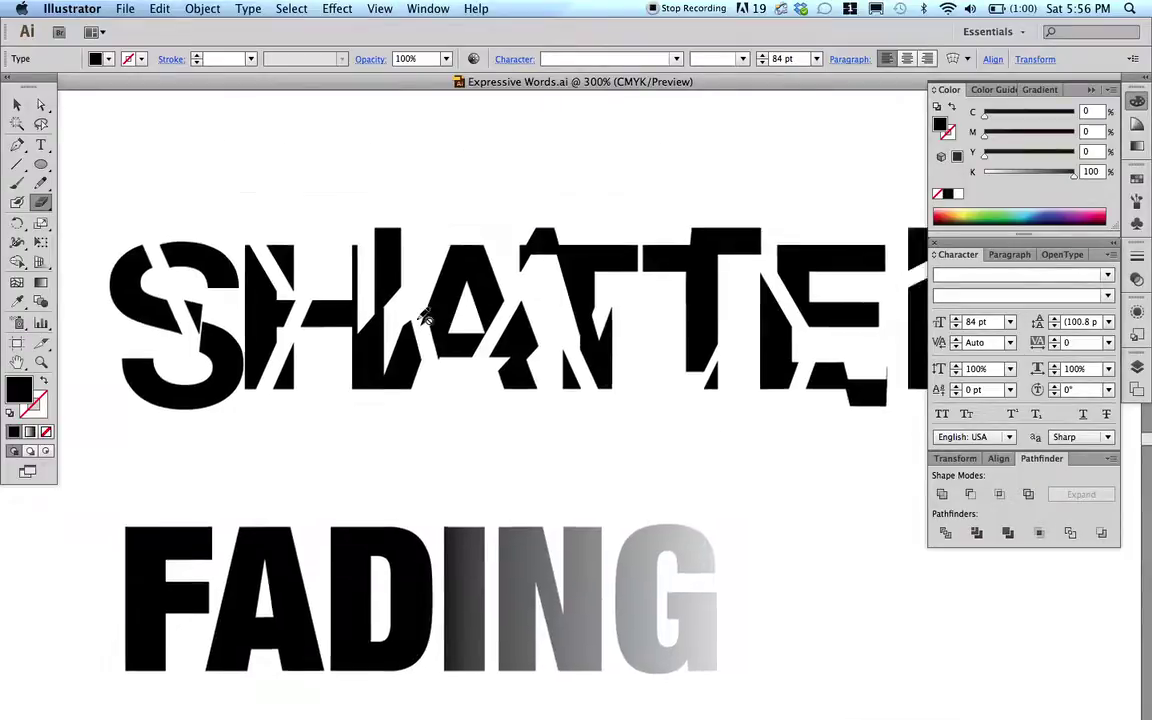
scroll(424, 316, "down", 10)
scroll(424, 316, "right", 5)
scroll(424, 316, "right", 20)
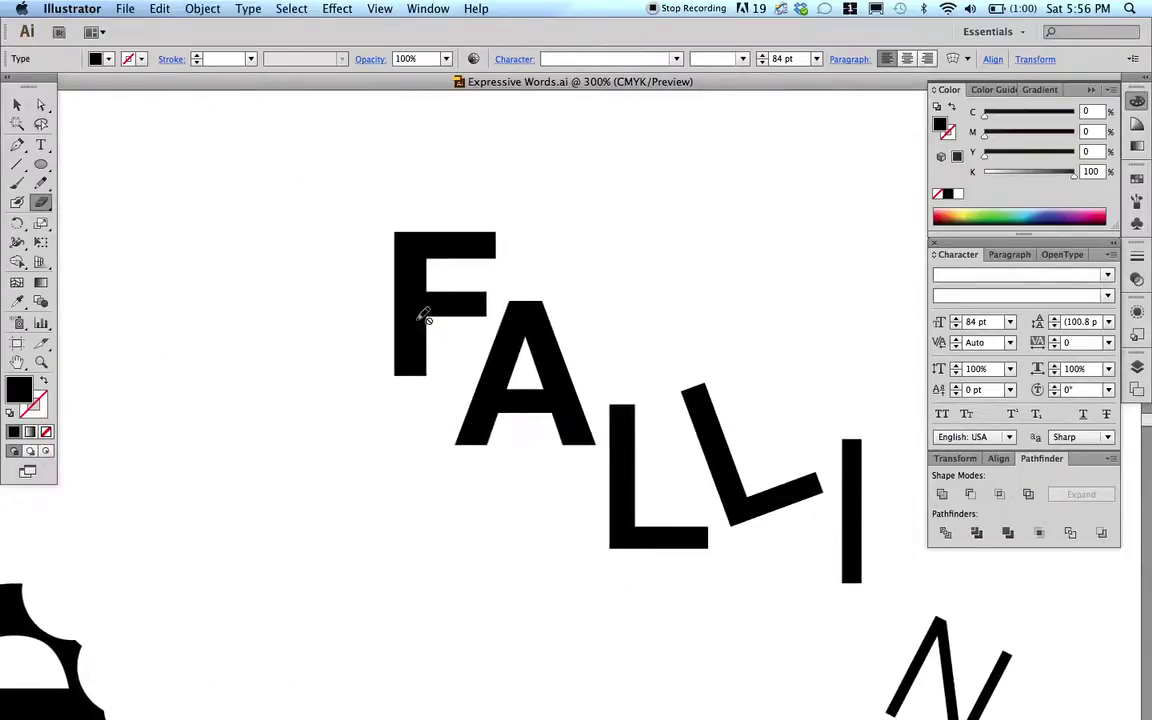
scroll(424, 316, "down", 8)
scroll(424, 316, "right", 3)
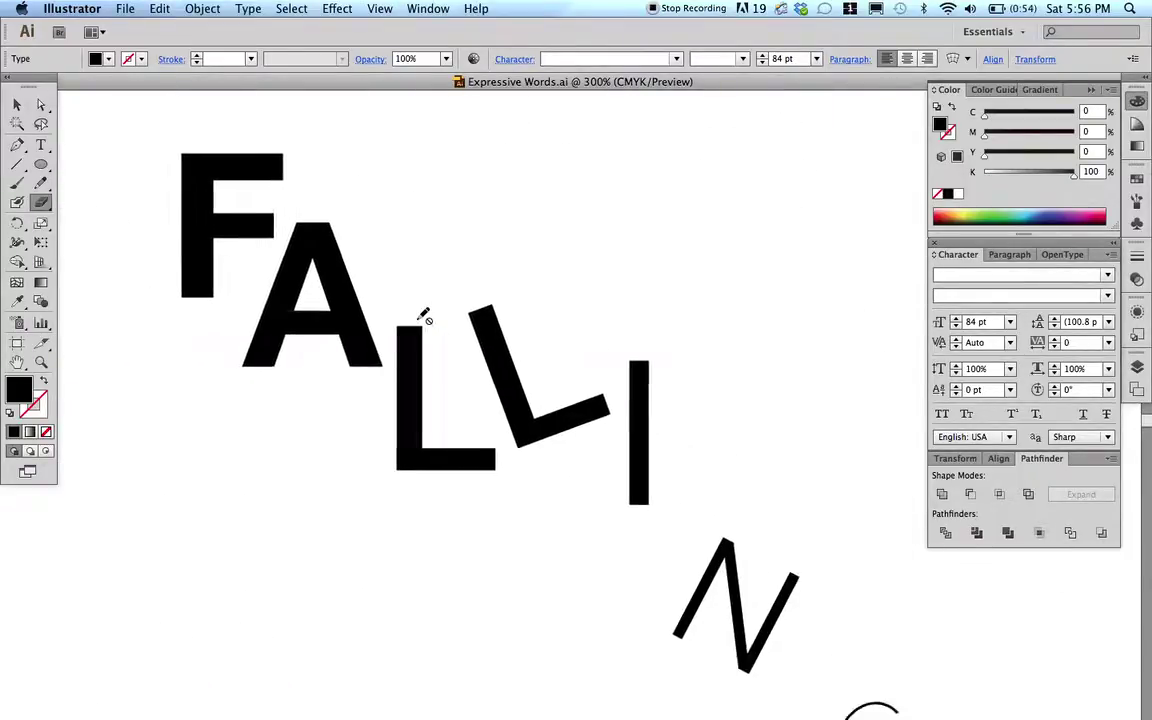
- Return to the word DIETING and activate the Type tool
scroll(424, 316, "up", 8)
scroll(424, 316, "left", 20)
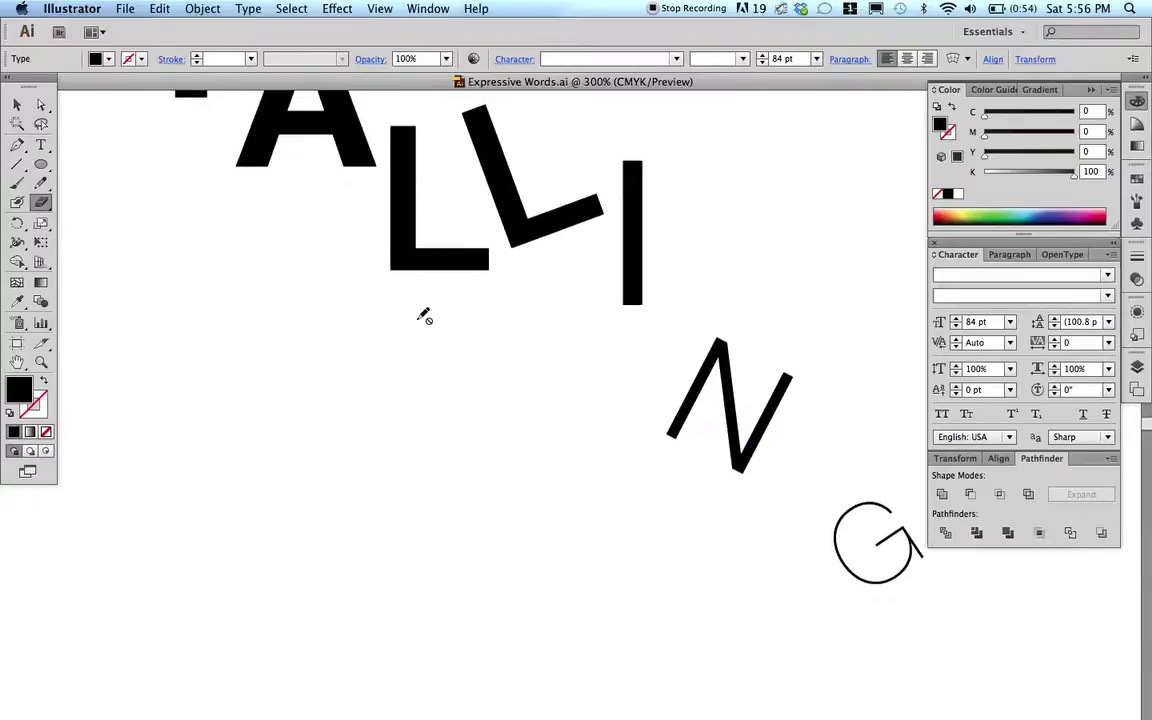
scroll(424, 316, "left", 4)
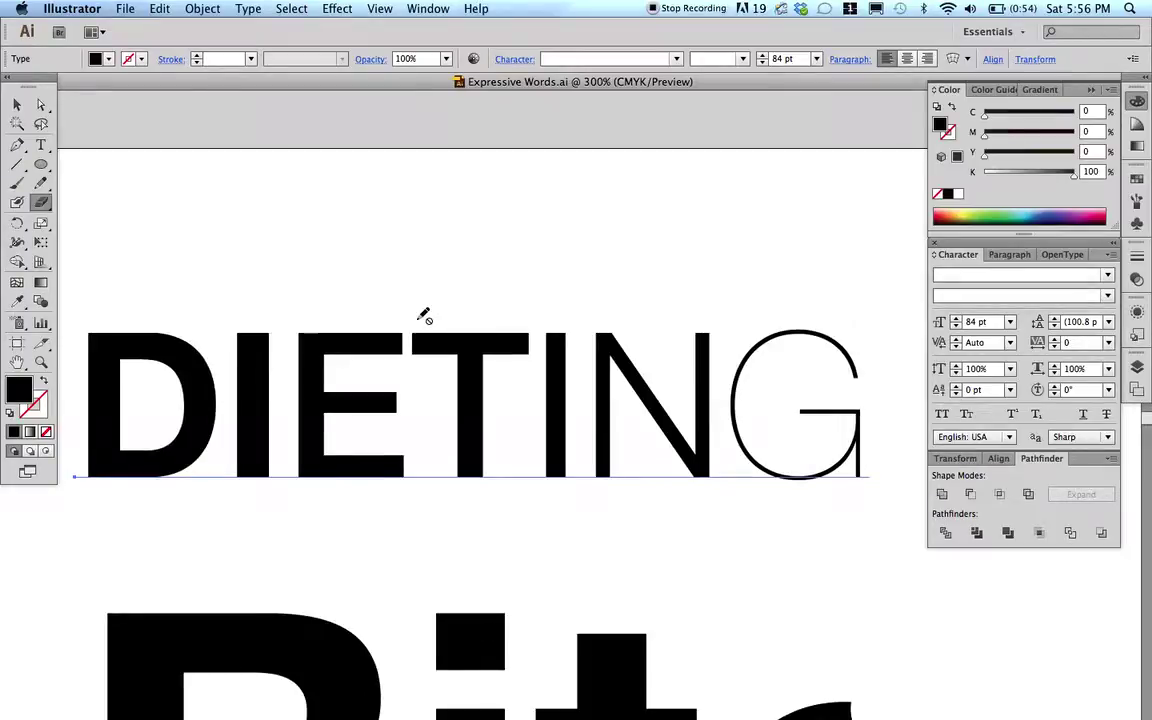
scroll(424, 316, "down", 3)
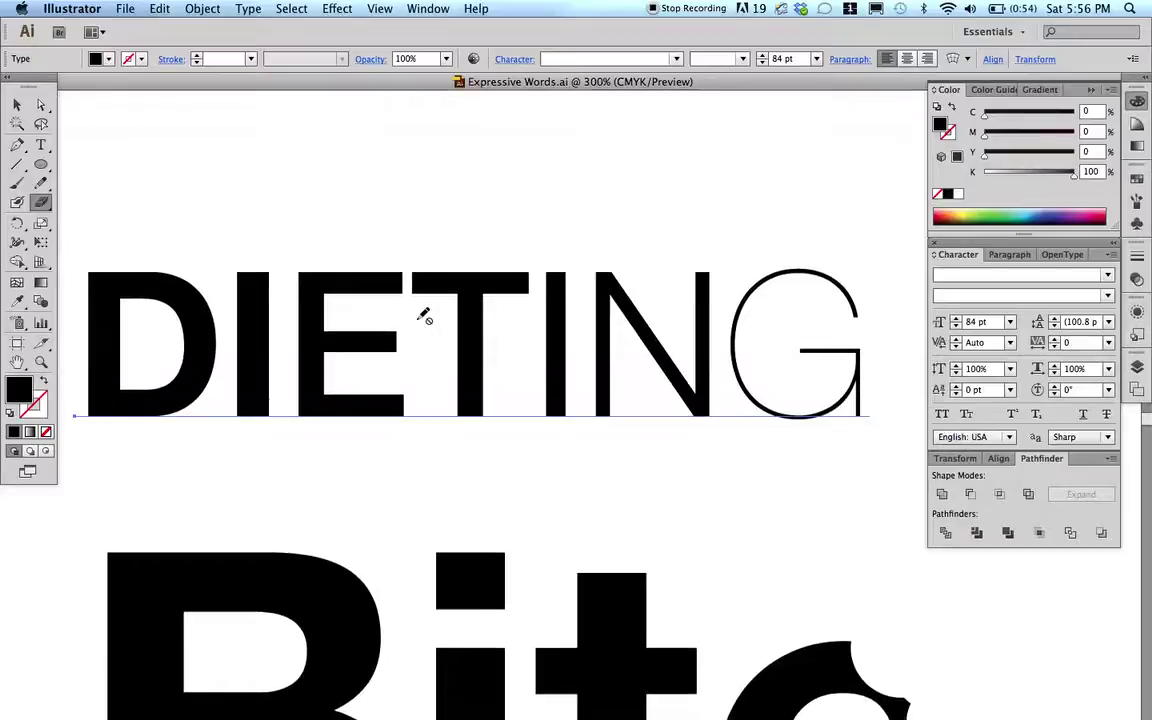
left_click(38, 146)
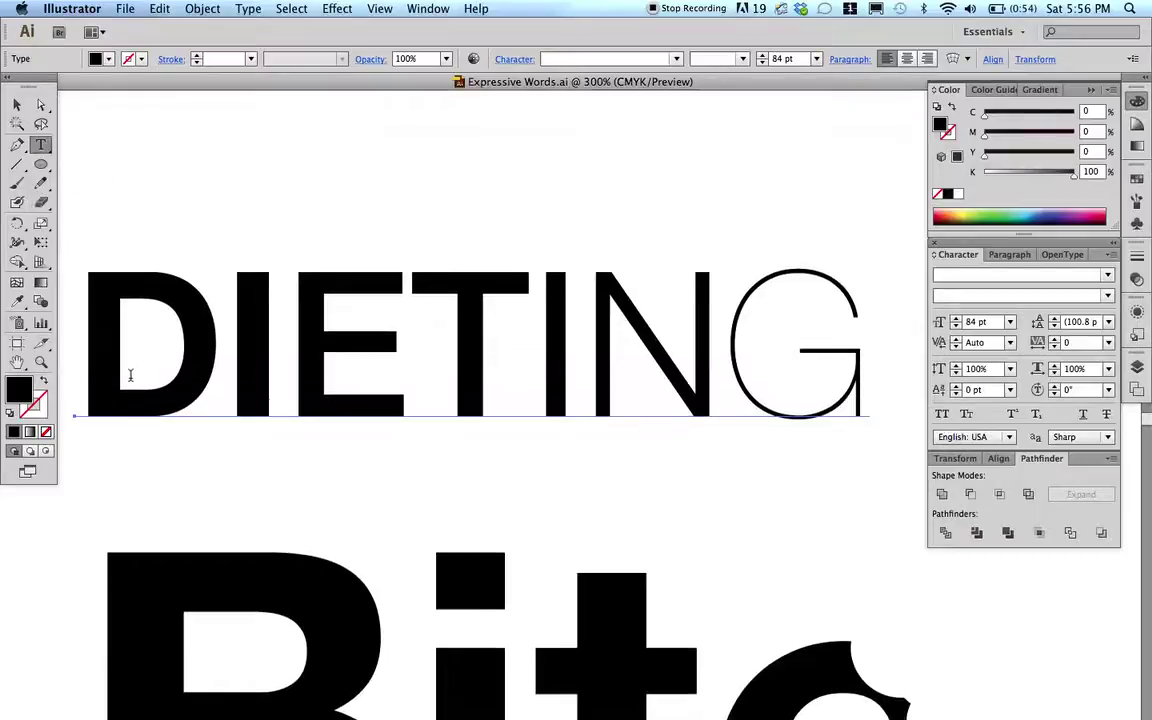
- Check the font styles of the letters I, E and T in the word DIETING
left_click_drag(237, 342, 378, 355)
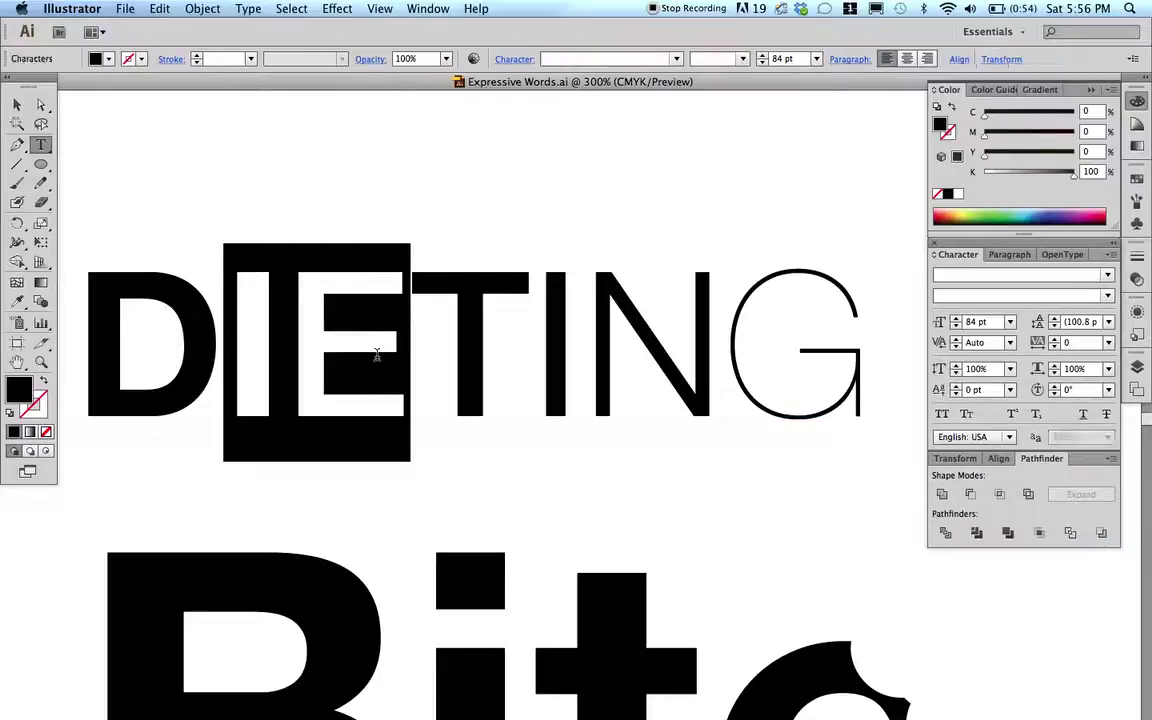
left_click_drag(455, 325, 520, 330)
scroll(520, 330, "down", 8)
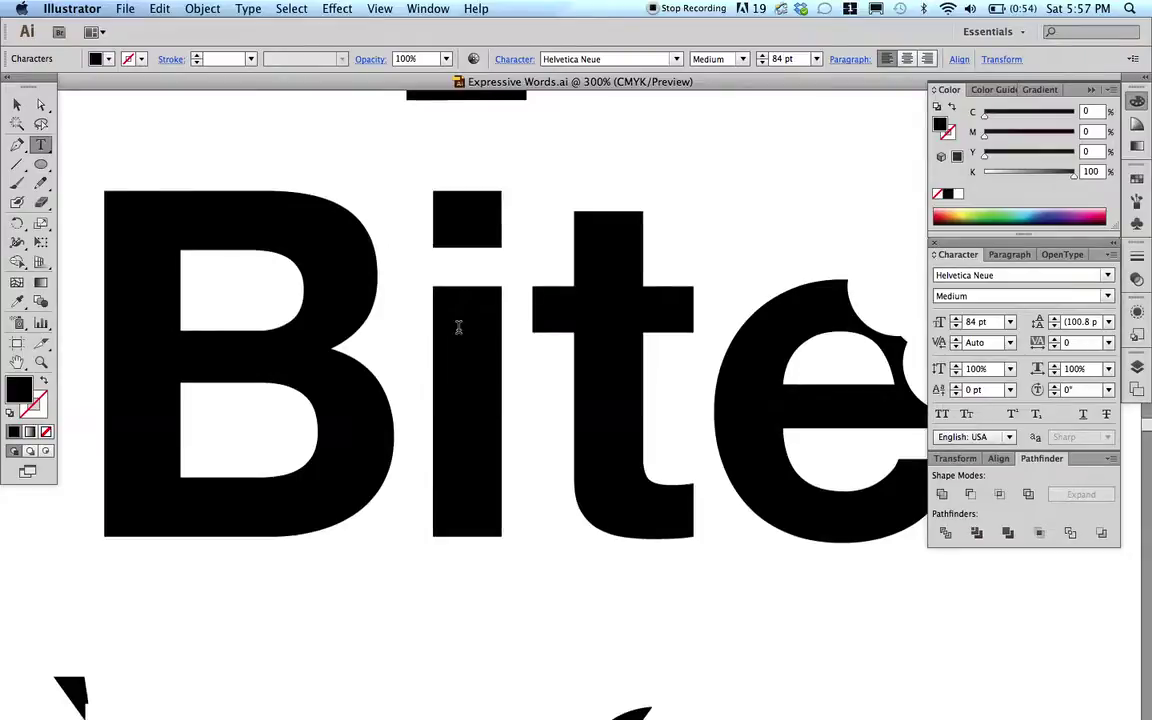
- Inspect the outlined letter B of the large word Bite and clear the selection
left_click(16, 104)
left_click(152, 238)
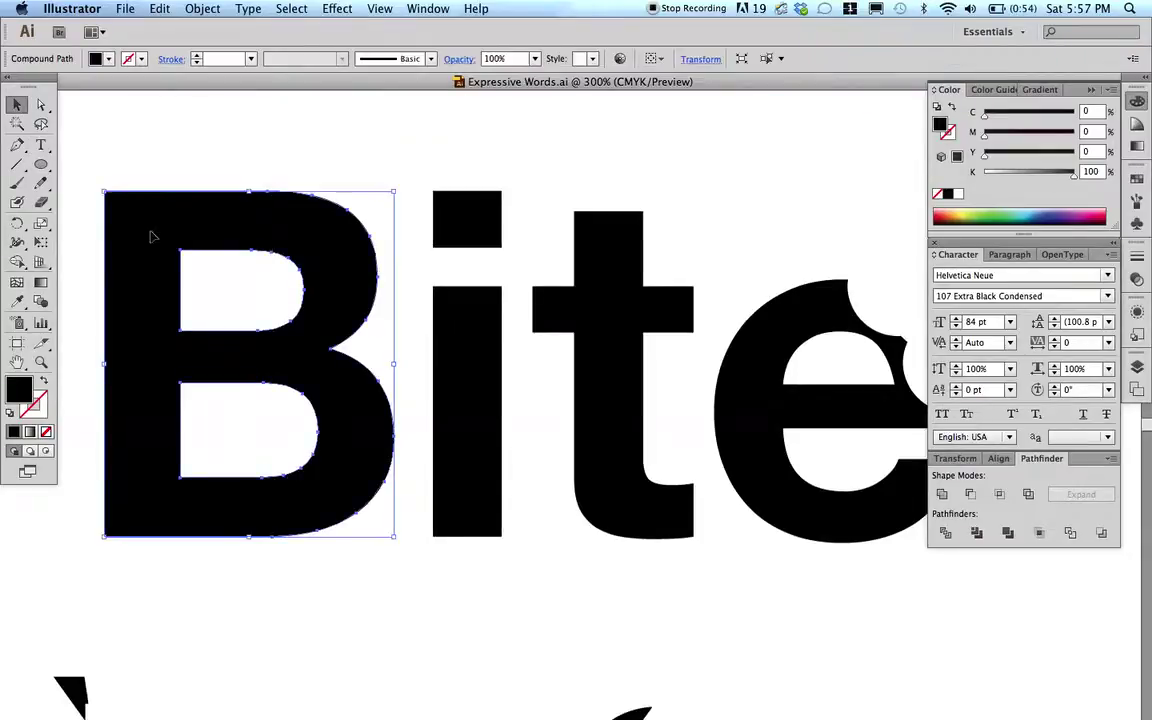
left_click(168, 144)
scroll(168, 144, "right", 15)
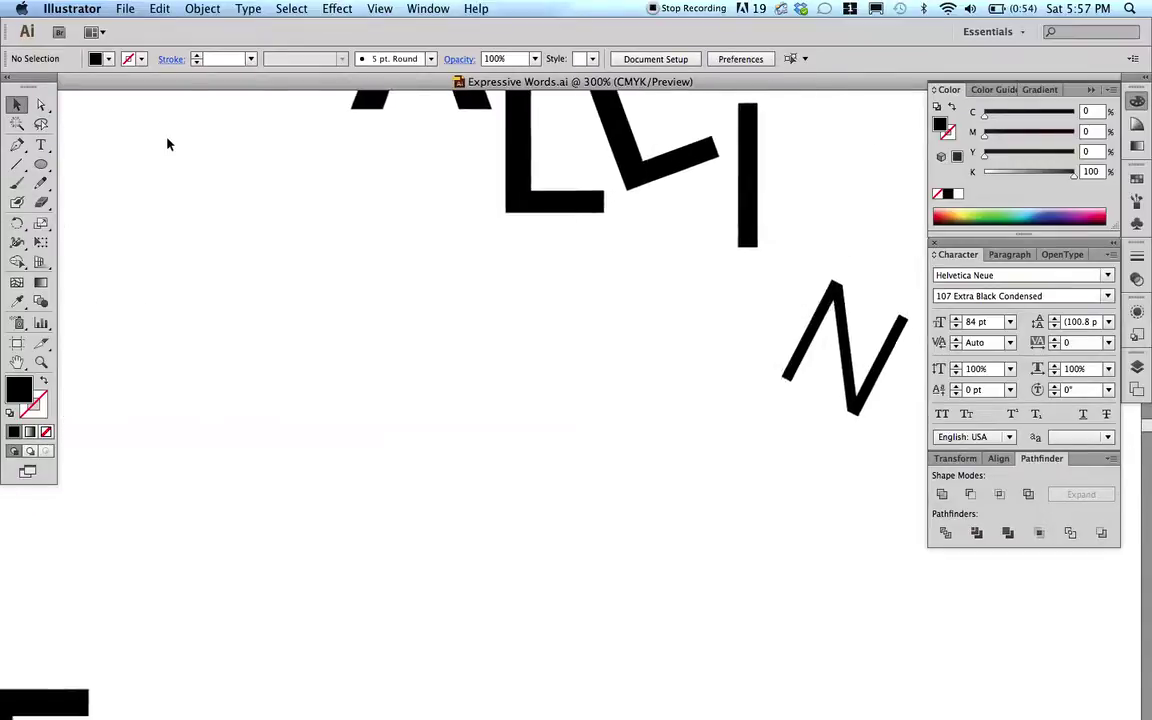
- Copy the word DIETING and paste the copy into the empty area beside the EXPLODE design
scroll(168, 144, "left", 20)
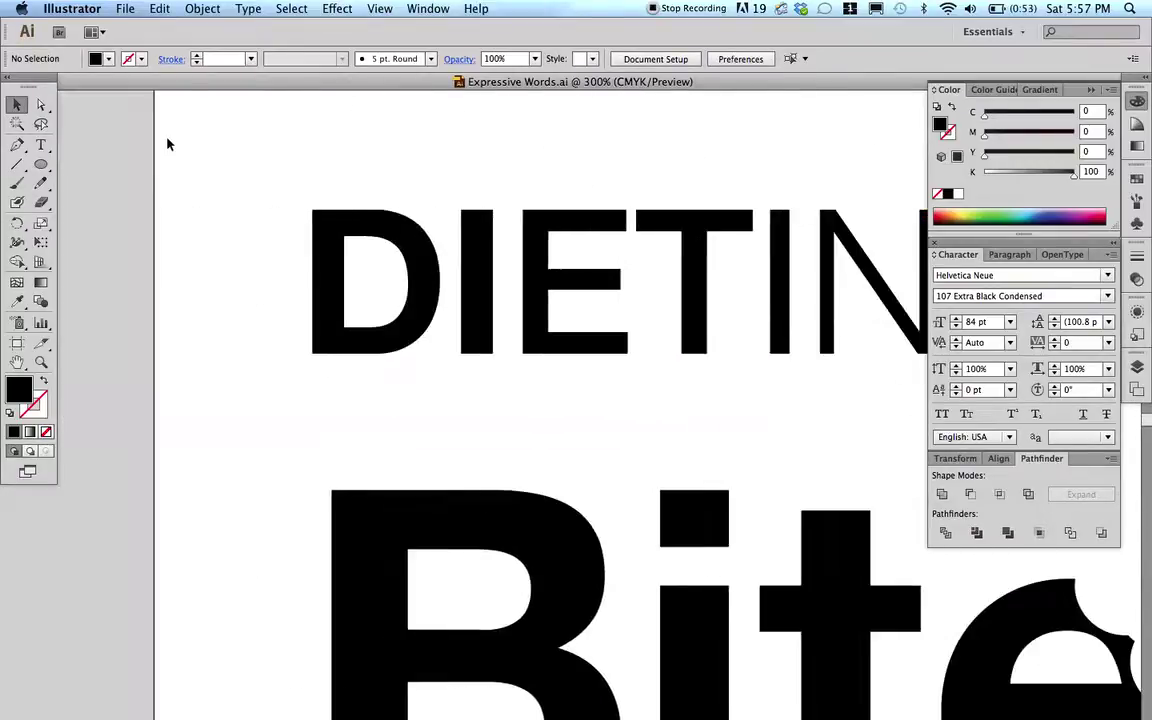
left_click(290, 293)
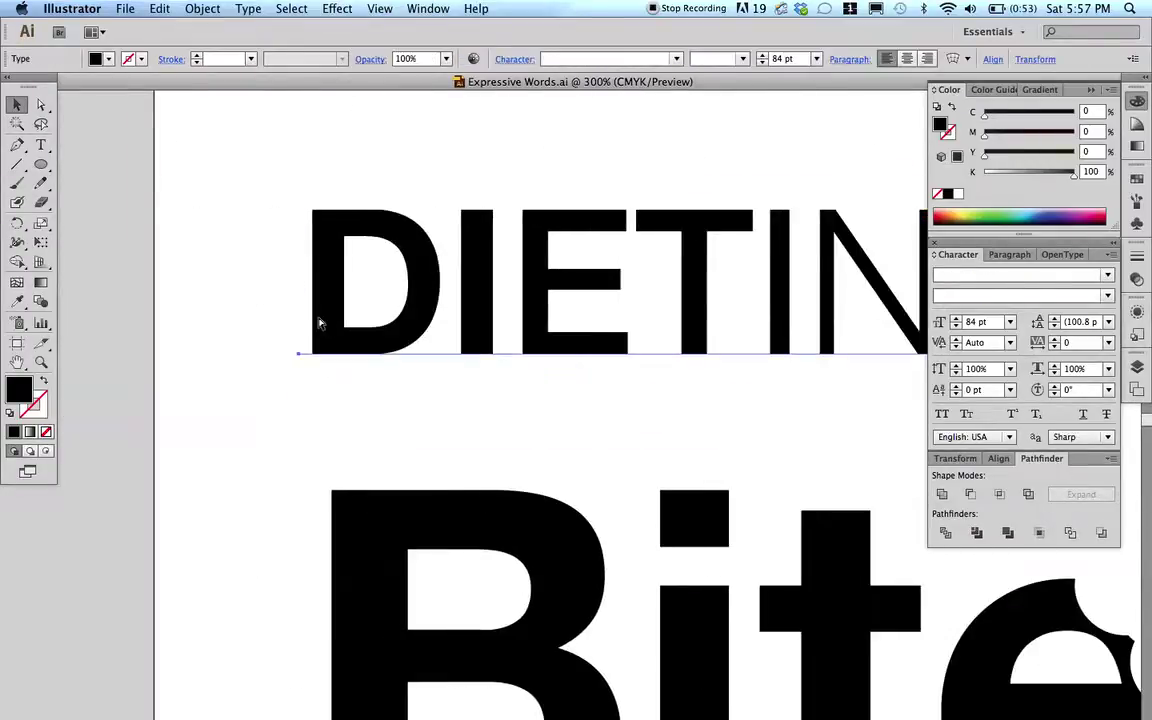
left_click(160, 8)
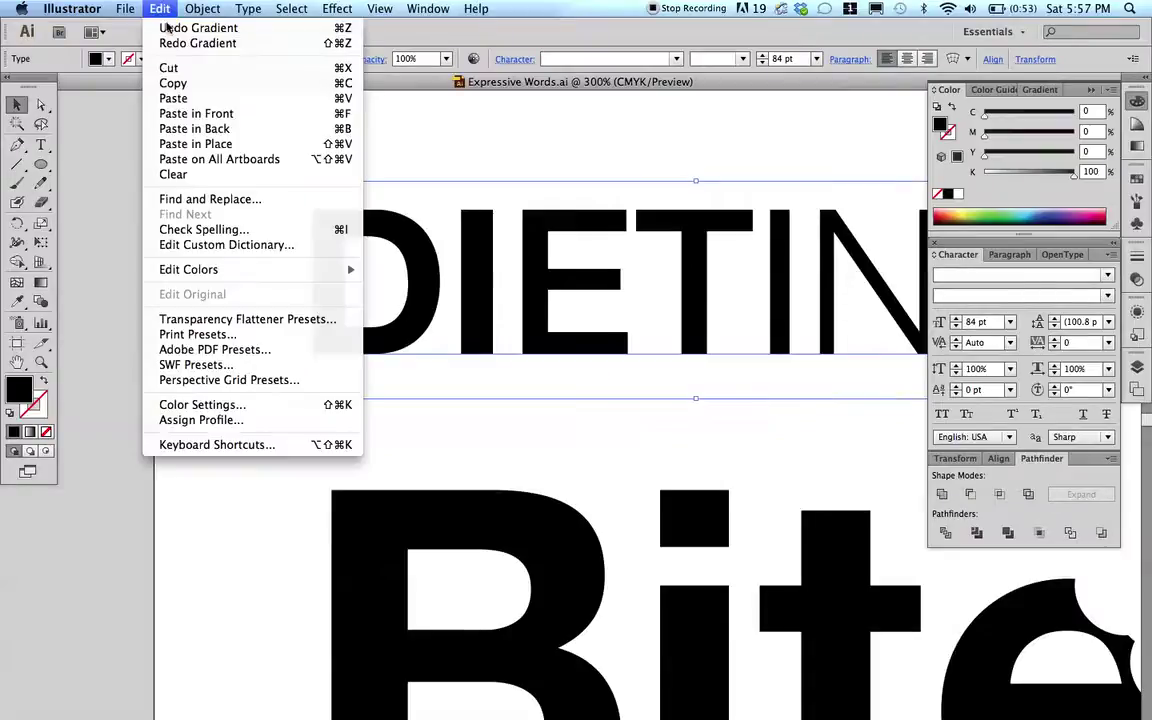
left_click(173, 84)
scroll(321, 141, "right", 10)
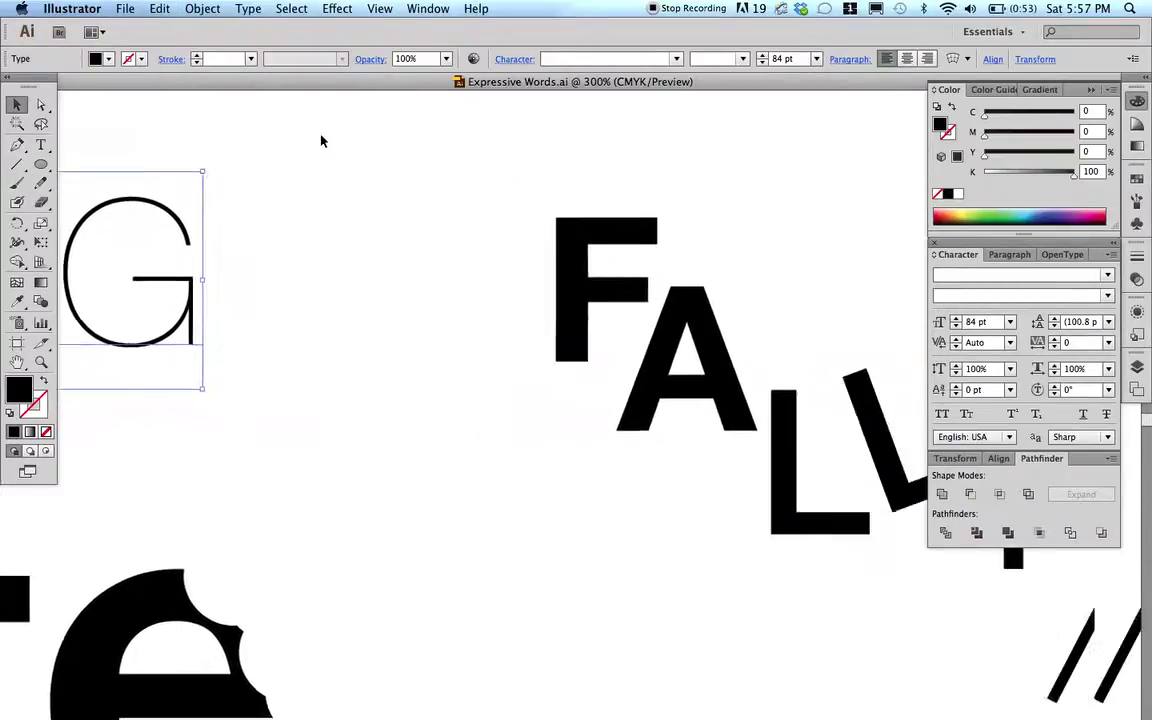
scroll(321, 141, "down", 10)
scroll(321, 141, "right", 4)
left_click(303, 313)
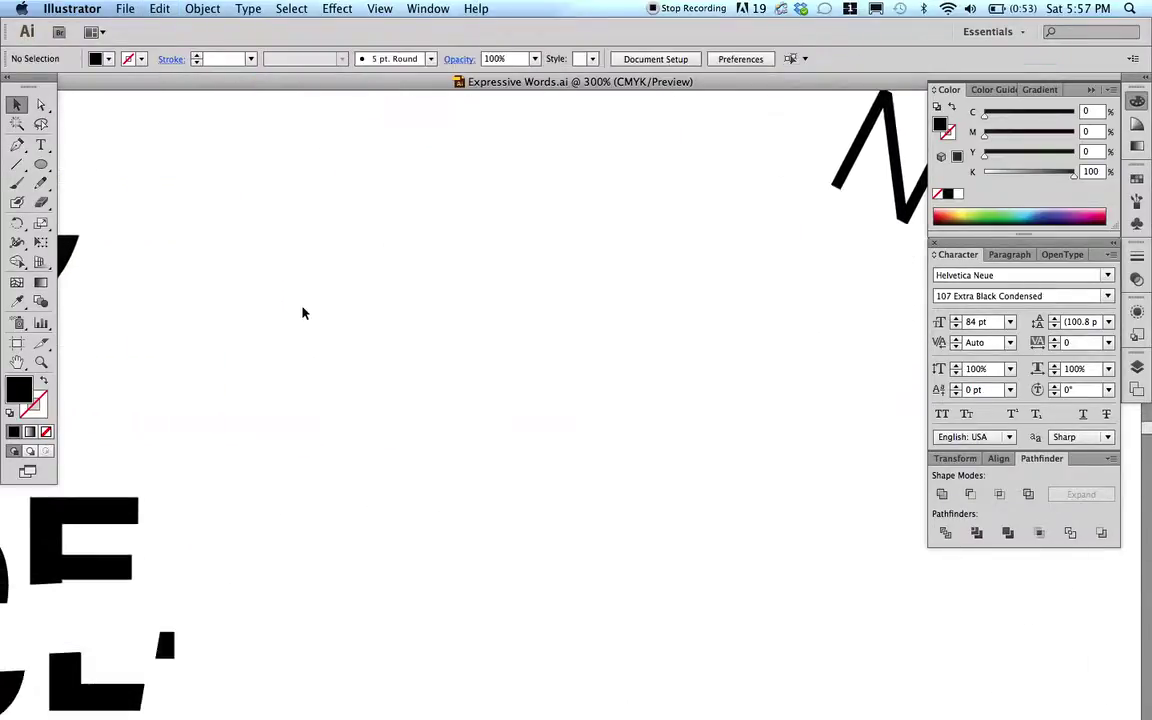
left_click(160, 9)
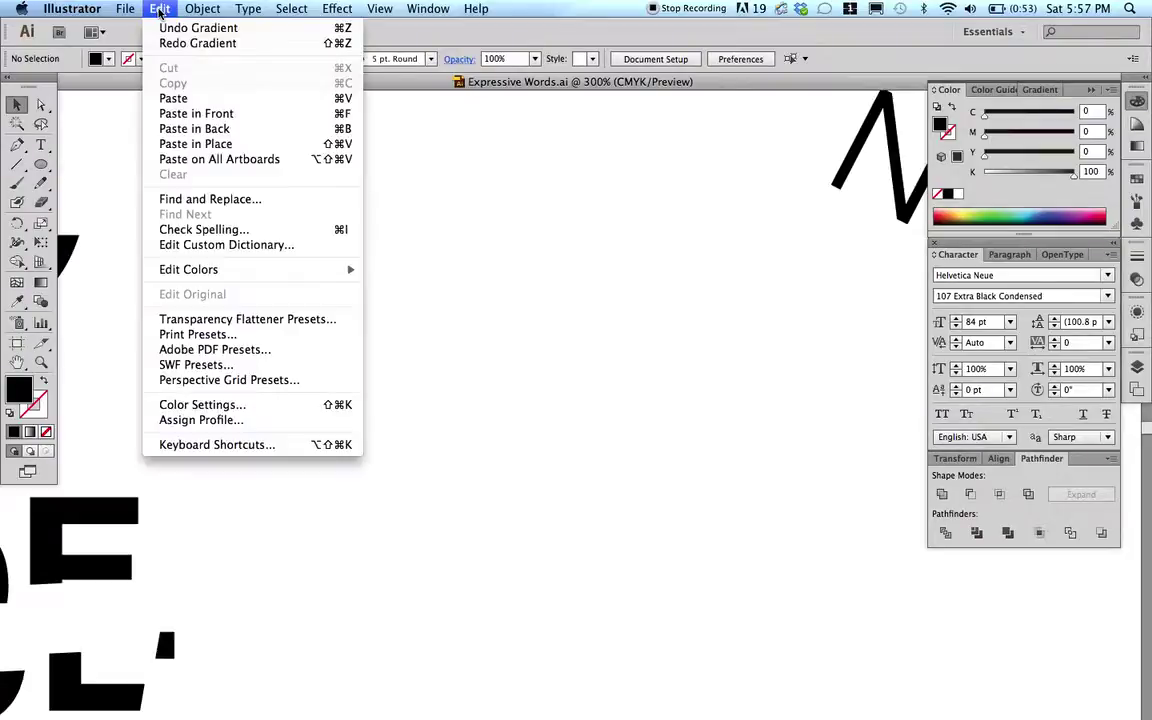
left_click(173, 99)
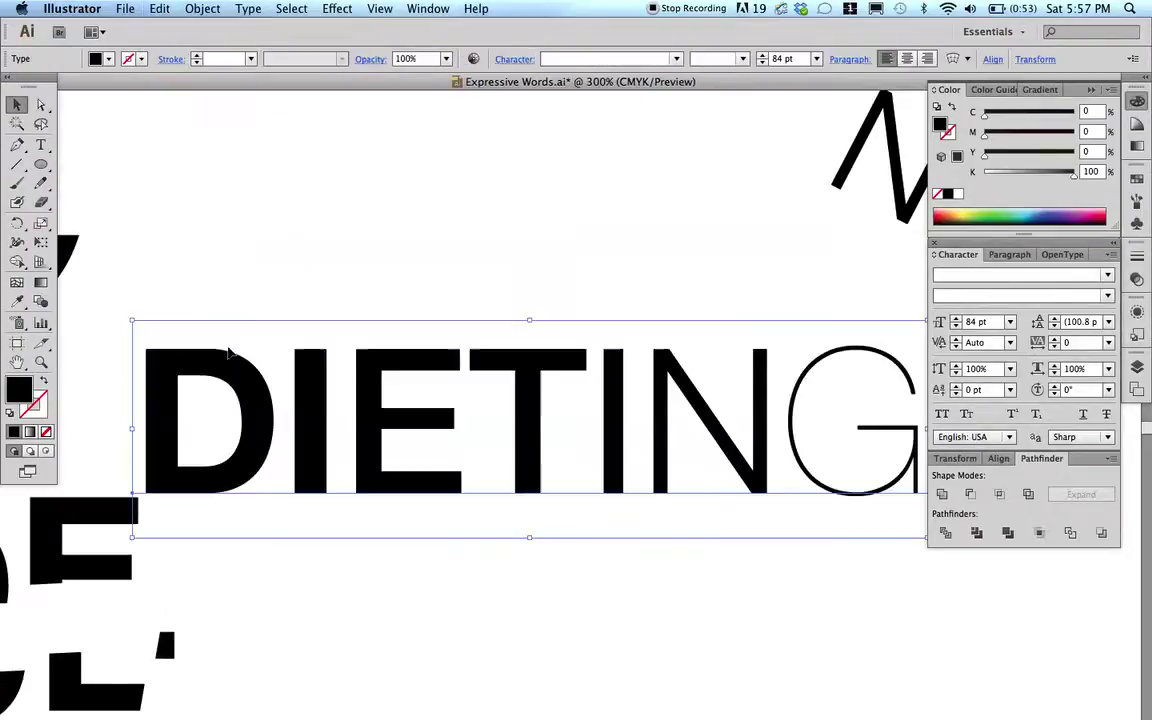
- Replace the pasted word with Bite, reposition it in the empty area and convert it to outlines
left_click_drag(268, 418, 334, 432)
double_click(363, 457)
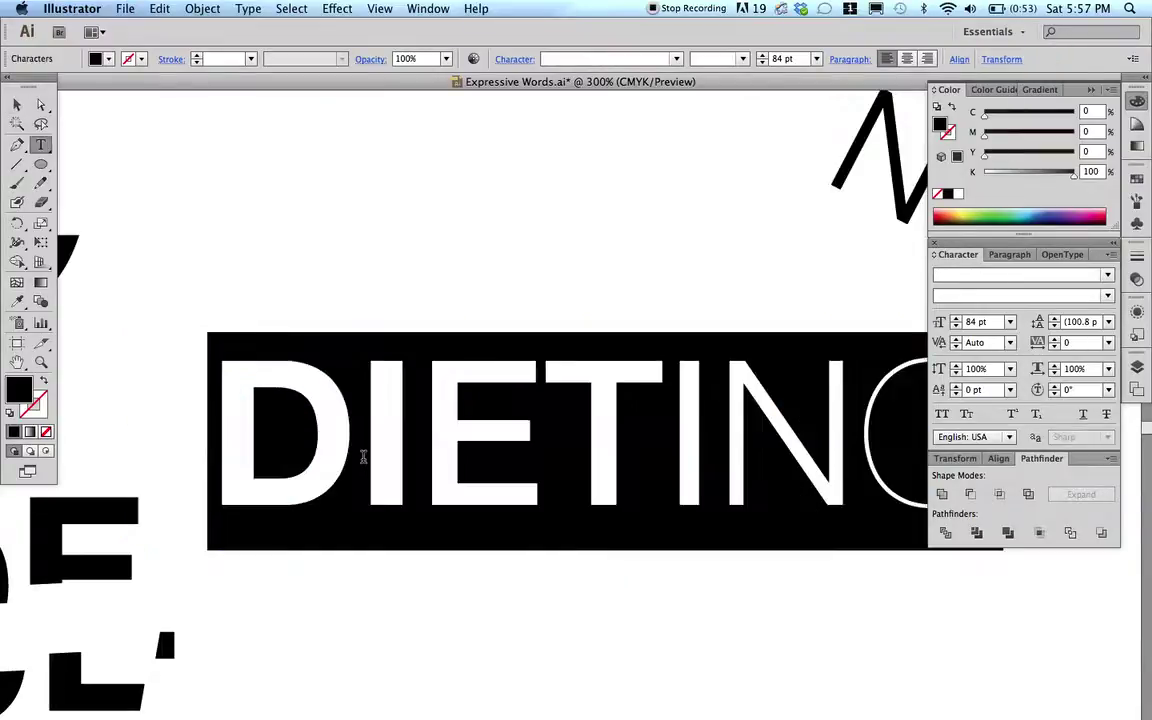
type("Bite")
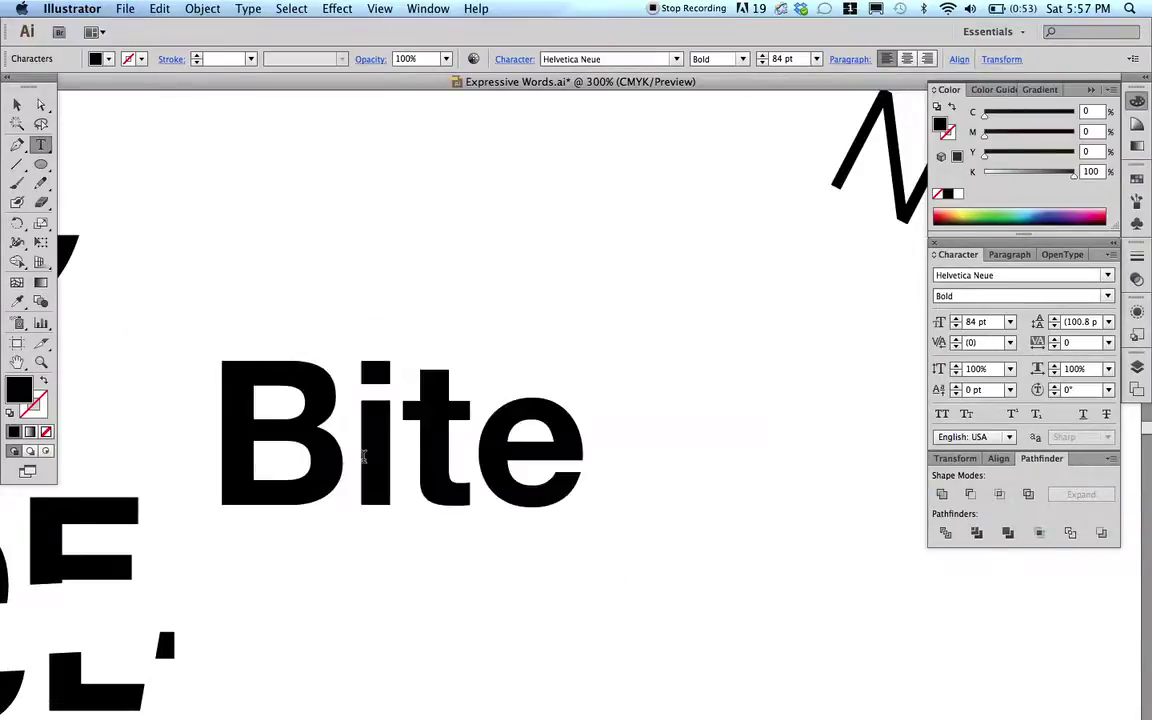
key("Escape")
left_click_drag(329, 463, 407, 393)
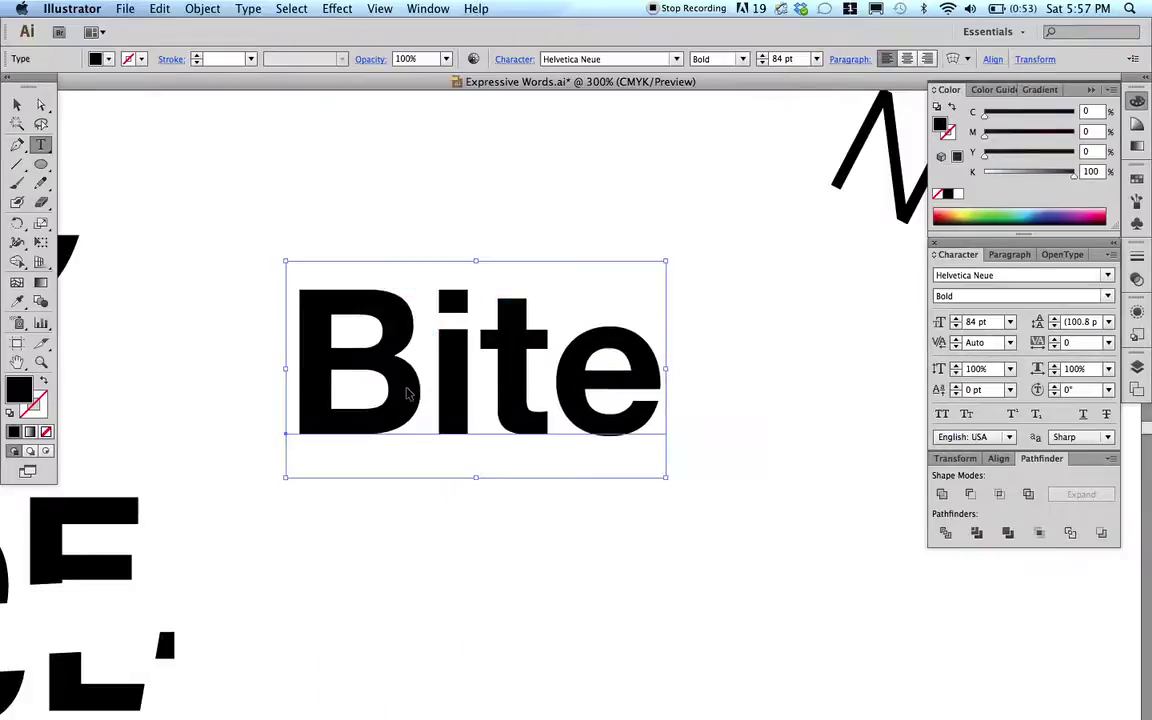
left_click(248, 9)
left_click(286, 178)
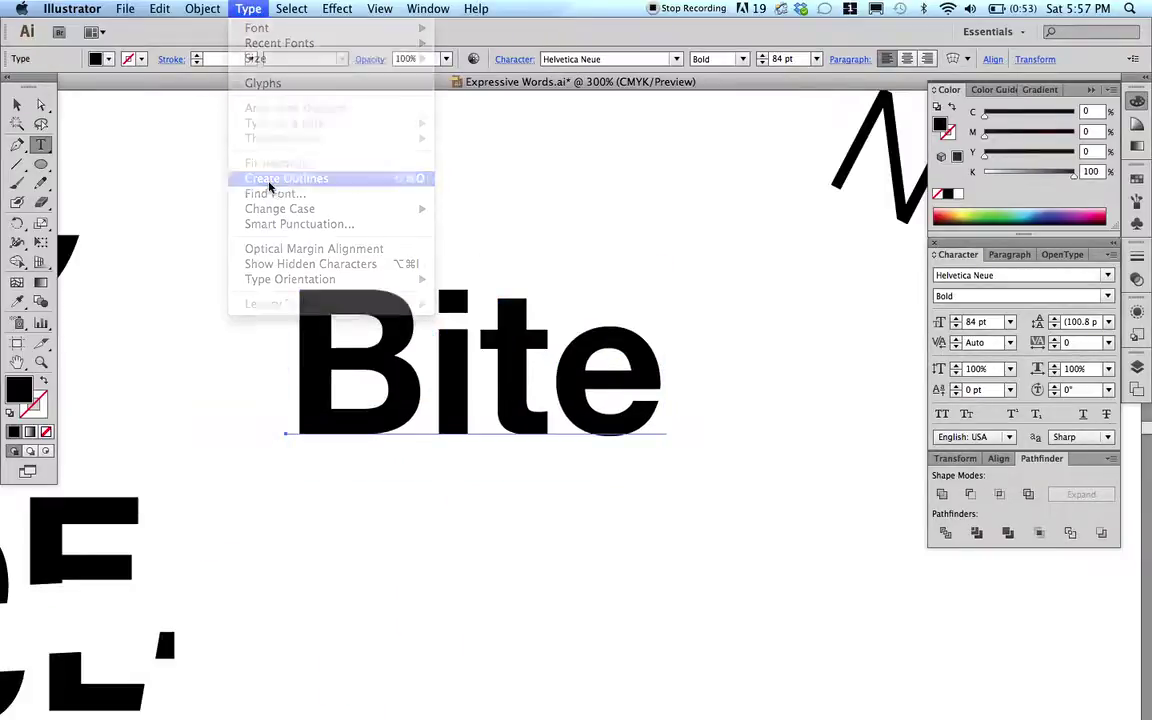
- Activate the Eraser tool and reduce its round tip to slightly wider than the stem of the letter i
left_click(41, 202)
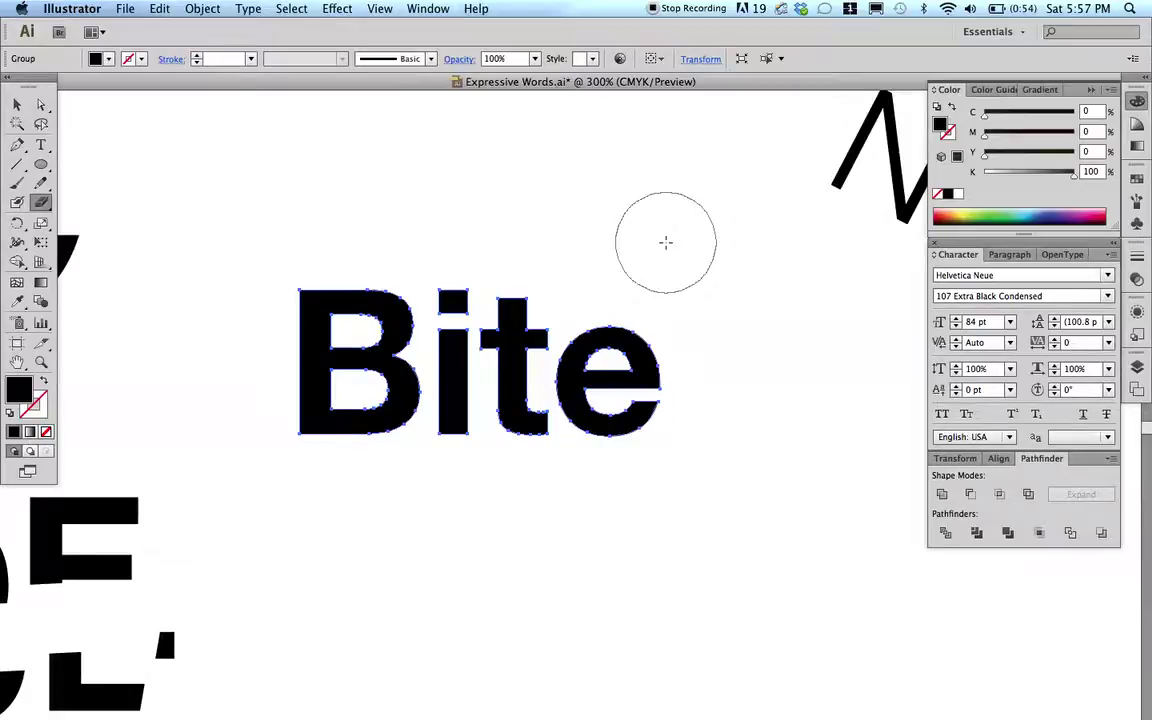
key("bracketleft")
key("bracketleft")
key("bracketleft")
key("bracketleft")
key("bracketleft")
key("bracketleft")
key("bracketleft")
key("bracketleft")
key("bracketleft")
key("bracketleft")
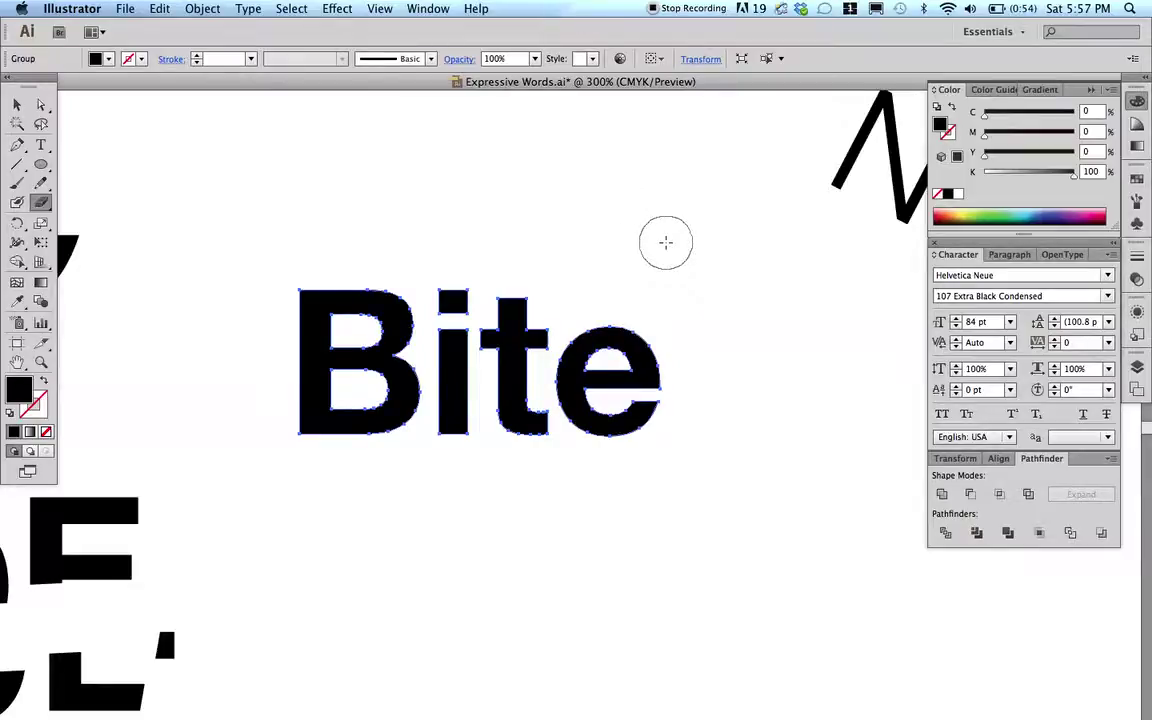
key("bracketleft")
key("bracketleft")
key("bracketleft")
key("bracketleft")
key("bracketleft")
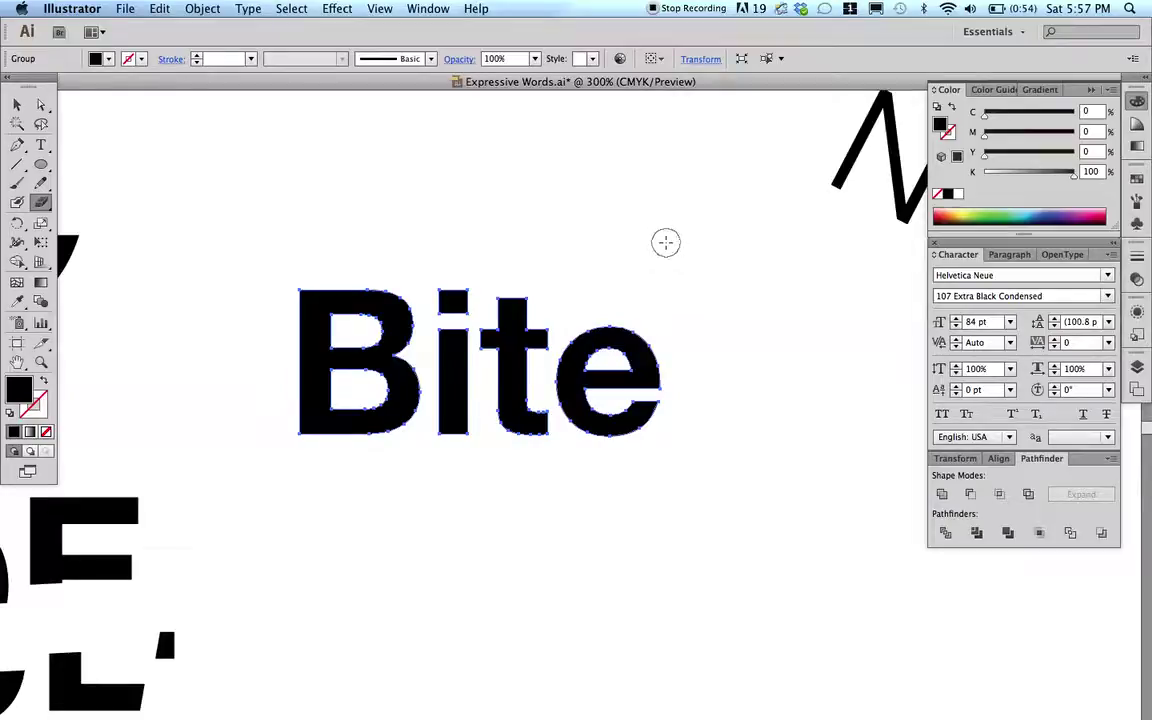
key("bracketright")
key("bracketright")
key("bracketright")
key("bracketright")
key("bracketright")
key("bracketleft")
key("bracketleft")
key("bracketleft")
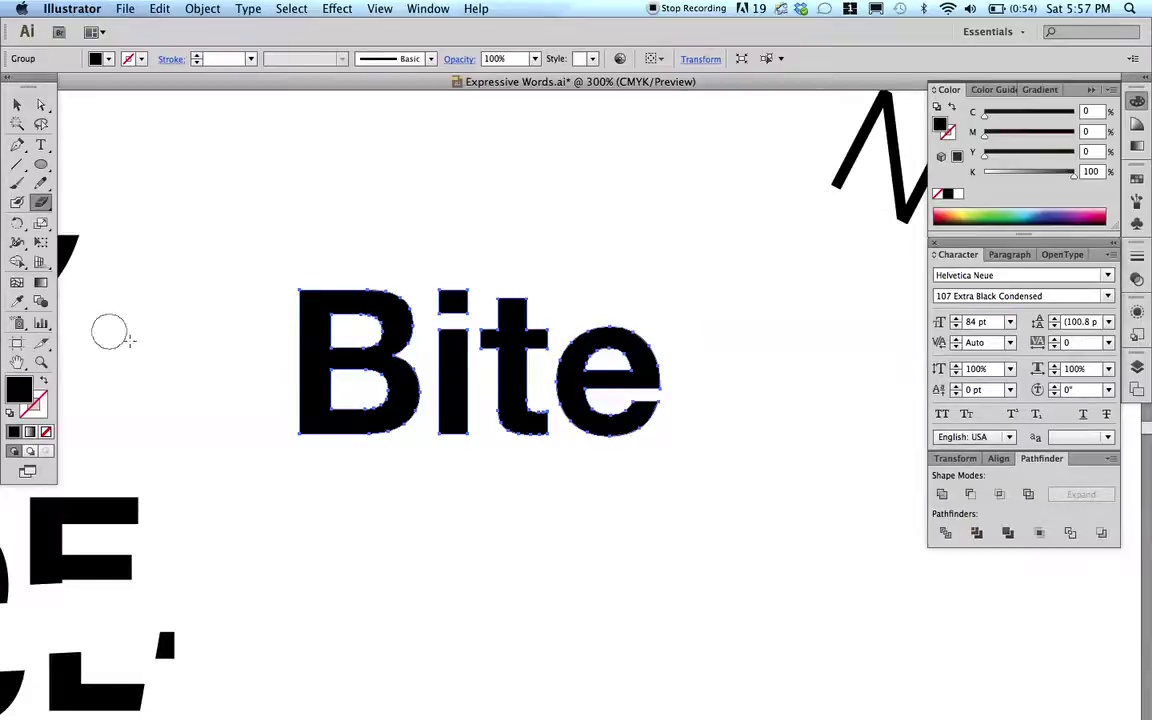
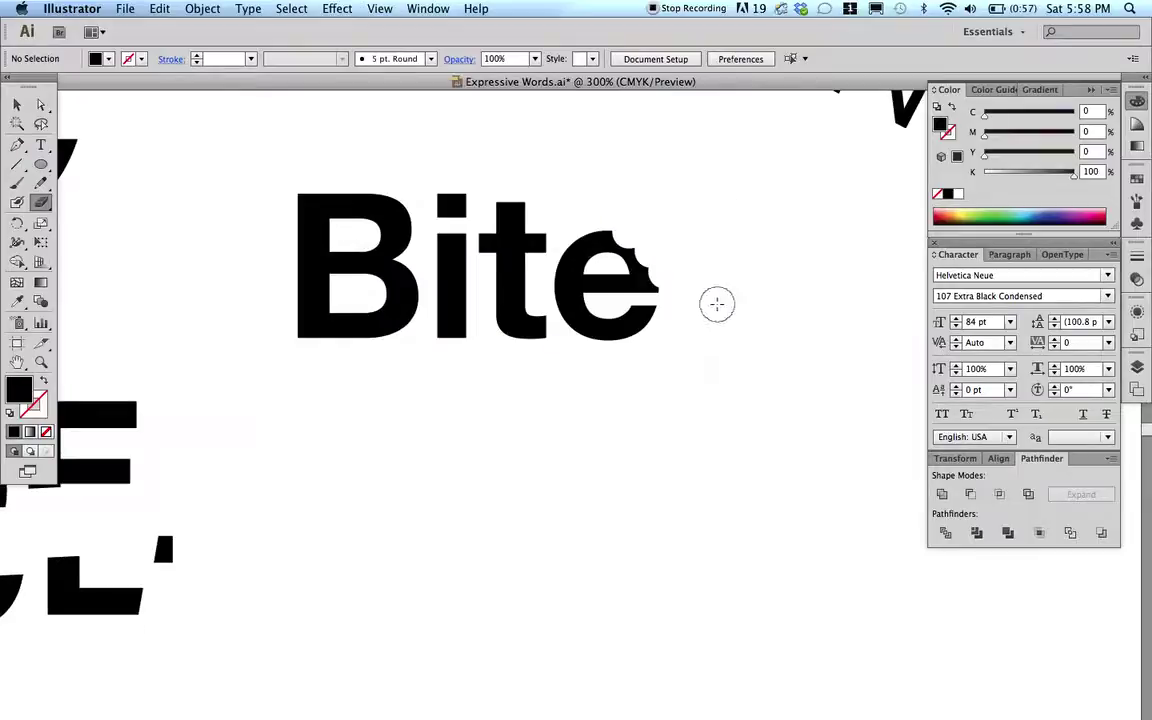
- Draw a rectangle covering the whole bitten Bite word and fill it with magenta (C 14.9, M 84.71, Y 0, K 0)
left_click(528, 333, "super")
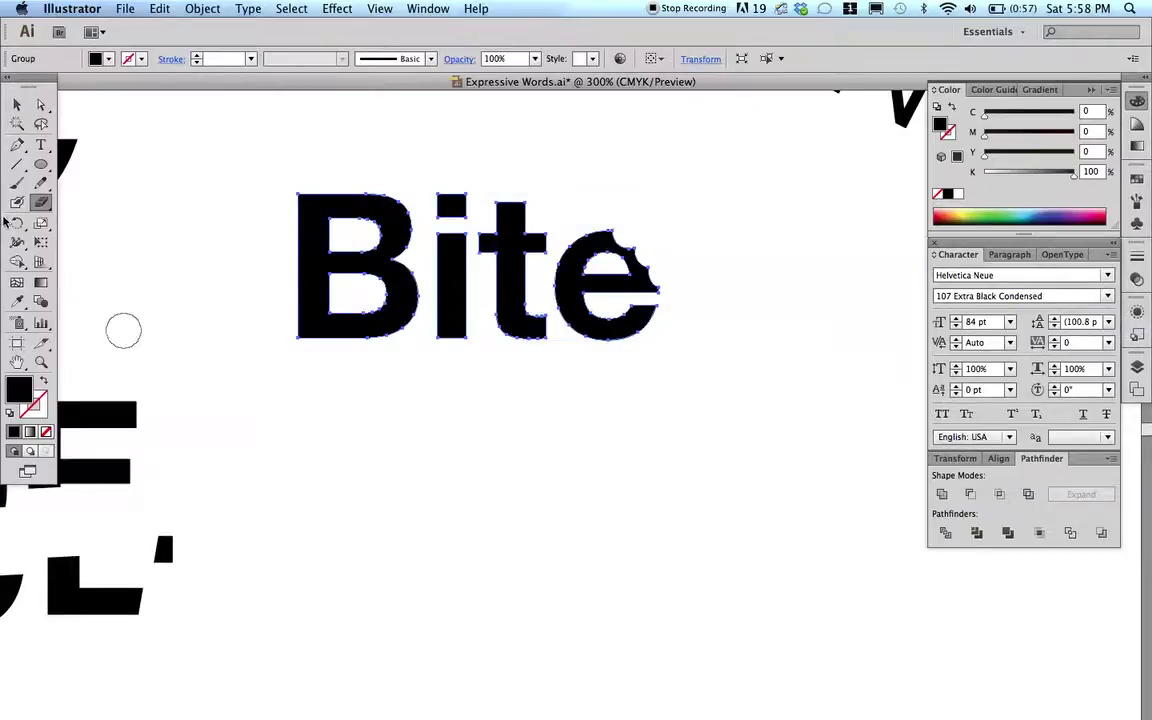
left_click(42, 165)
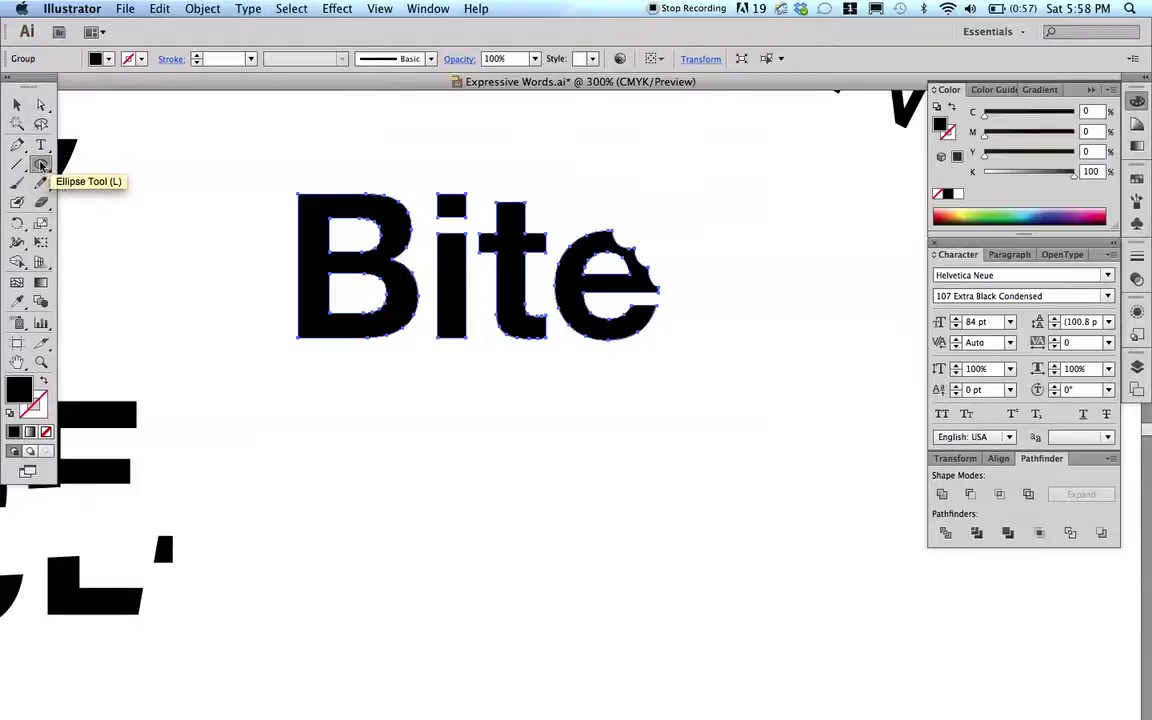
left_click_drag(42, 165, 85, 167)
left_click_drag(227, 140, 714, 396)
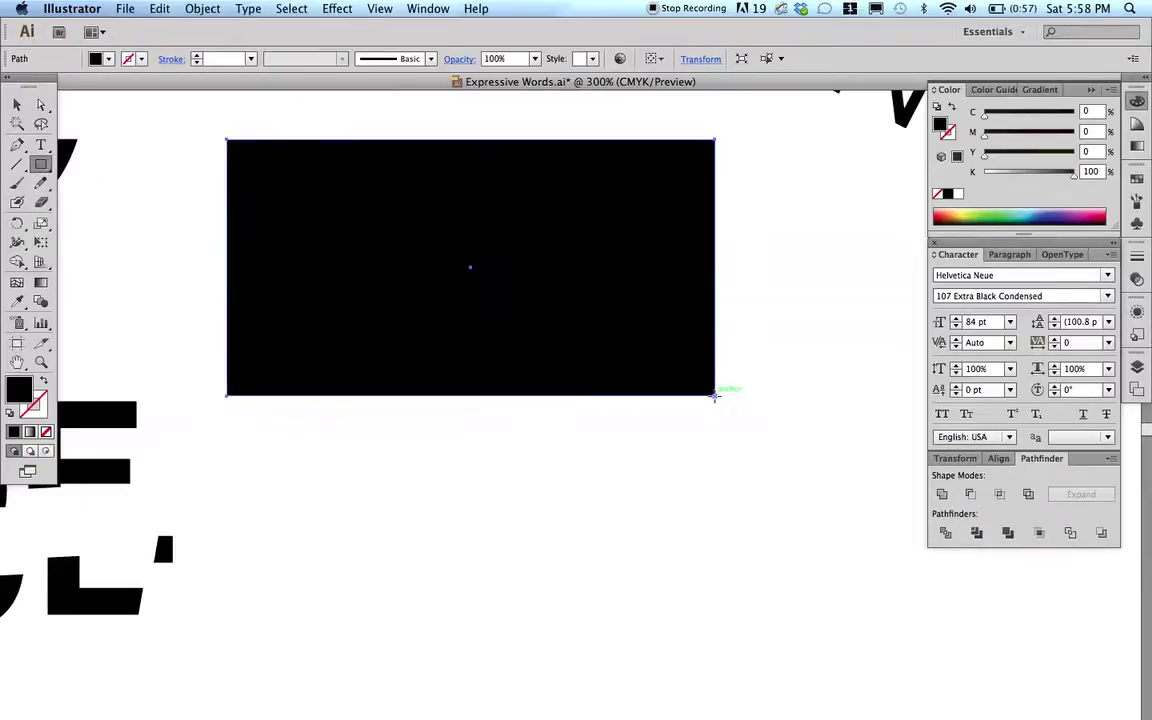
left_click(1088, 216)
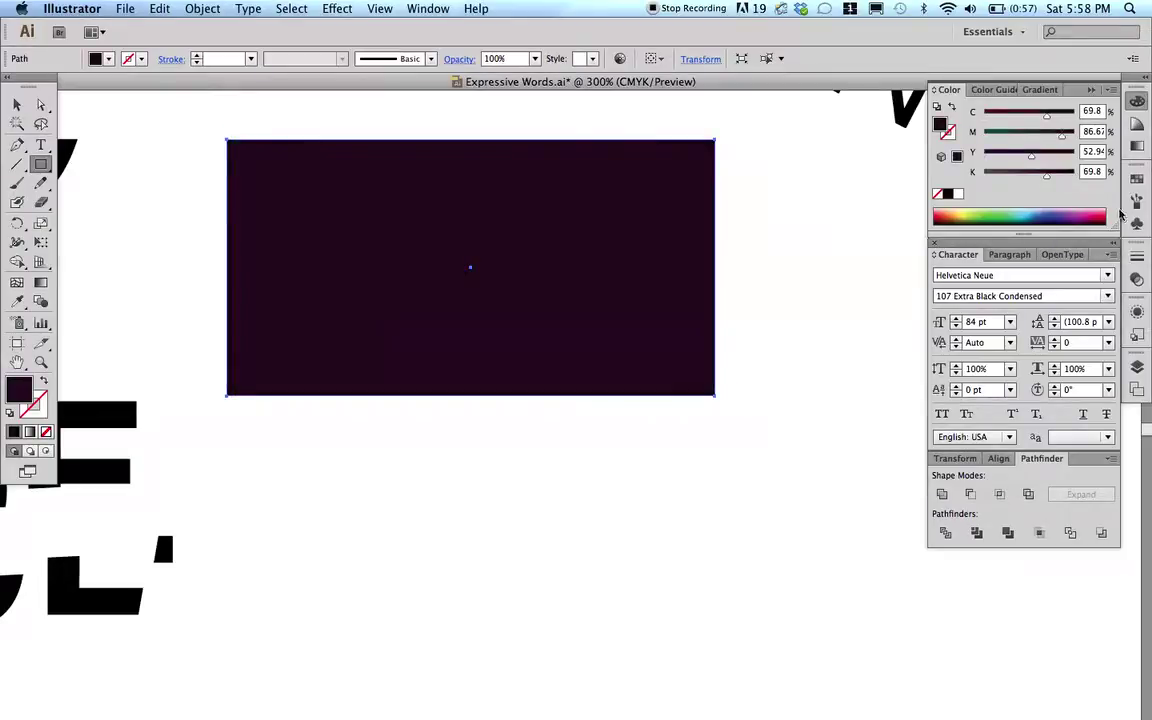
left_click(1098, 215)
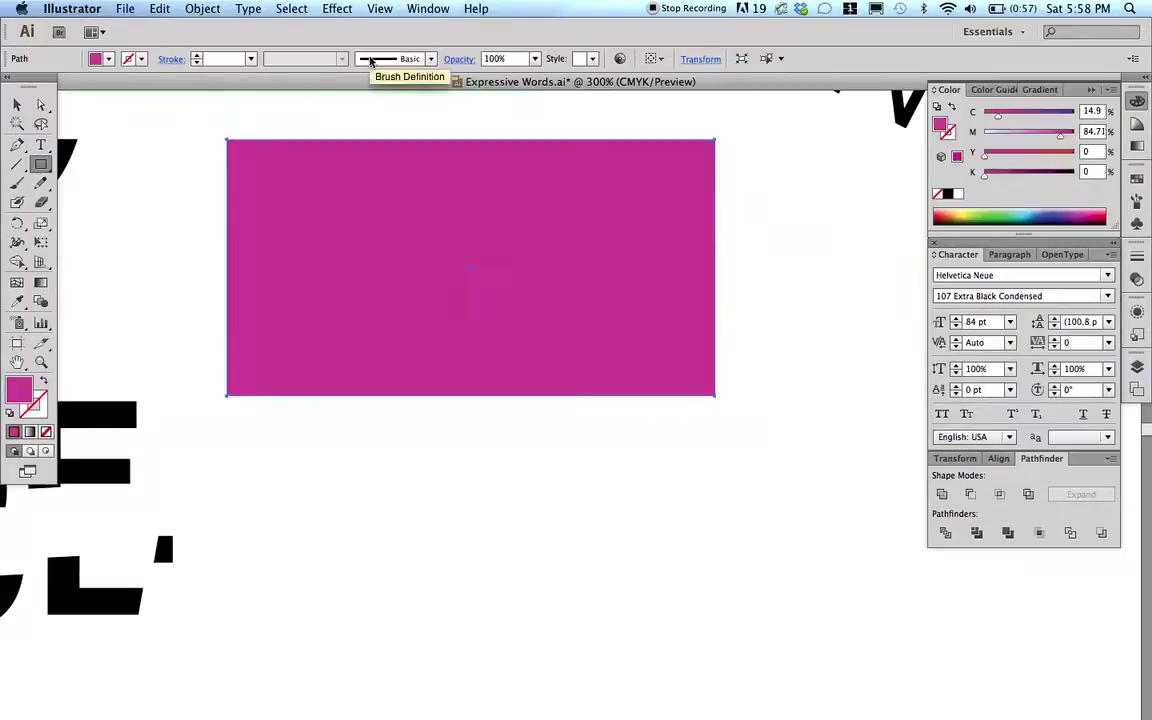
- Send the magenta rectangle to the back, behind the Bite outlines, and clear the selection
left_click(200, 8)
mouse_move(200, 43)
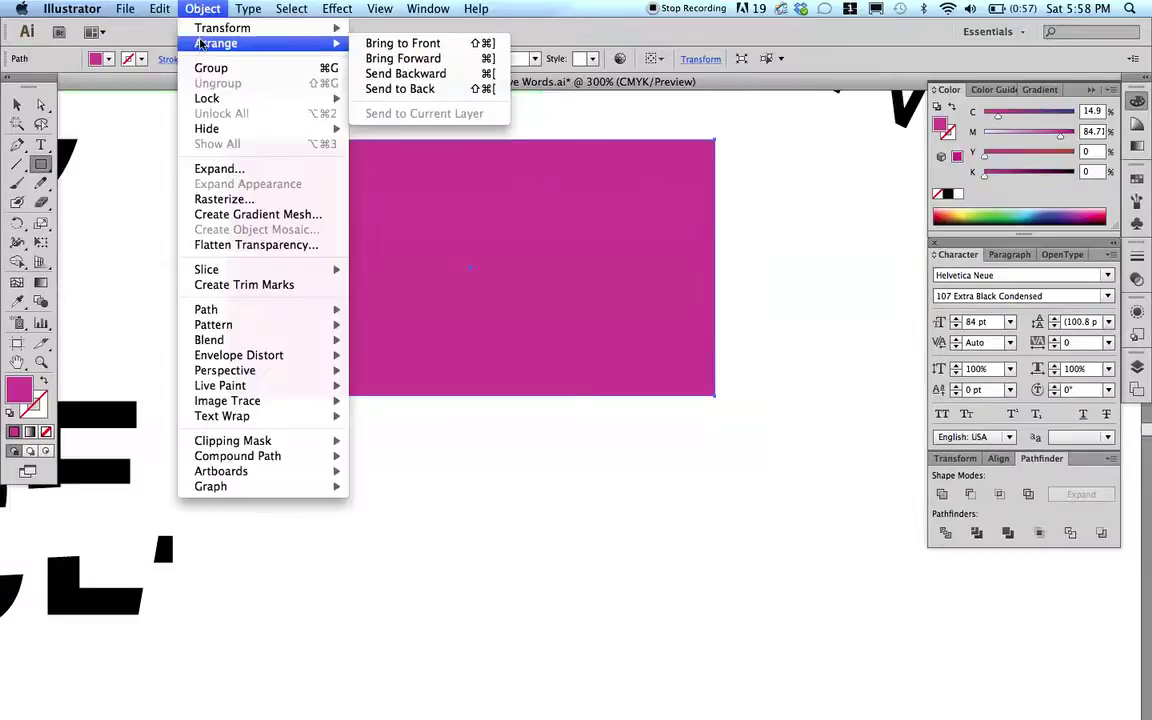
left_click(375, 91)
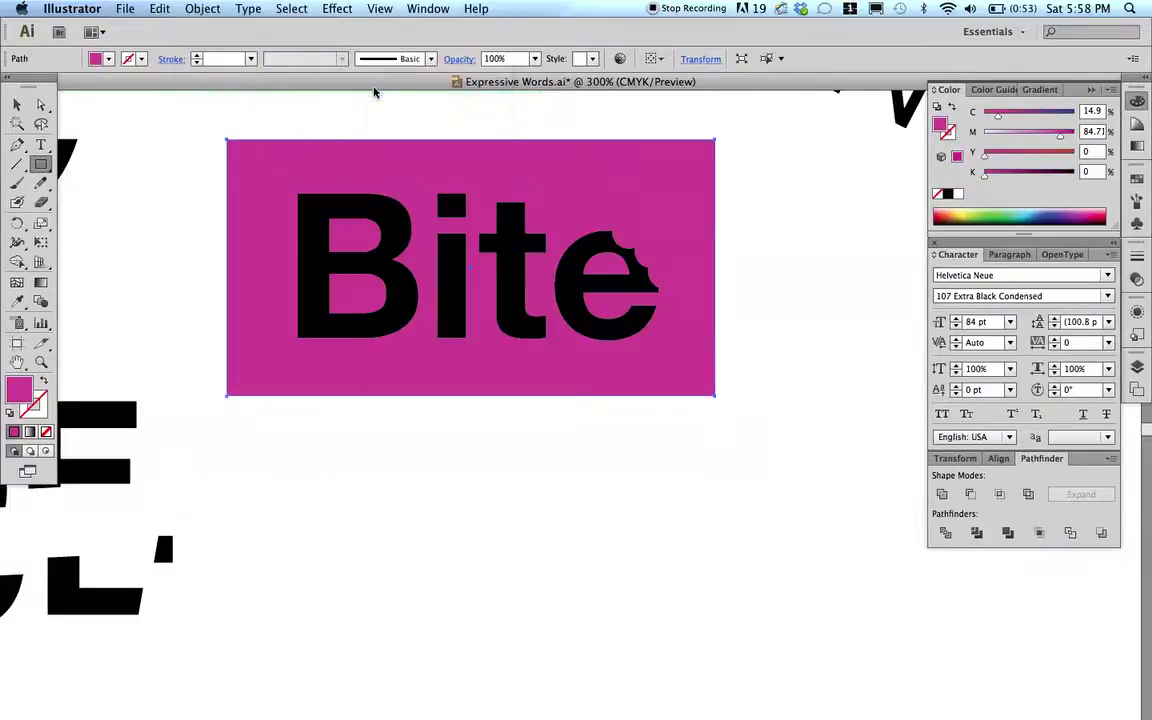
left_click(18, 104)
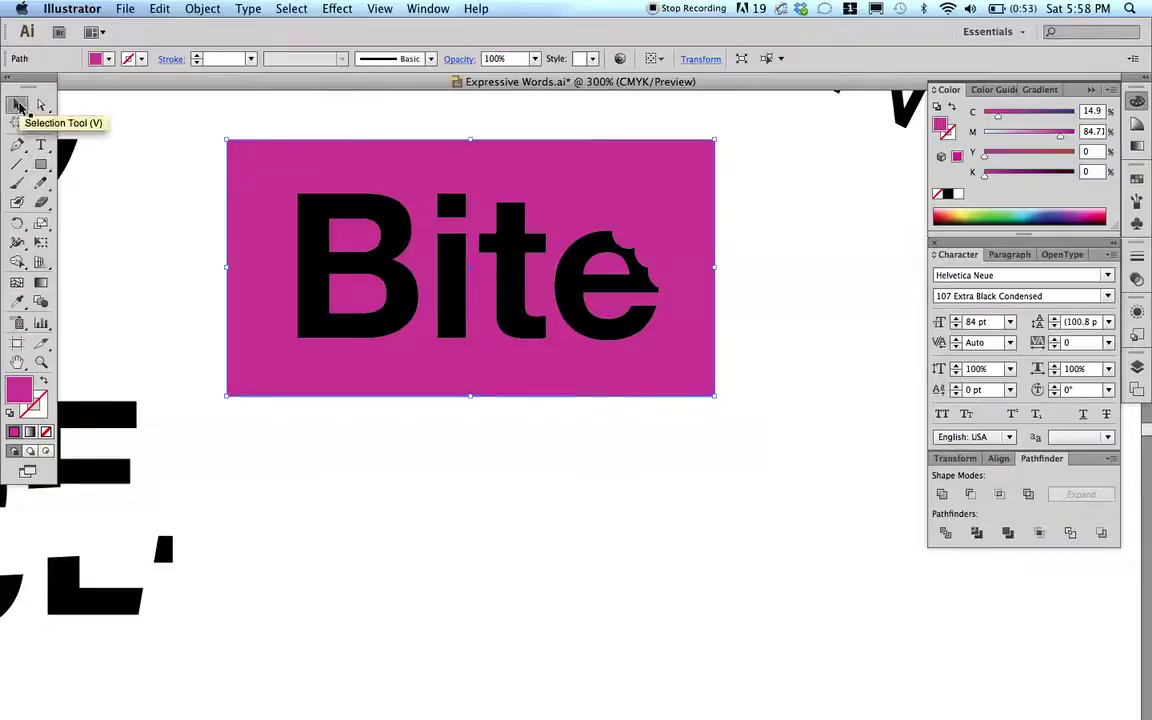
left_click(172, 201)
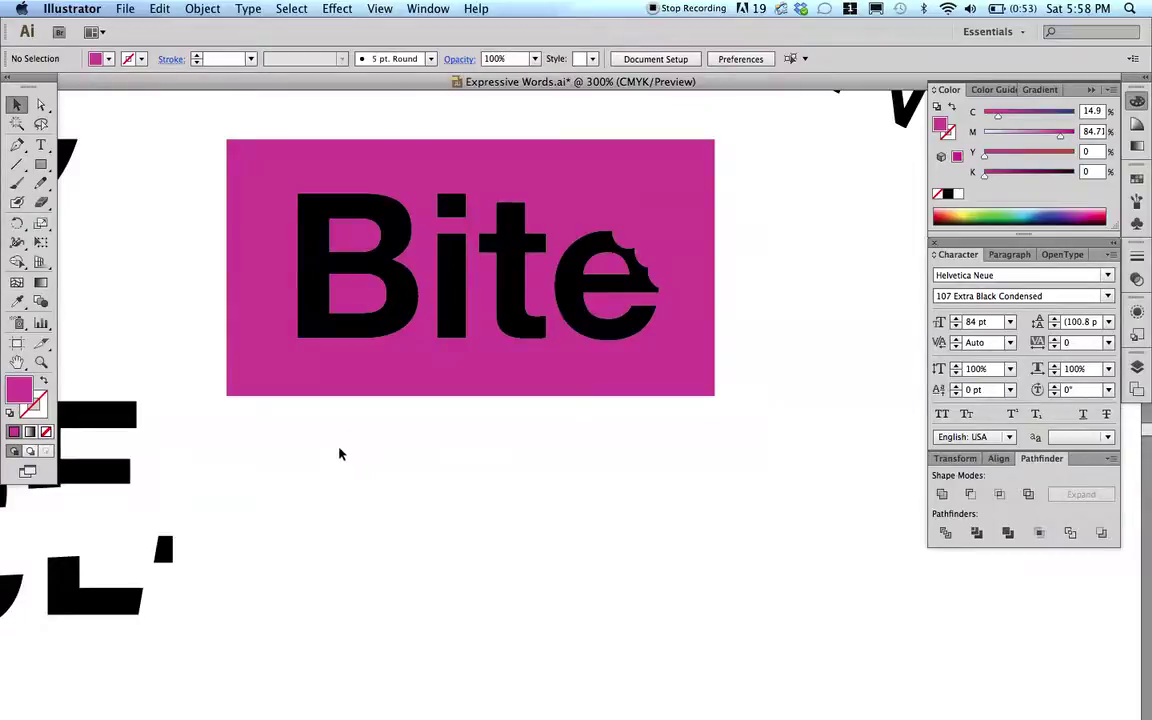
- Try erasing a round spot at the base of the t with nothing selected, and undo it
left_click(42, 203)
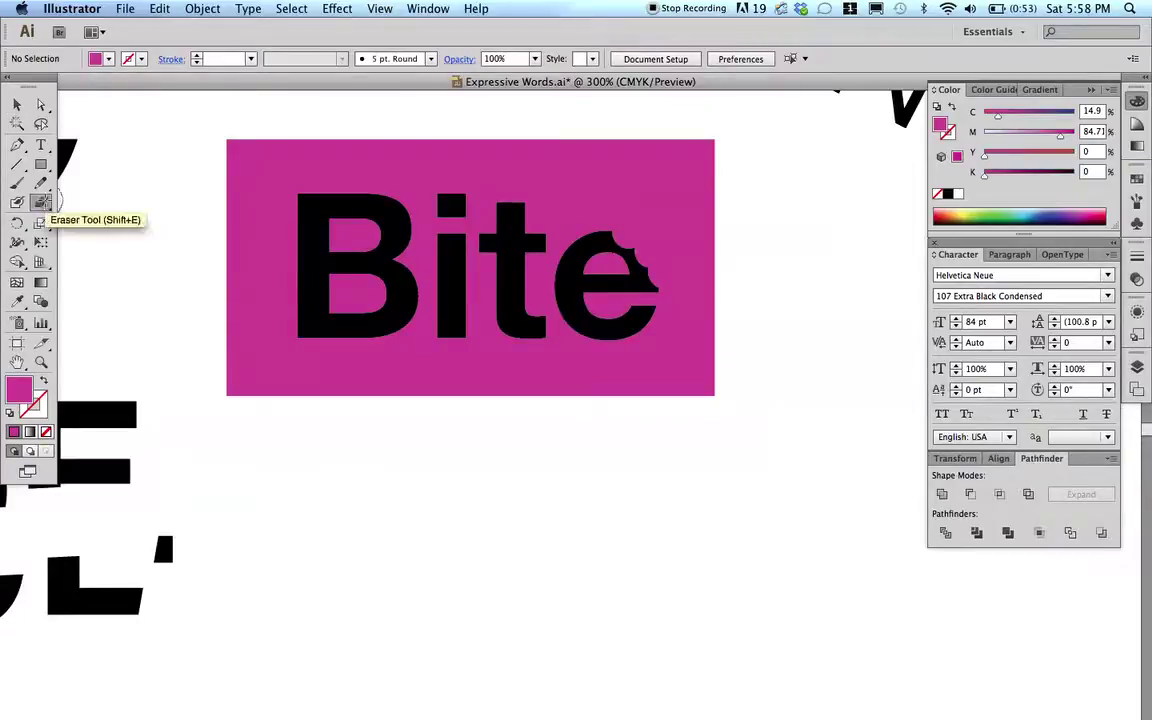
left_click(514, 343)
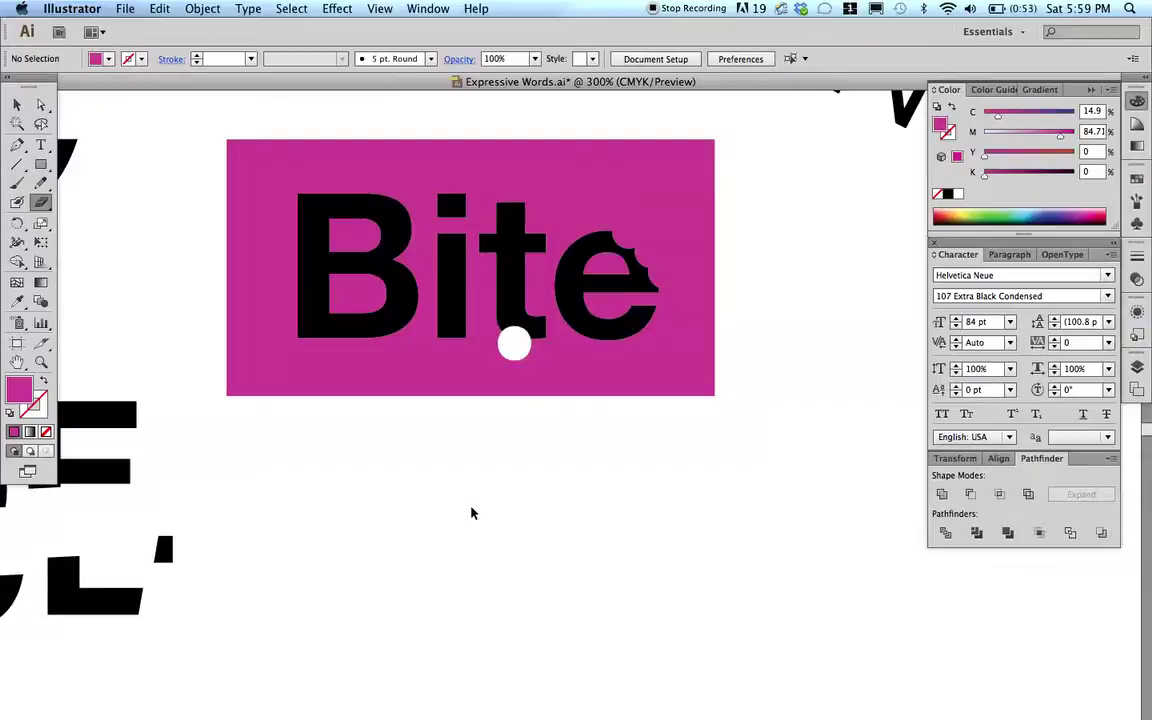
key("super+z")
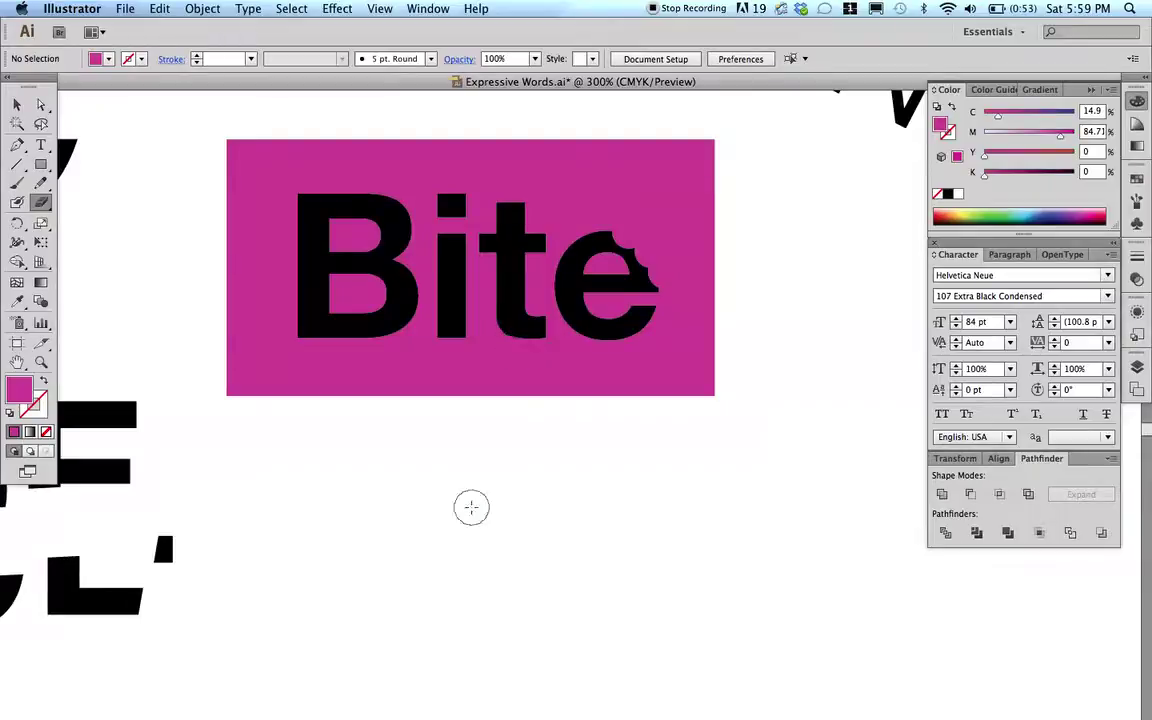
- Try erasing a bite from the base of the t with only the Bite outlines selected, undo it and deselect
left_click(520, 332, "super")
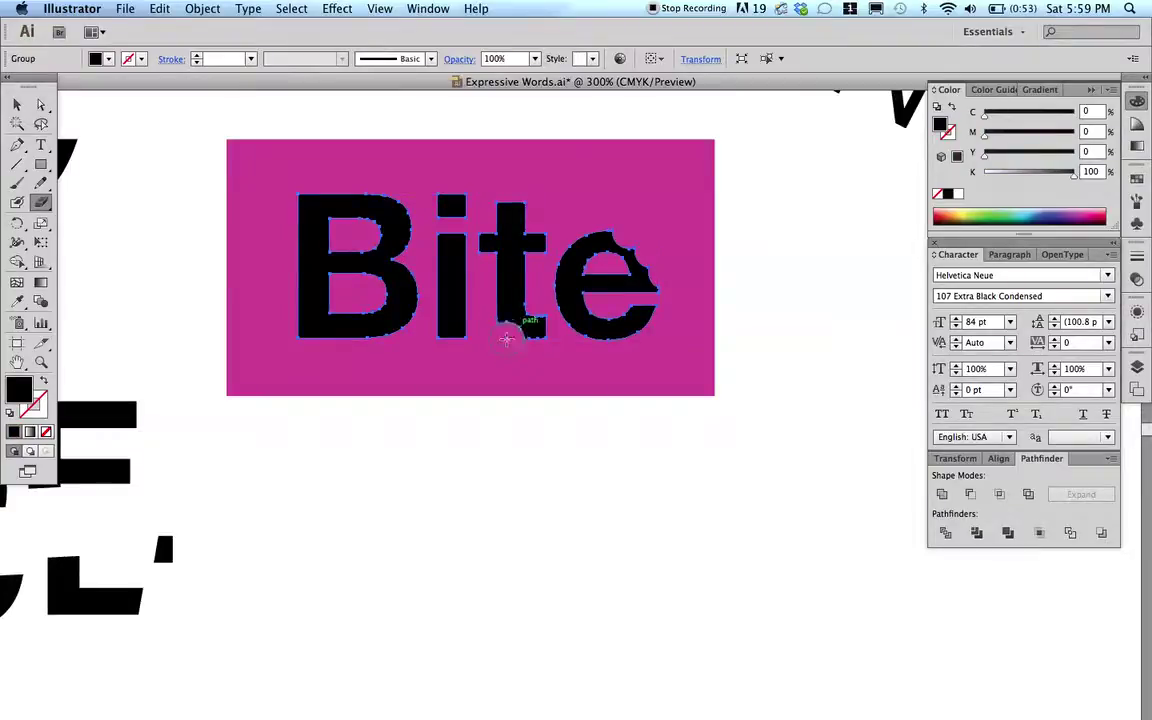
key("super")
left_click(502, 430, "super")
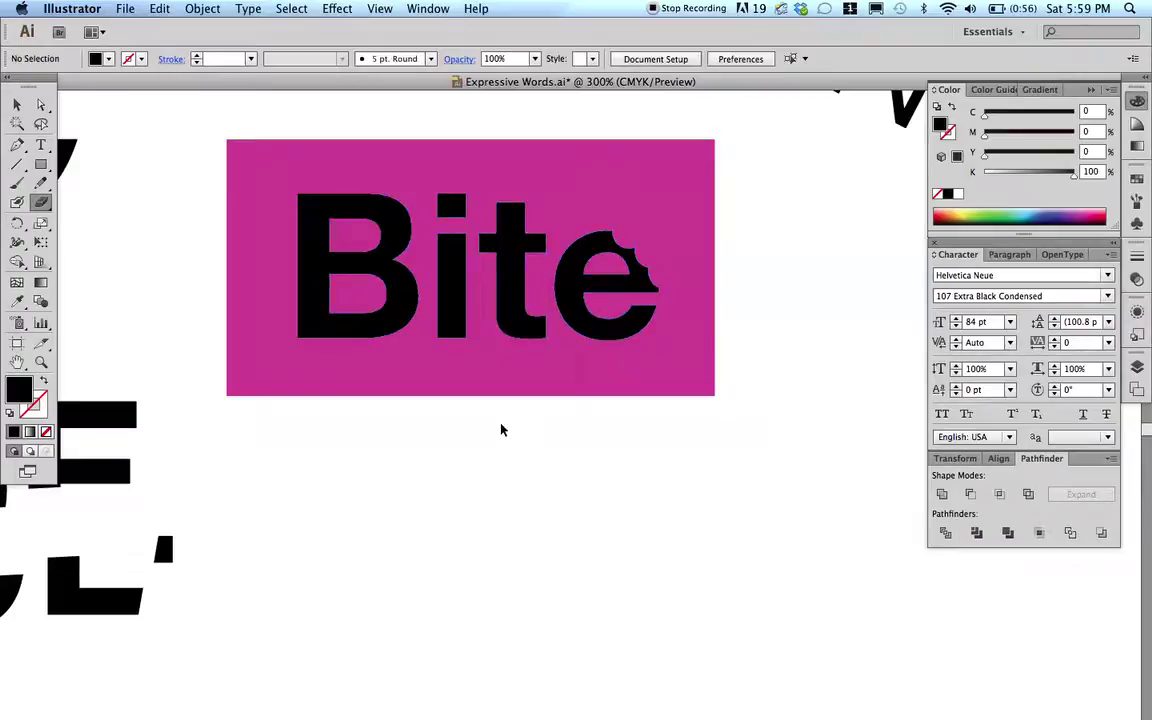
- Try erasing a round spot at the base of the t with only the magenta rectangle selected, and deselect
key("super")
left_click(500, 362, "super")
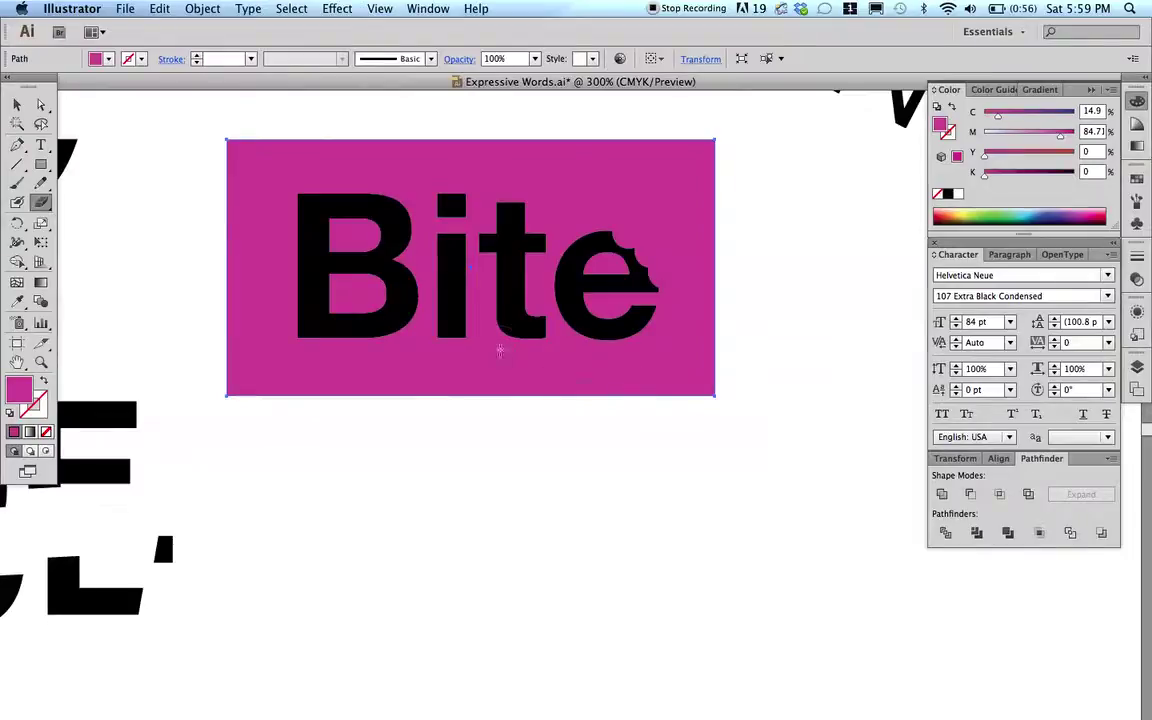
left_click(505, 334)
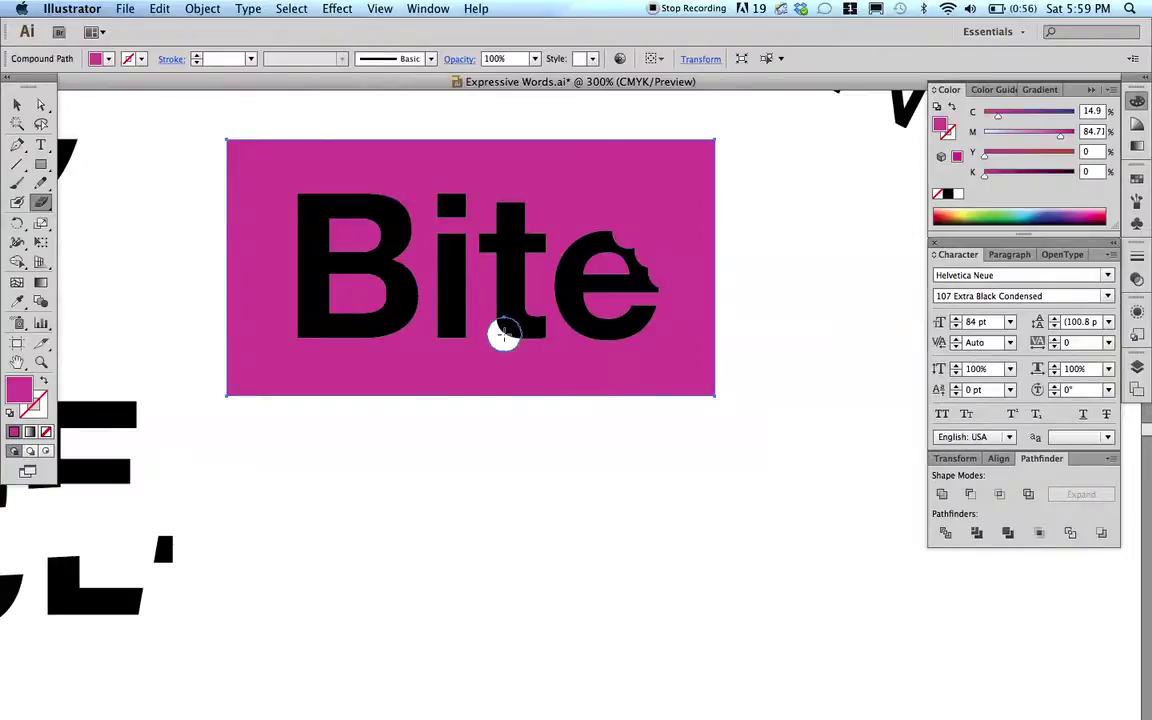
left_click(508, 476, "super")
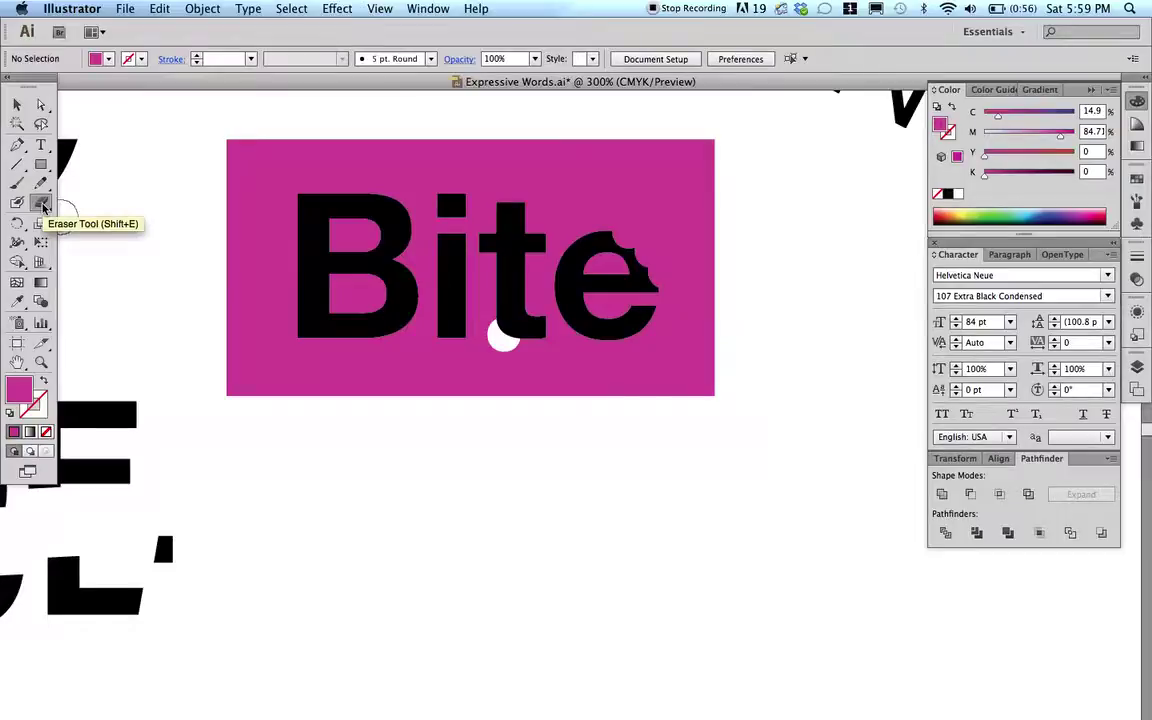
- Try erasing along the lower left edge of the B with nothing selected, undo everything back to before the magenta rectangle and deselect
mouse_move(302, 326)
left_mouse_down()
mouse_move(297, 281)
mouse_move(285, 308)
left_mouse_up()
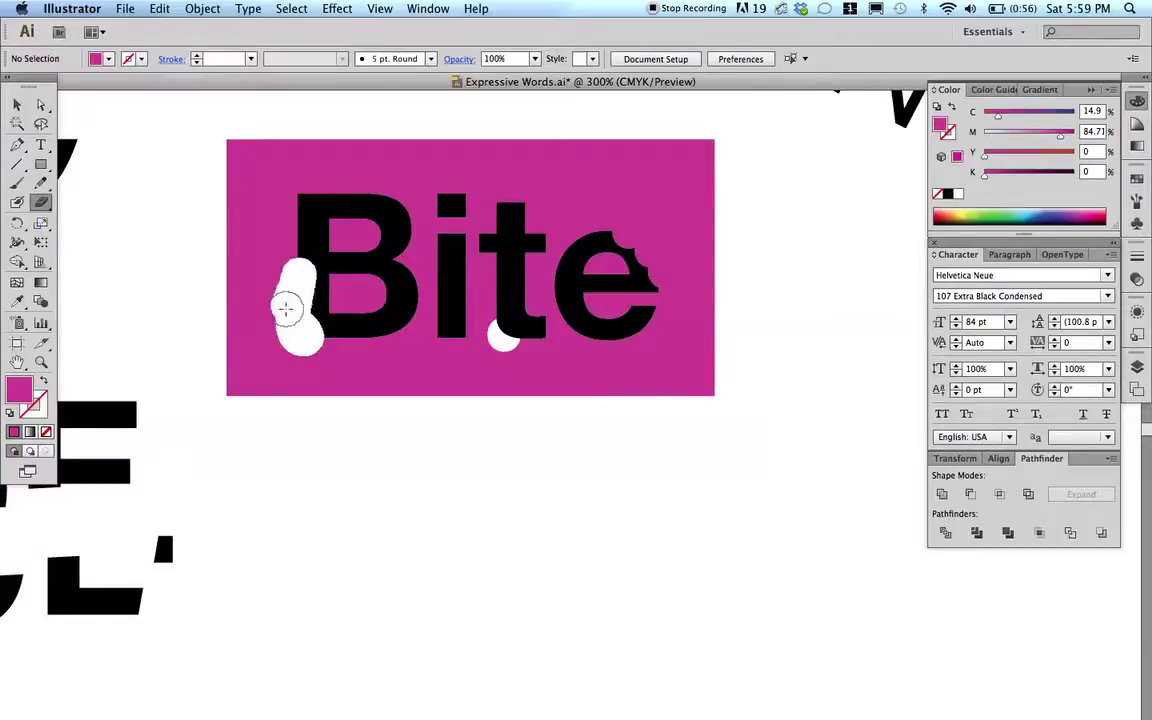
key("ctrl+z")
key("ctrl+z")
key("ctrl+z")
key("ctrl+z")
key("ctrl+z")
key("ctrl+z")
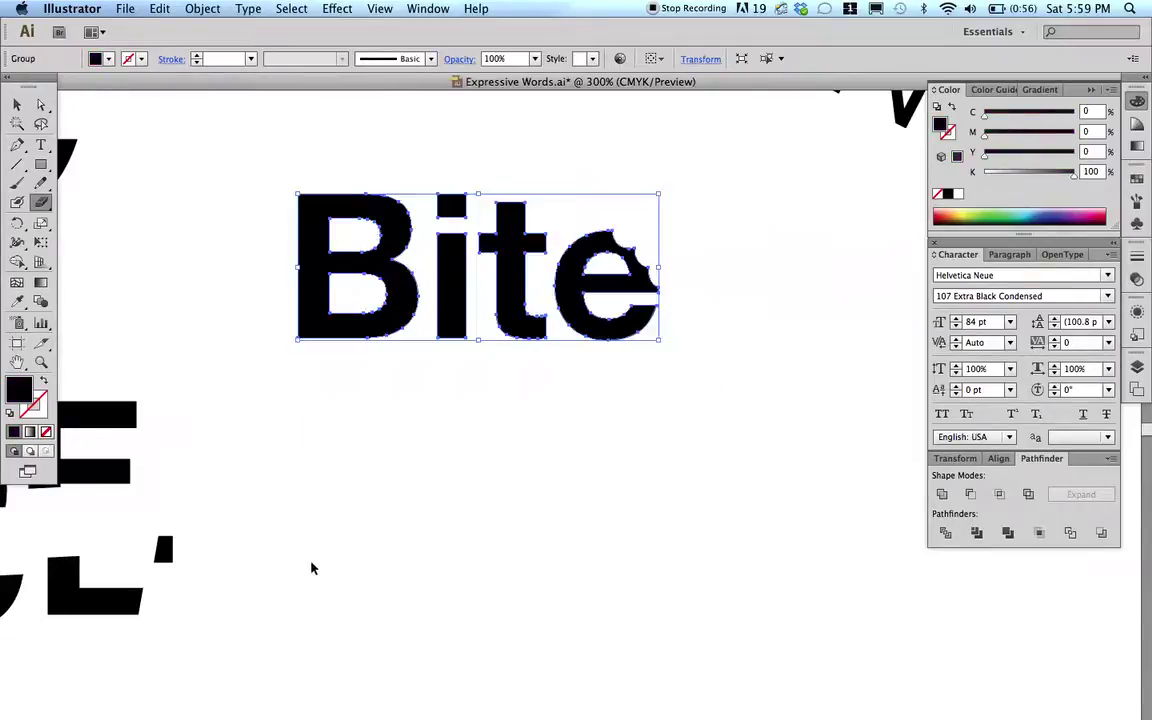
key("ctrl+shift+a")
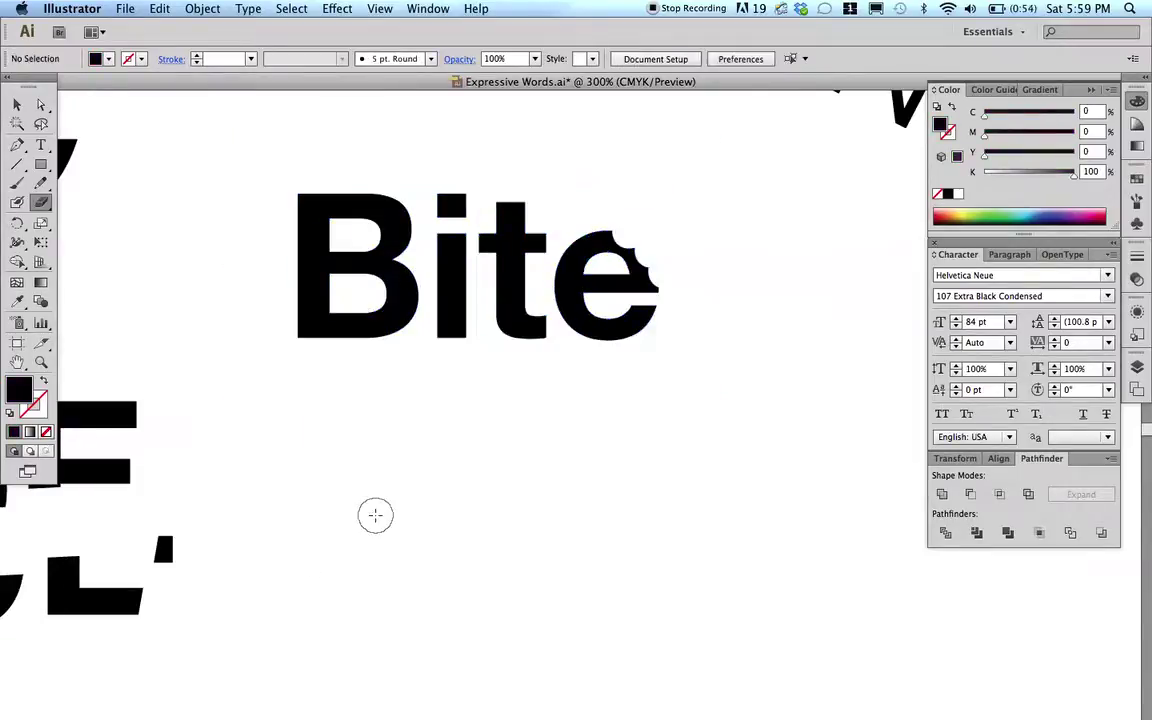
- Examine the finished EXPLODE and SHATTER examples and how their letters are broken into pieces
scroll(375, 515, "left", 15)
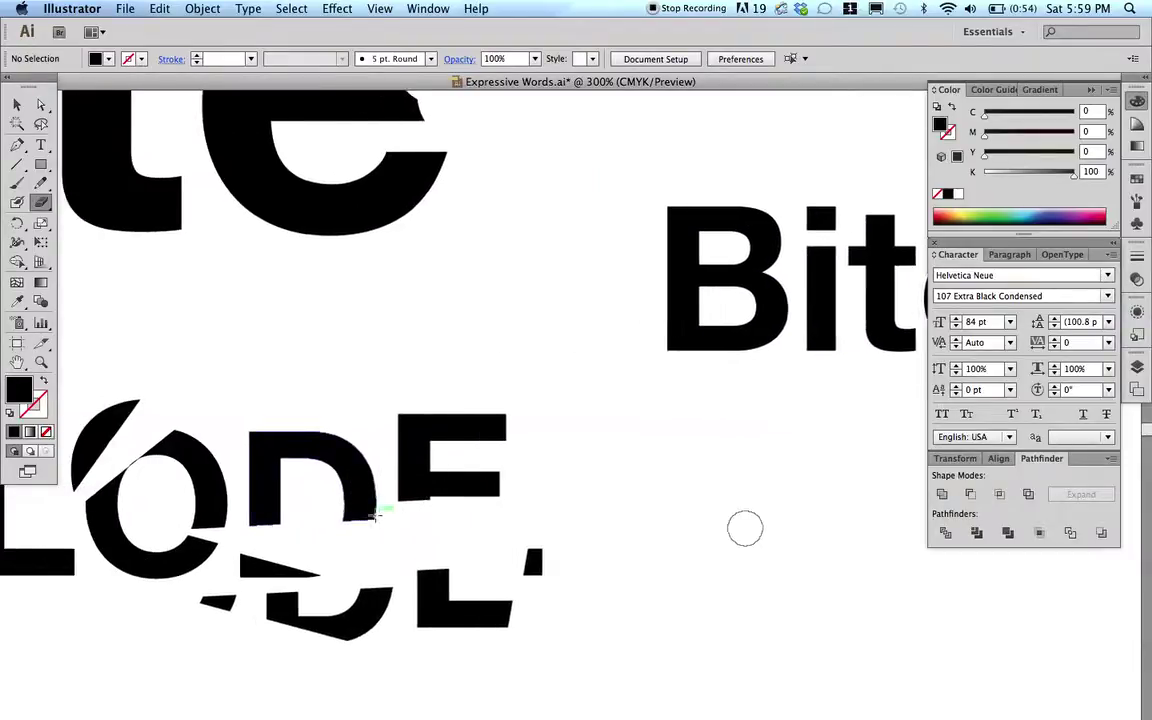
scroll(375, 515, "left", 15)
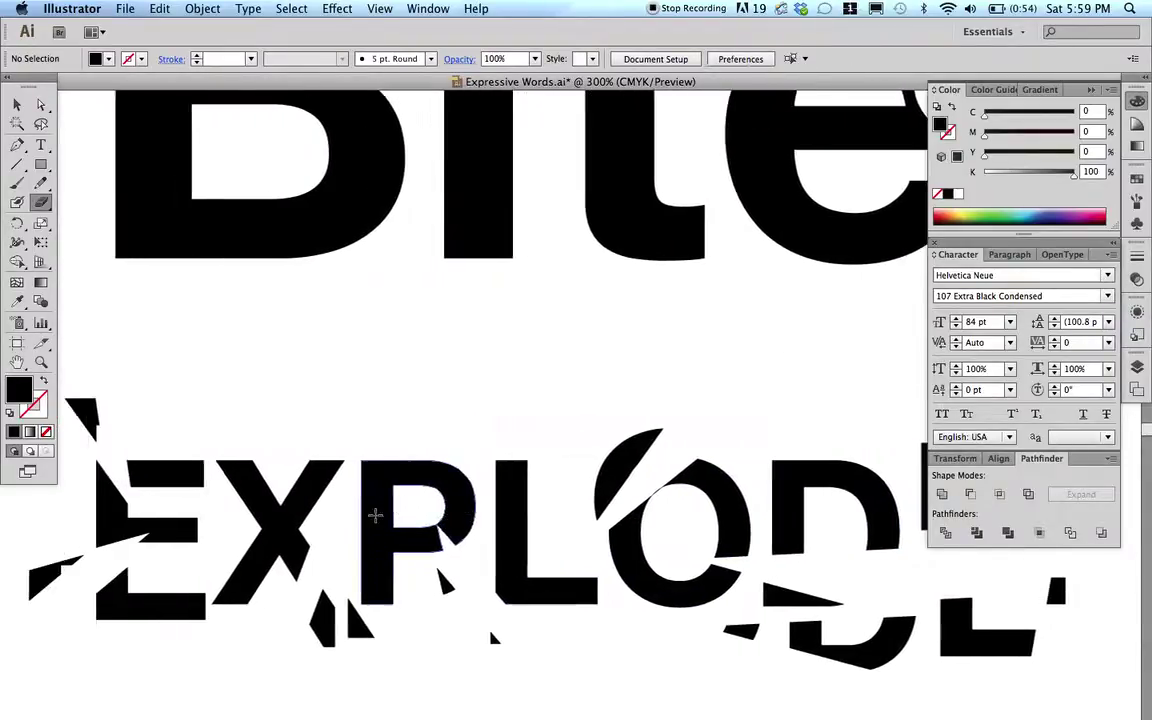
scroll(375, 515, "down", 7)
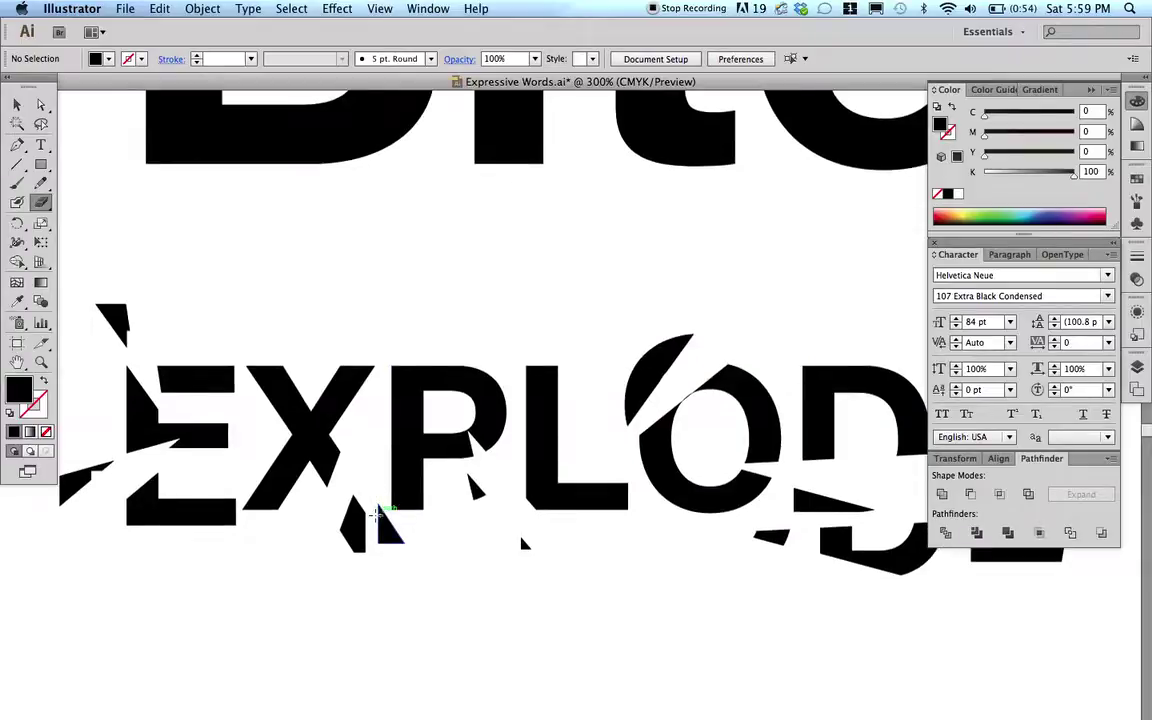
scroll(375, 515, "down", 20)
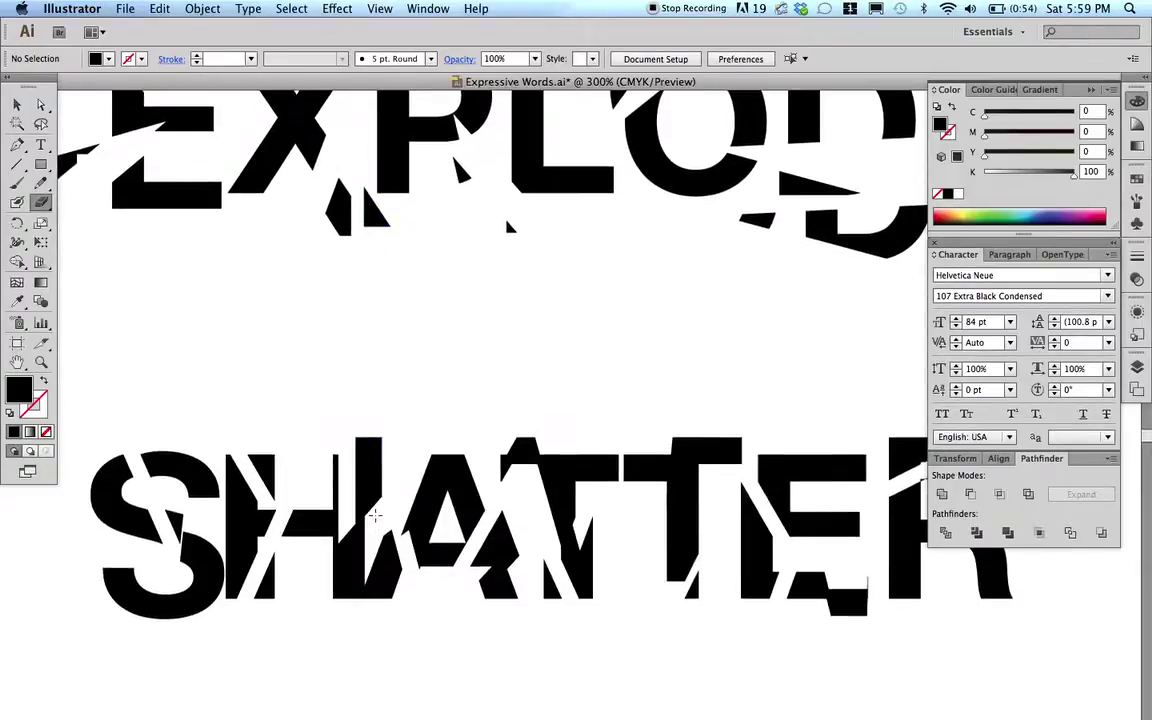
scroll(375, 515, "up", 20)
scroll(375, 515, "down", 17)
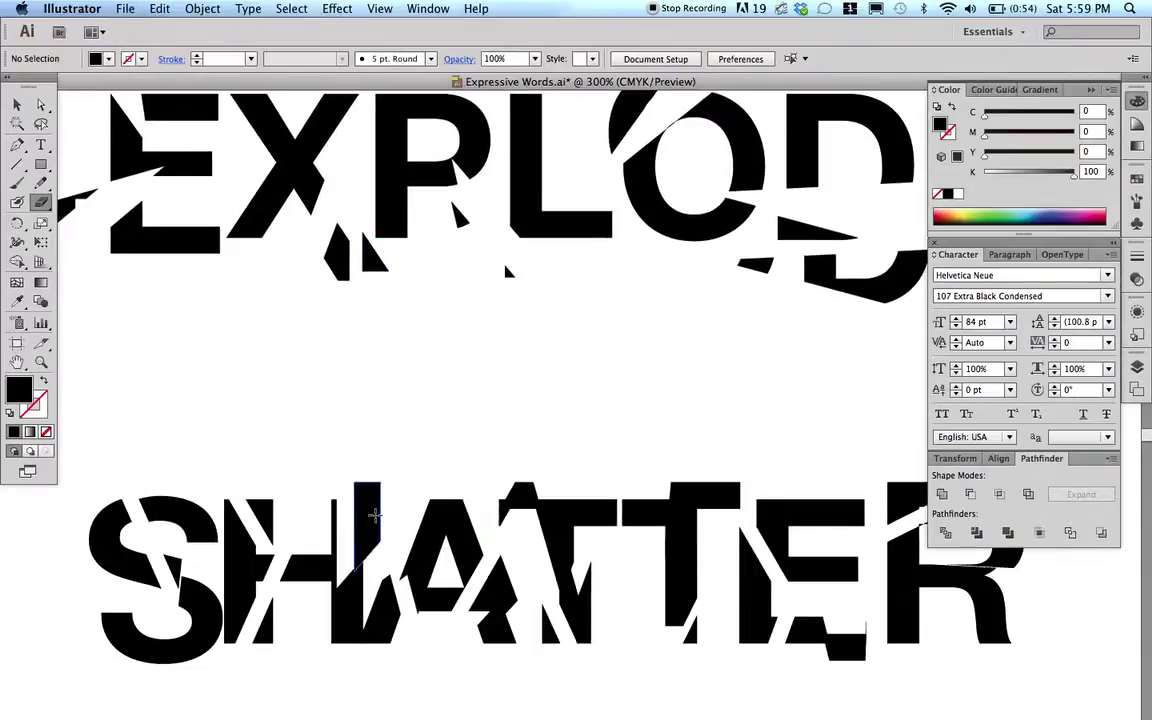
scroll(375, 515, "up", 20)
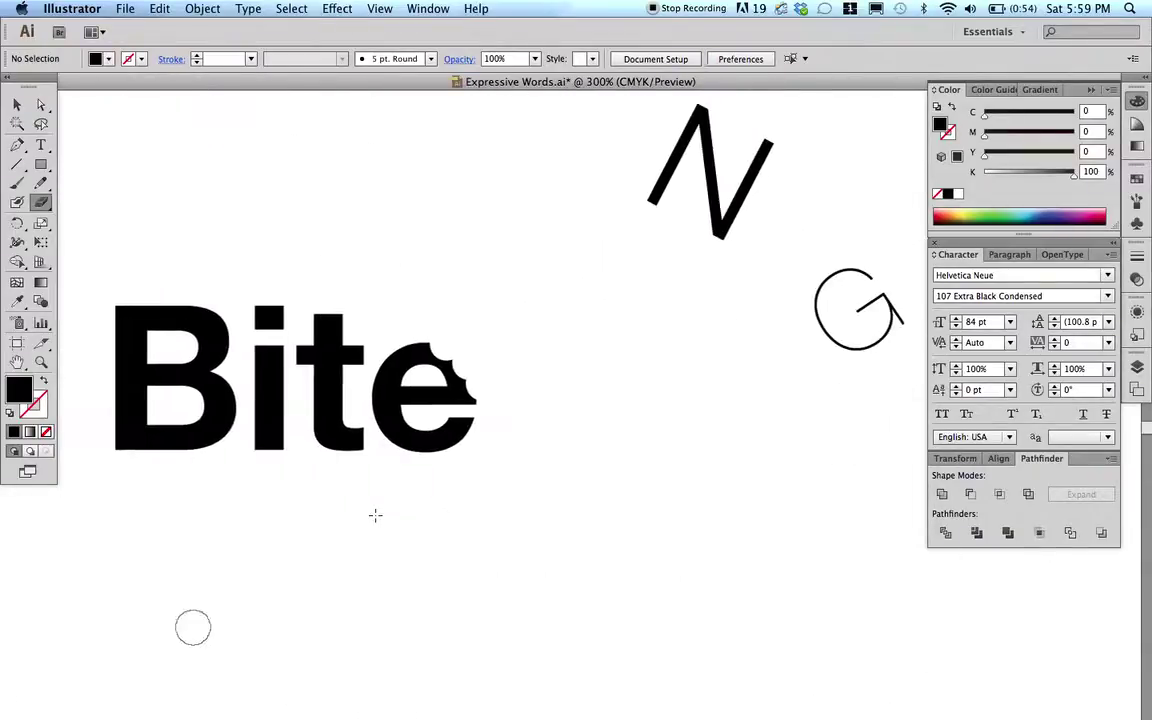
scroll(375, 515, "left", 5)
scroll(375, 515, "left", 5)
- Paste the copied DIETING text below the bitten Bite word and replace its wording with EXPLODE
left_click(16, 105)
scroll(290, 462, "down", 9)
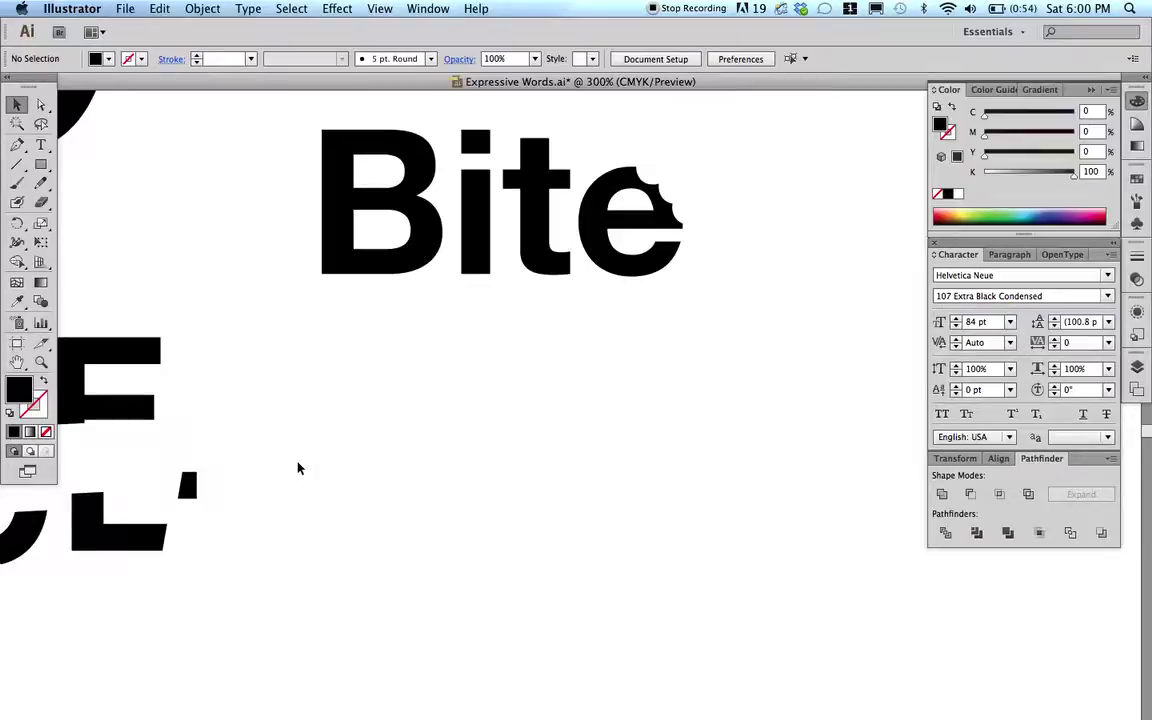
left_click(158, 8)
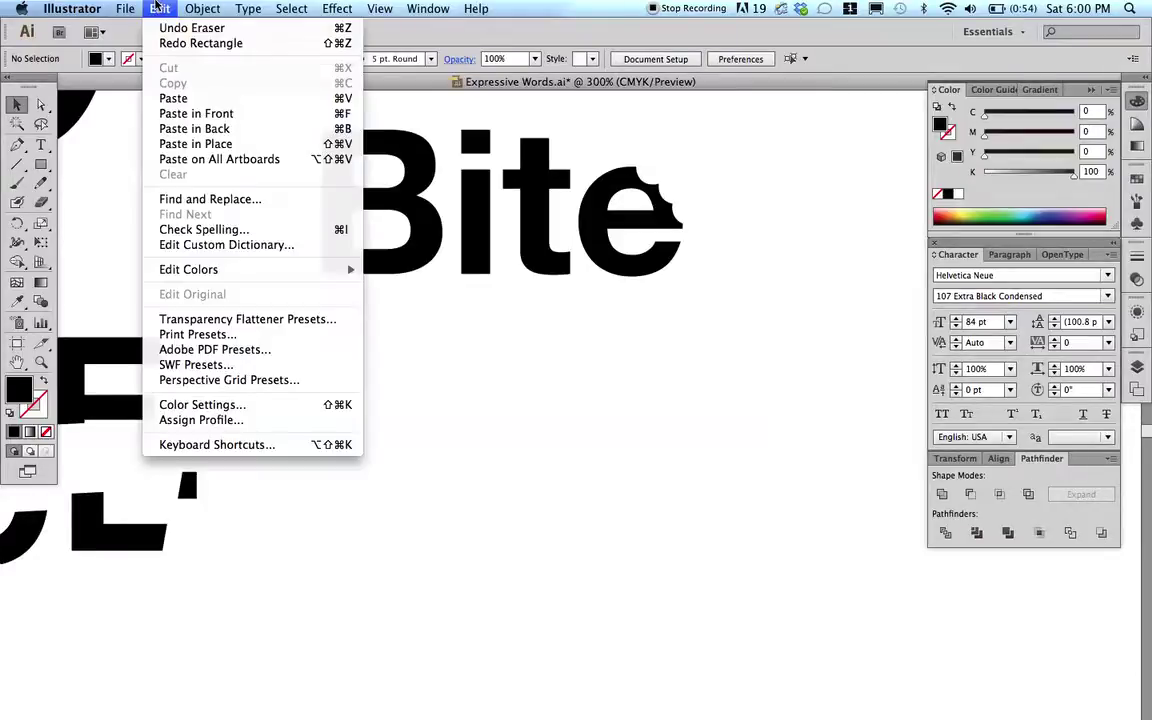
left_click(168, 97)
left_click_drag(242, 398, 383, 461)
double_click(383, 461)
key("super+a")
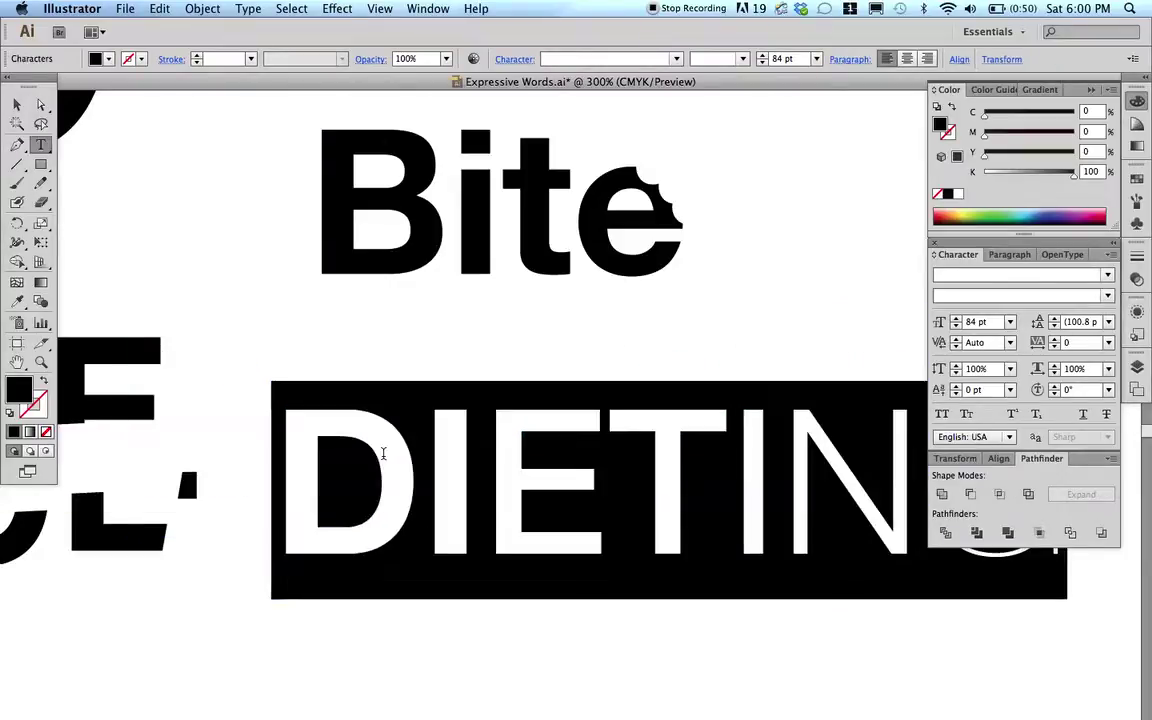
type("EXPLODE")
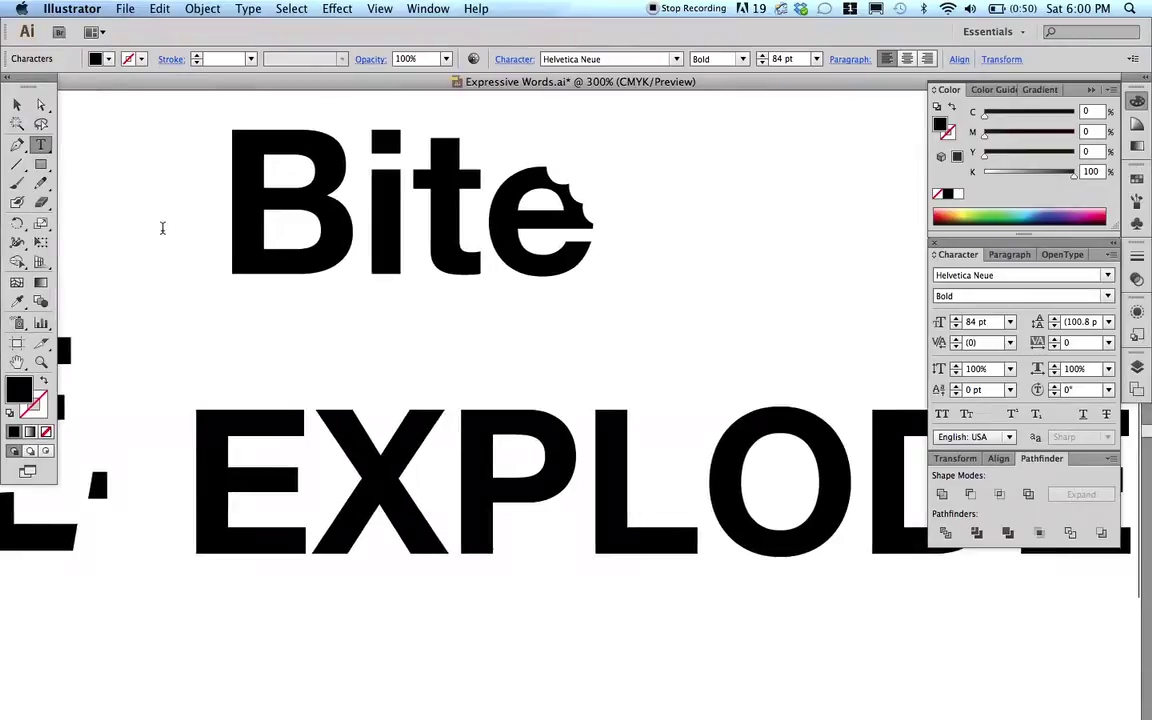
- Convert the new EXPLODE text to outlines
left_click(16, 104)
left_click(248, 9)
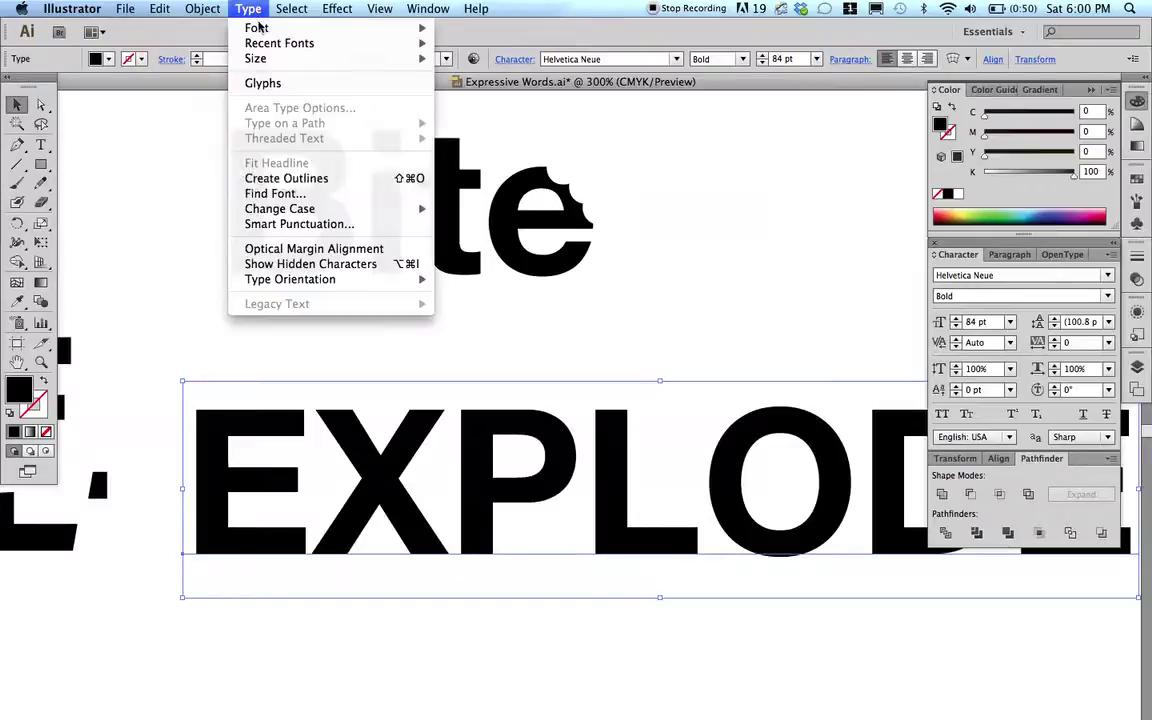
mouse_move(295, 210)
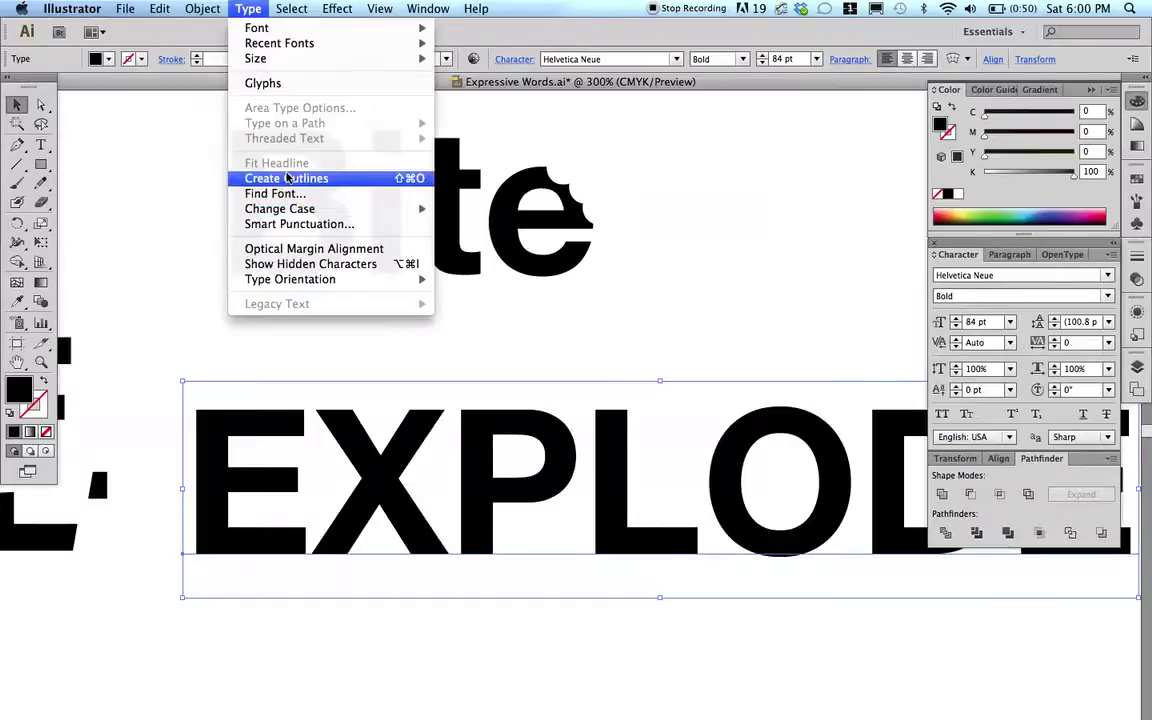
left_click(287, 178)
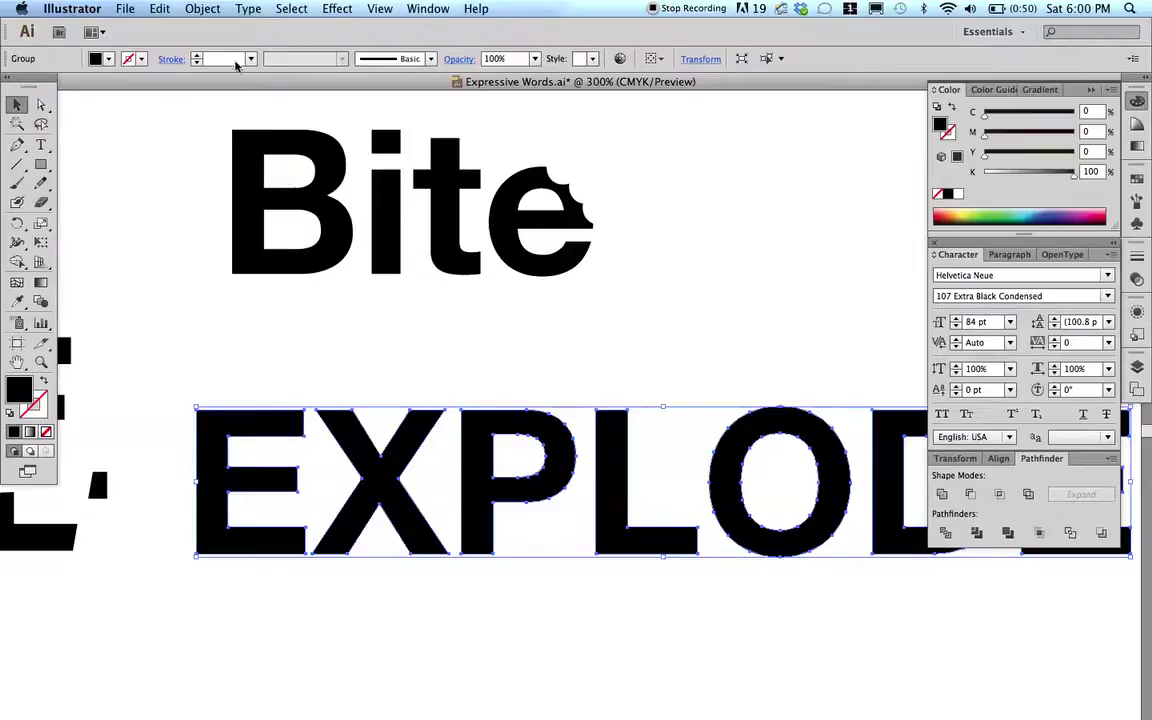
- Release the compound paths of the EXPLODE outlines and clear the selection
left_click(203, 11)
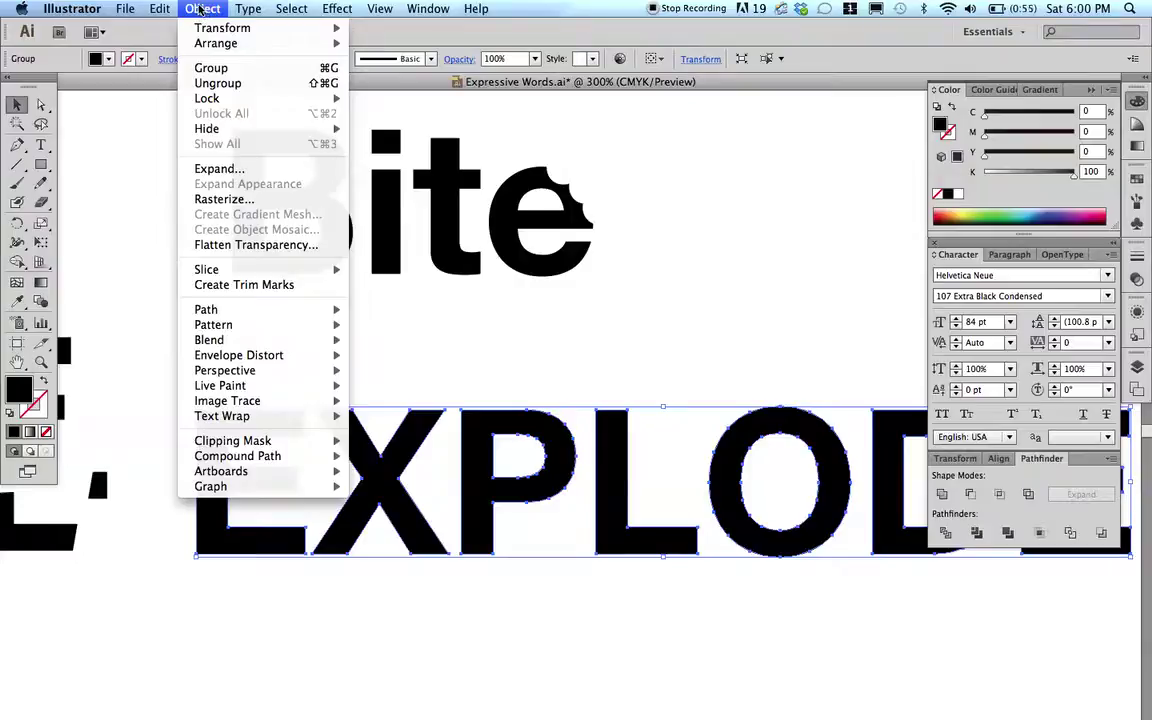
mouse_move(224, 462)
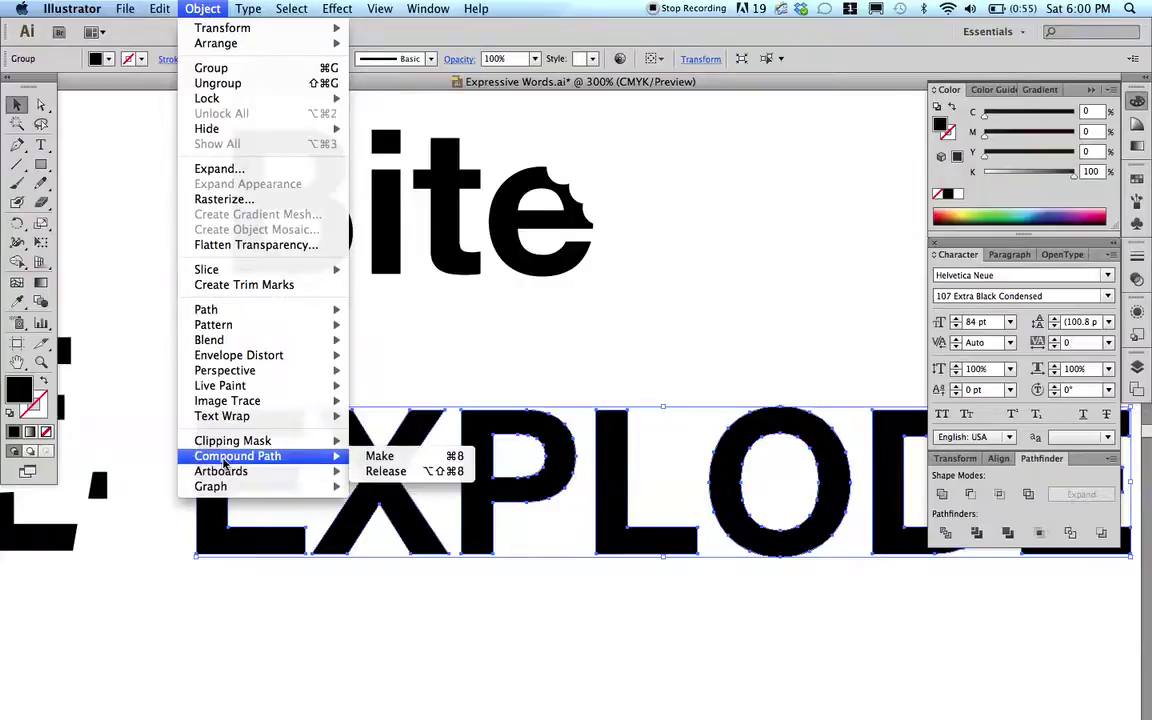
left_click(383, 471)
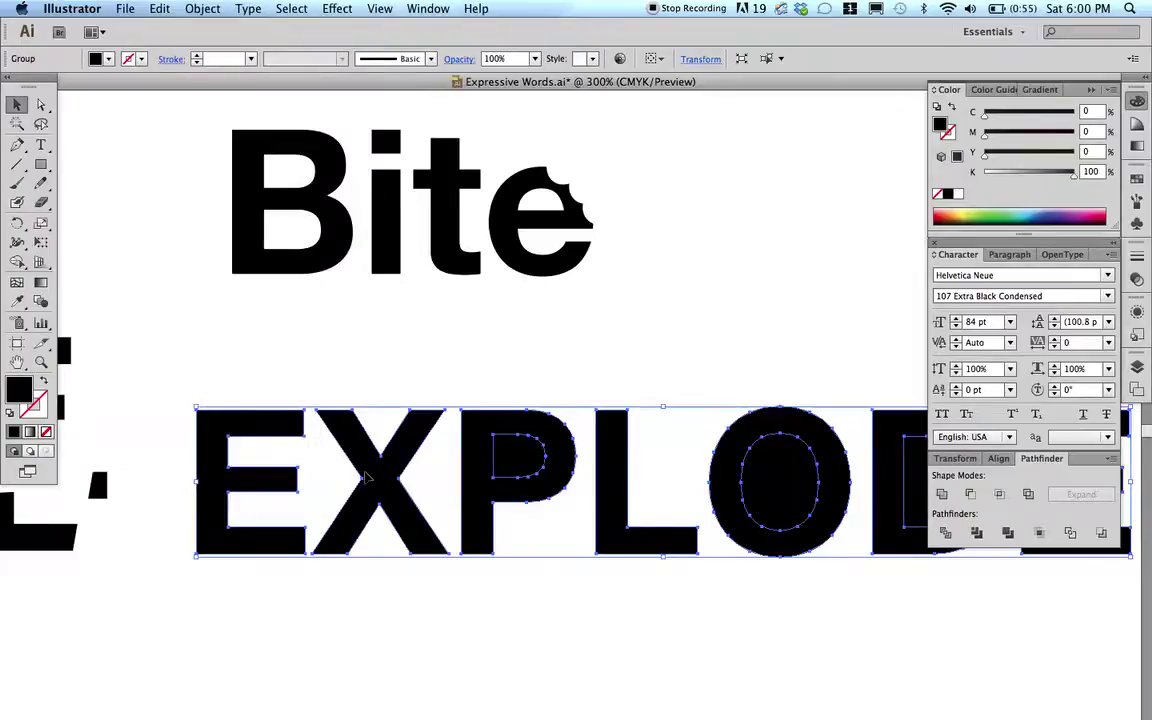
left_click(41, 104)
left_click(737, 250)
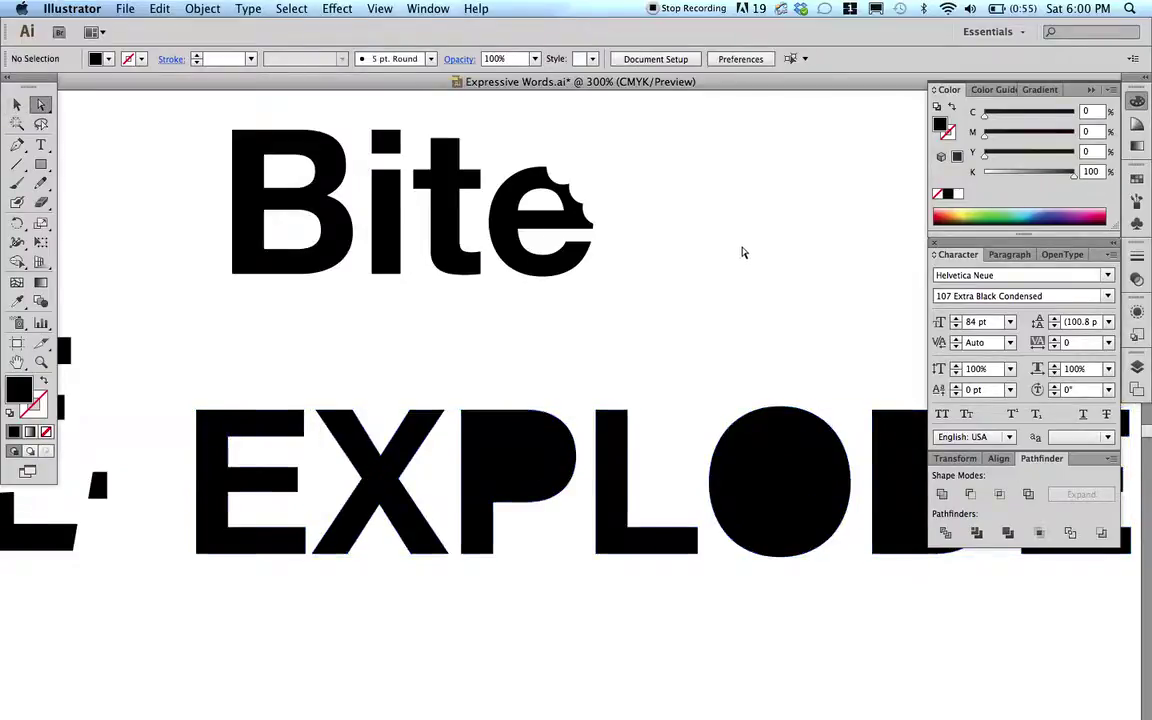
- Fill the inner shapes of the O and P with green (C 69.41, M 0, Y 100, K 0) and deselect
left_click(765, 483)
left_click(524, 462, "shift")
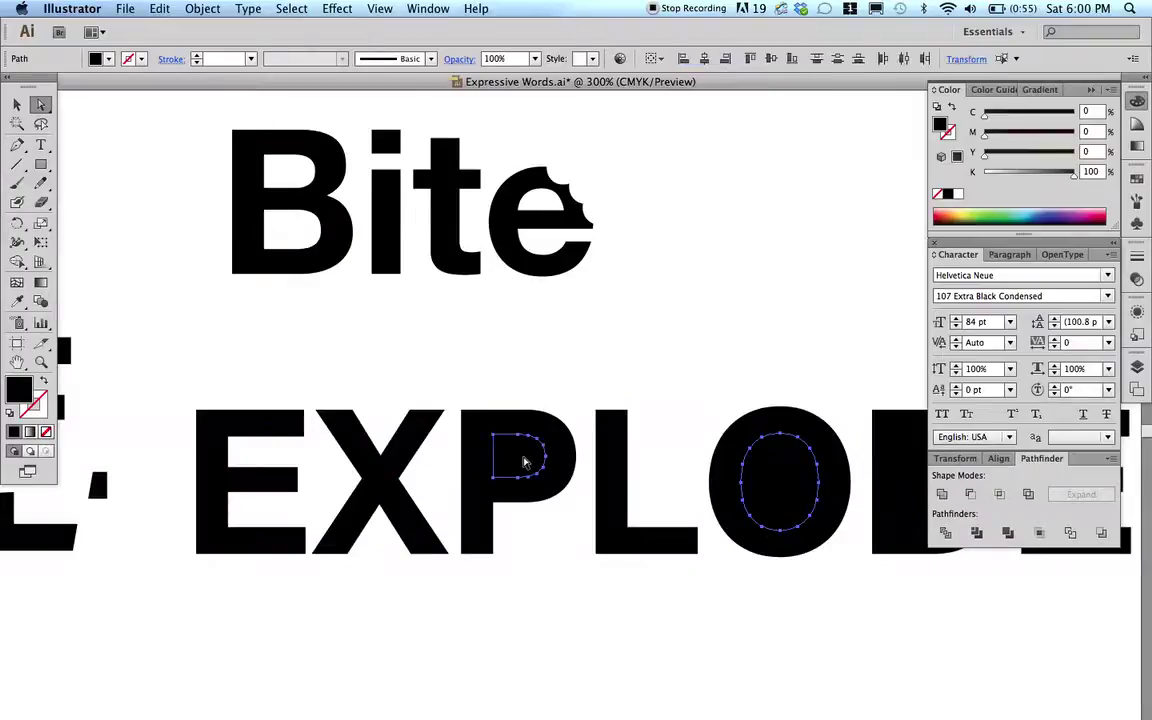
left_click(988, 210)
left_click(824, 231)
scroll(824, 231, "right", 5)
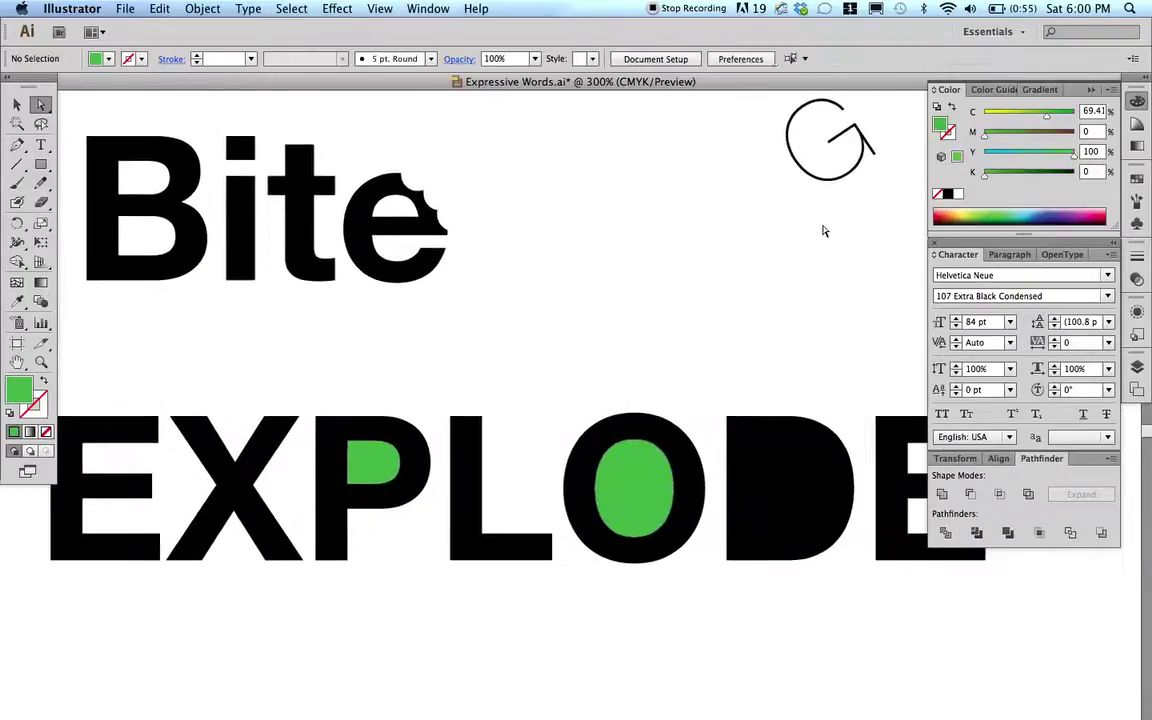
- Give the inner shape of the D the same green by sampling the O's counter with the Eyedropper, and deselect
left_click(776, 494)
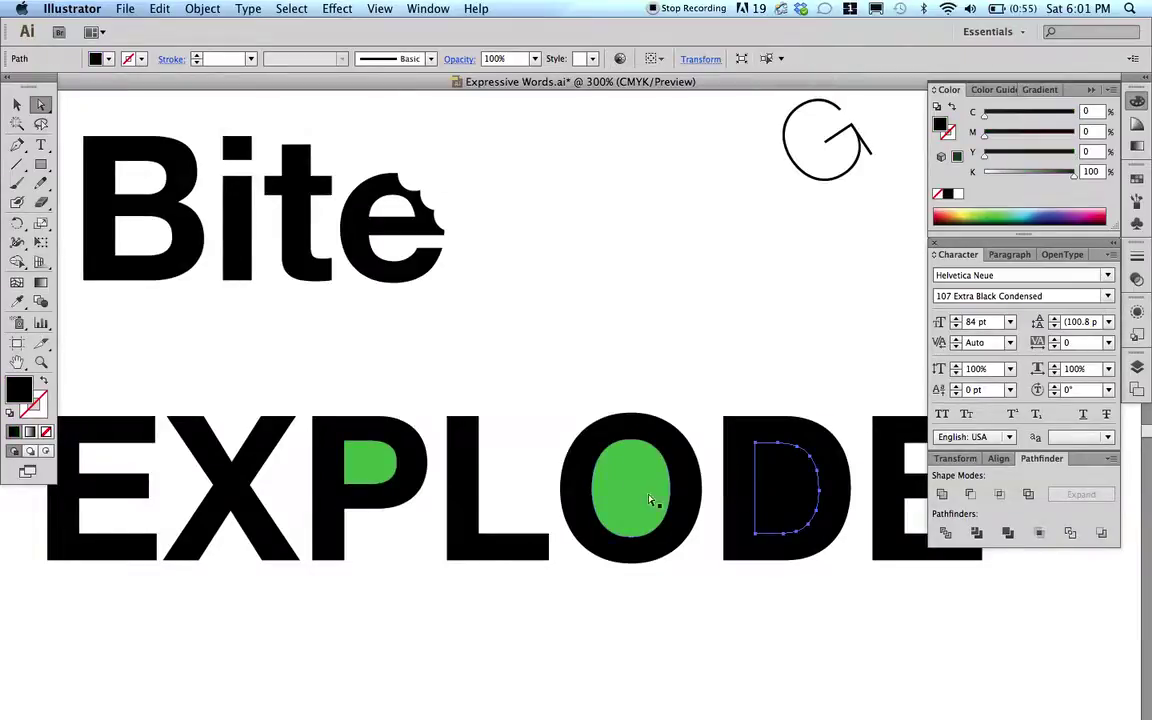
left_click(17, 300)
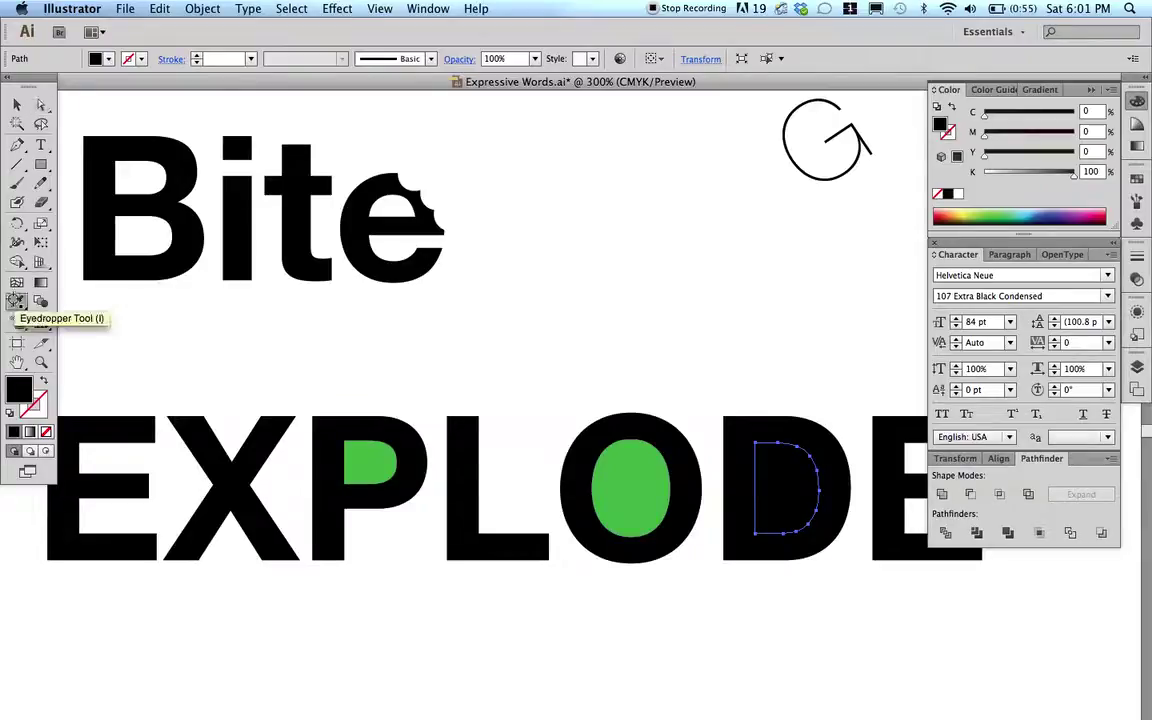
left_click(637, 493)
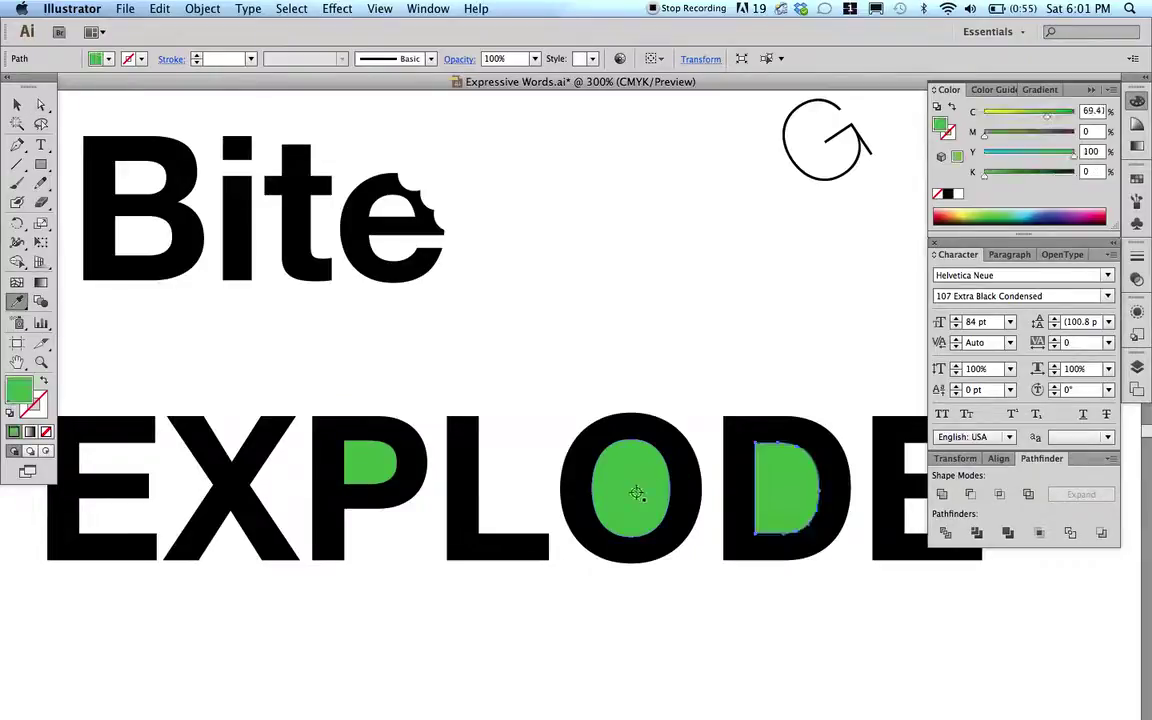
left_click(697, 330, "super")
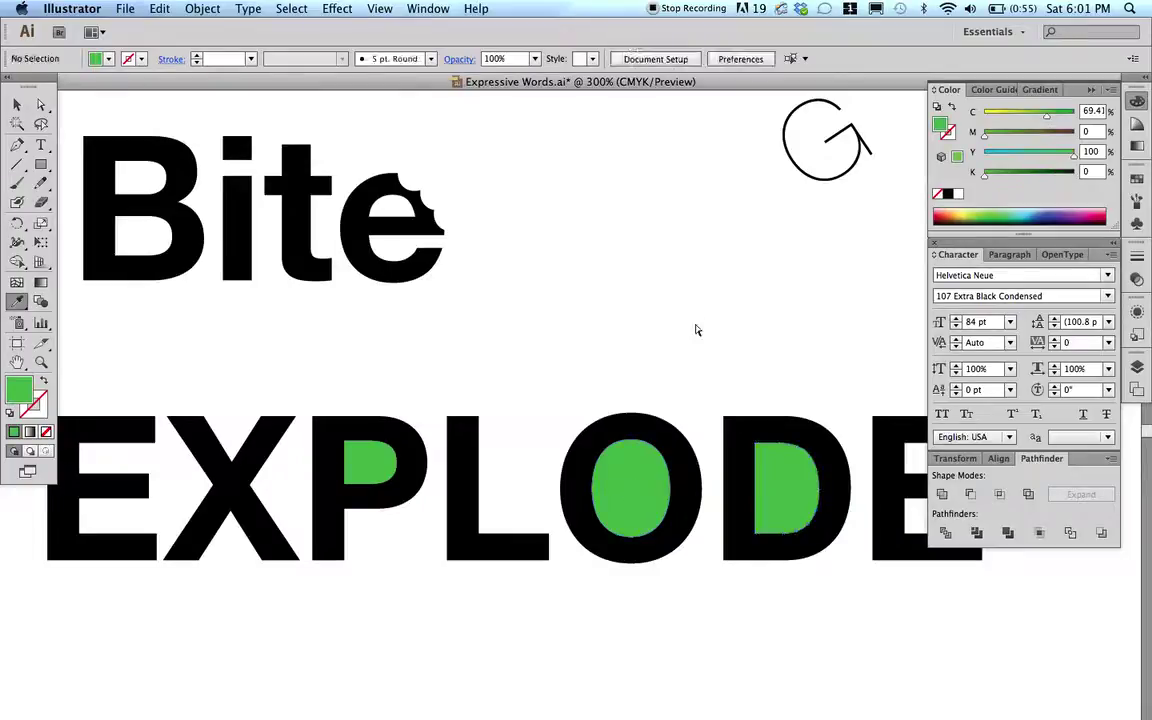
- Undo the green fills, the compound path release and the outlining, and convert the EXPLODE text to outlines again
key("super+a")
key("super+z")
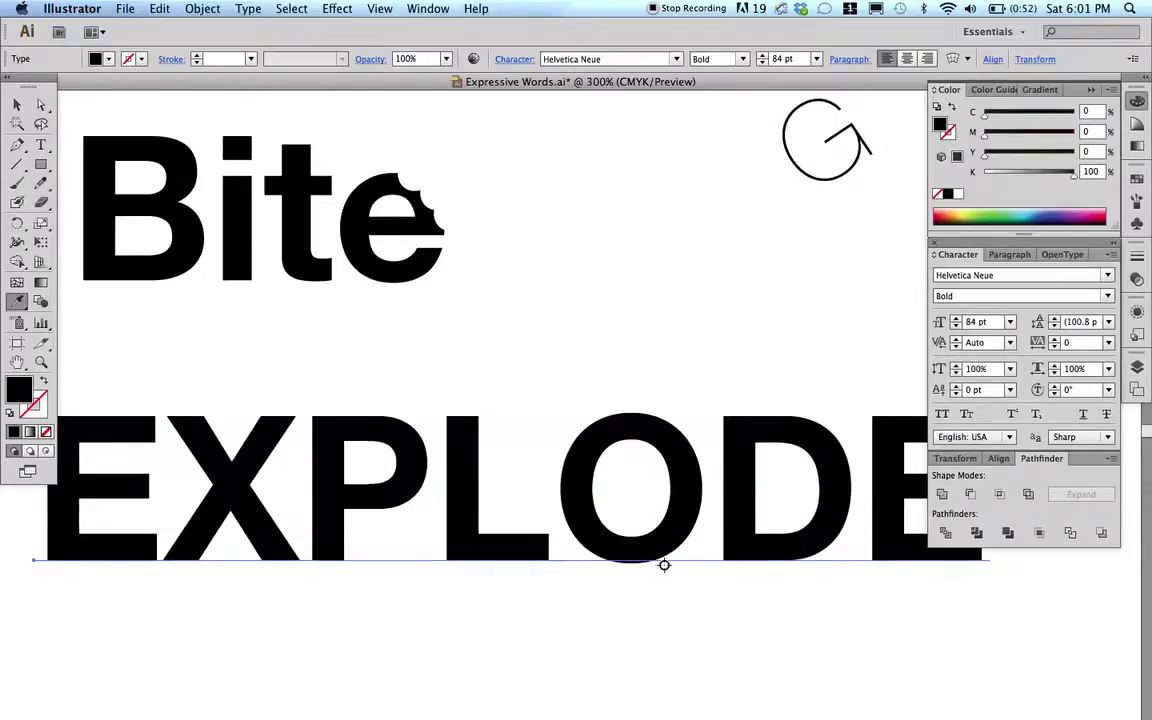
left_click(249, 11)
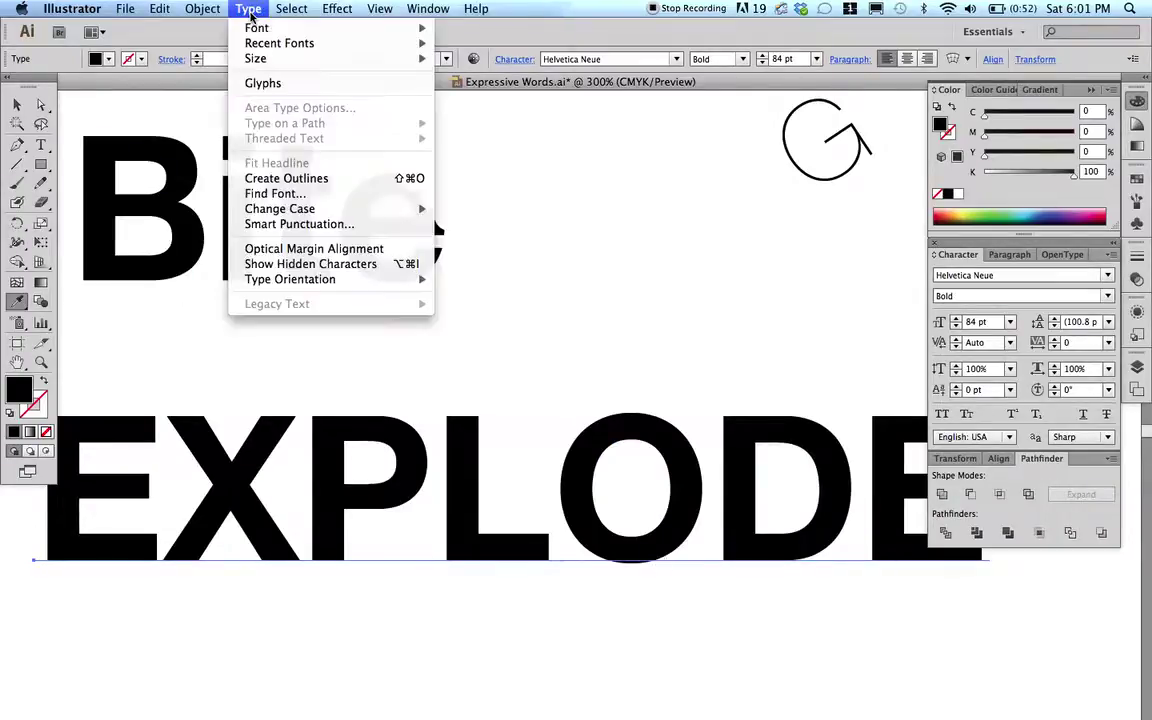
left_click(285, 178)
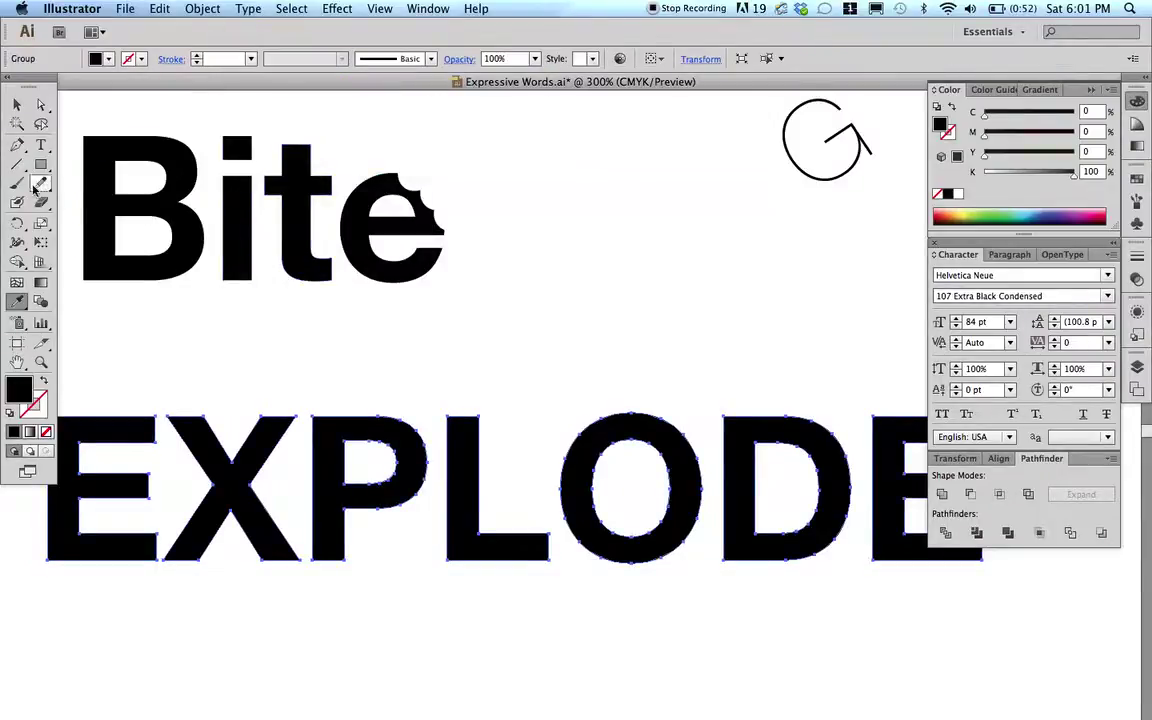
- Draw a closed black triangle with the Pen tool, its point cutting into the top of the first E of the outlined EXPLODE, and deselect
left_click(16, 146)
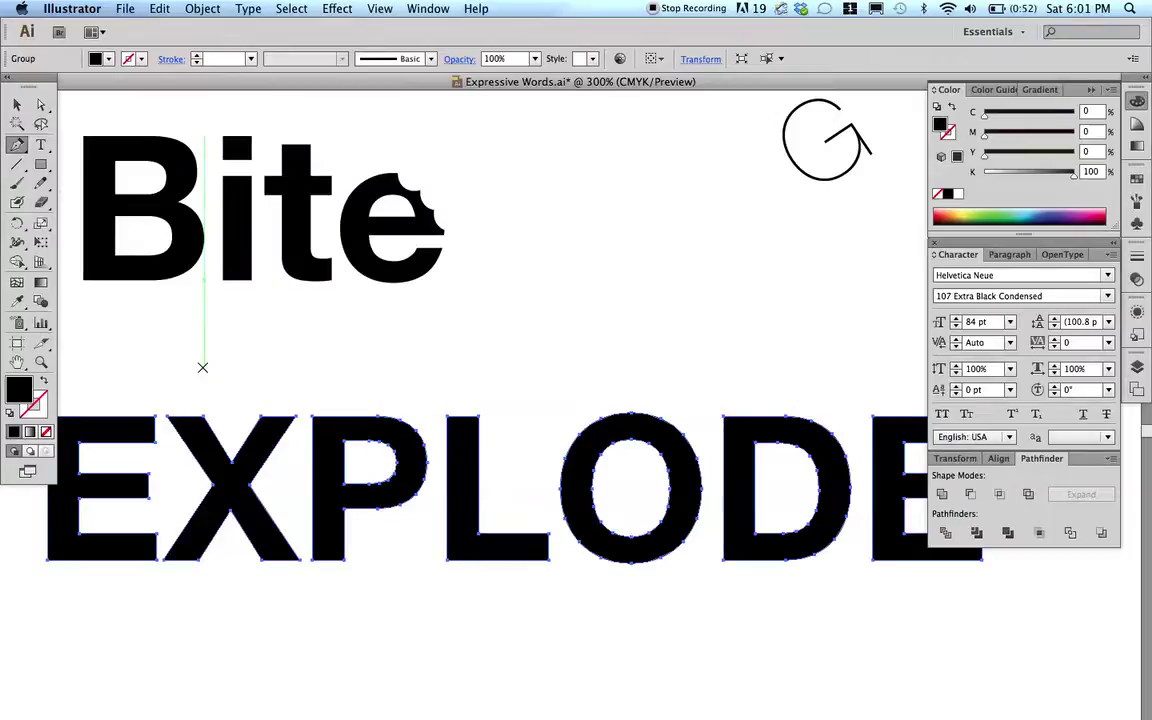
scroll(203, 368, "left", 5)
scroll(203, 368, "left", 10)
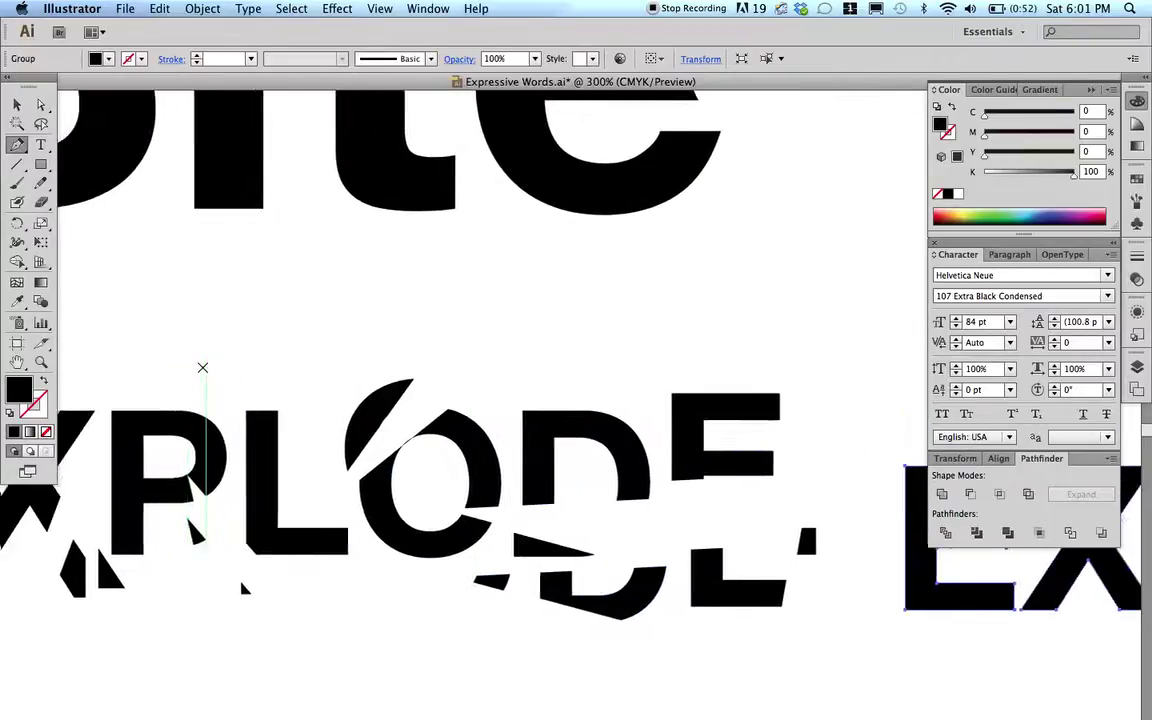
scroll(203, 368, "left", 7)
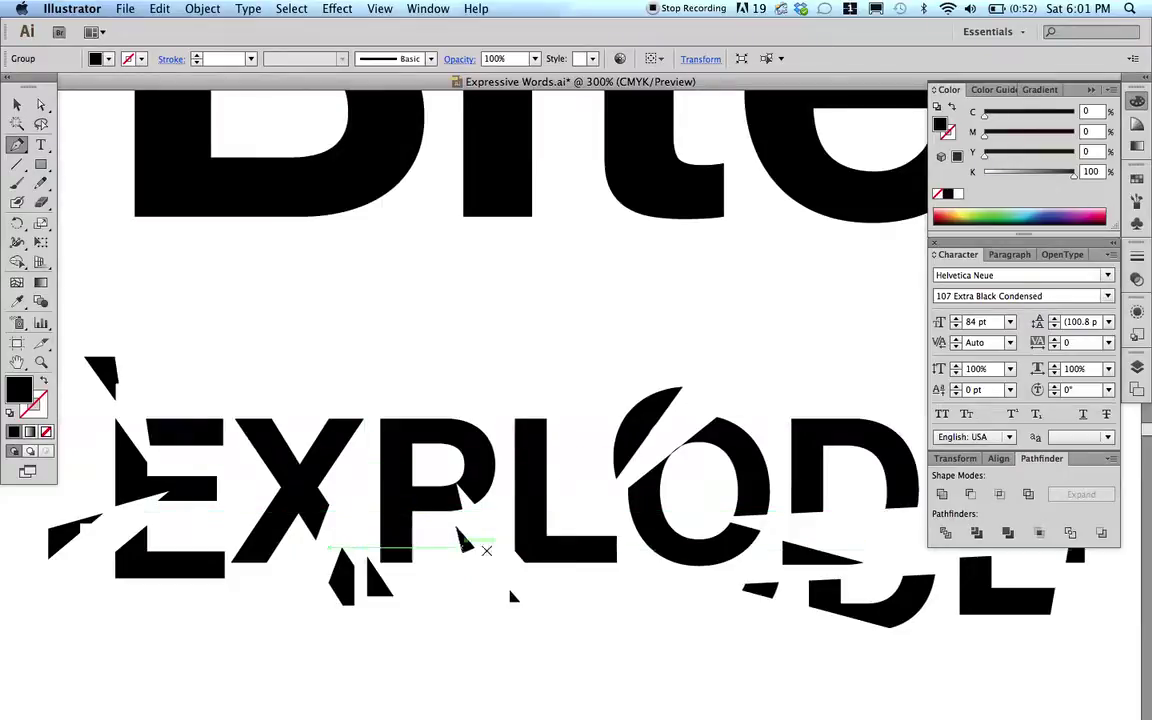
scroll(707, 379, "right", 5)
scroll(707, 379, "right", 10)
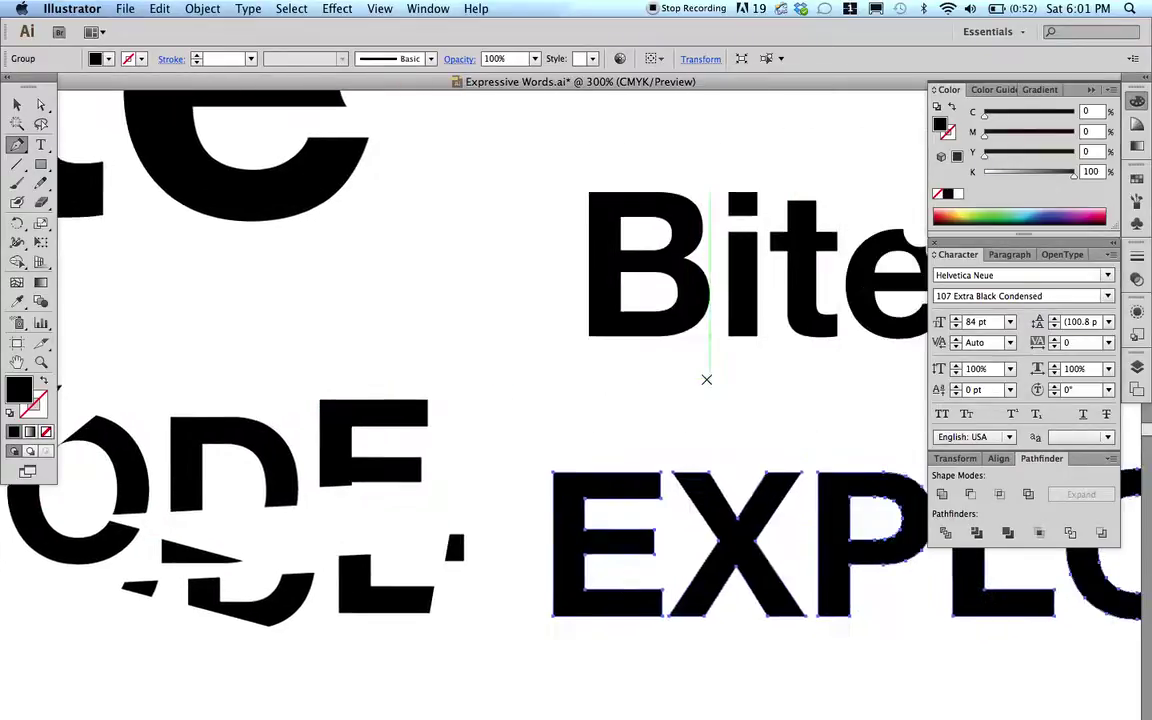
left_click_drag(320, 394, 396, 480)
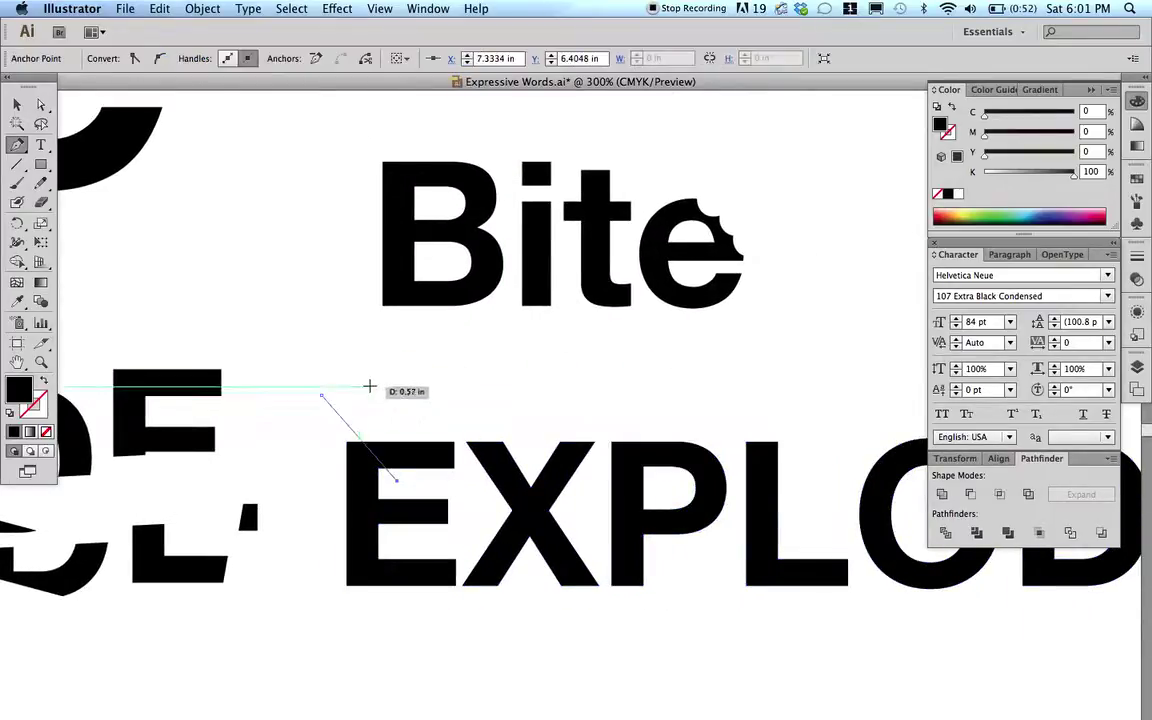
left_click(372, 389)
left_click(322, 394)
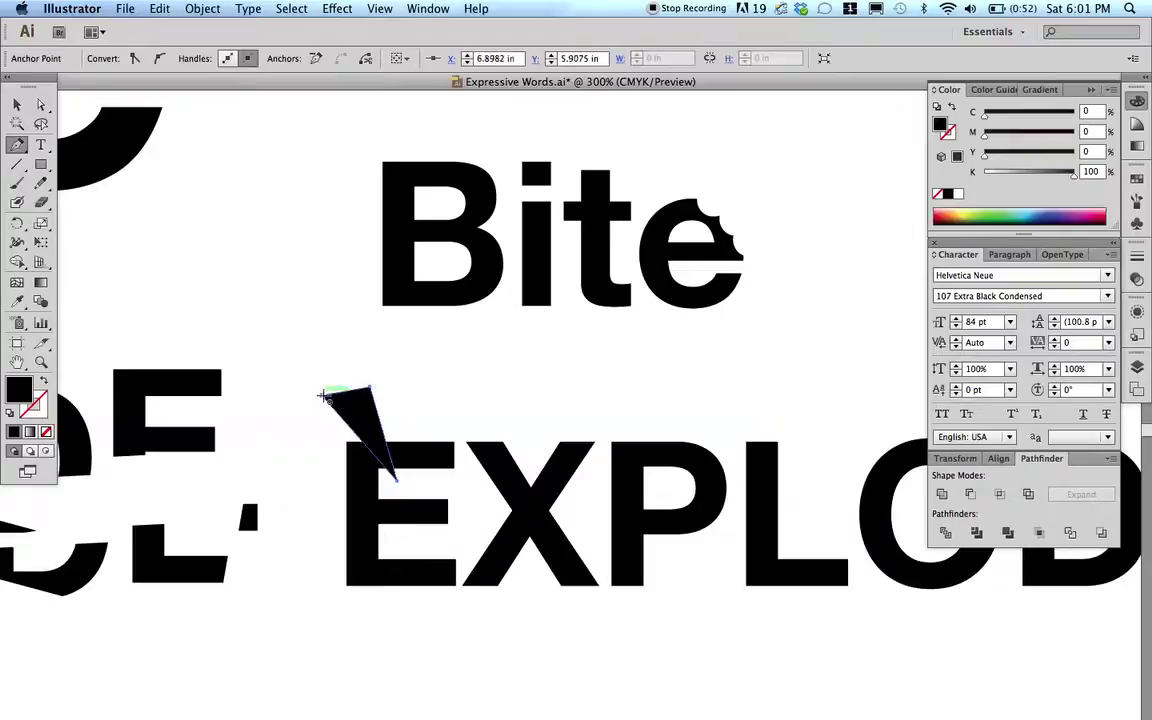
left_click(585, 395, "super")
left_click_drag(563, 404, 550, 528)
left_click(645, 405)
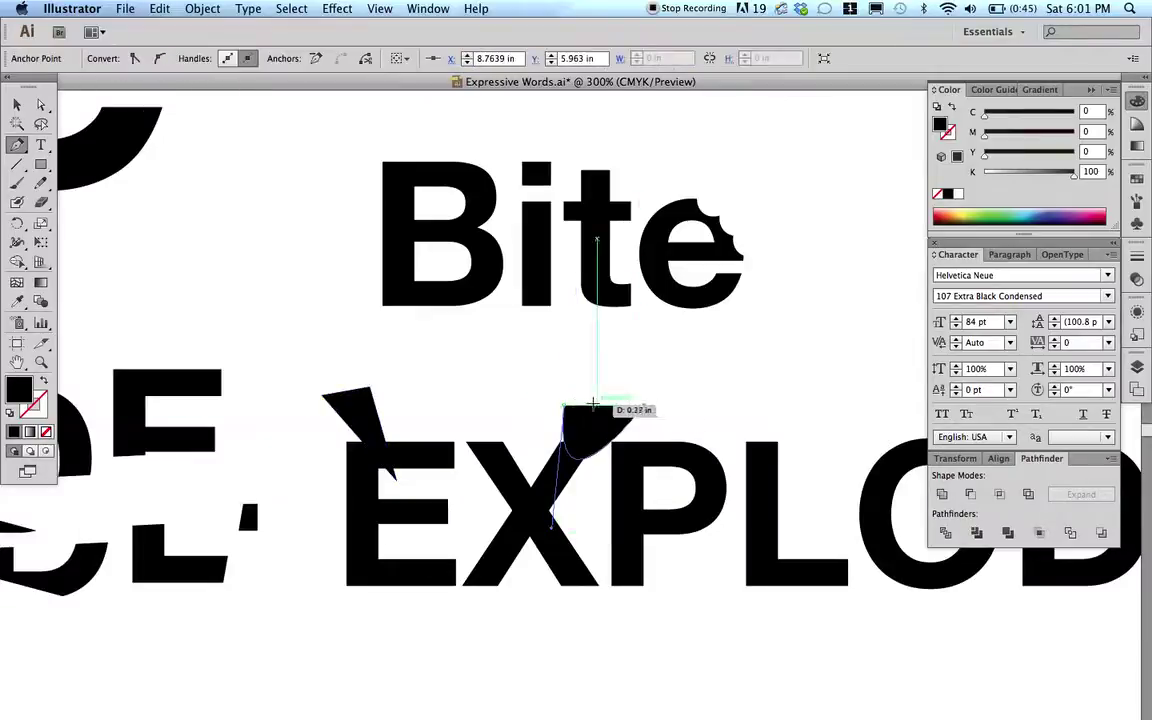
key("super+z")
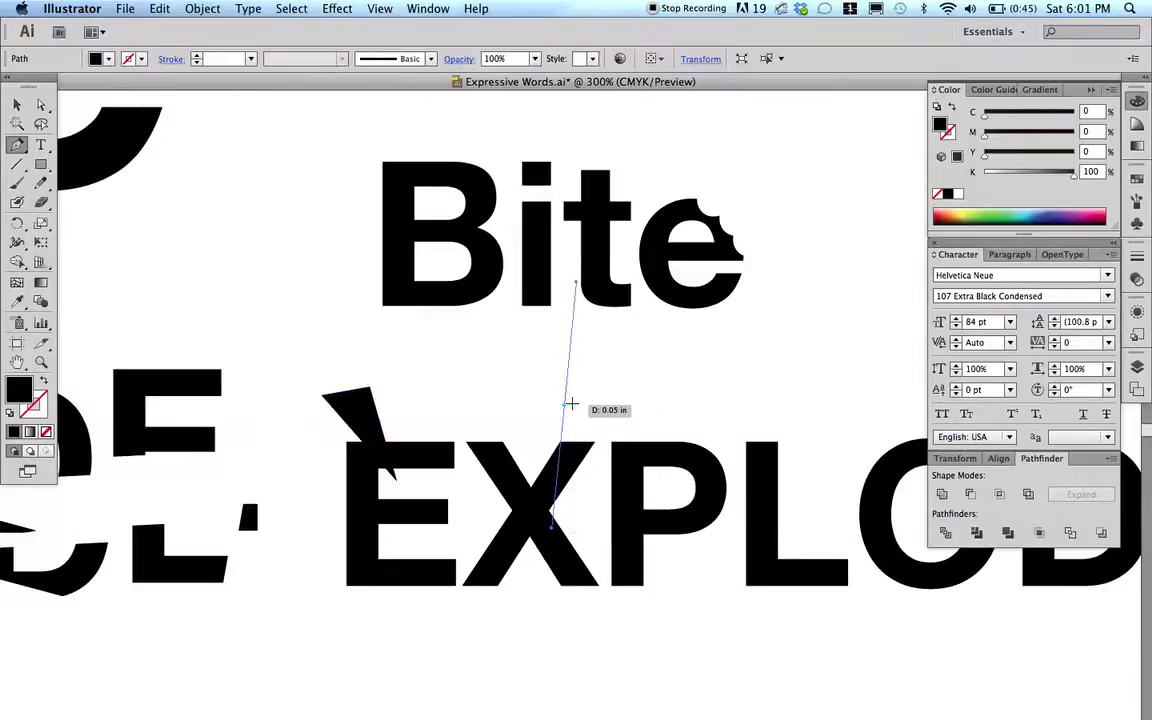
key("super+z")
- Draw a straight-sided black triangle above the X and P with its tip ending near the crossing of the X
left_click_drag(555, 395, 563, 508)
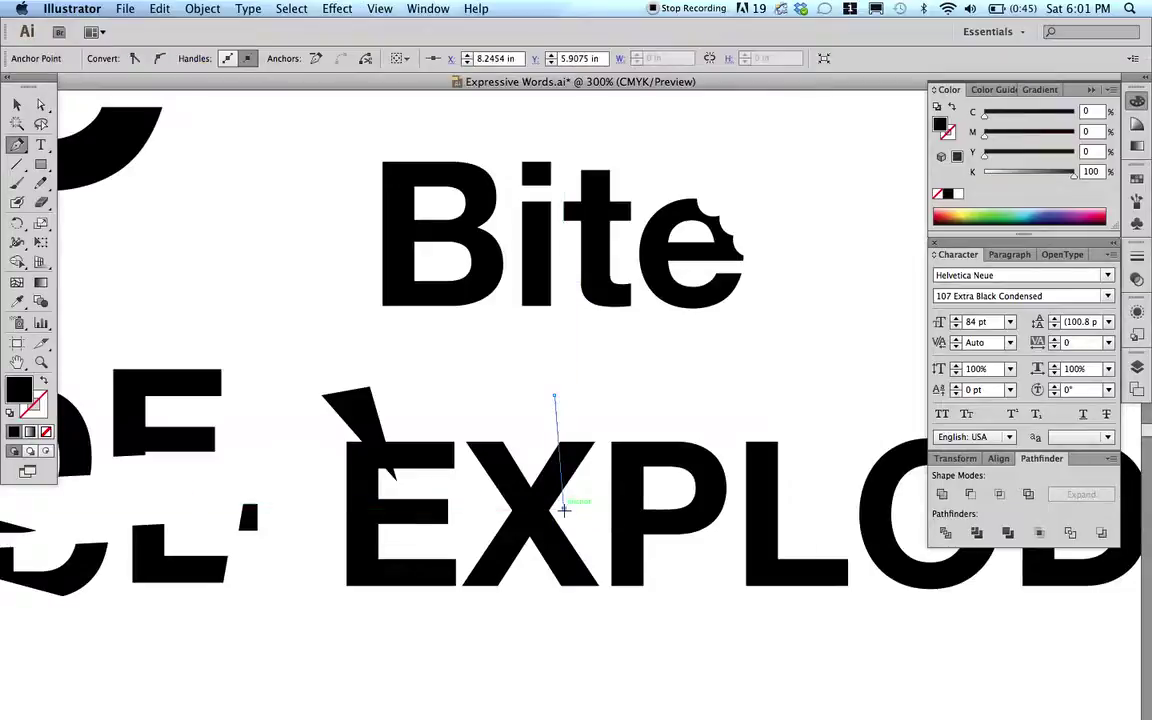
left_click(638, 405)
left_click(555, 396)
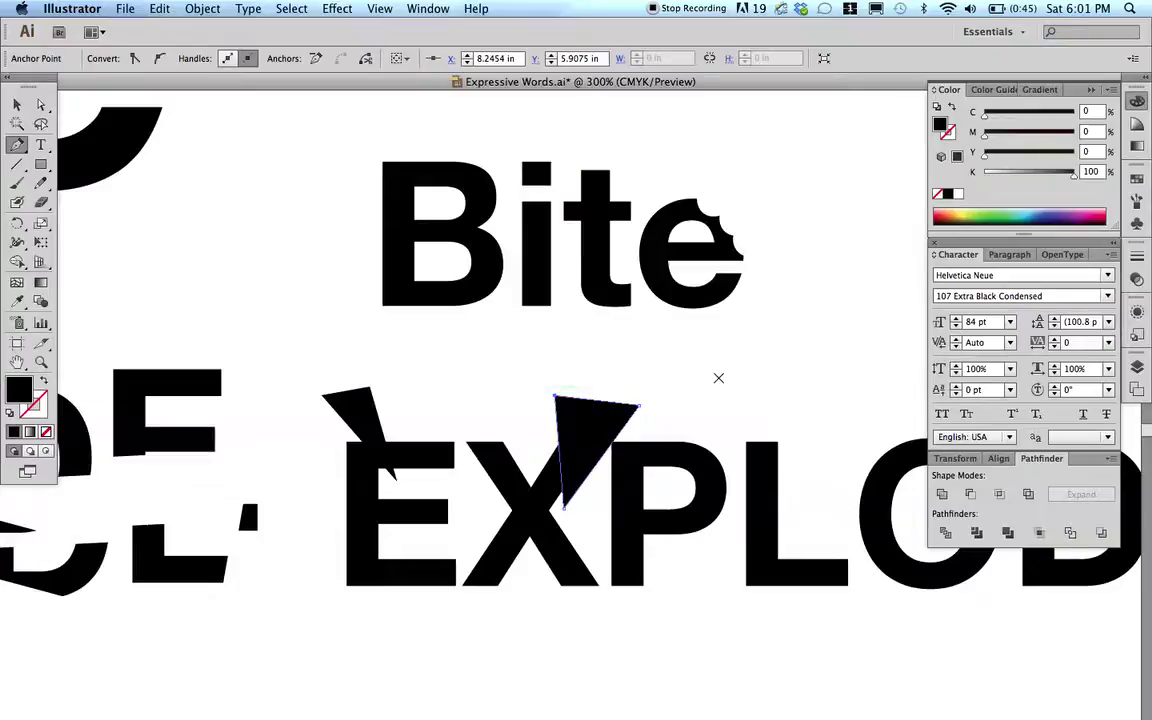
- Draw a black triangle above the O with its tip reaching down through the letter's upper stroke into the counter
scroll(718, 378, "down", 3)
scroll(718, 378, "right", 3)
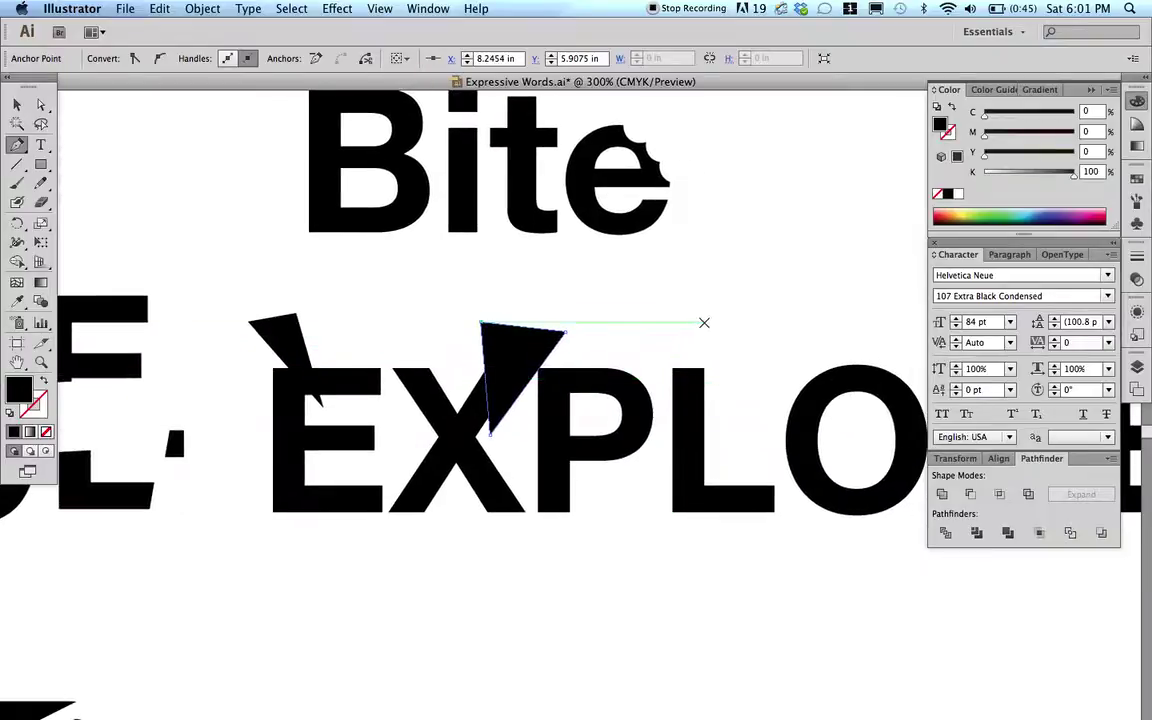
scroll(704, 322, "right", 3)
left_click_drag(744, 323, 741, 442)
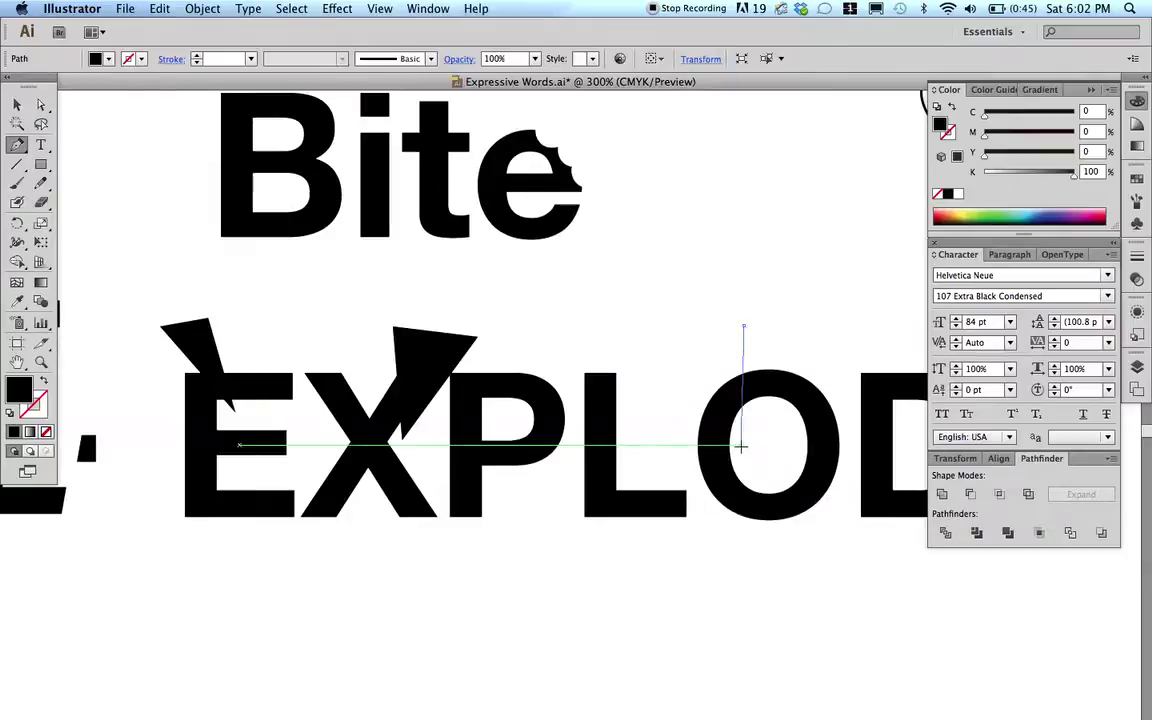
left_click(805, 325)
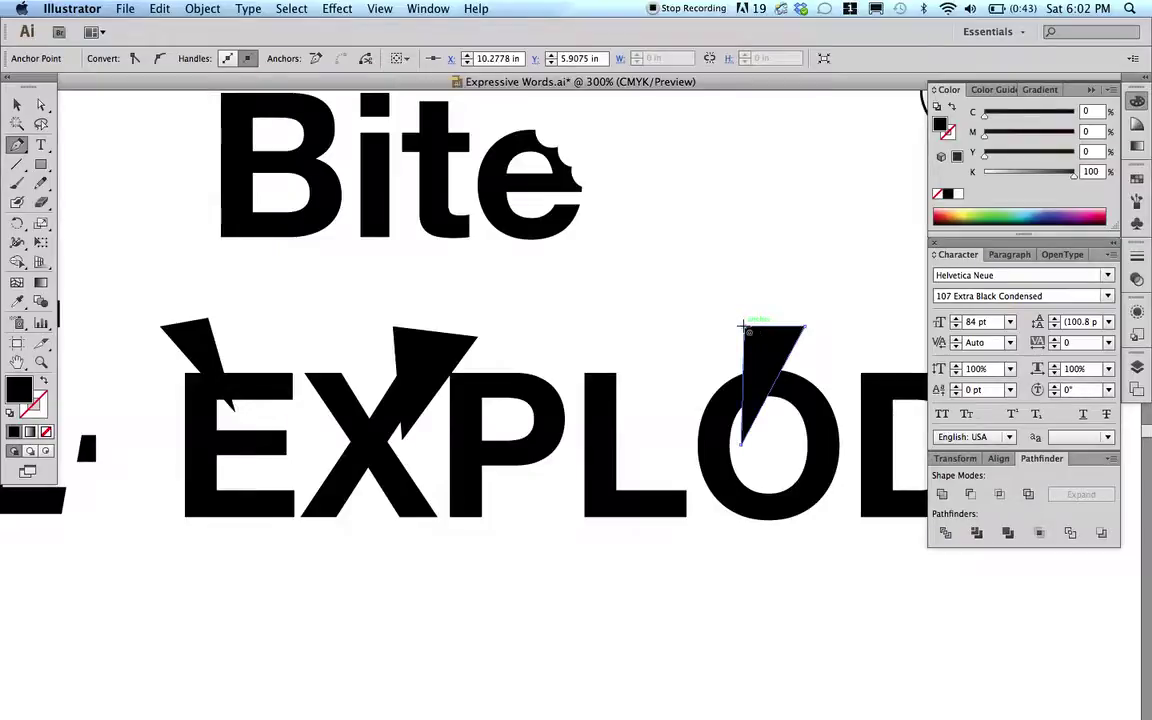
- Draw a black triangle below the L pointing up through its foot, with a vertical side about 0.9 in long, and deselect
scroll(763, 187, "down", 3)
scroll(763, 187, "right", 2)
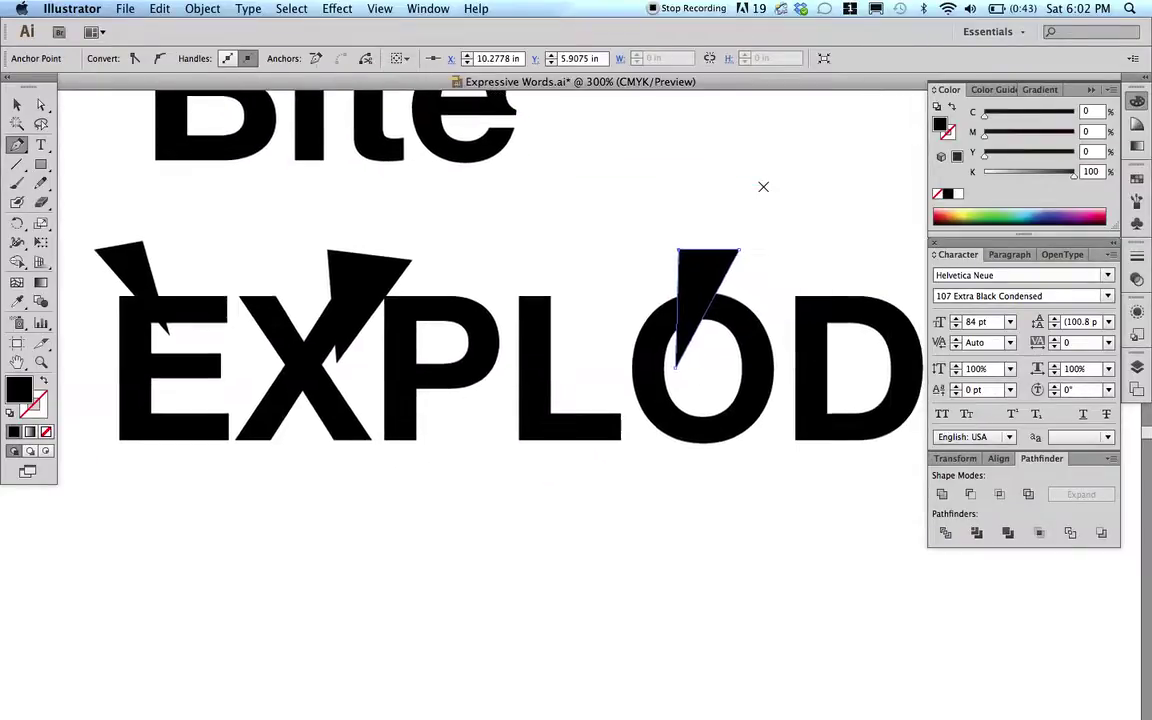
left_click(579, 541)
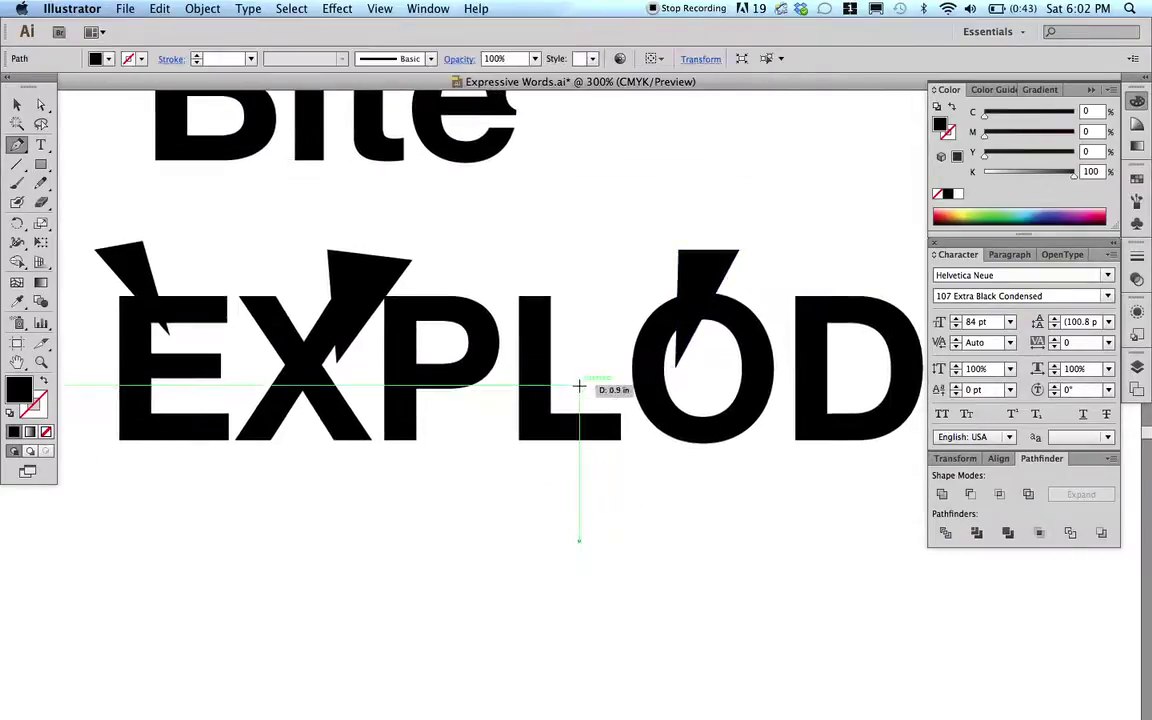
left_click(579, 386)
left_click(517, 507)
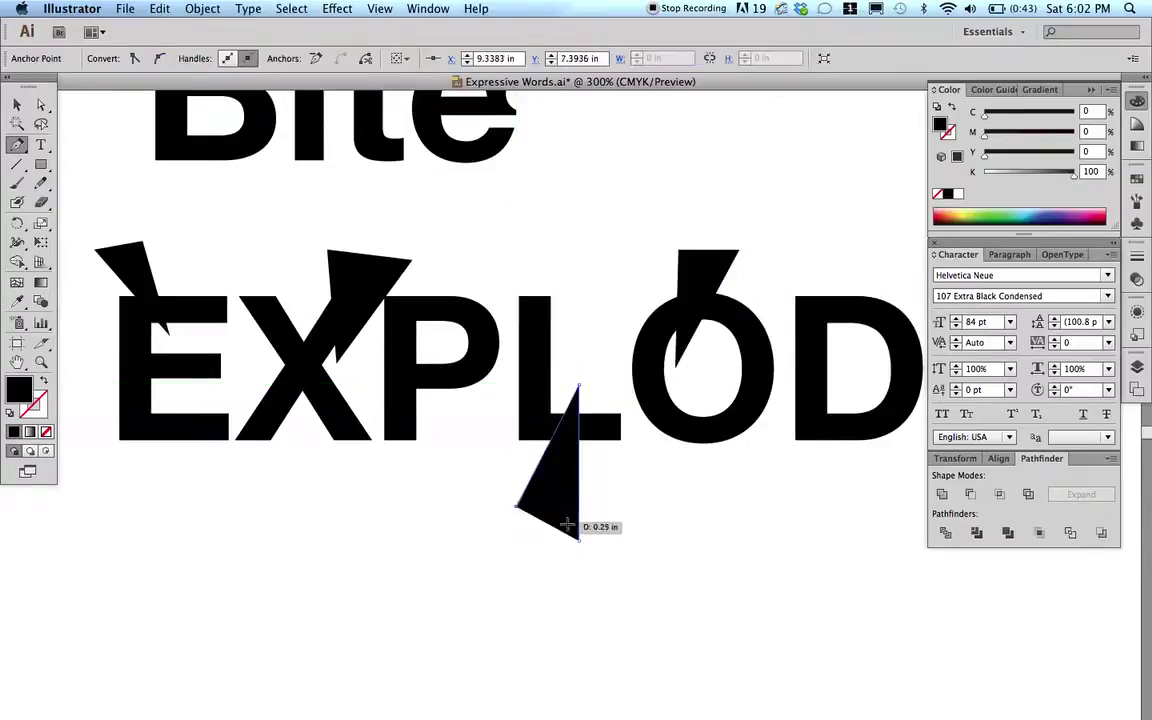
left_click(579, 541)
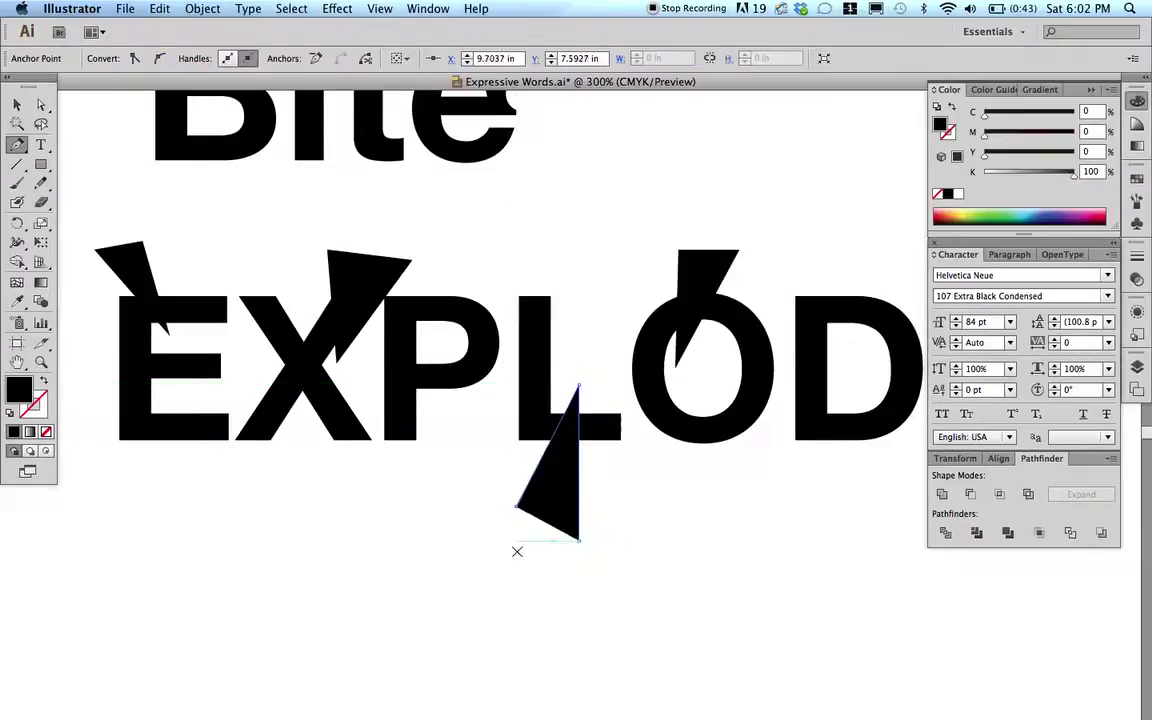
left_click(162, 542, "super")
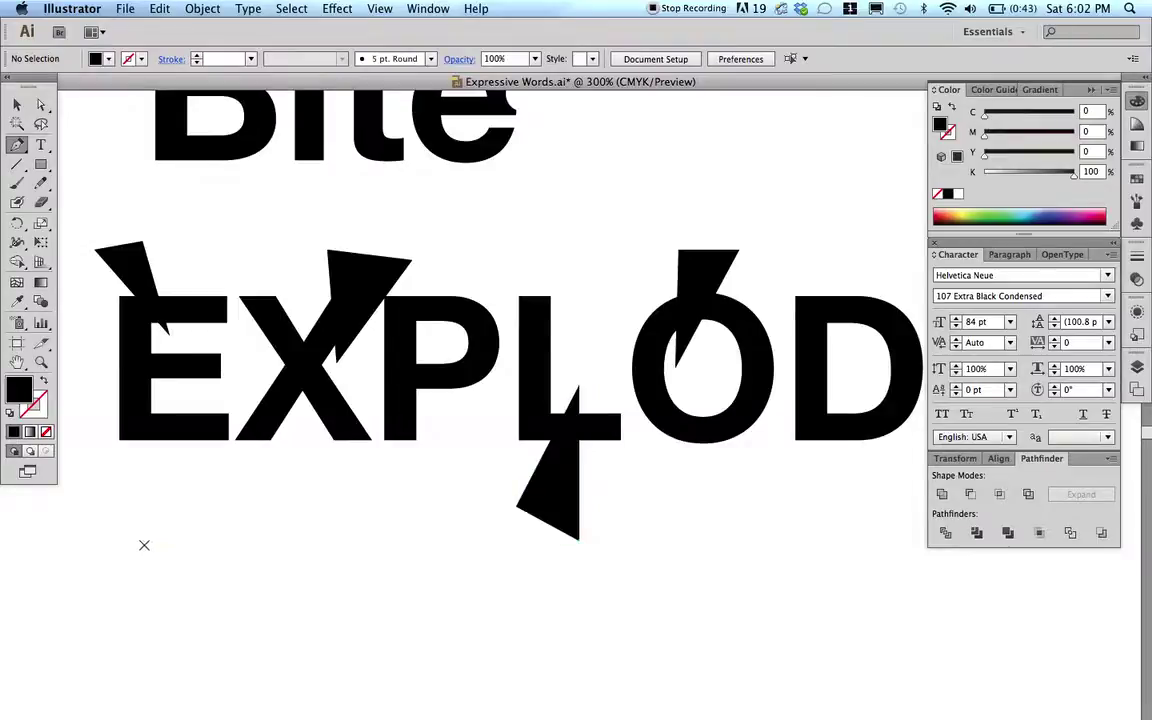
- Draw a black triangle below the first E with its tip pointing up through the letter's lowest bar
left_click(144, 545)
left_click(195, 395)
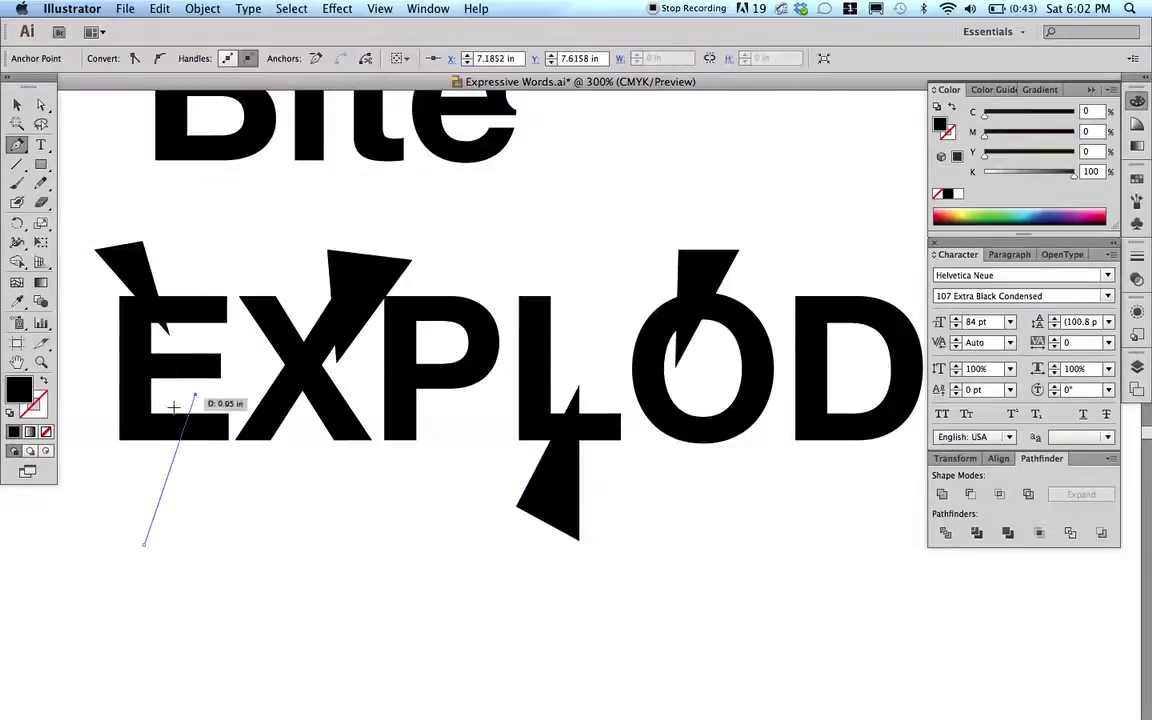
left_click(102, 491)
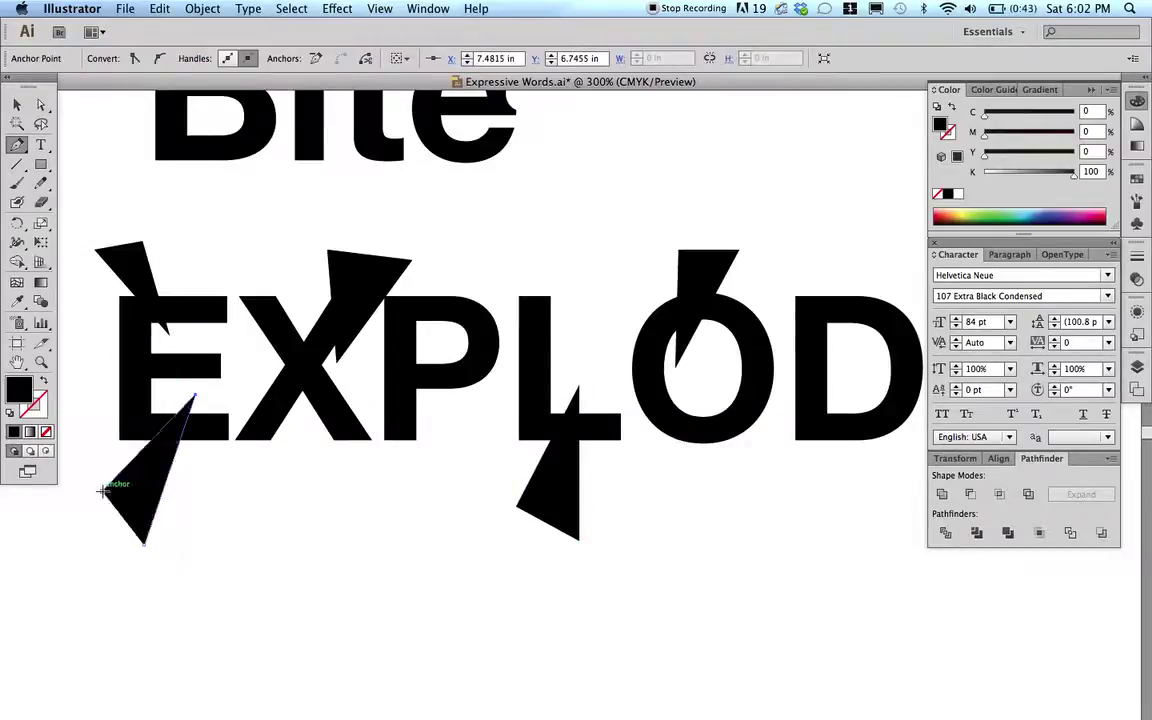
left_click(144, 545)
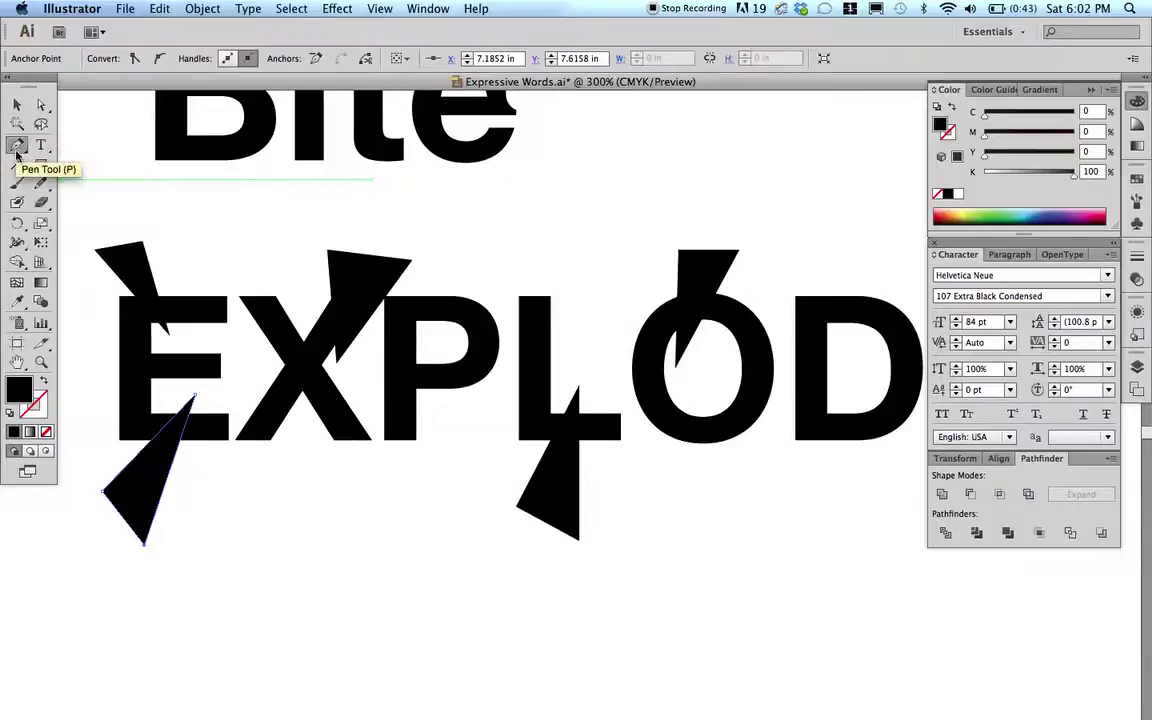
- Deselect the triangle below the first E while keeping the Pen tool active
left_click(17, 104)
left_click(17, 144)
left_click(17, 105)
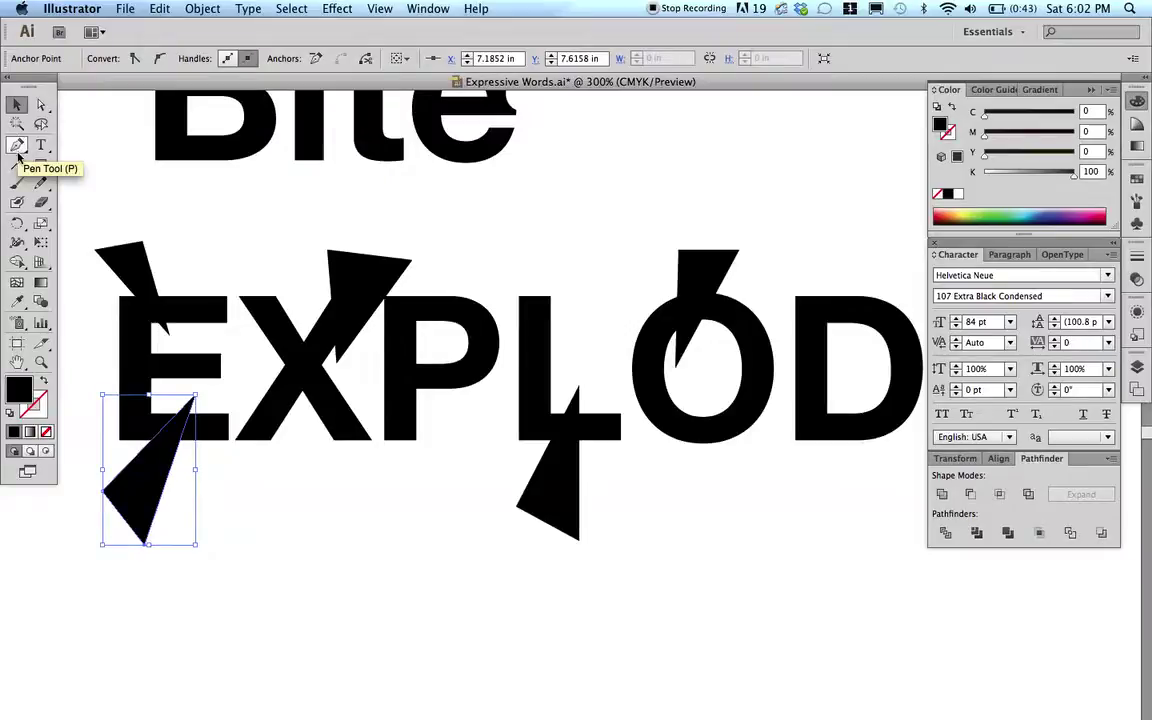
left_click(17, 144)
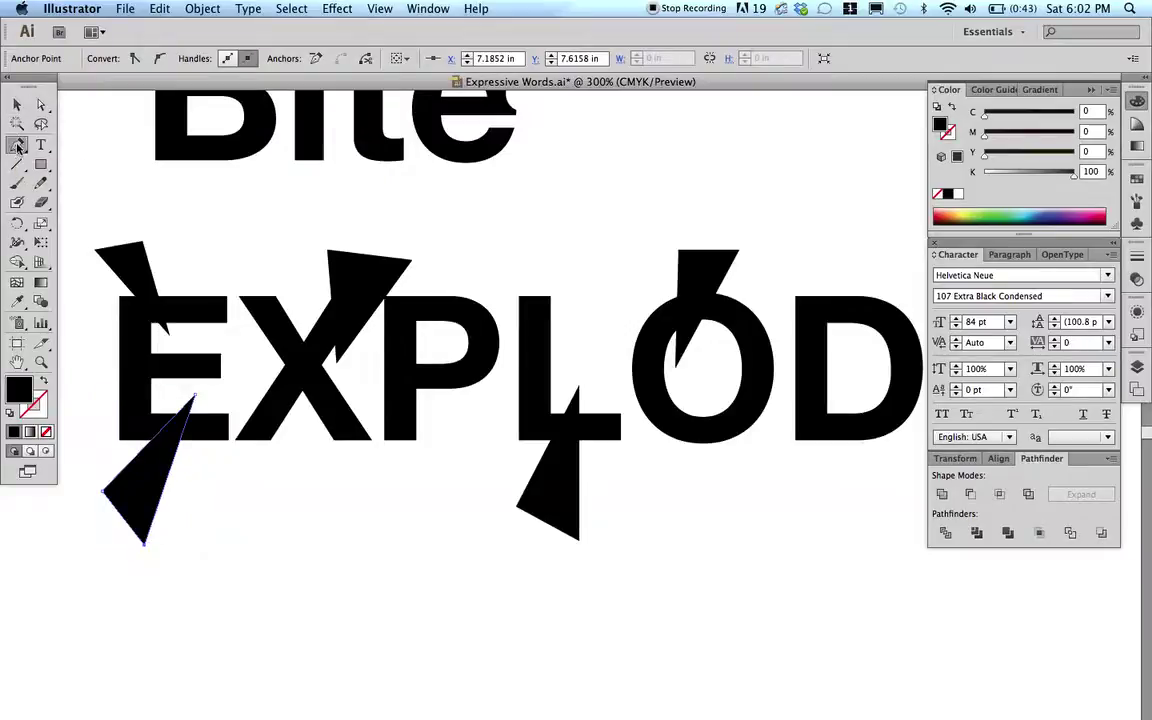
key("super")
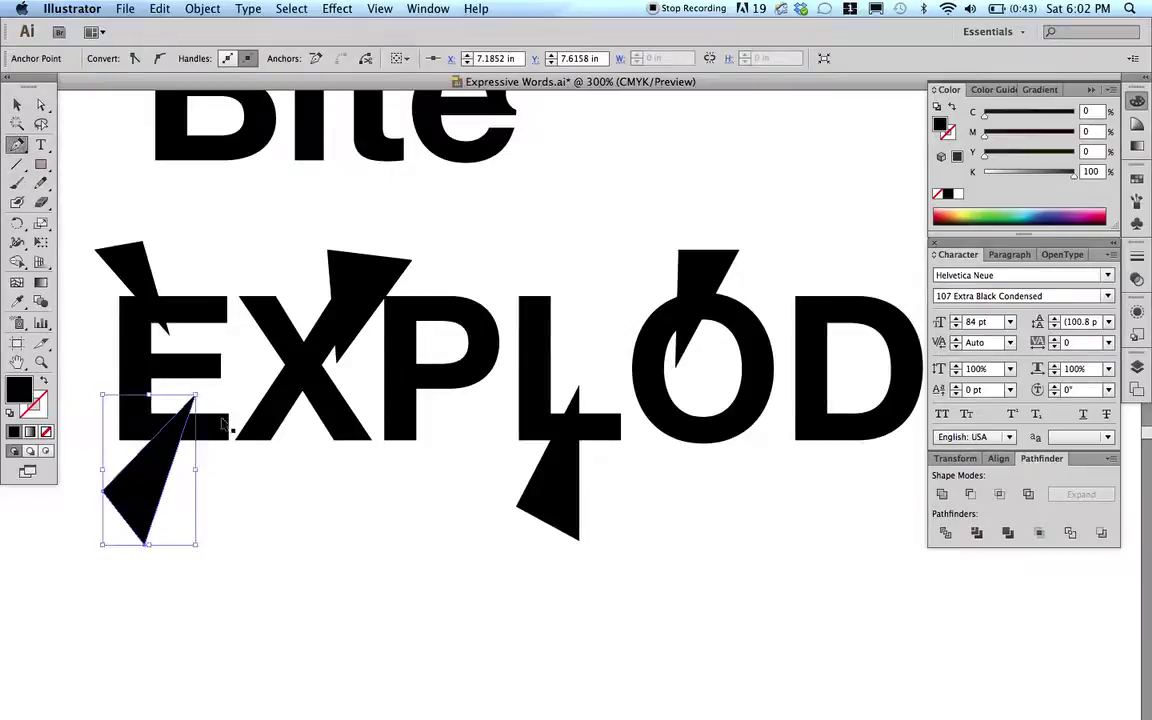
left_click(280, 516, "super")
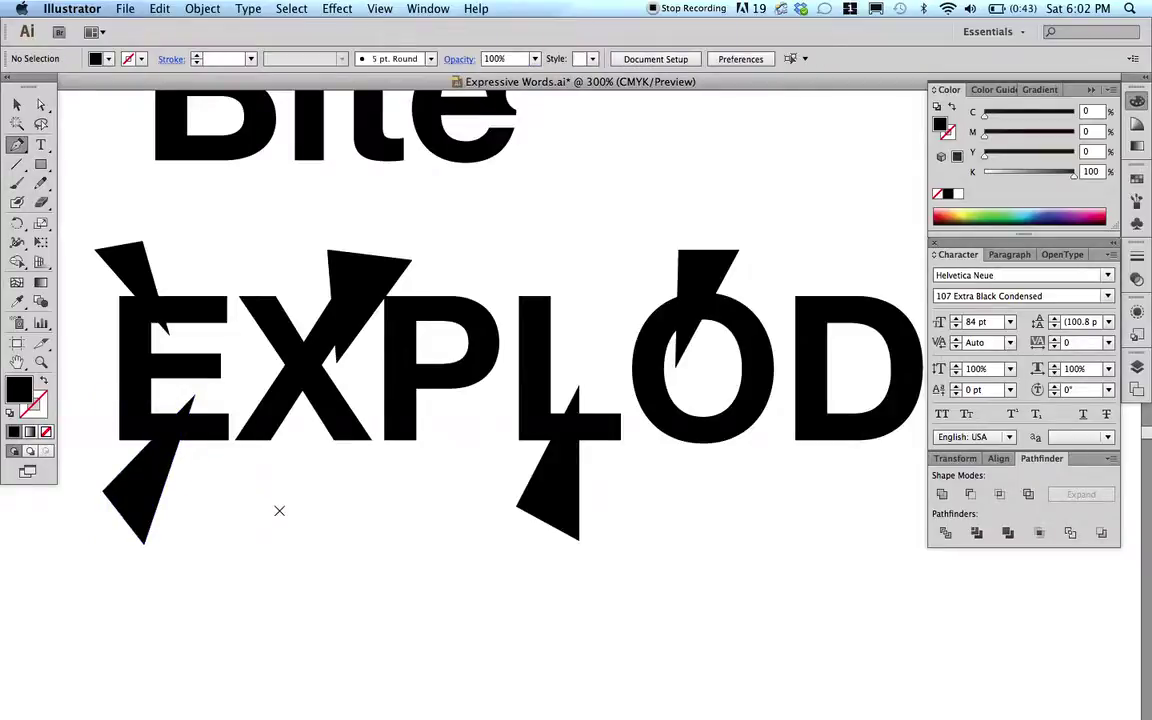
- Draw a narrow black triangle below the last E with its tip cutting into the letter's lowest bar, and deselect
scroll(793, 497, "right", 6)
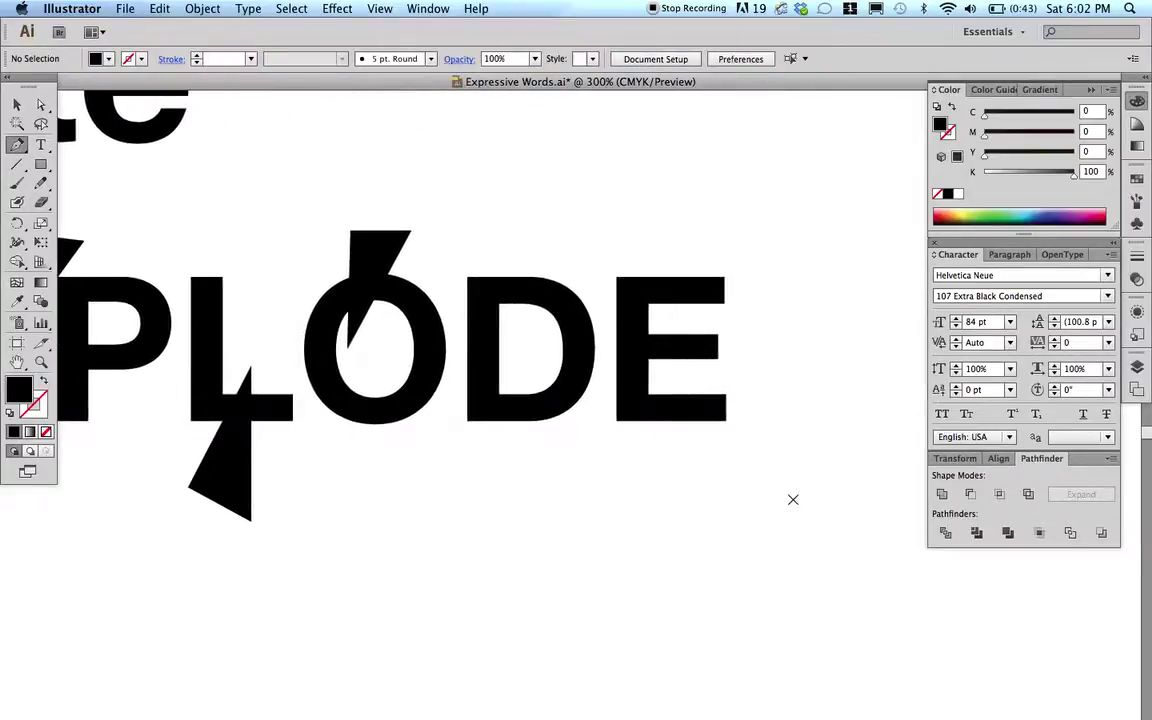
left_click(754, 494)
left_click(628, 394)
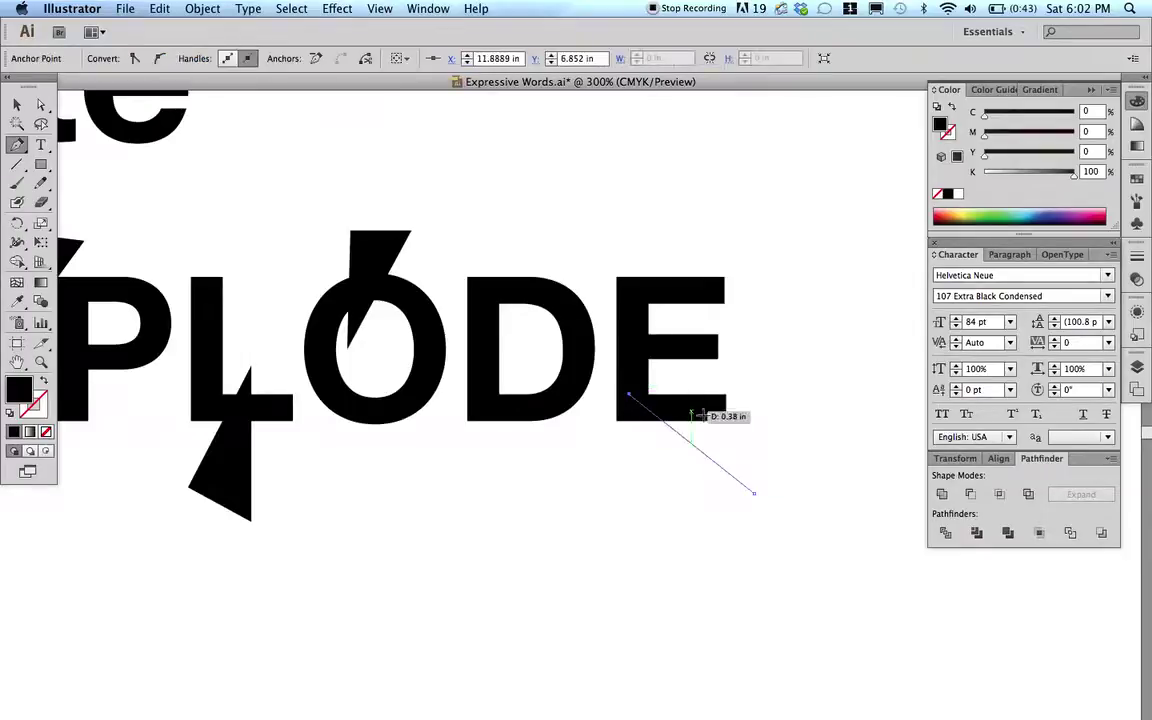
left_click(768, 450)
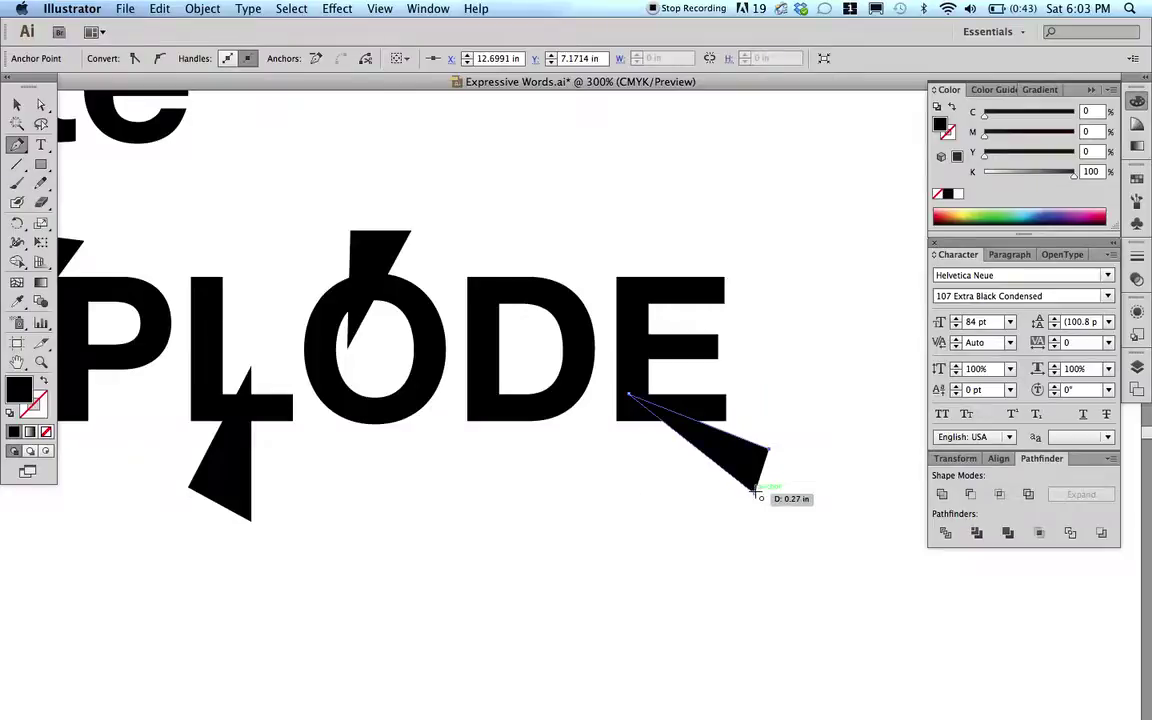
left_click(755, 493)
left_click(694, 512, "super")
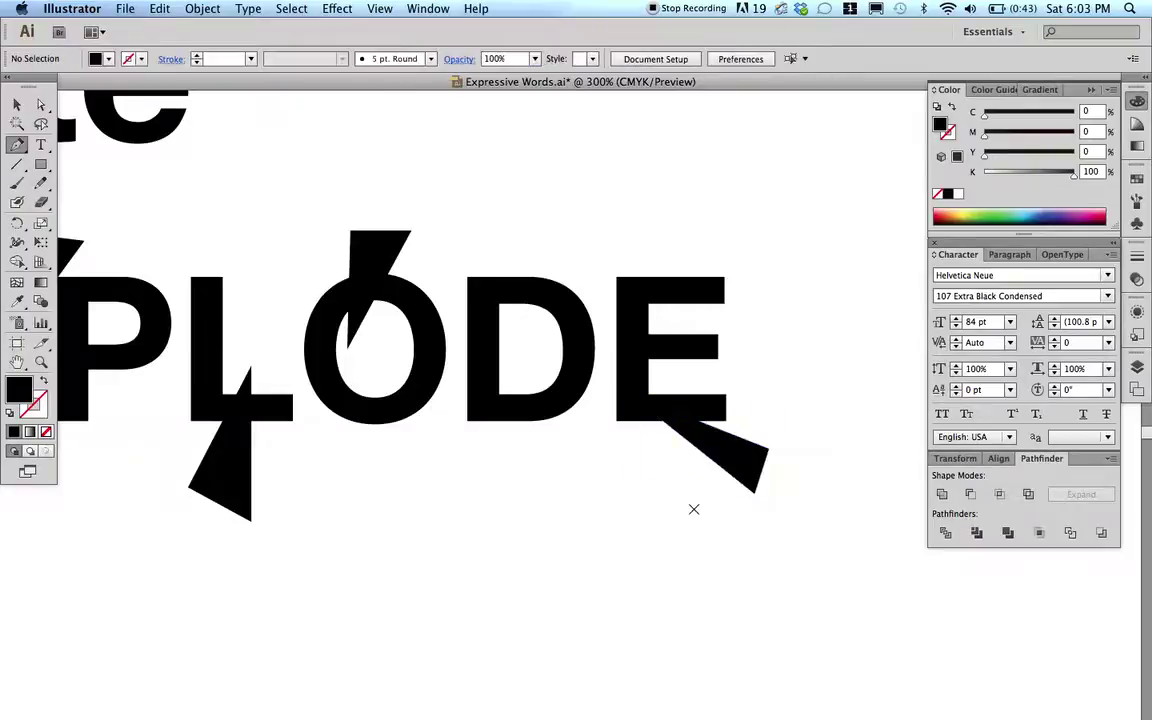
- Select the whole word EXPLODE with all its triangles and split the overlapping shapes with Pathfinder Divide
key("super+minus")
scroll(694, 512, "left", 10)
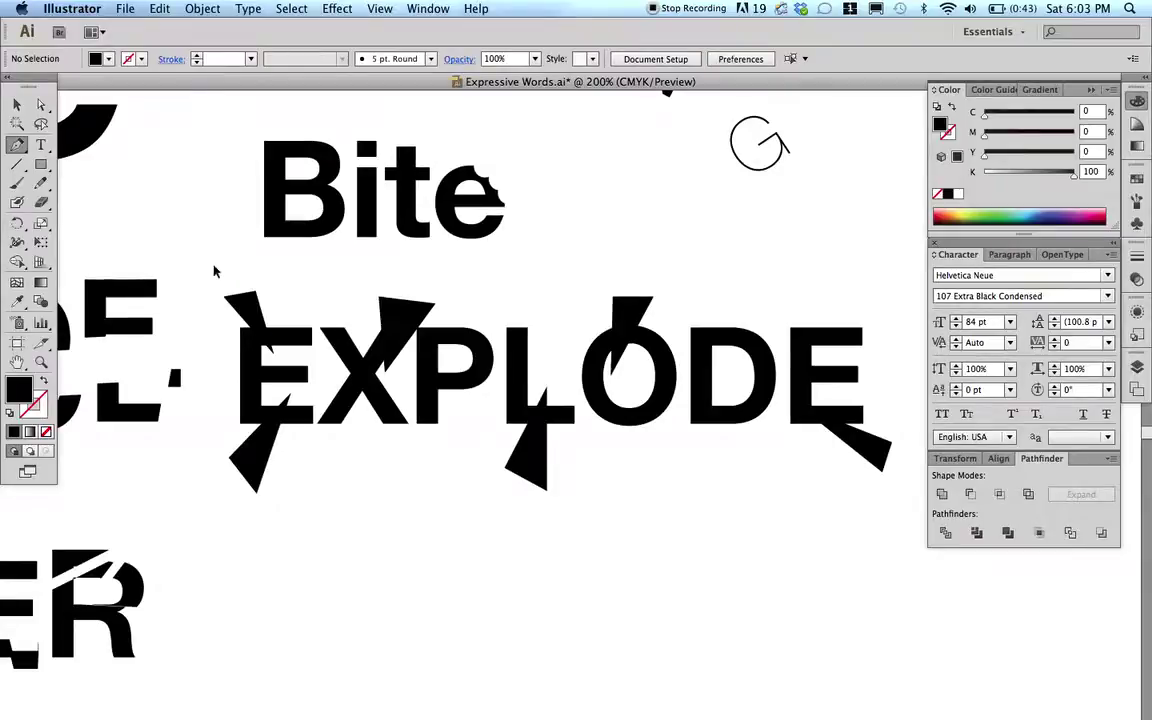
left_click_drag(213, 270, 864, 483)
left_click(944, 495)
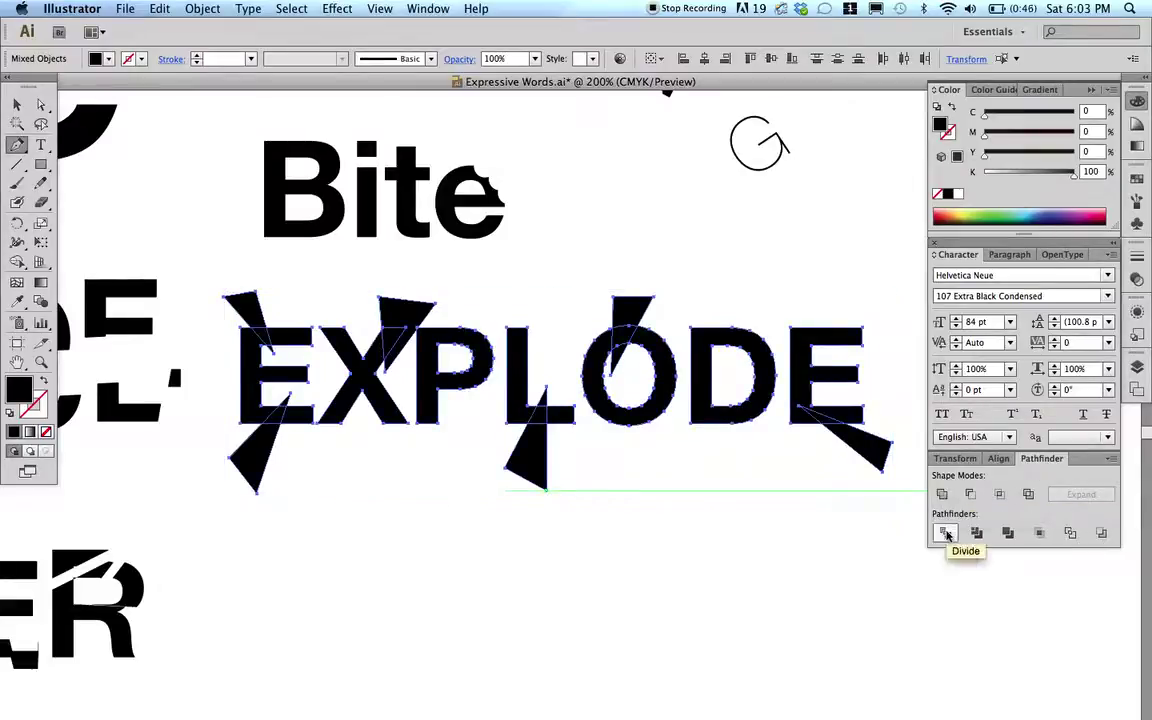
left_click(947, 535)
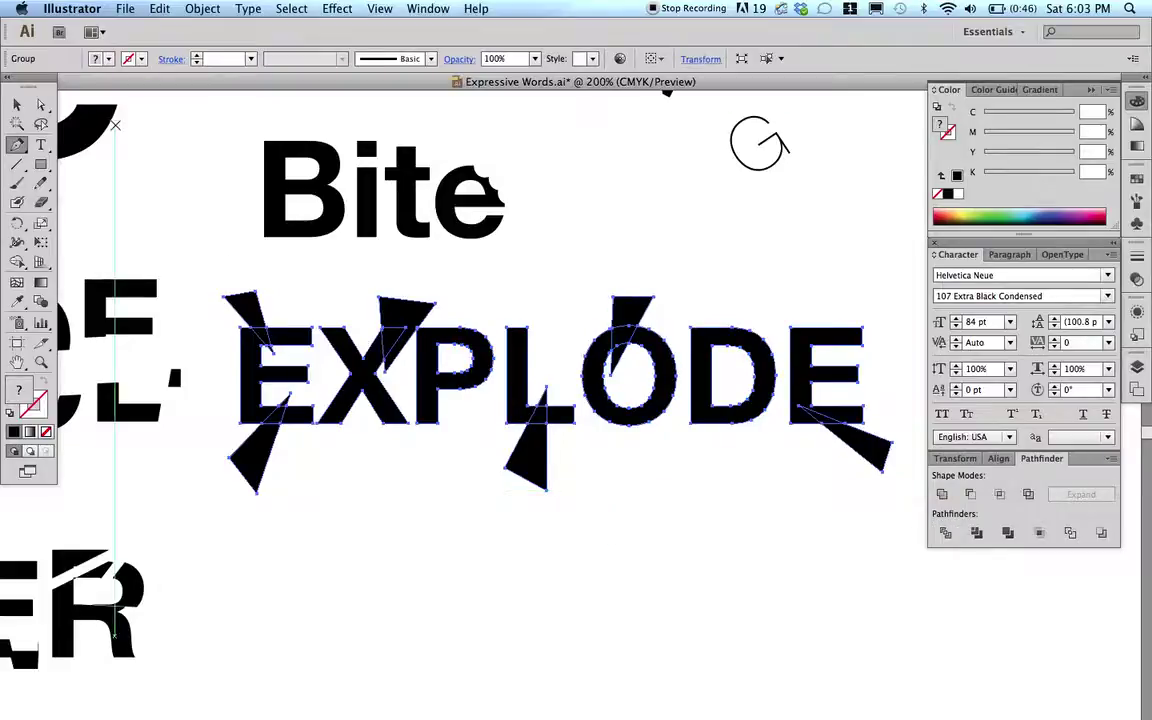
- Delete the parts of the triangles that stick out above and below EXPLODE, selecting them with the Direct Selection tool
left_click(42, 107)
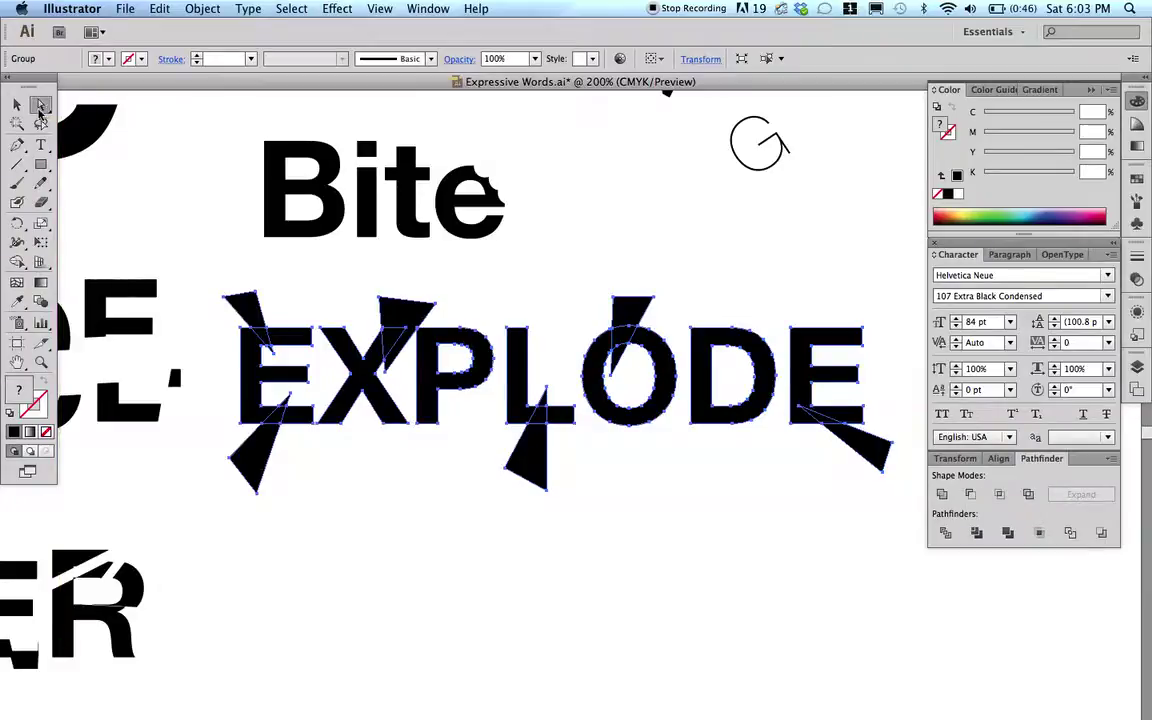
left_click(240, 261)
left_click_drag(226, 268, 652, 316)
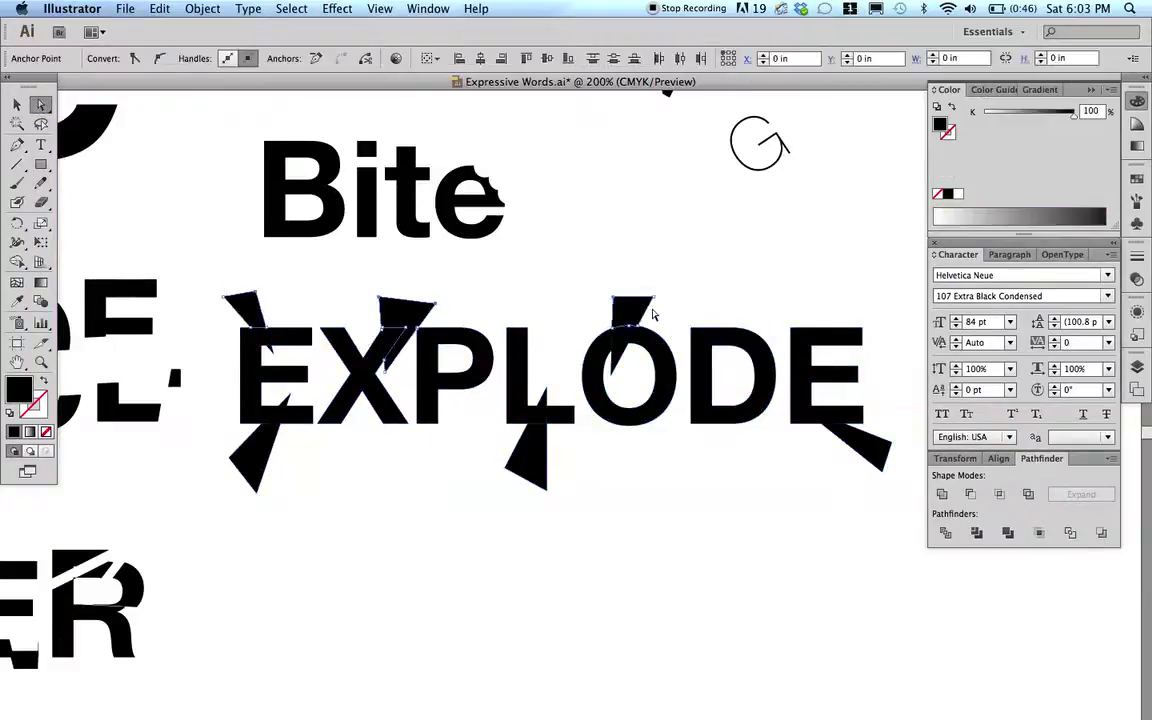
key("Delete")
left_click_drag(238, 526, 918, 451)
key("Delete")
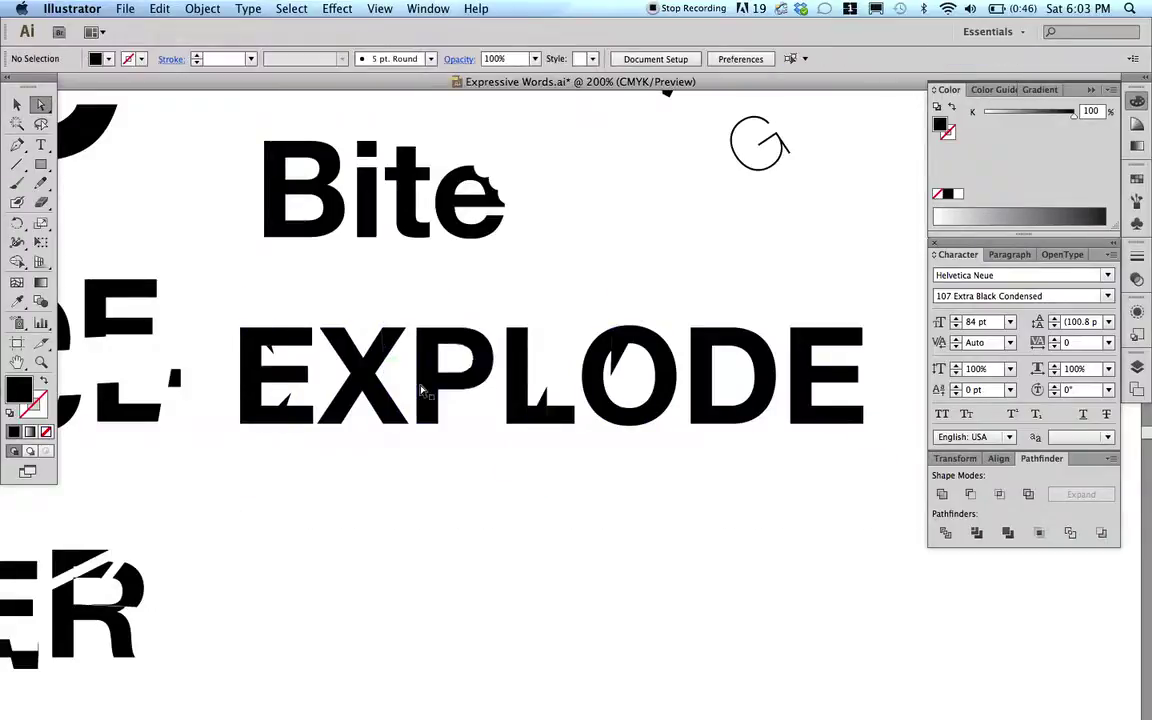
- Delete the leftover black triangle tips between the bars of the first E, above the foot of the L and inside the O
left_click(272, 350)
left_click(278, 398)
left_click(285, 400)
left_click(287, 400)
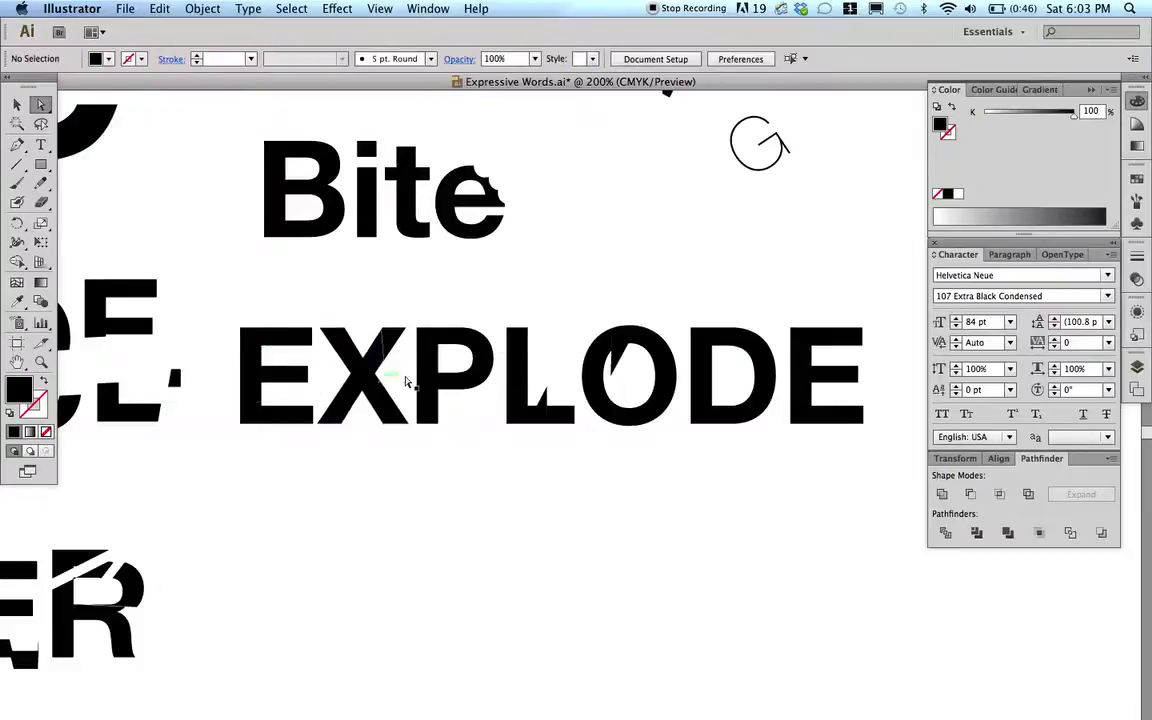
left_click(545, 398)
left_click(545, 392)
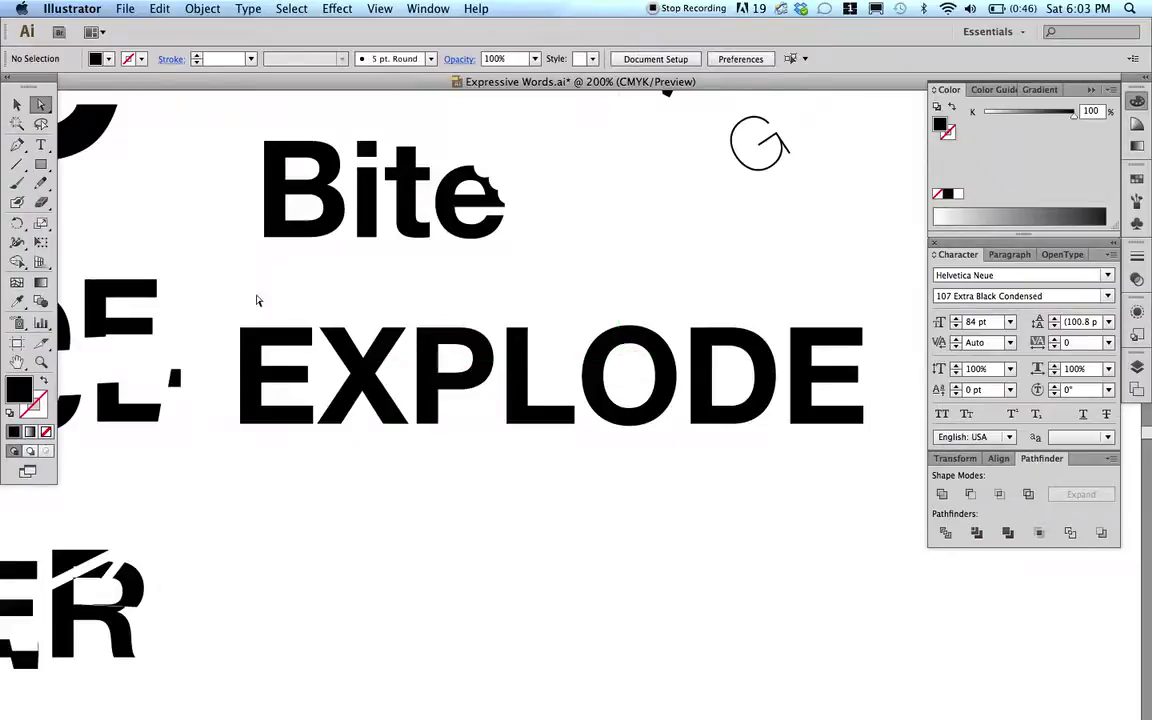
- Inspect the cut lines across the word EXPLODE, deselect it and display the artwork in Outline view
left_click_drag(218, 304, 424, 478)
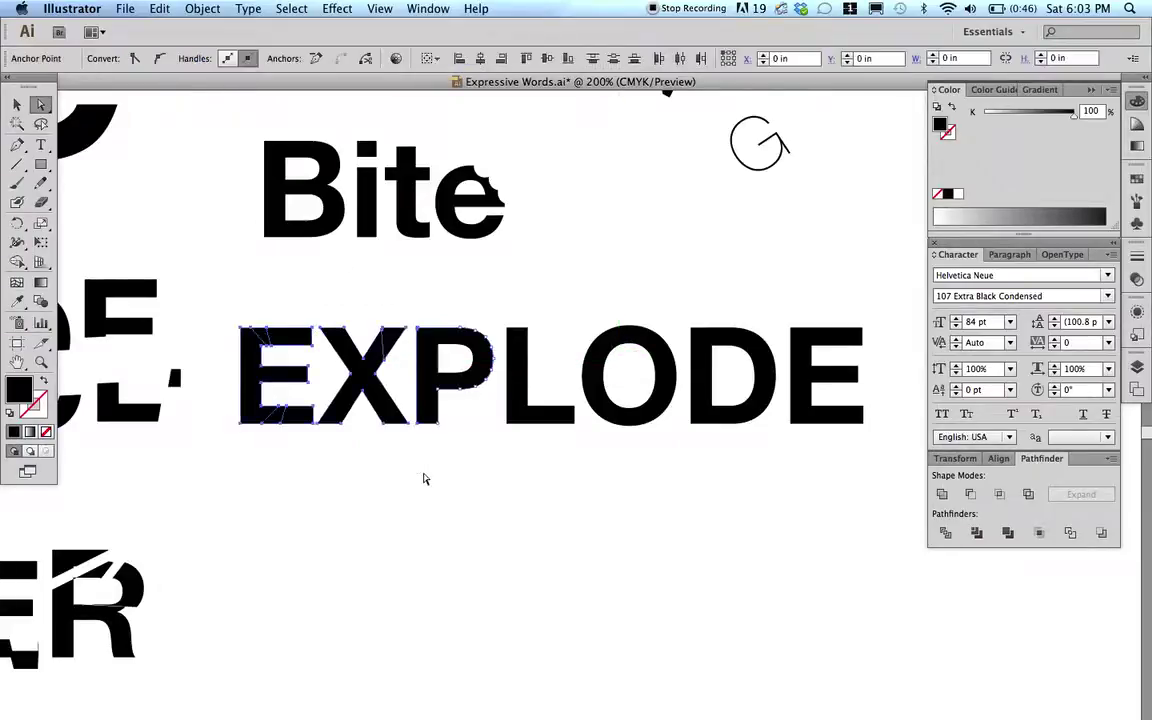
left_click_drag(216, 310, 874, 459)
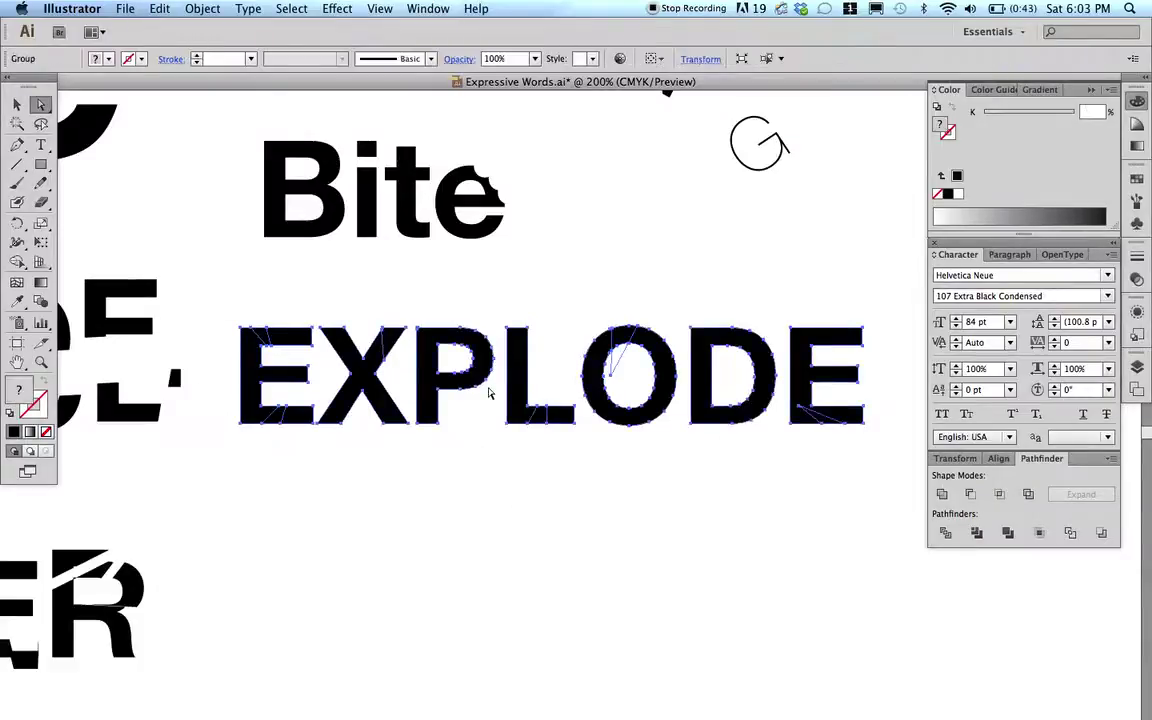
left_click(553, 291)
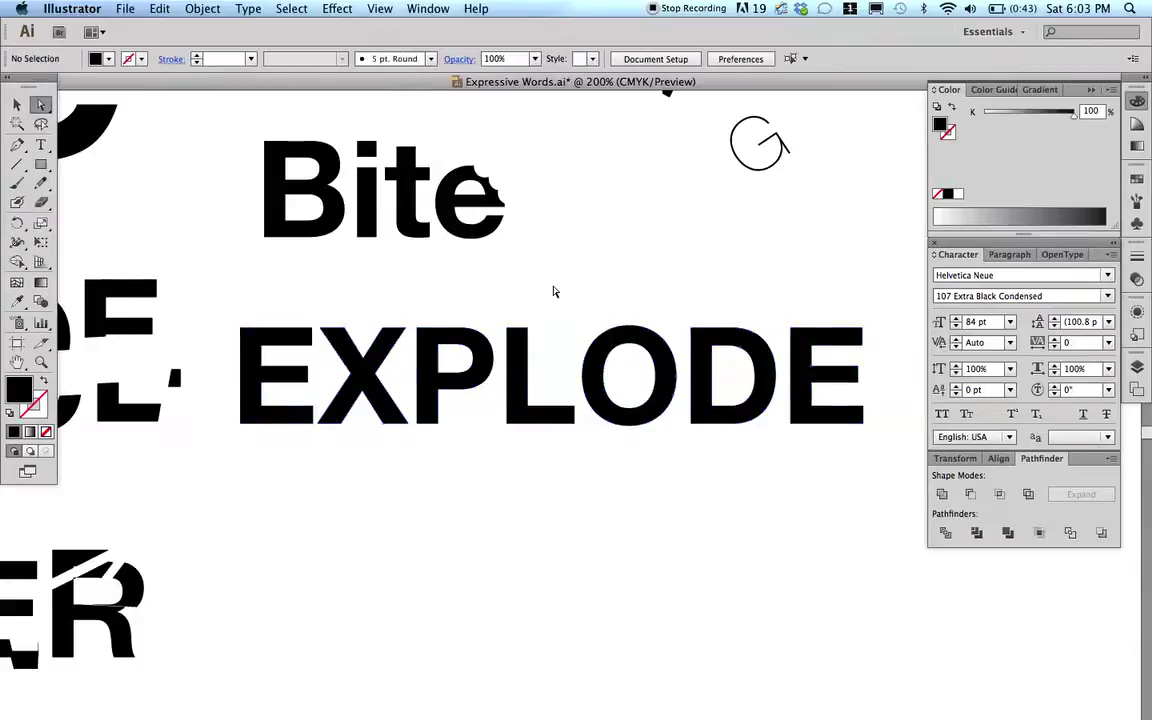
left_click(381, 9)
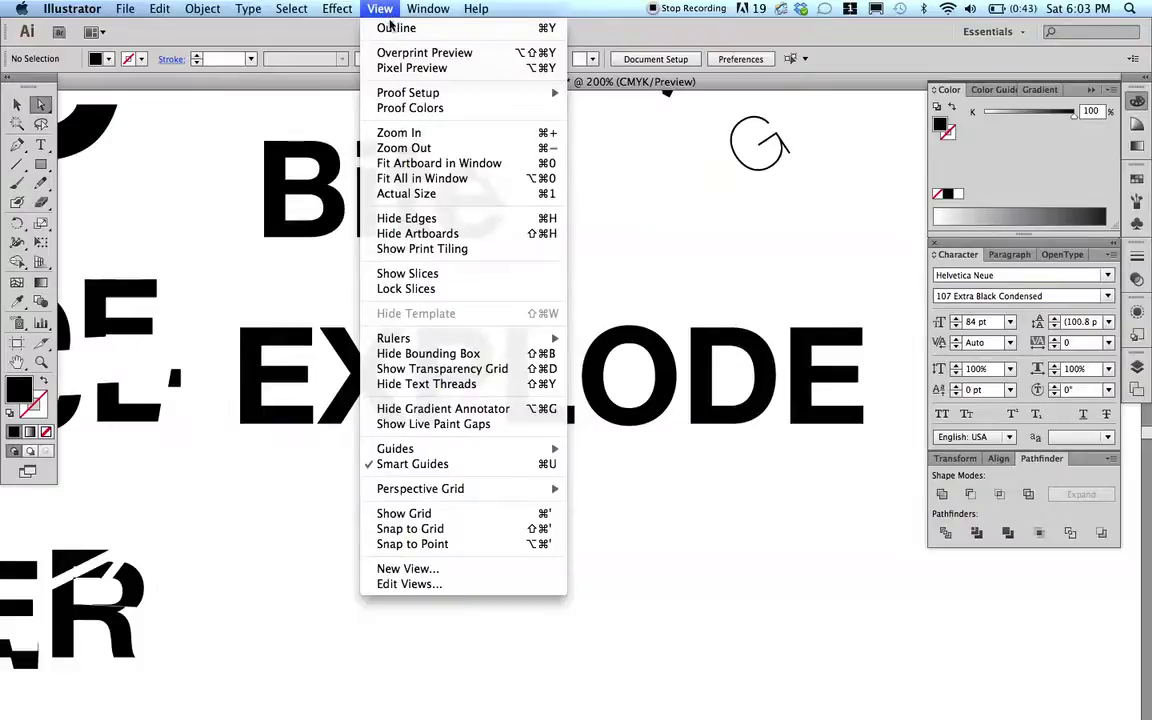
left_click(392, 28)
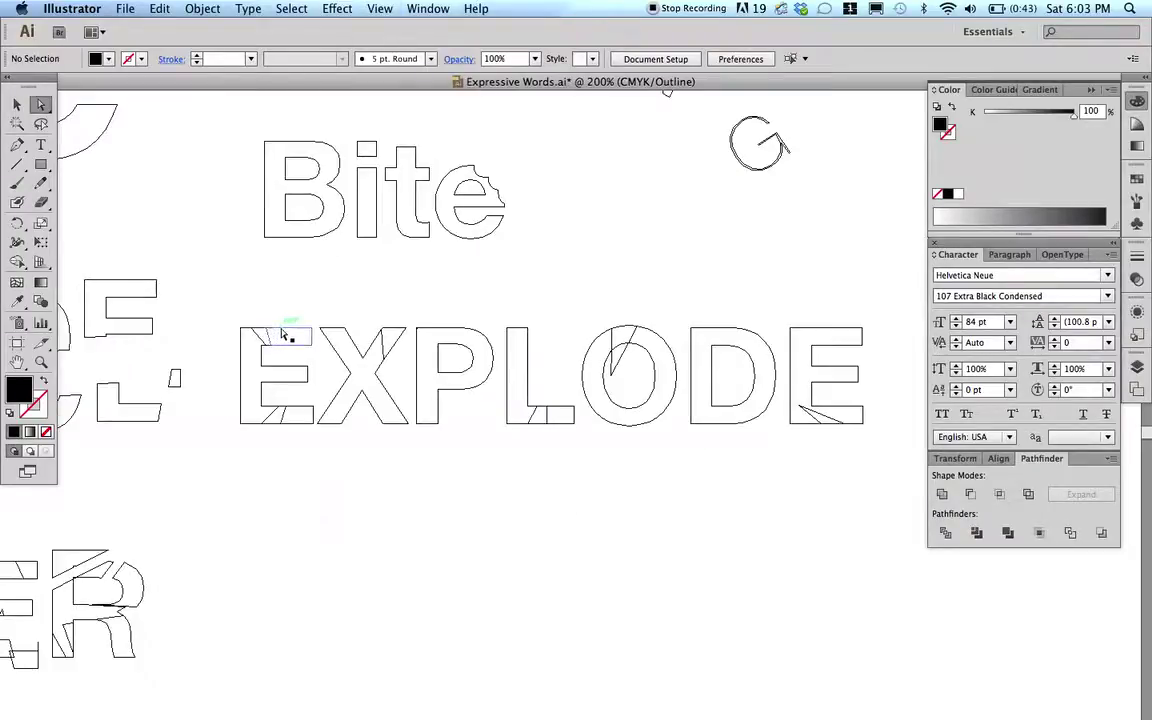
- Ungroup the divided EXPLODE artwork with the Selection tool and deselect all its pieces
left_click(16, 104)
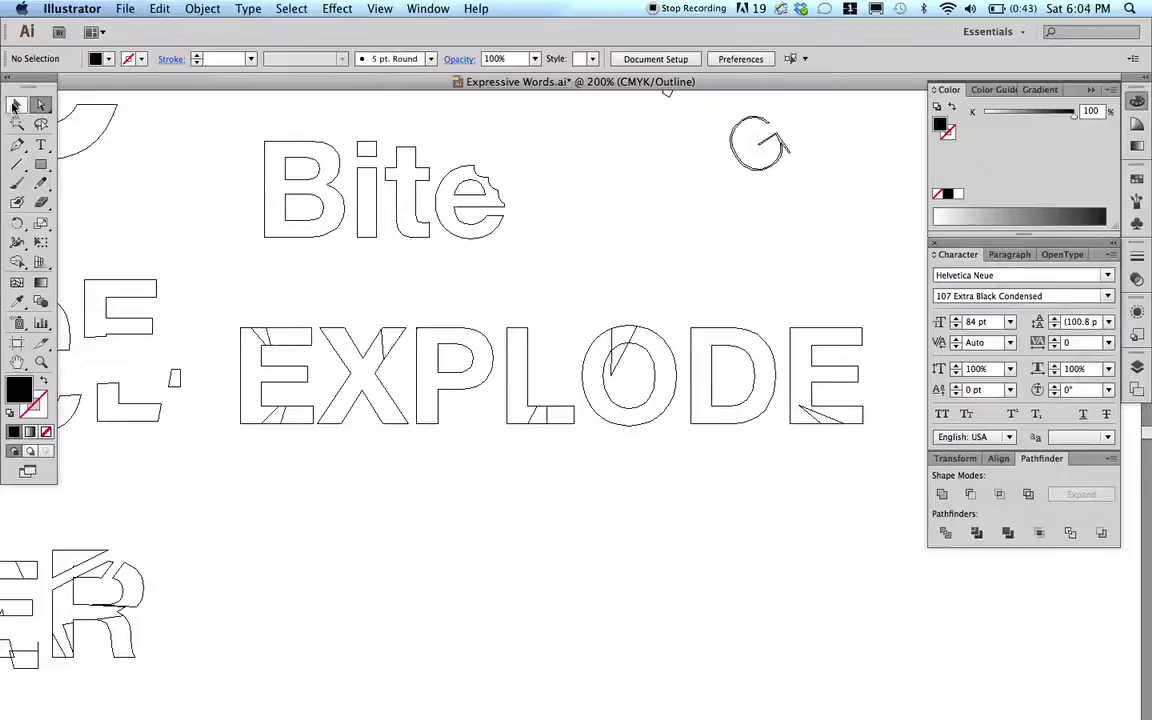
left_click(286, 331)
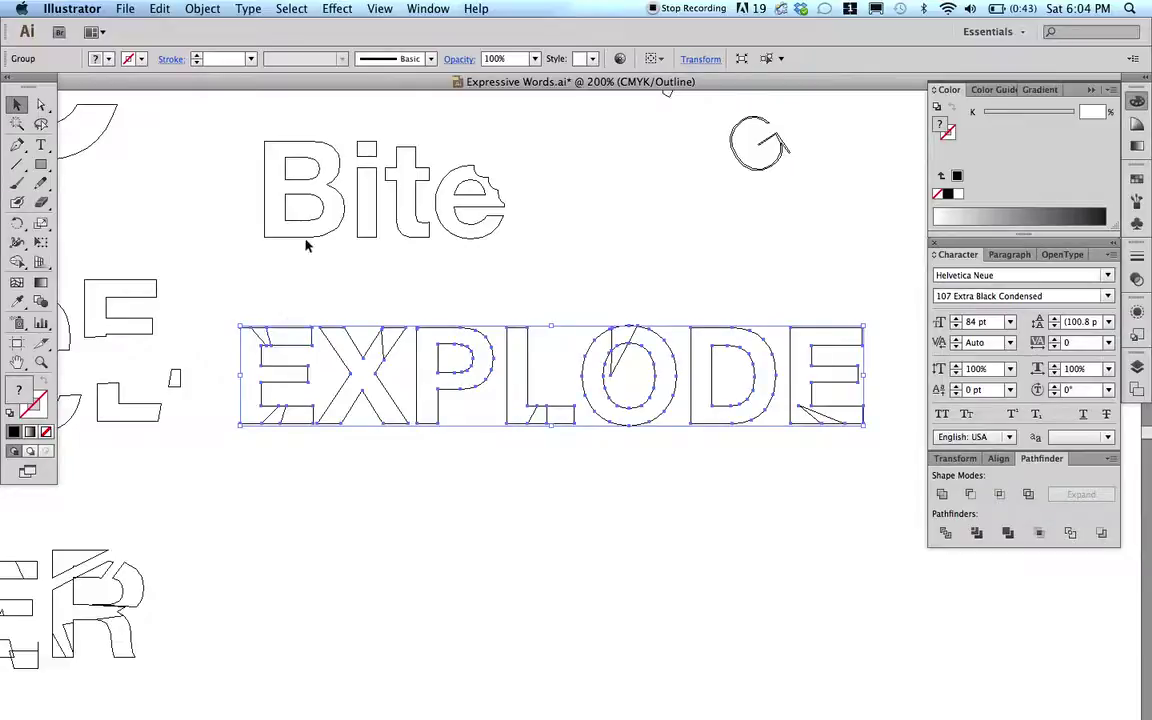
left_click(202, 8)
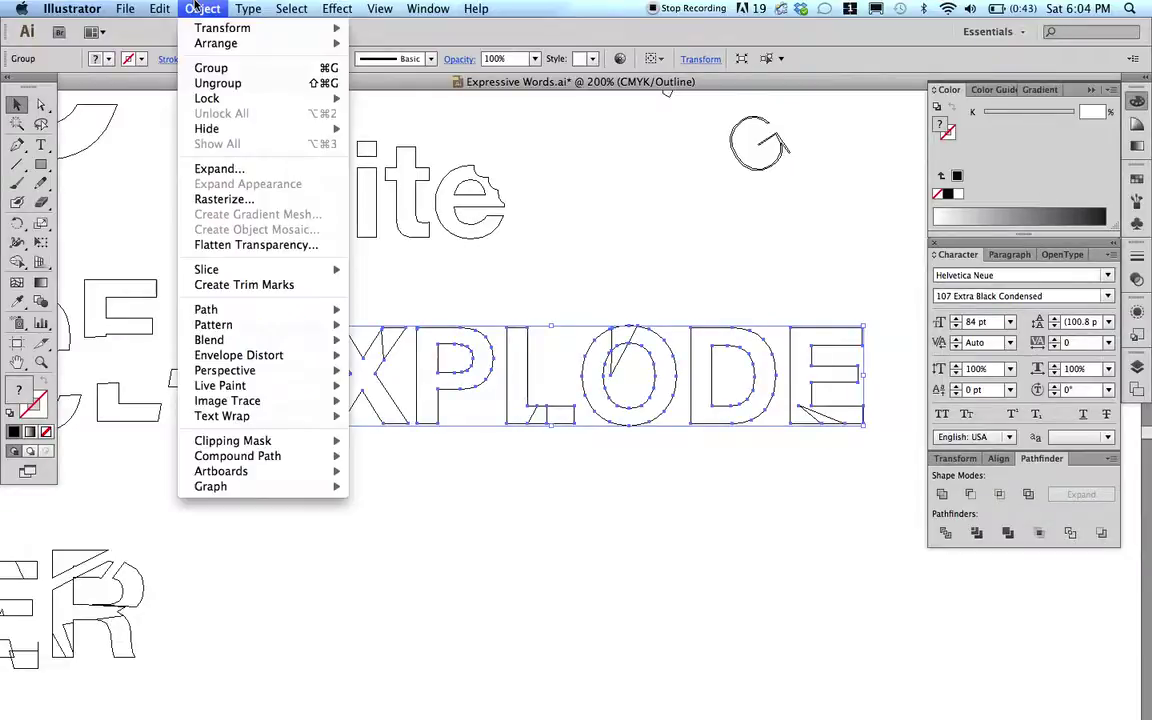
left_click(217, 83)
left_click(266, 280)
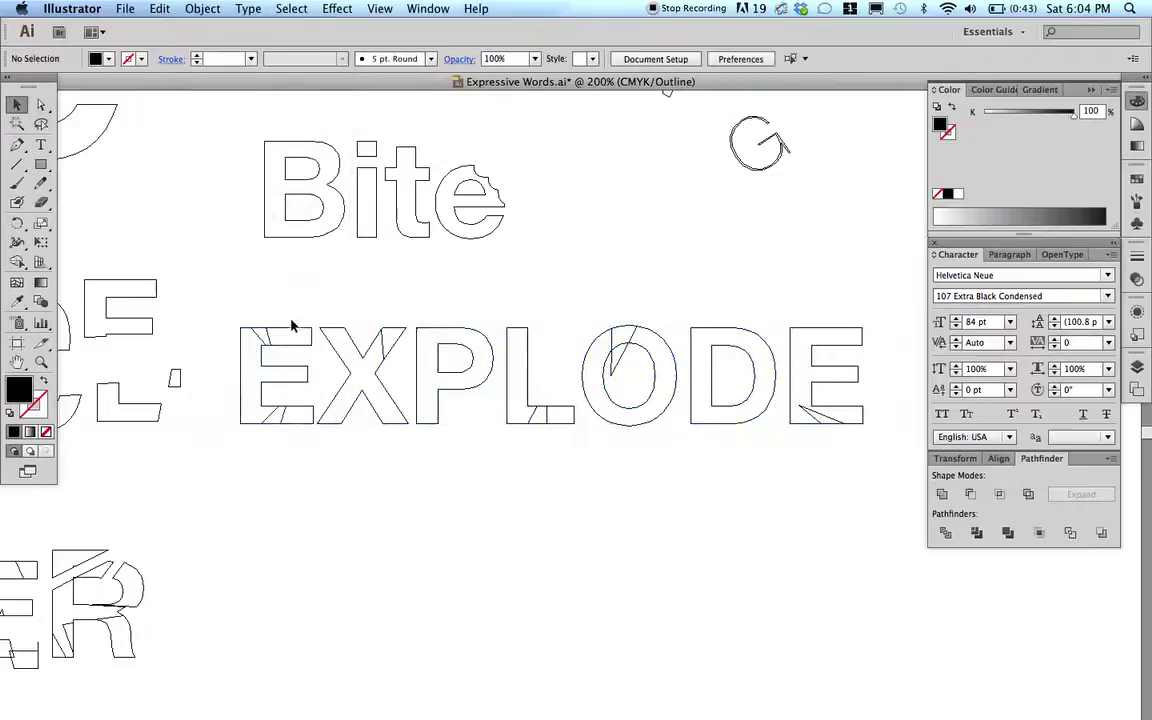
- Pull the cut pieces of the first E, the X and the L slightly away from their letters, upper ones up and lower ones down
left_click(295, 325)
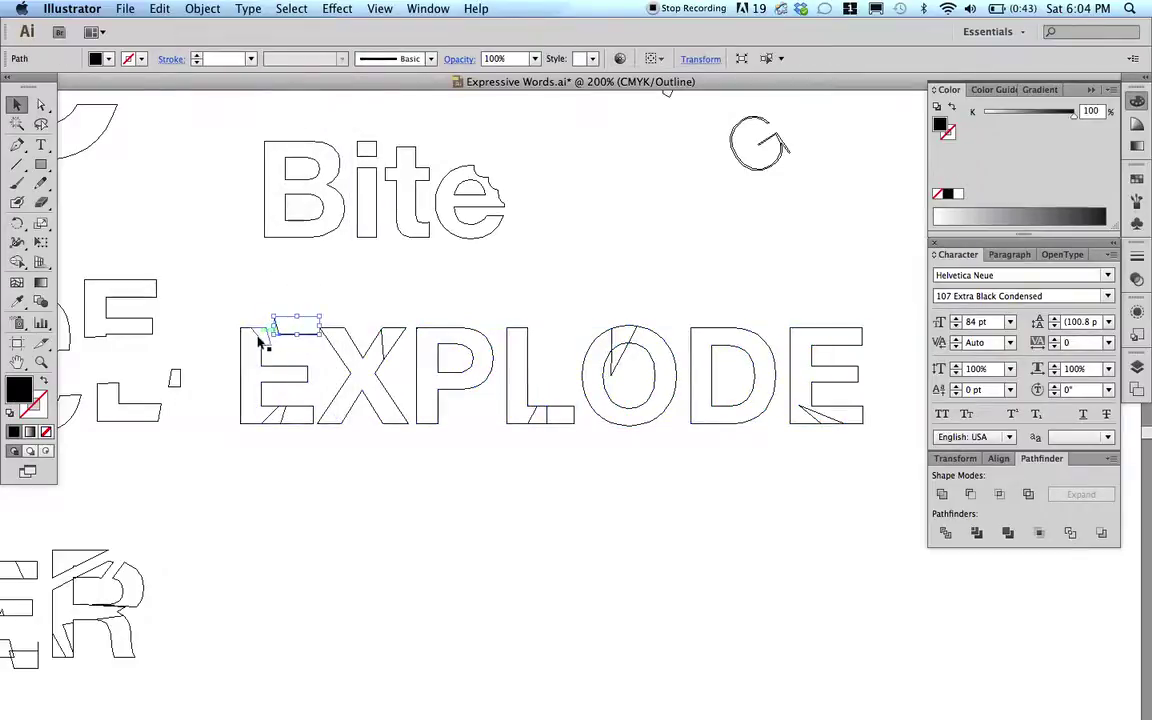
left_click_drag(241, 346, 230, 346)
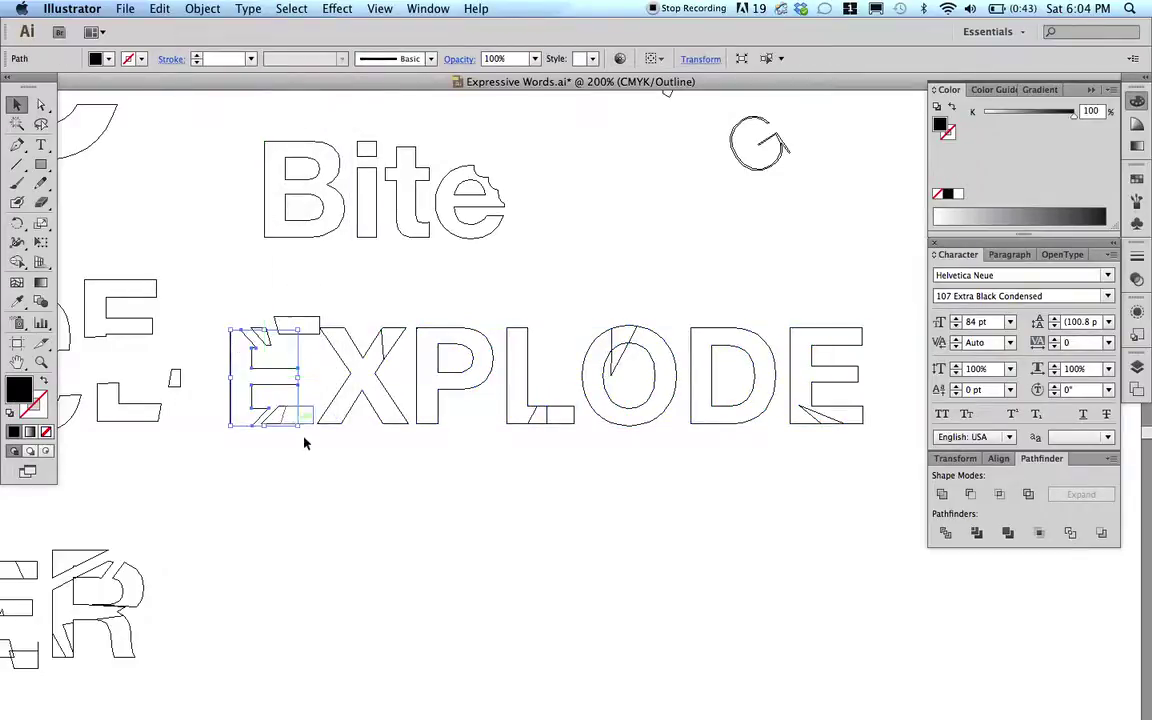
left_click(305, 430)
left_click(303, 431)
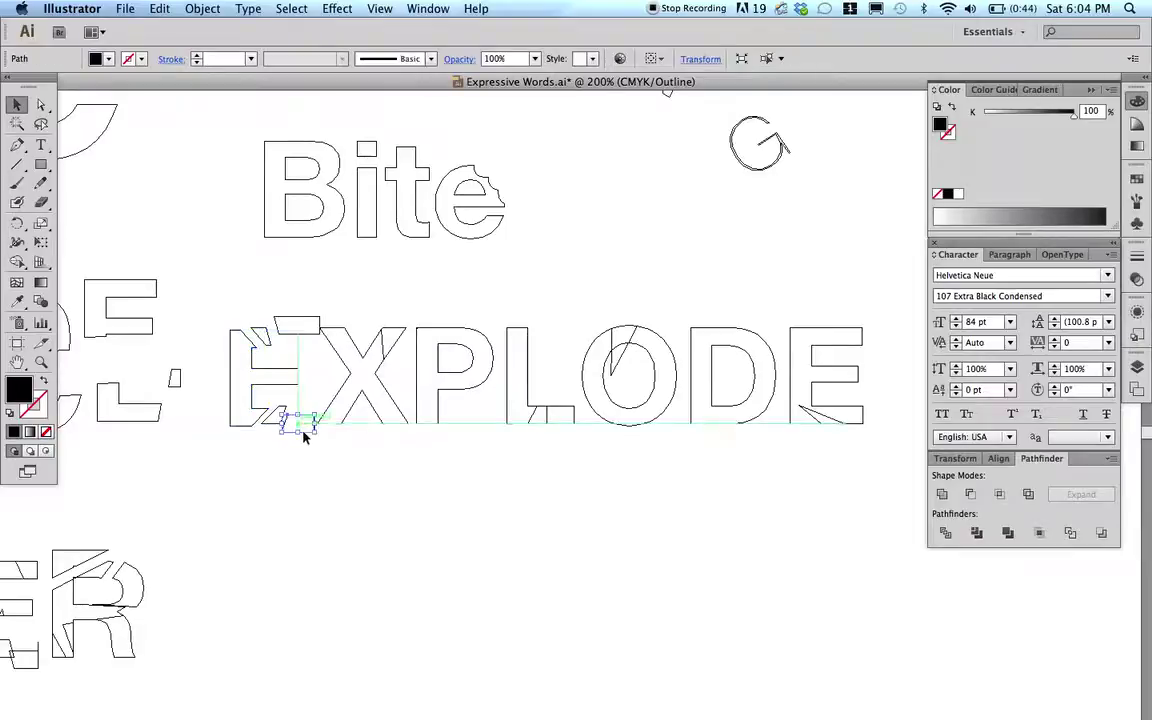
left_click_drag(395, 333, 400, 321)
left_click_drag(545, 424, 571, 433)
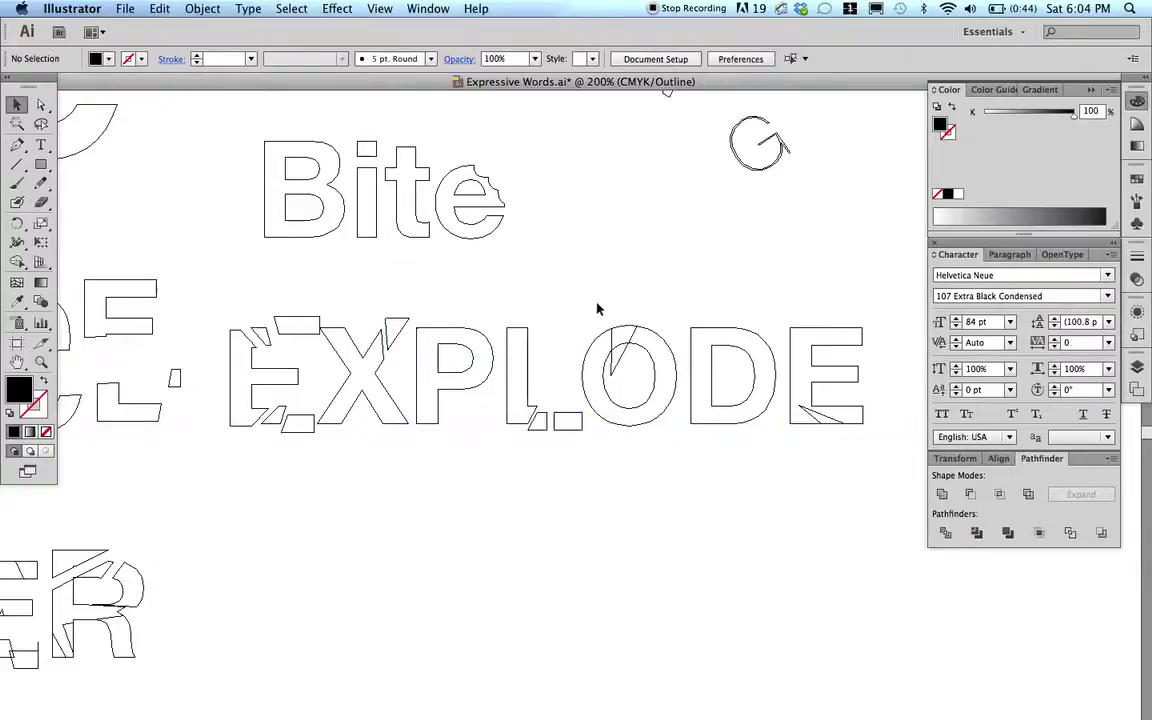
- Raise the cut piece above the O, delete the triangle tip inside its counter and nudge the raised piece slightly right
left_click_drag(627, 327, 623, 318)
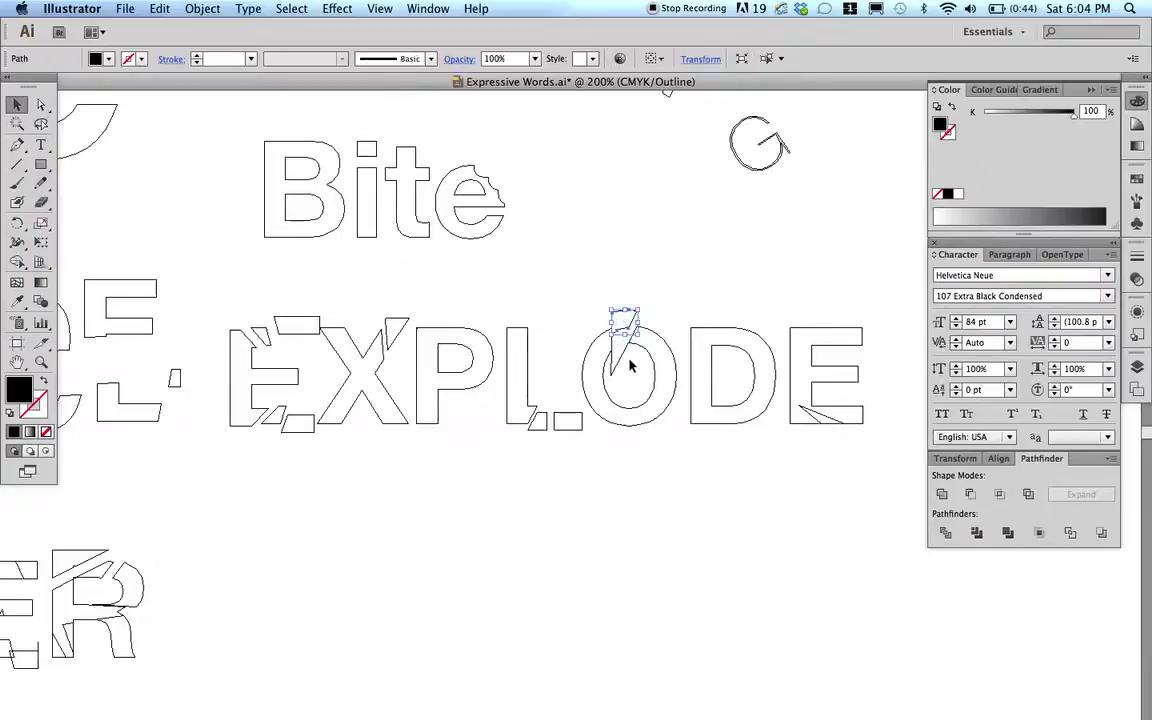
left_click(626, 362)
left_click(620, 360)
key("super+shift+a")
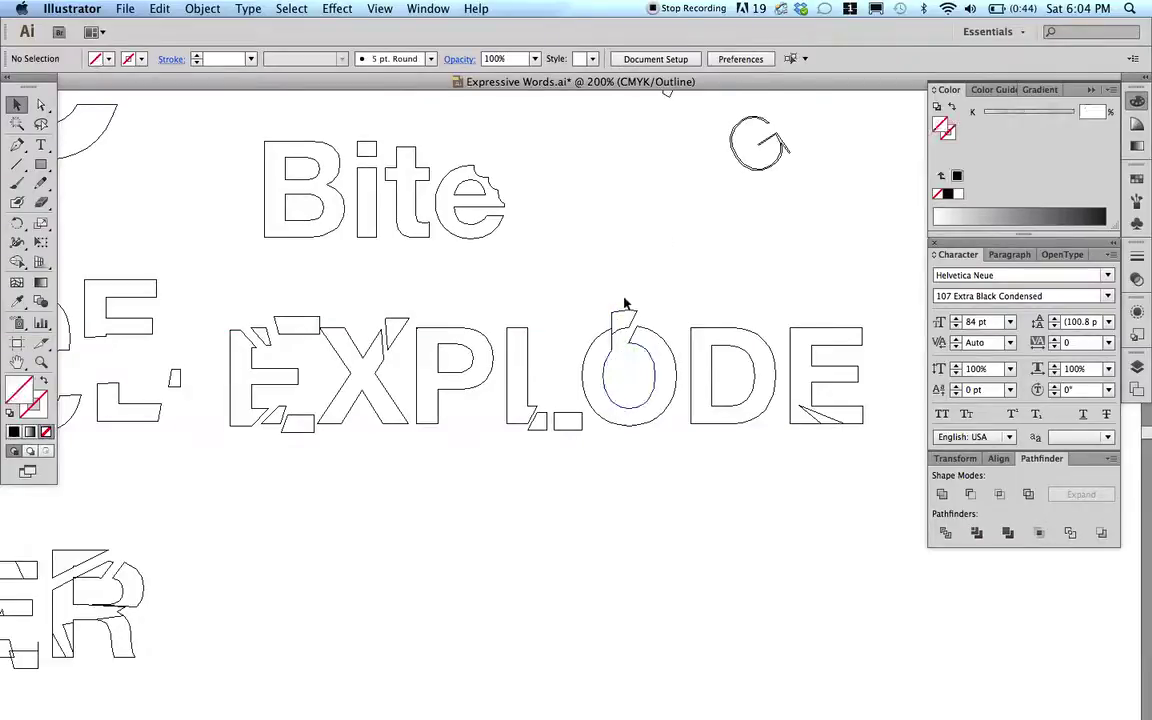
left_click_drag(630, 314, 629, 314)
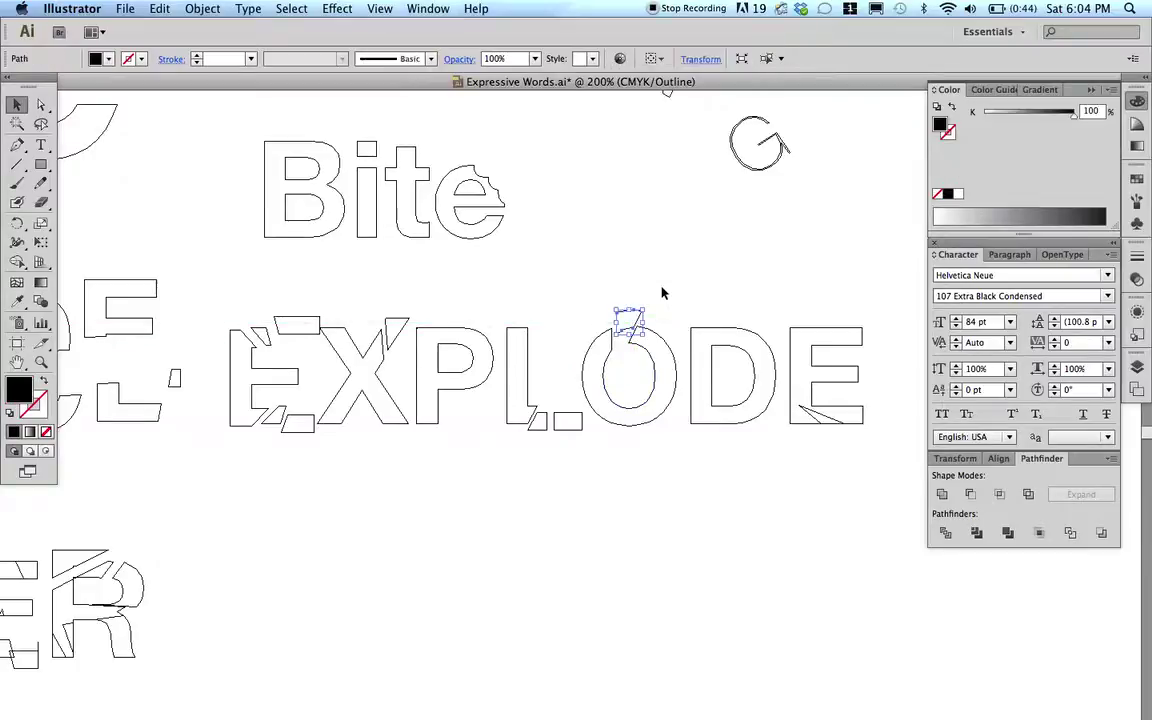
key("super+shift+a")
- Move the narrow sliver cut from the last E down and to the right, clear of the letter, and deselect
left_click_drag(831, 427, 835, 428)
key("super+shift+a")
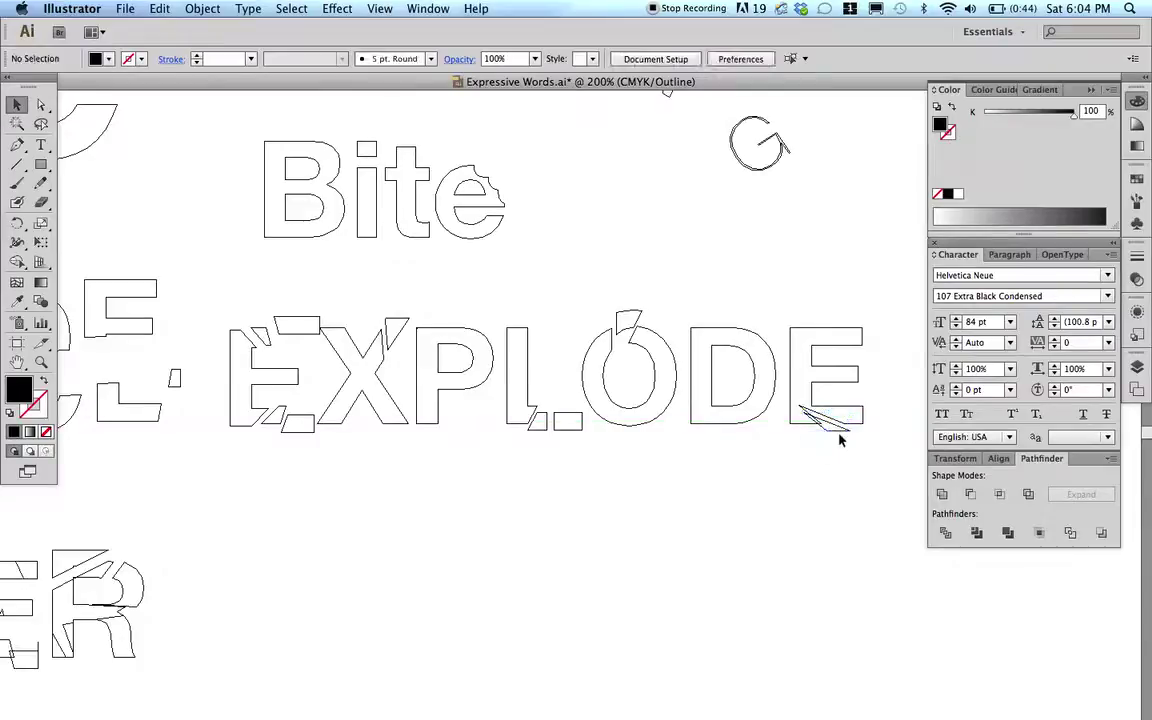
left_click_drag(843, 437, 862, 452)
left_click(837, 478)
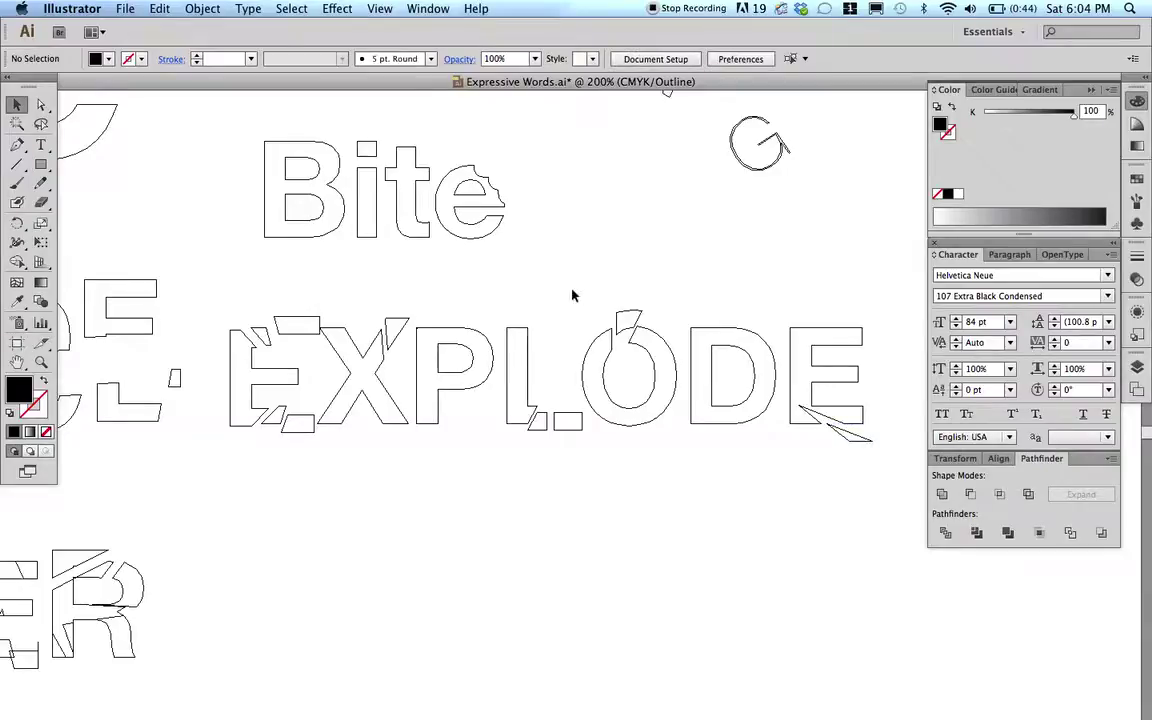
- Check the L's stem piece, deselect it and return the artwork to Preview view
left_click(530, 335)
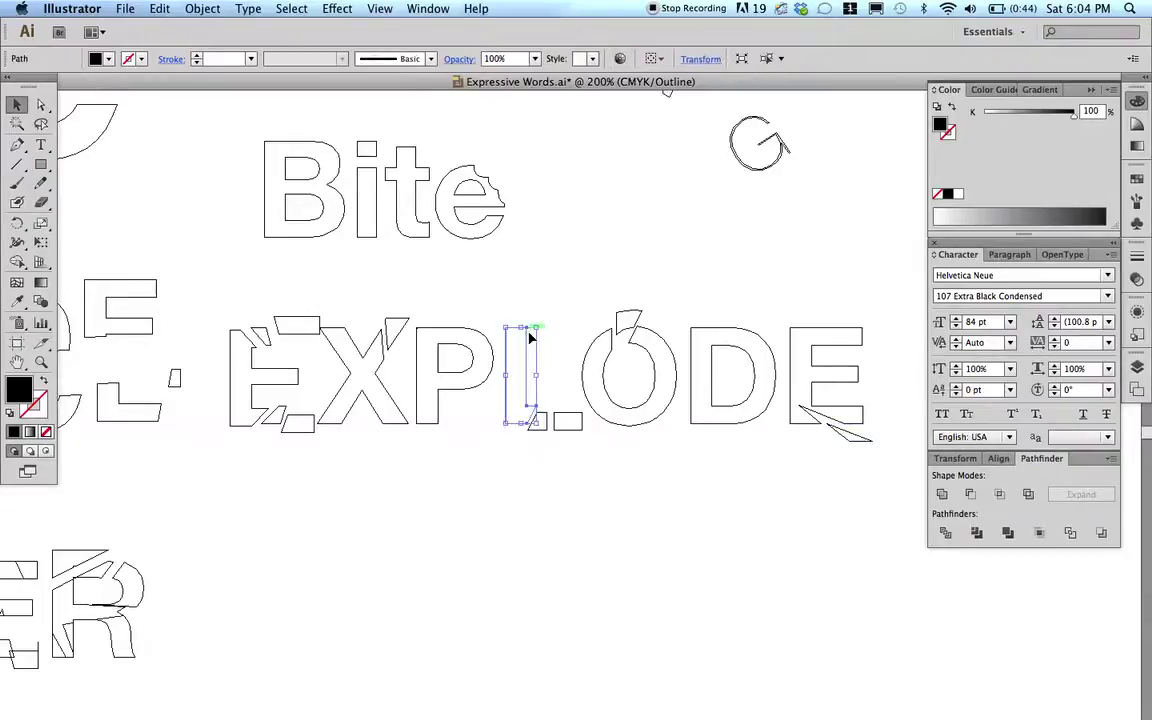
left_click(585, 265)
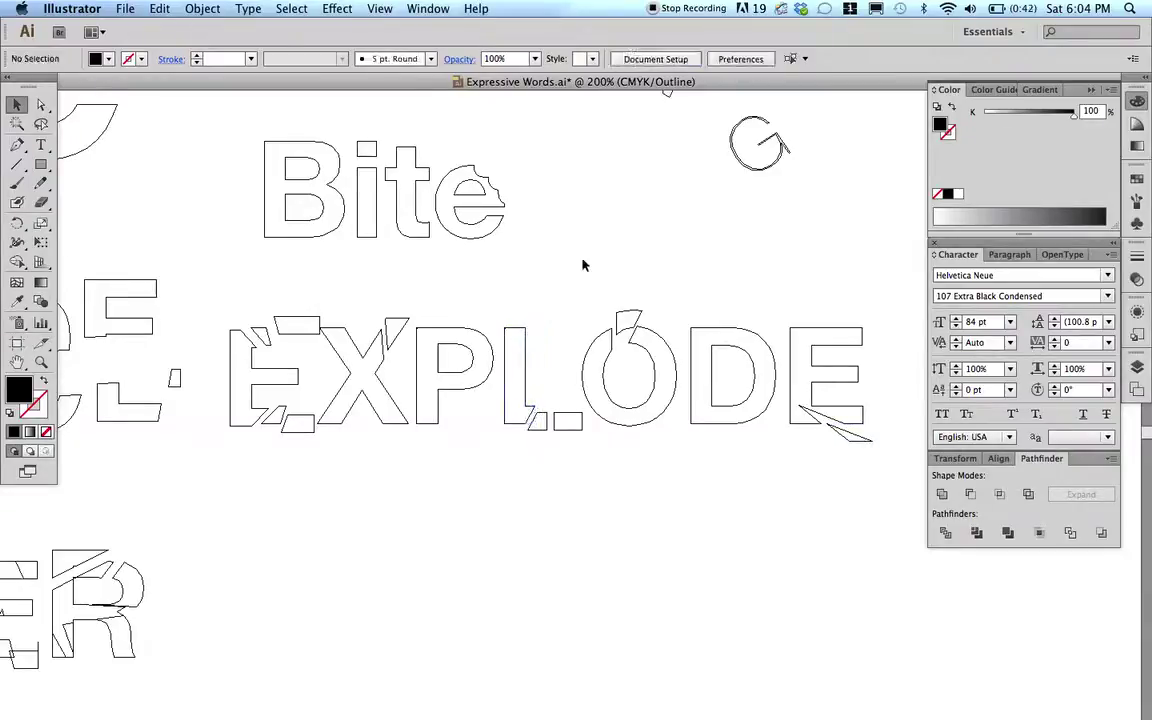
left_click(381, 9)
left_click(386, 30)
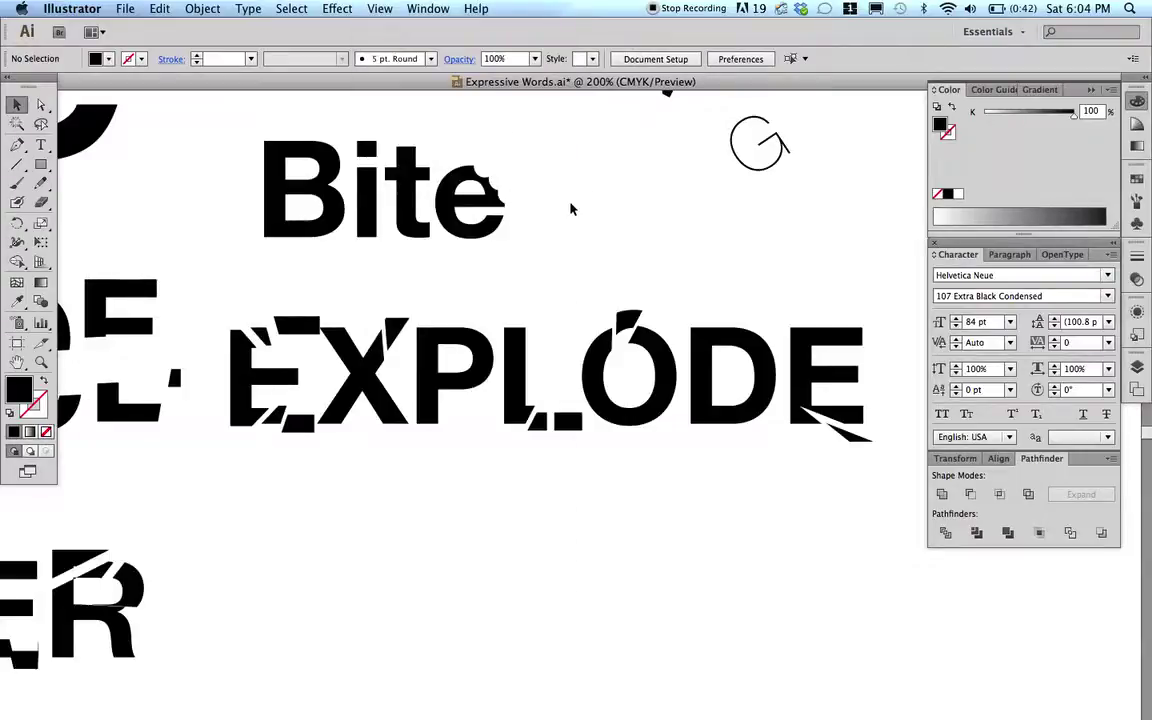
- Rotate the detached piece above the O slightly clockwise and deselect it
left_click(638, 319)
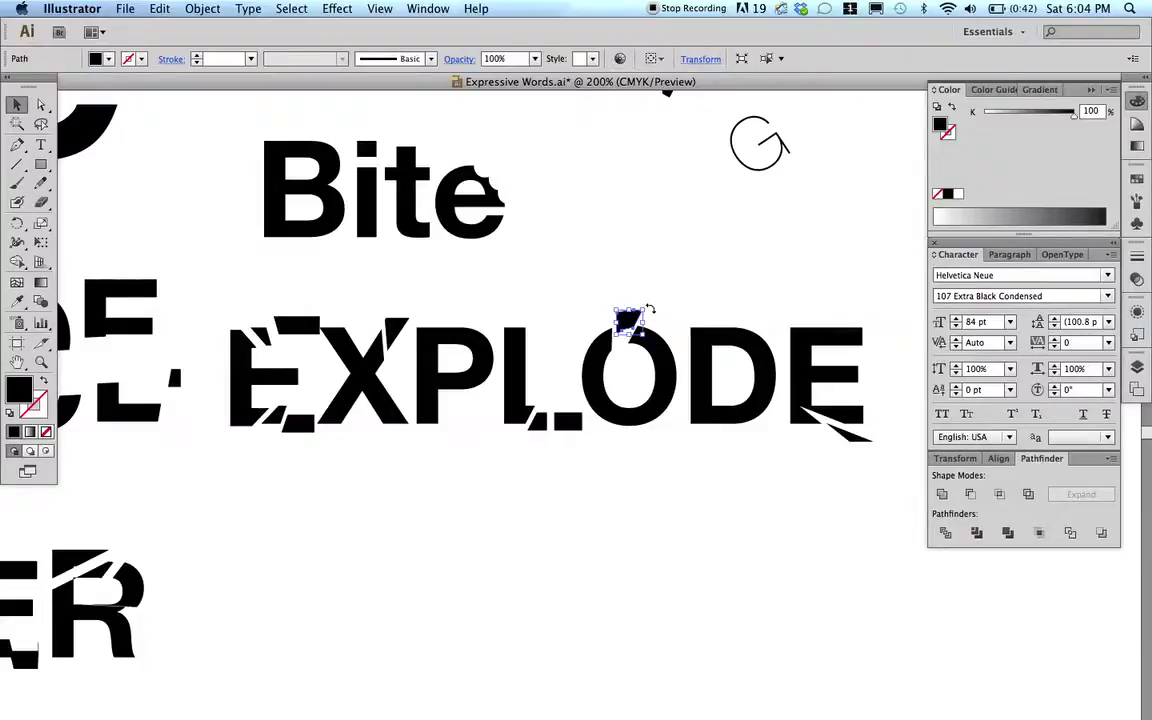
left_click_drag(650, 308, 636, 320)
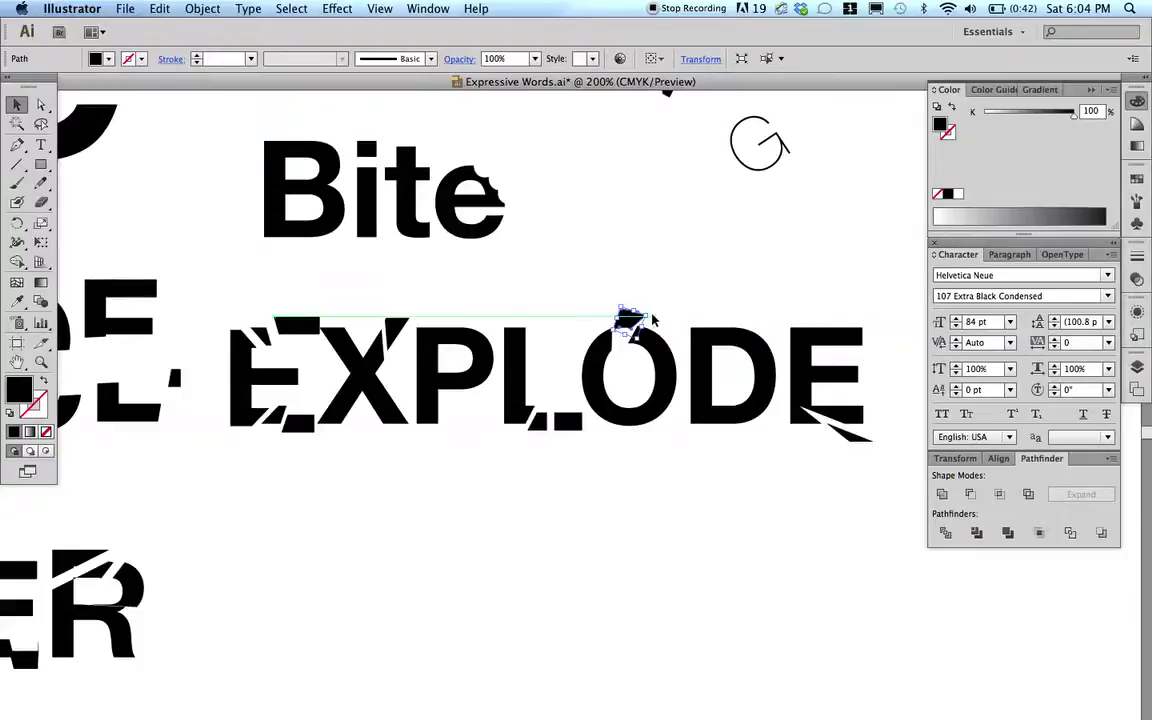
left_click(667, 277)
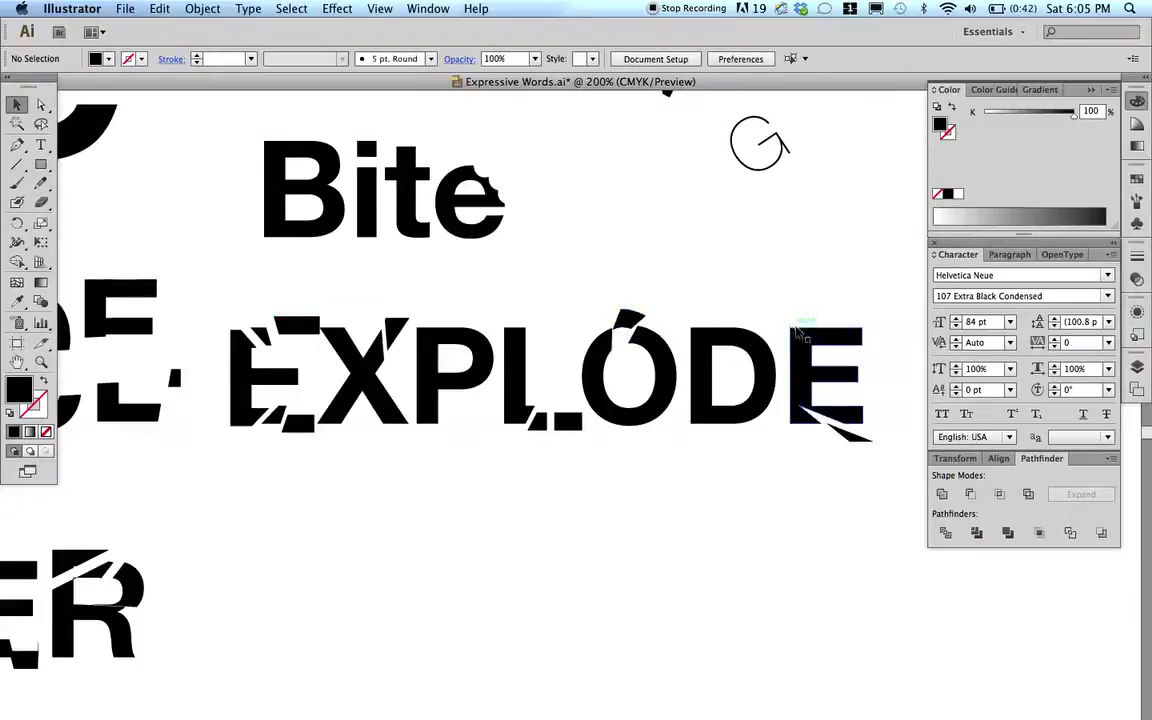
- Tilt the last E of EXPLODE slightly counterclockwise and deselect it
left_click(794, 332)
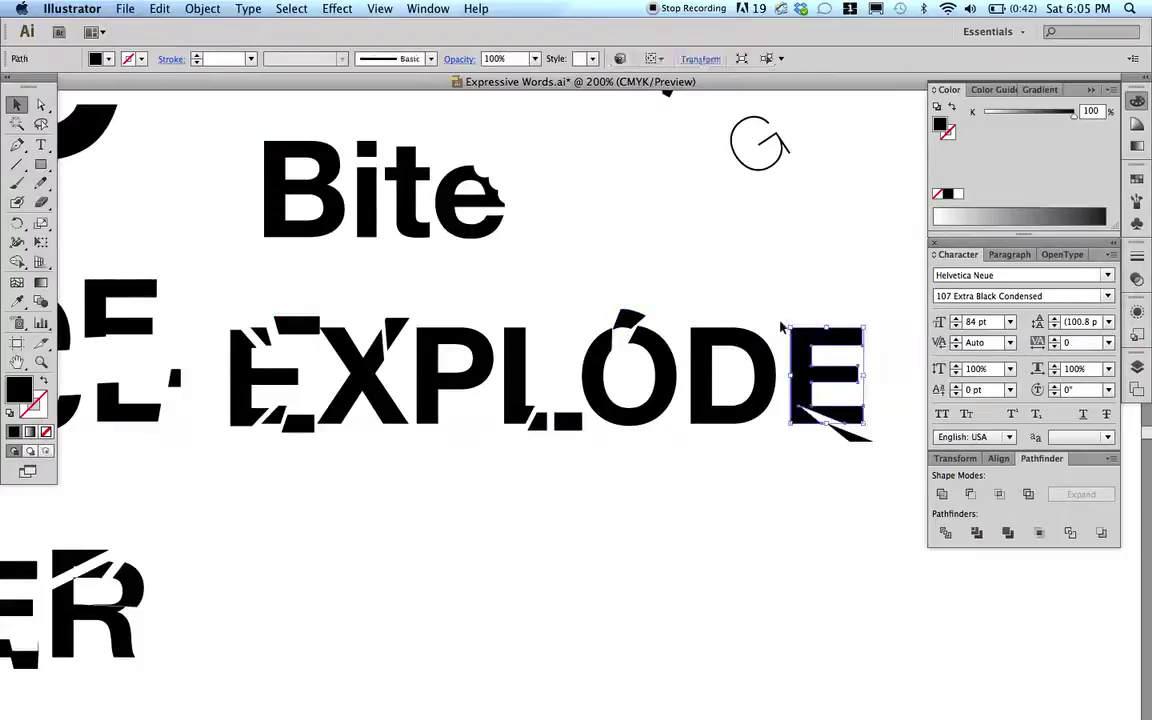
left_click_drag(784, 324, 781, 340)
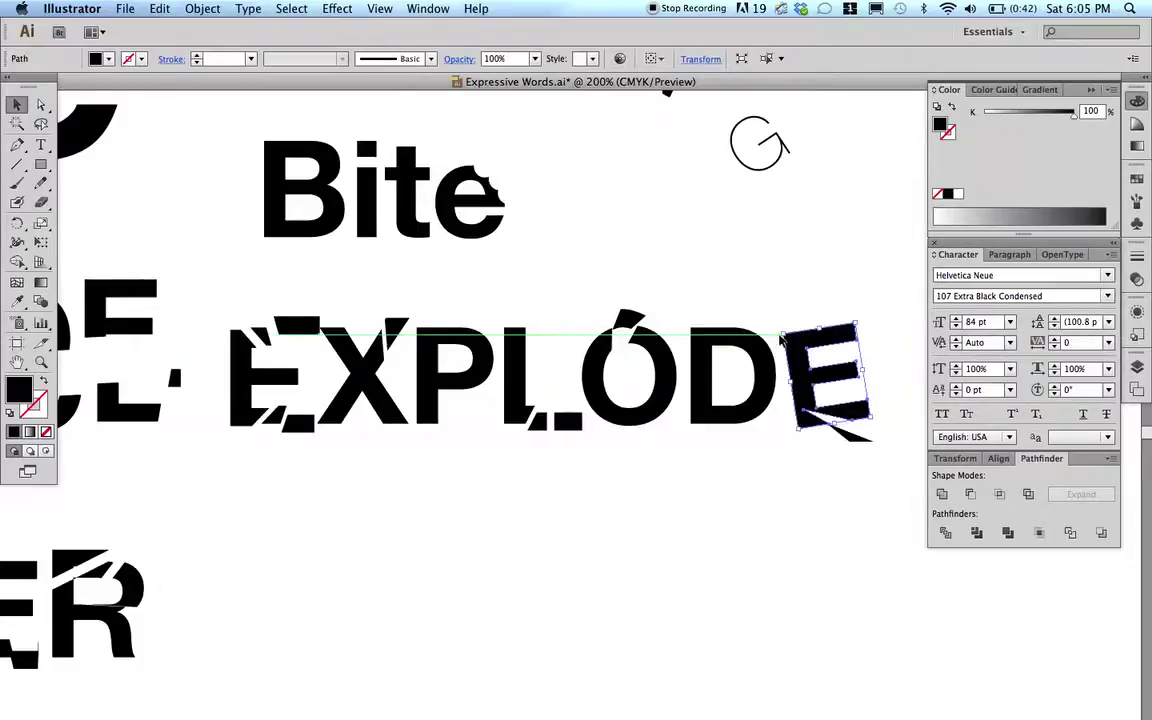
left_click(845, 293)
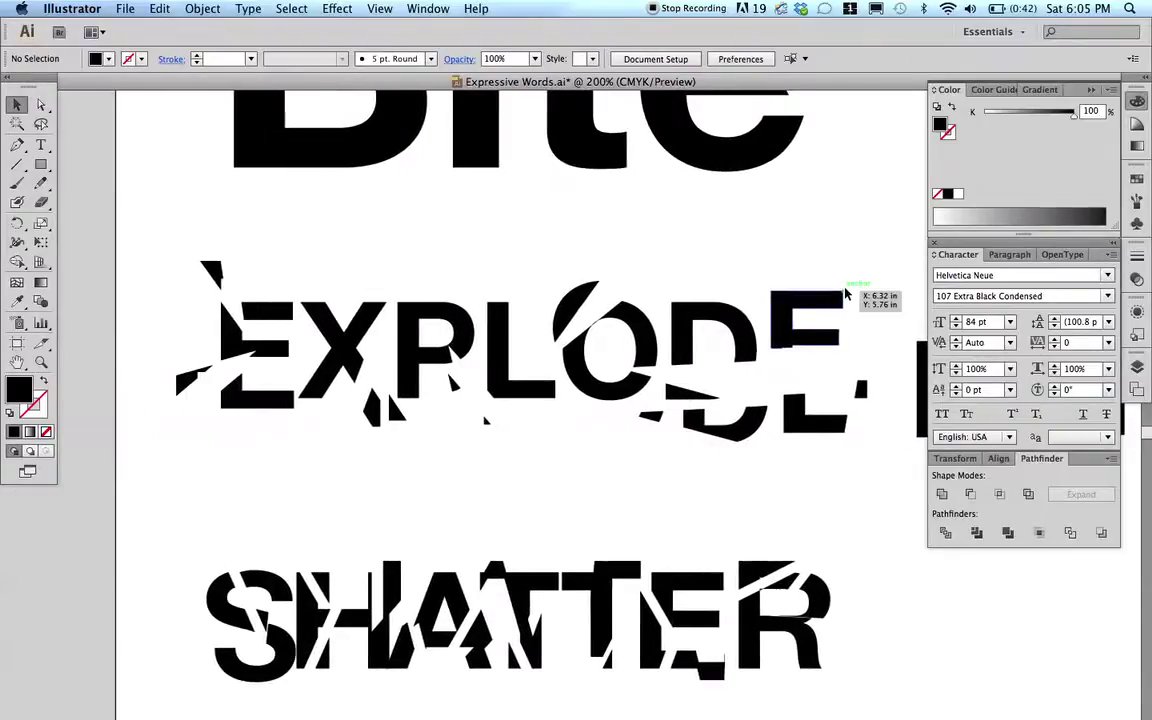
- Paste a copy of the word DIETING into the empty area below the new EXPLODE
scroll(845, 293, "down", 5)
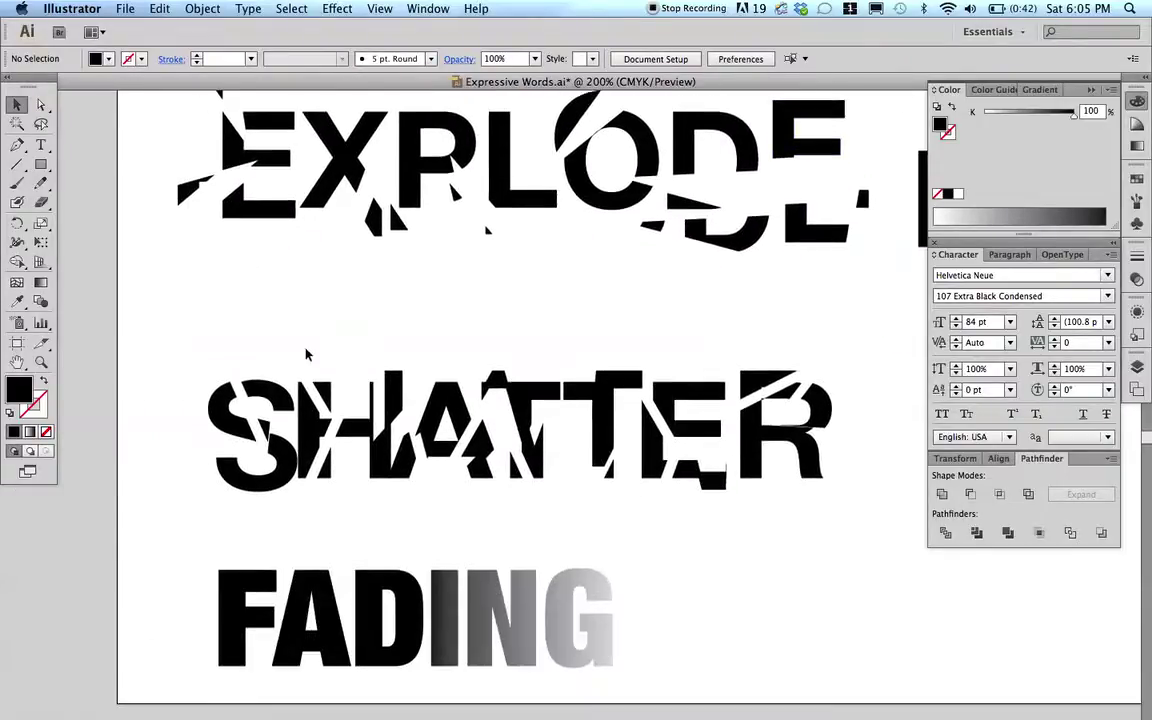
scroll(495, 347, "right", 15)
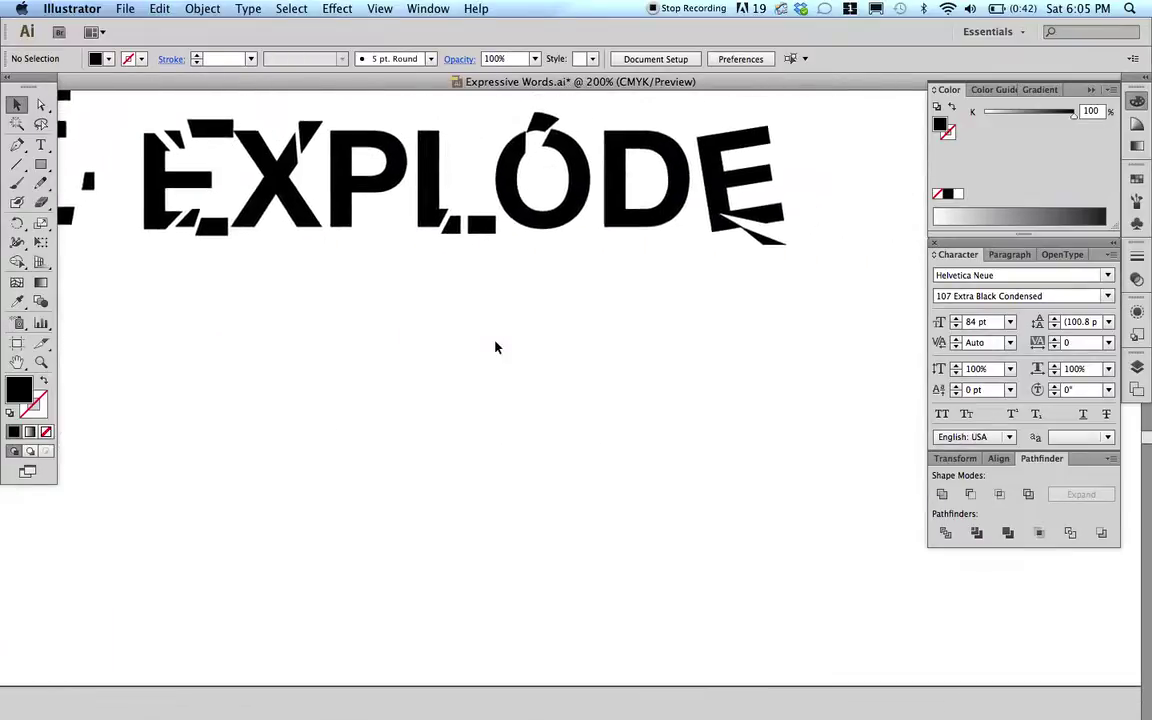
scroll(495, 347, "left", 2)
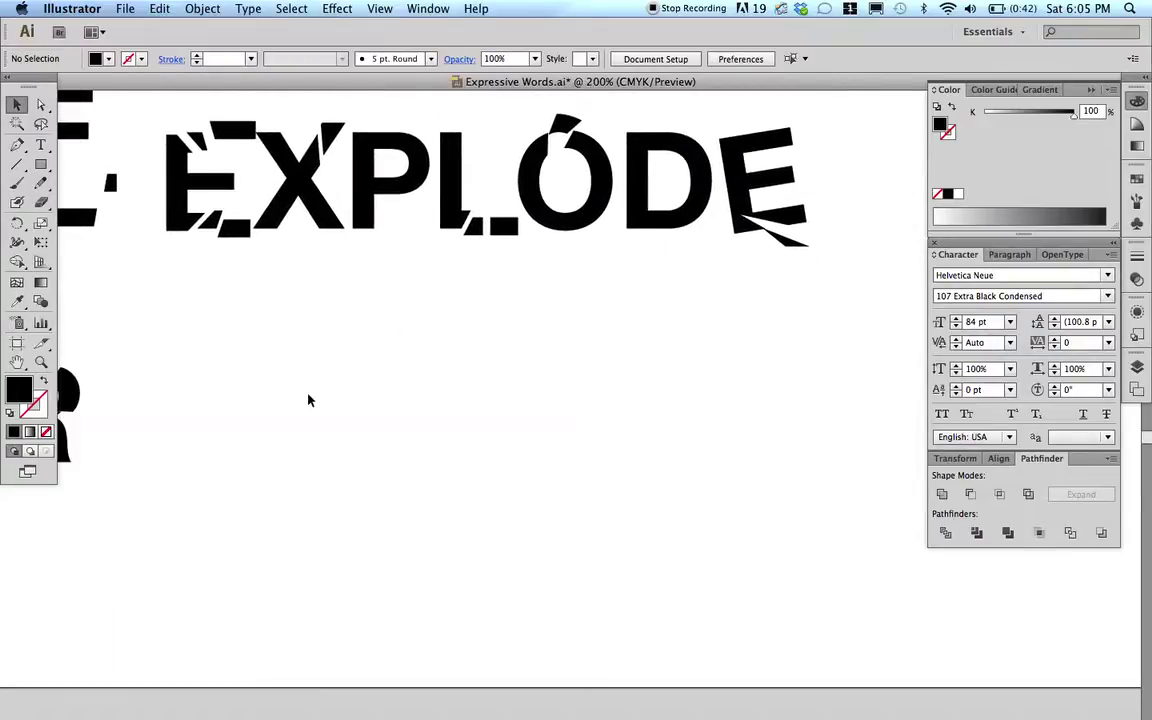
key("super+v")
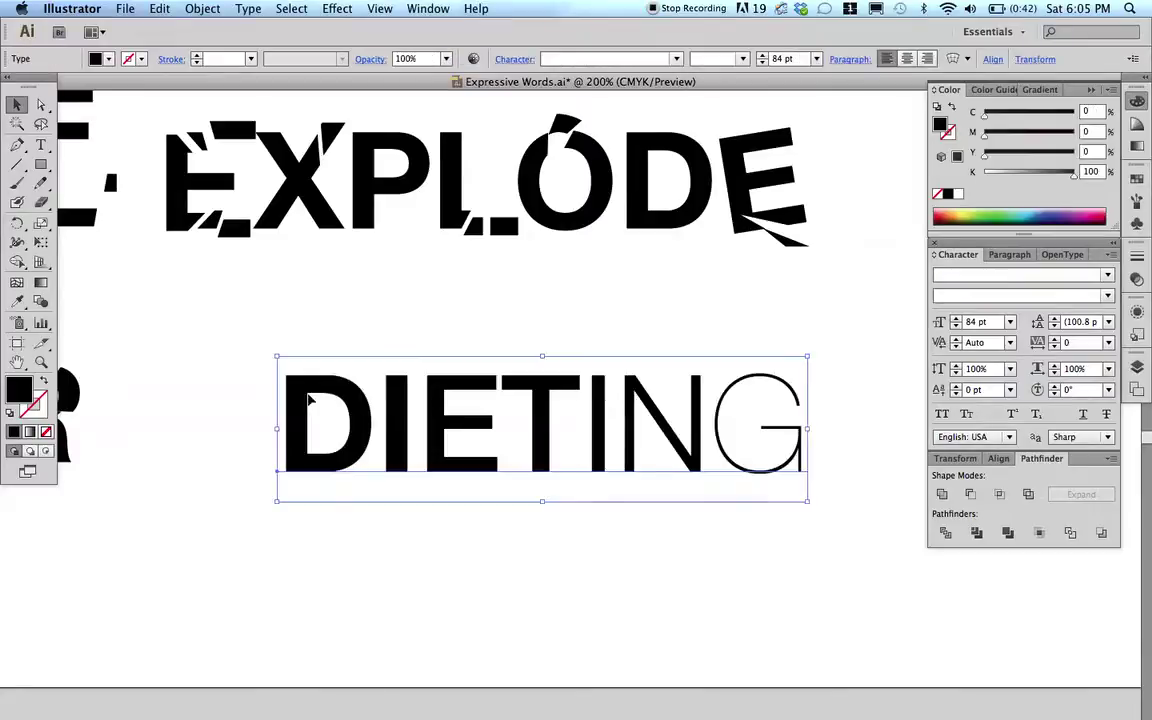
- Replace the pasted word with SHATTER and shift it left so it sits beneath EXPLODE
double_click(310, 400)
key("super+a")
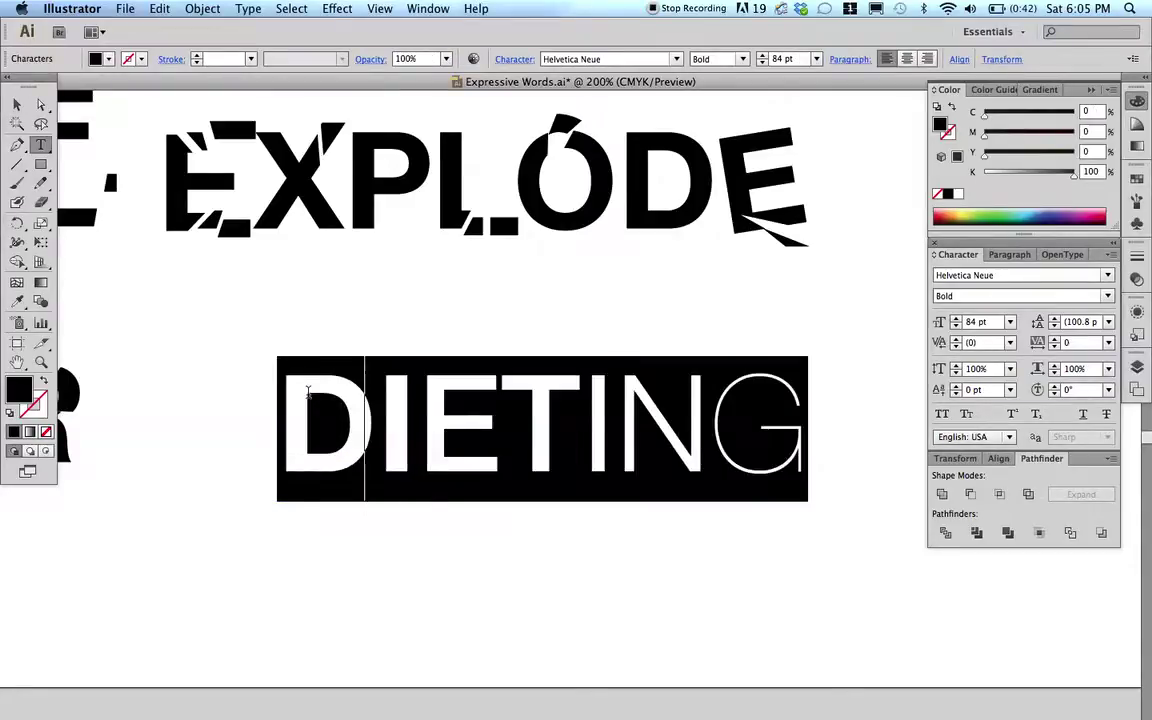
type("SHATTER")
key("Escape")
left_click_drag(293, 398, 210, 391)
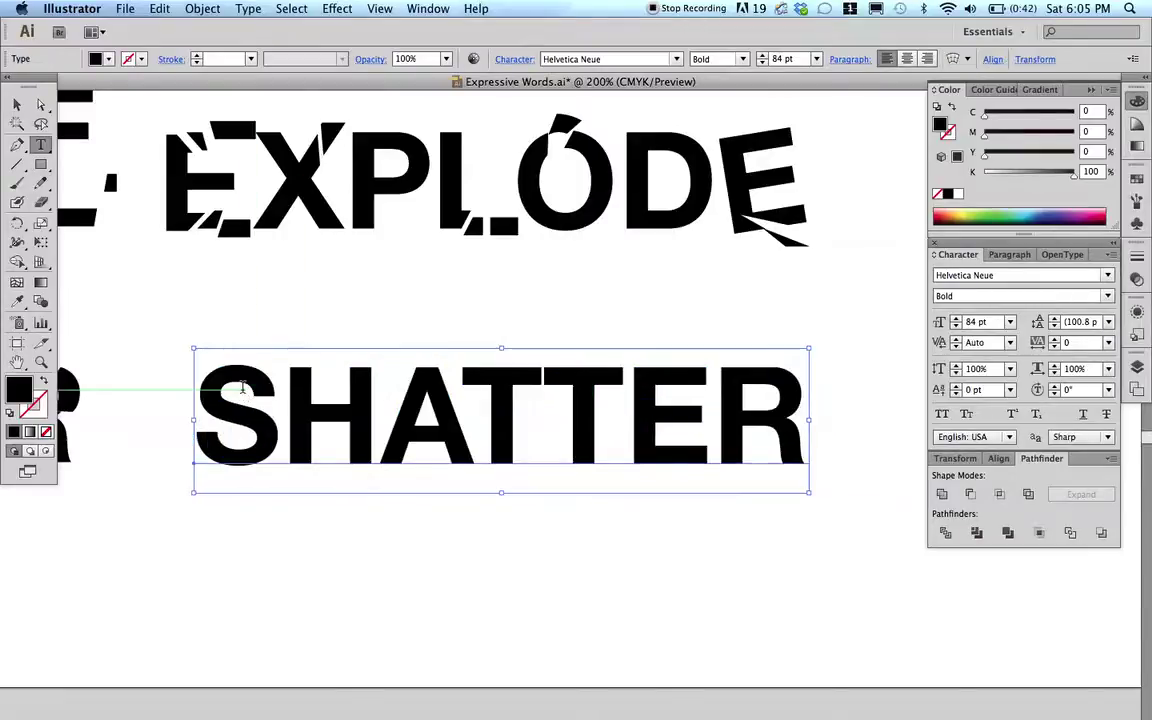
- Convert the word SHATTER to outlines
left_click(249, 9)
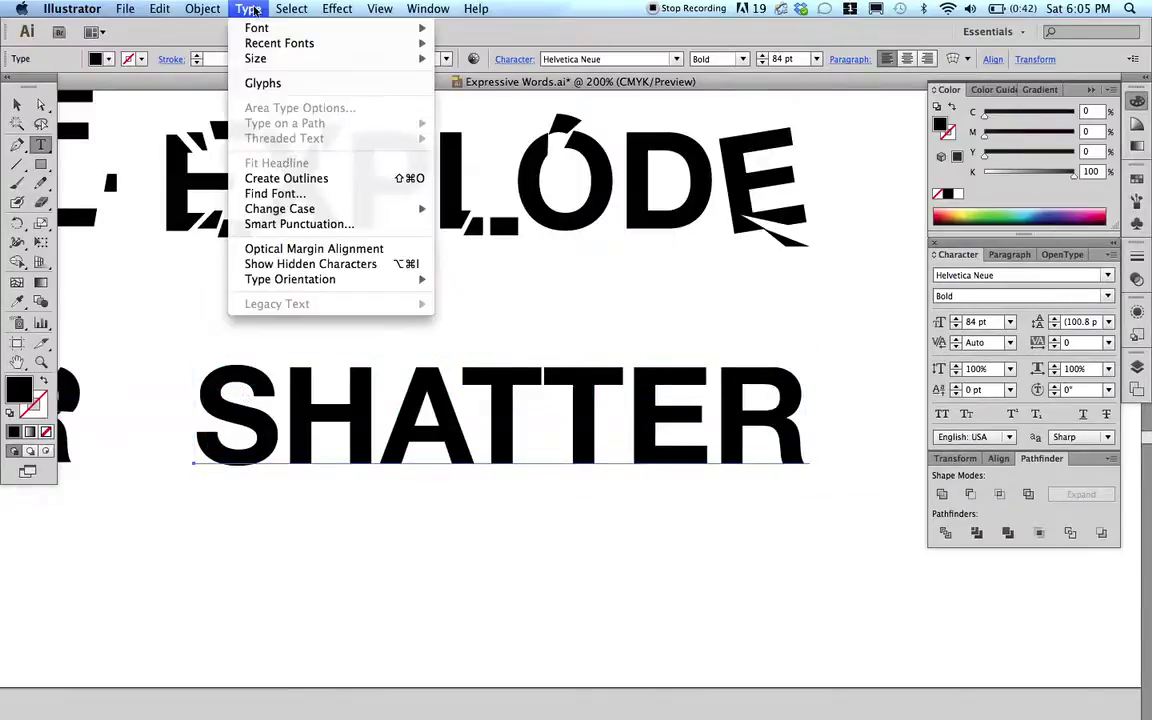
left_click(291, 181)
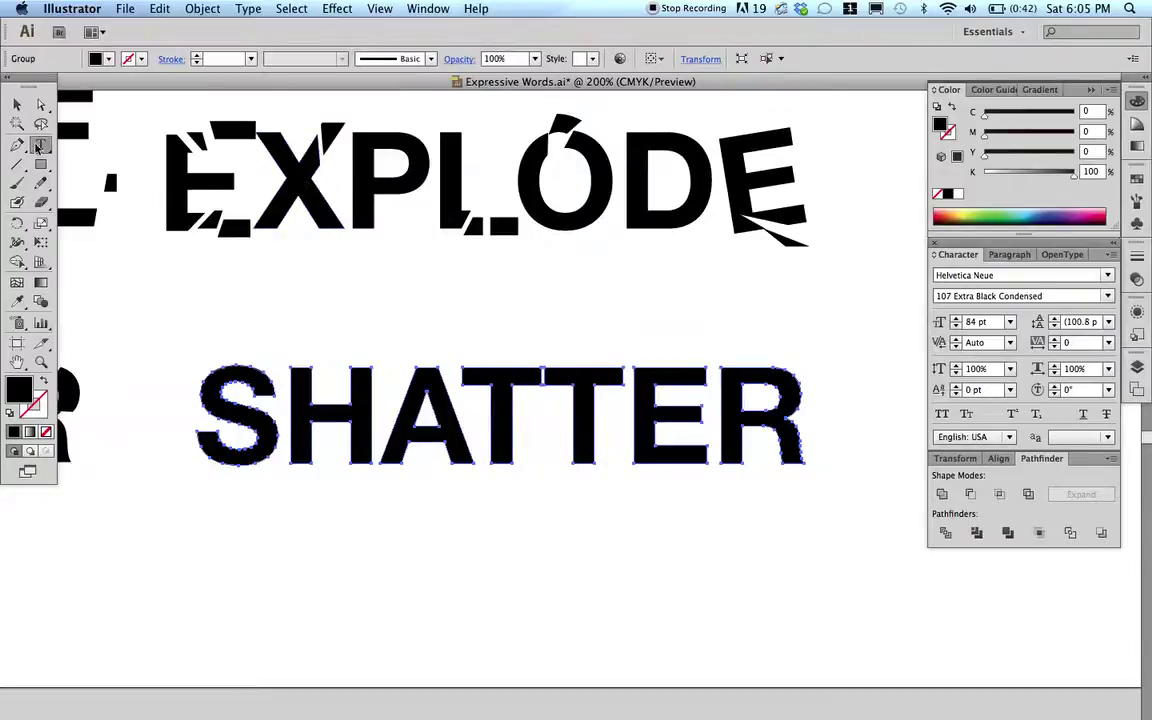
- Draw the upper edge of a jagged zigzag shape with the Pen tool across SHATTER, from the S to above the R
left_click(18, 146)
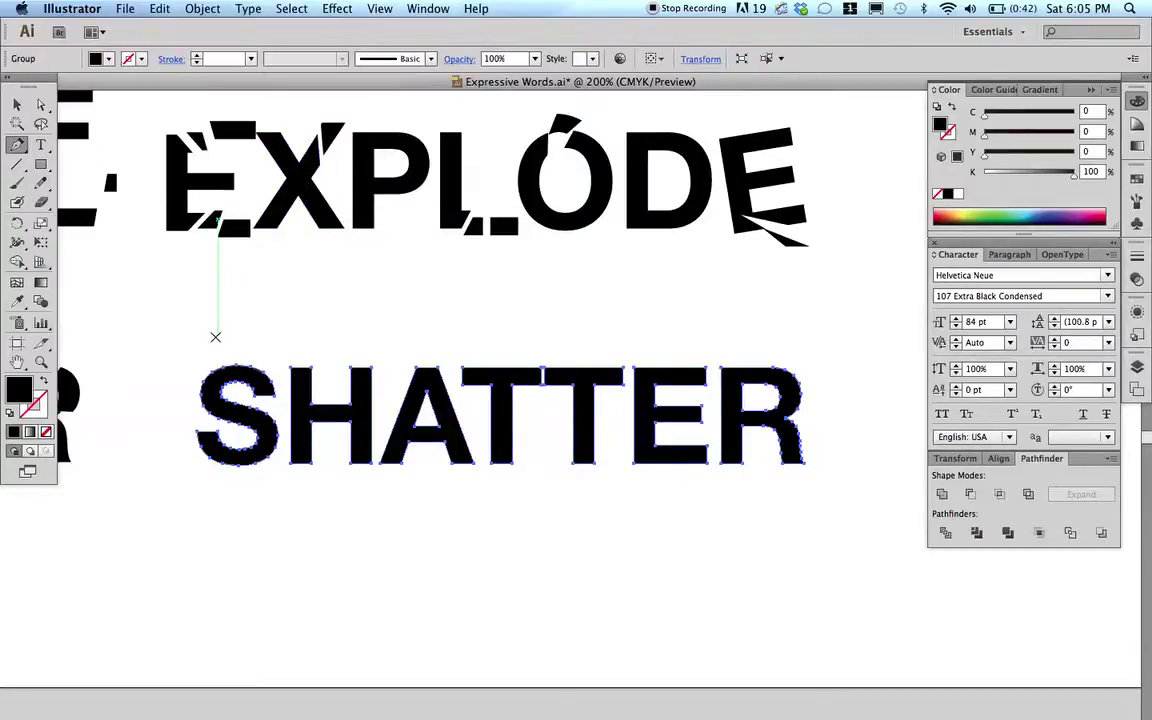
left_click(197, 343)
left_click_drag(240, 395, 257, 305)
left_click(257, 305)
left_click(278, 397)
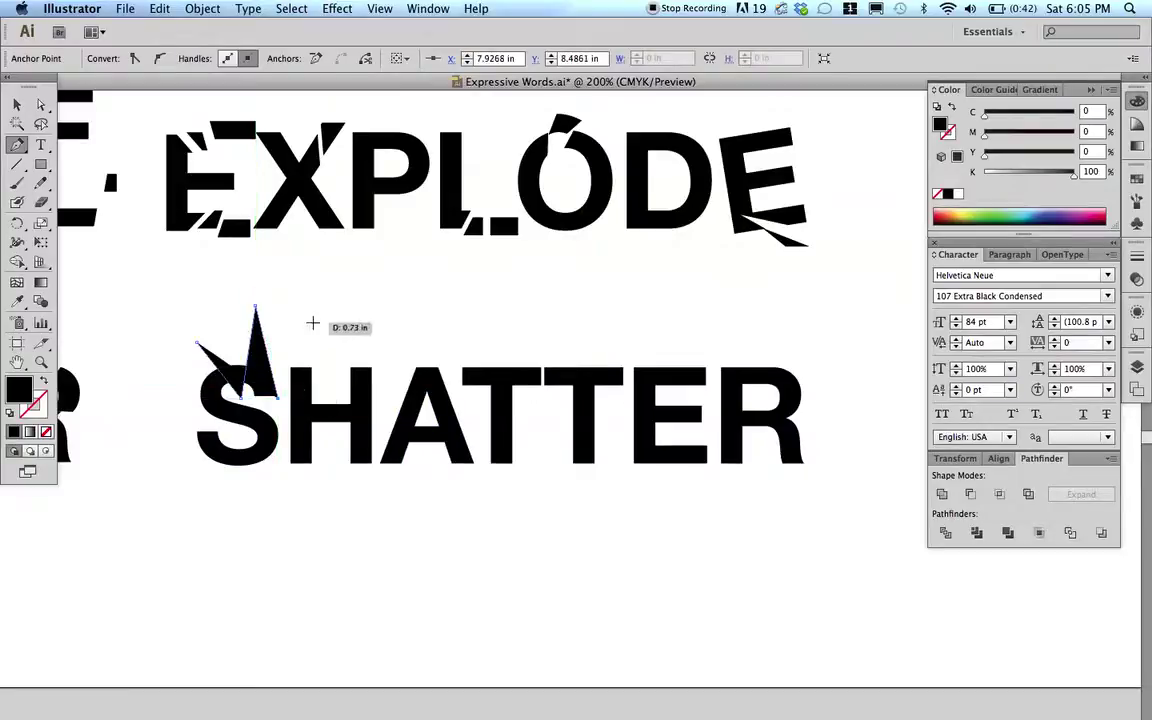
left_click(313, 325)
left_click(324, 436)
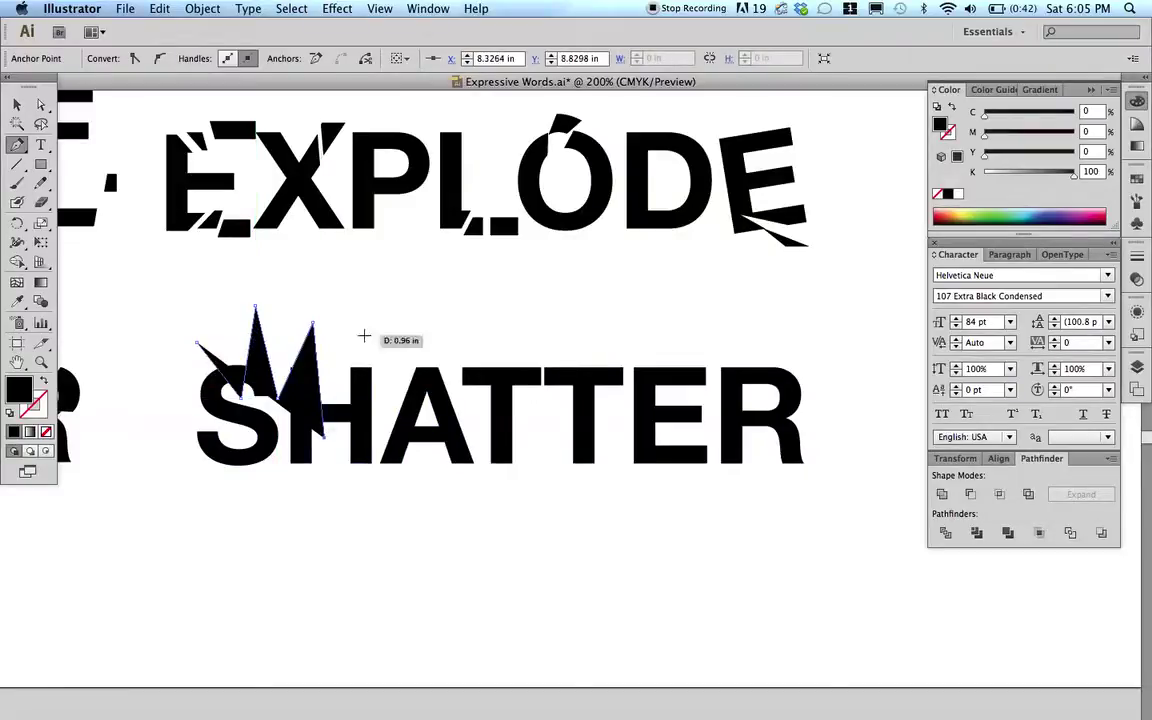
left_click(364, 334)
left_click(410, 419)
left_click(430, 342)
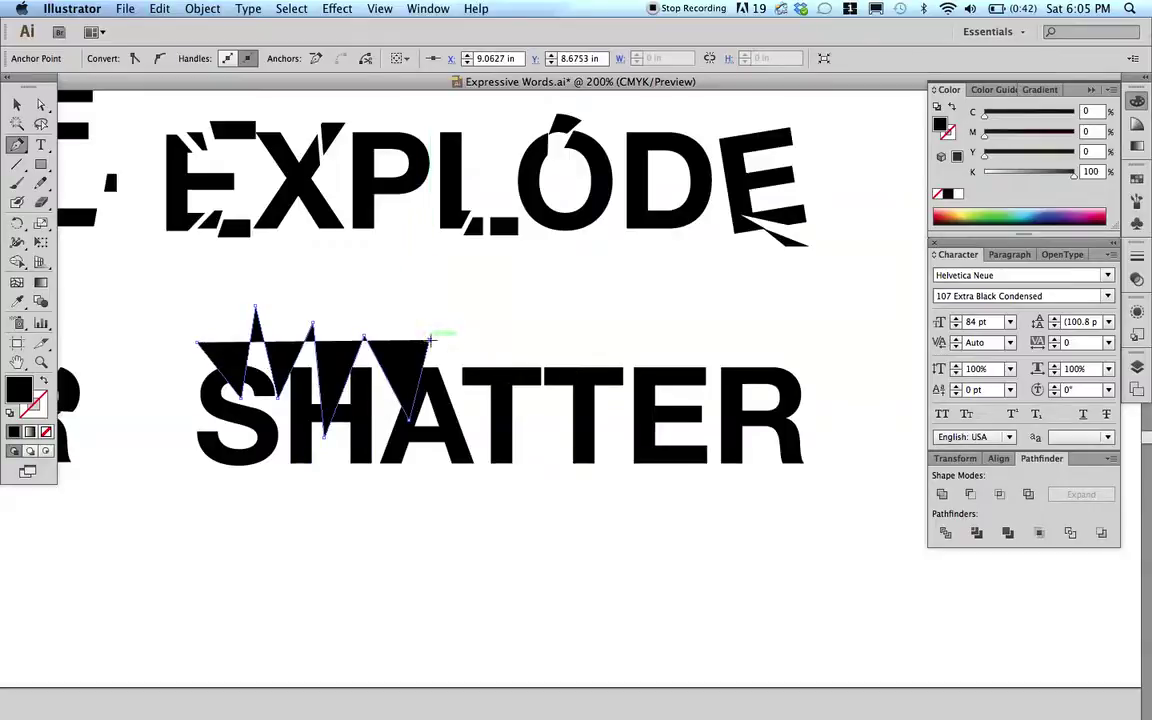
left_click(474, 421)
left_click(517, 307)
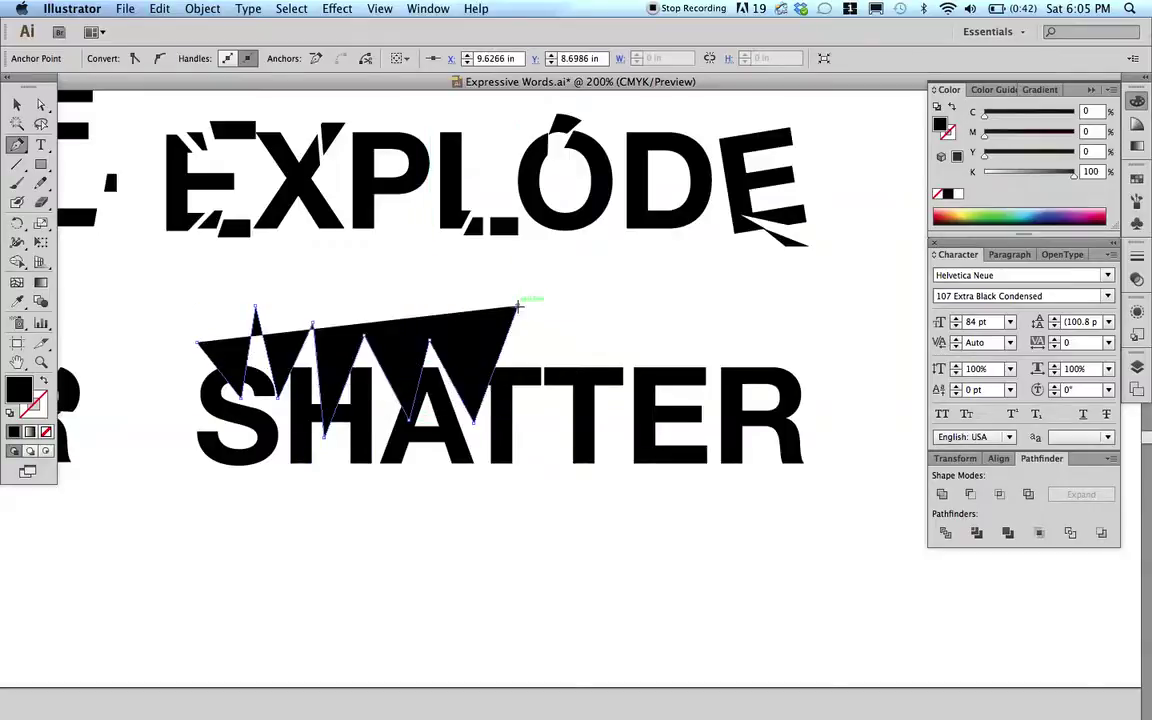
left_click(541, 419)
left_click(581, 325)
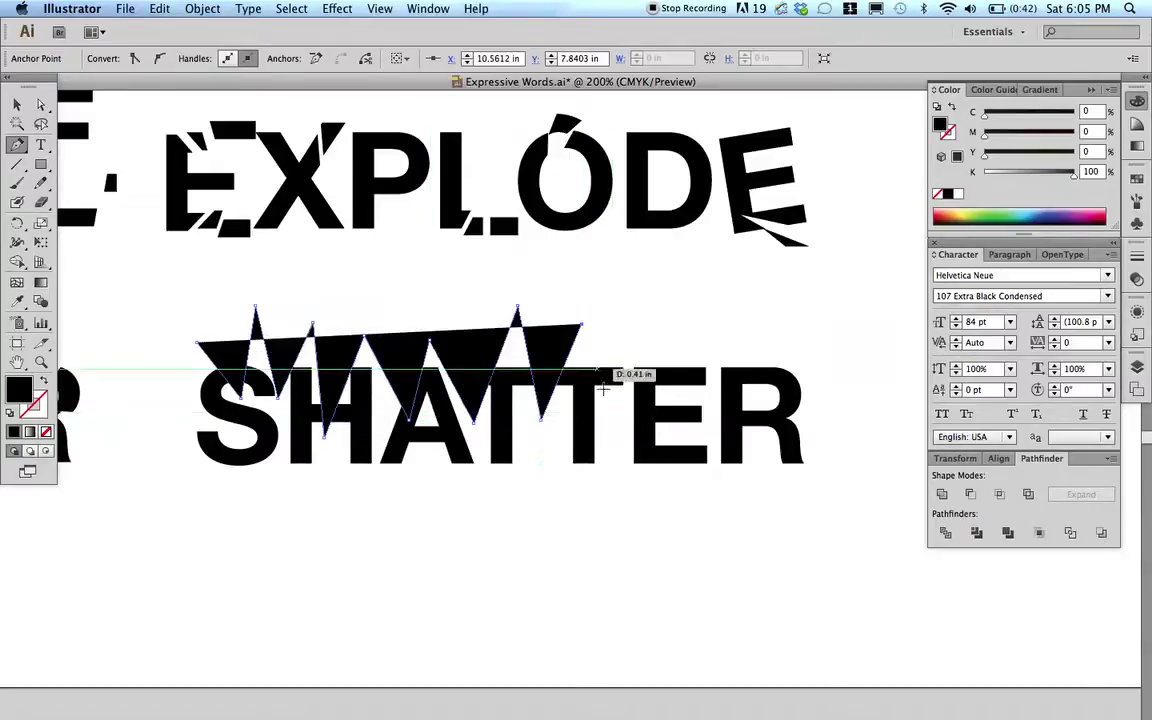
left_click(613, 414)
left_click(673, 325)
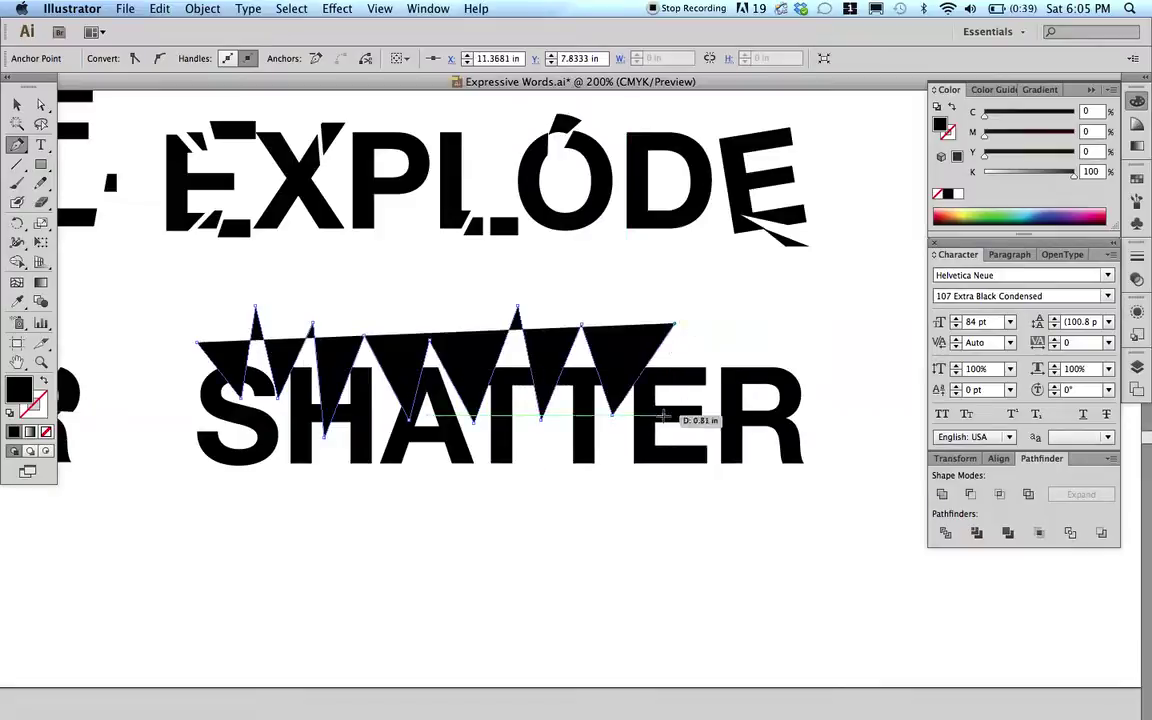
left_click(663, 413)
left_click(746, 326)
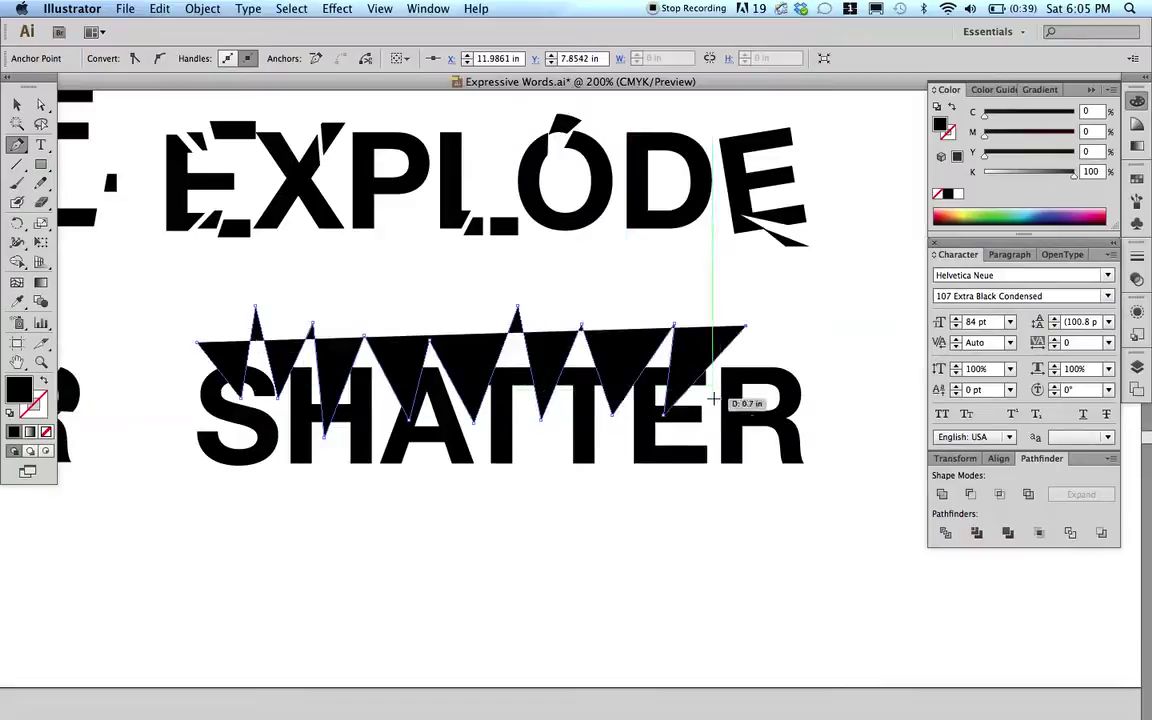
- Continue the zigzag path with sharp spikes extending past the R and below it
left_click(829, 376)
left_click(755, 410)
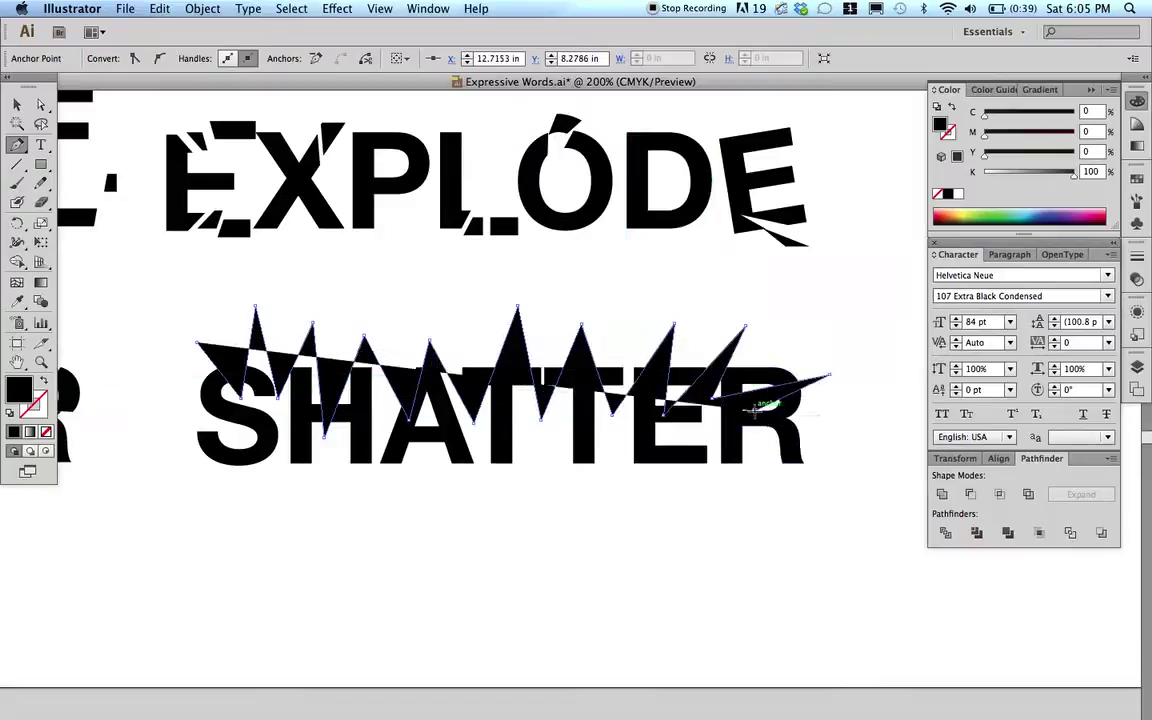
left_click(840, 444)
left_click(733, 422)
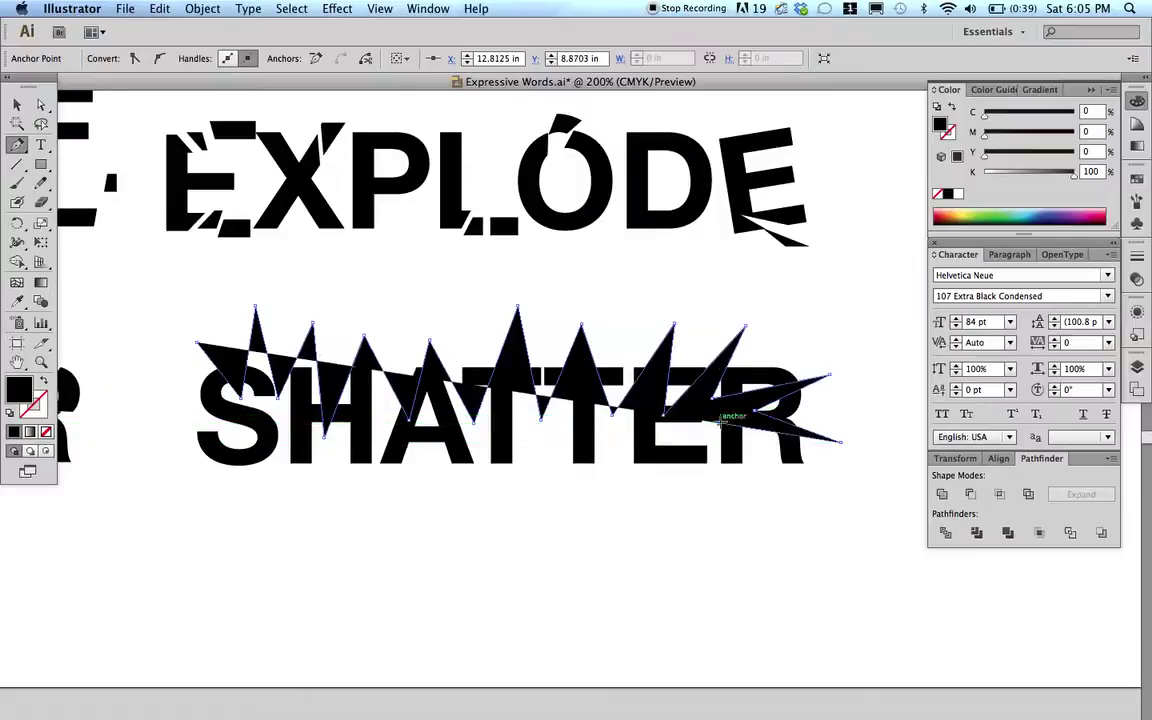
left_click(729, 519)
left_click(698, 421)
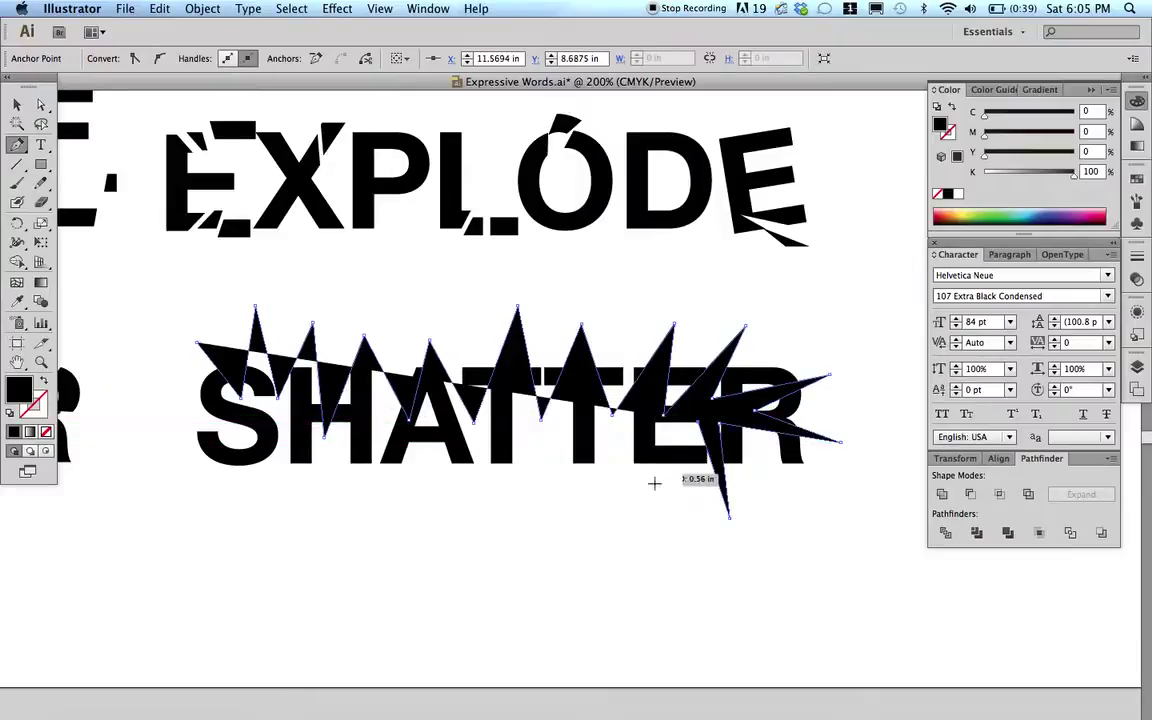
- Continue the zigzag's spikes back along the lower half of SHATTER and close the shape at its starting point above the S
left_click(638, 519)
left_click(643, 405)
left_click(588, 494)
left_click(581, 406)
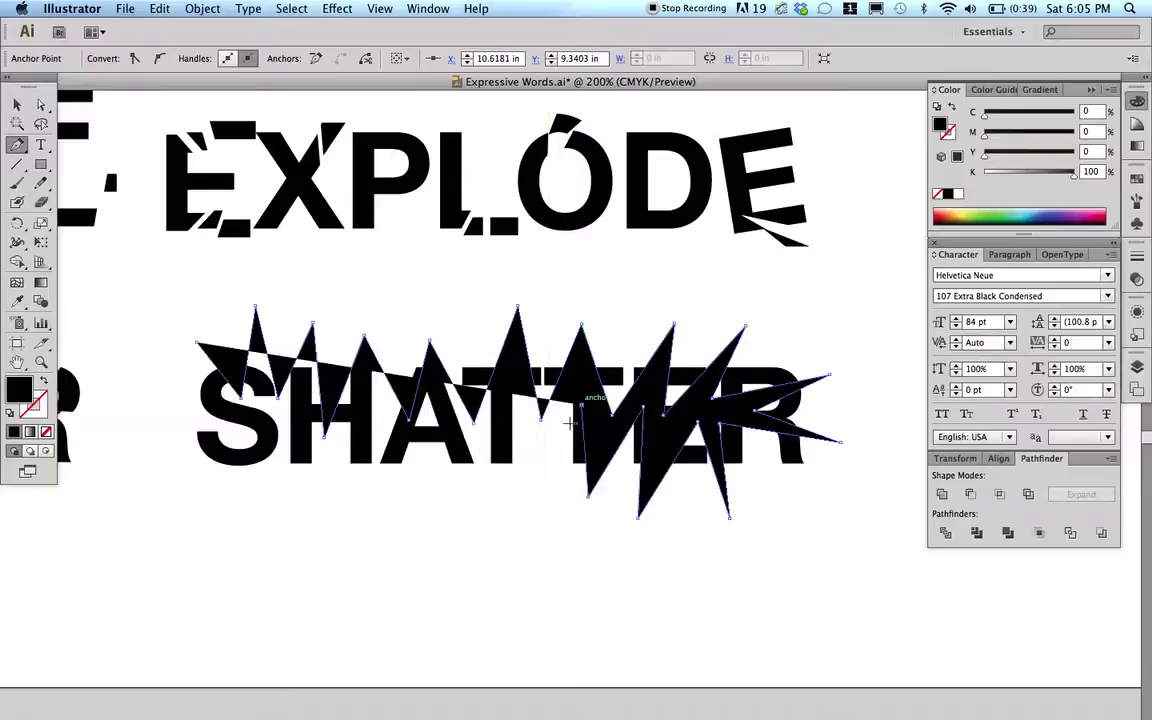
left_click(532, 486)
left_click(517, 398)
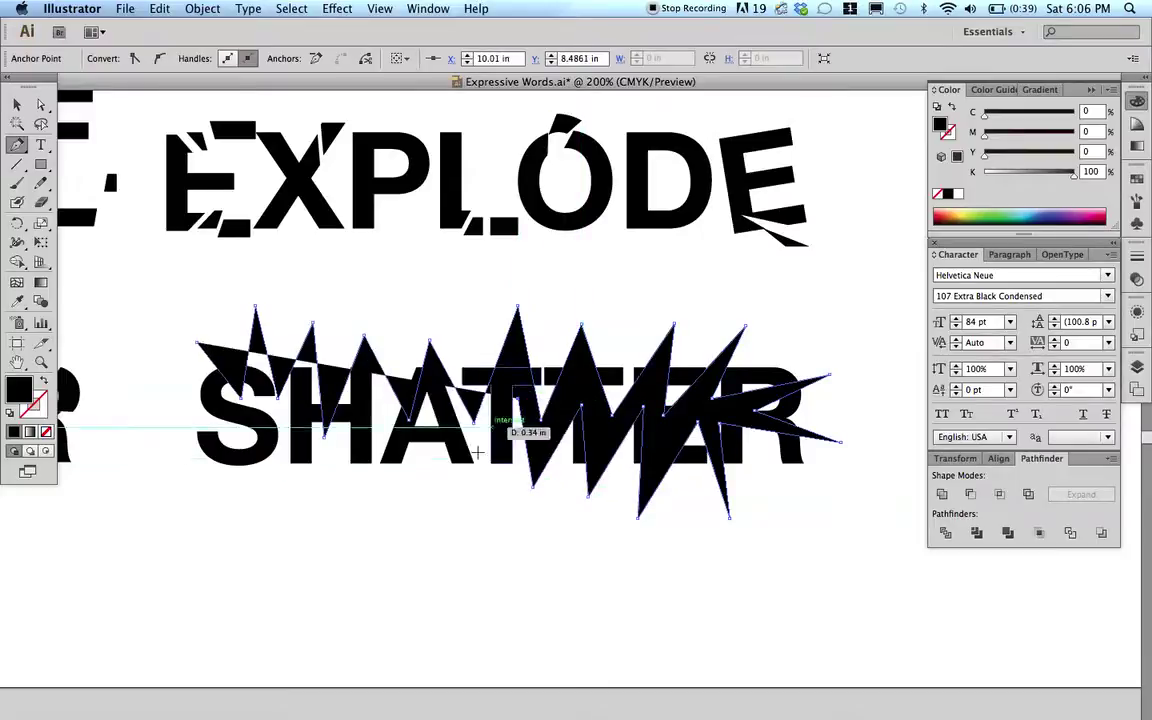
left_click(463, 481)
left_click(430, 340)
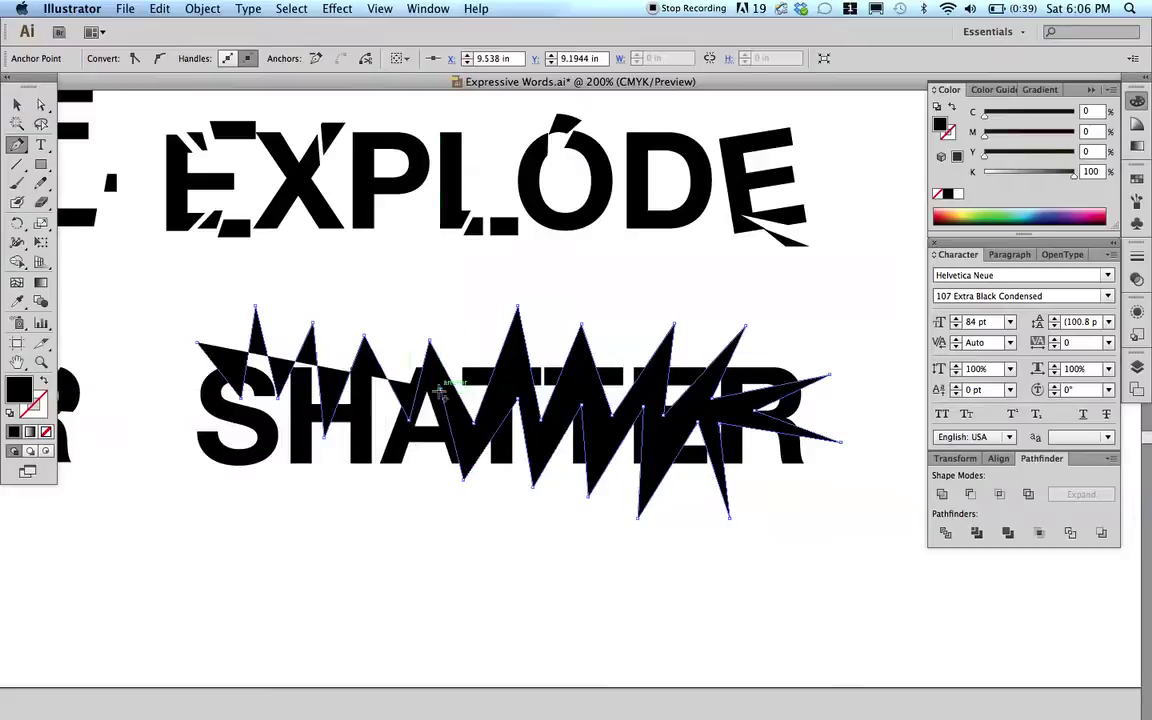
left_click(406, 486)
left_click(372, 390)
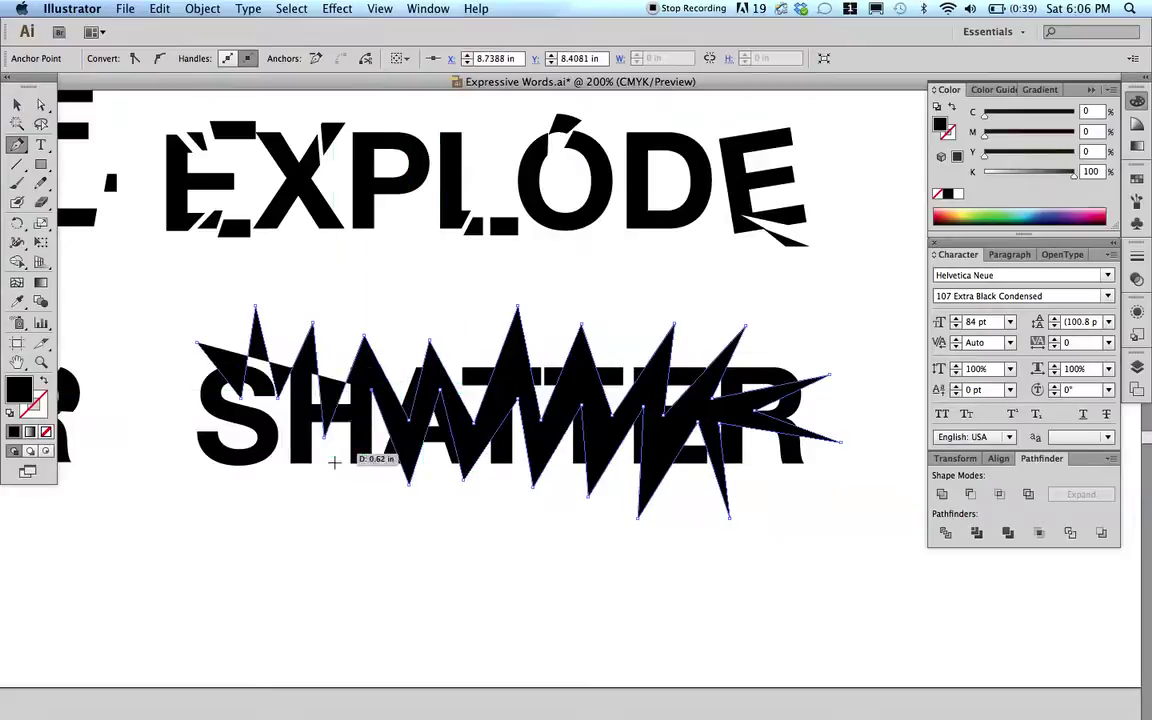
left_click(320, 492)
left_click(303, 412)
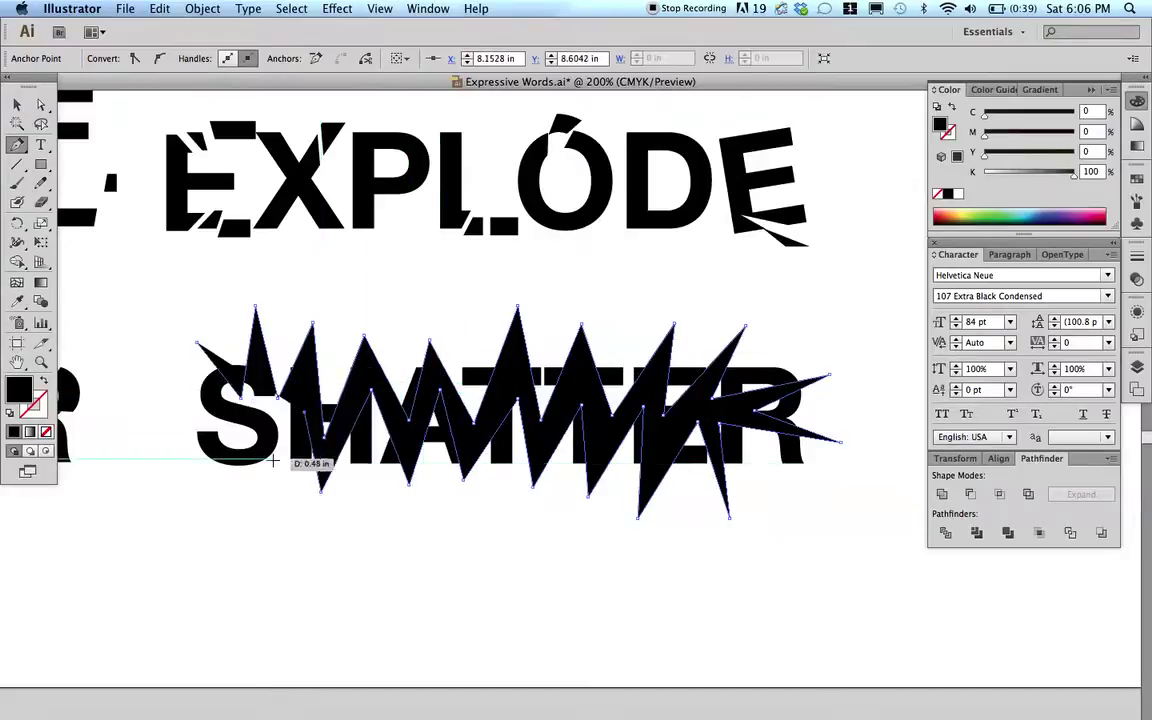
left_click(262, 406)
left_click(229, 481)
left_click(204, 397)
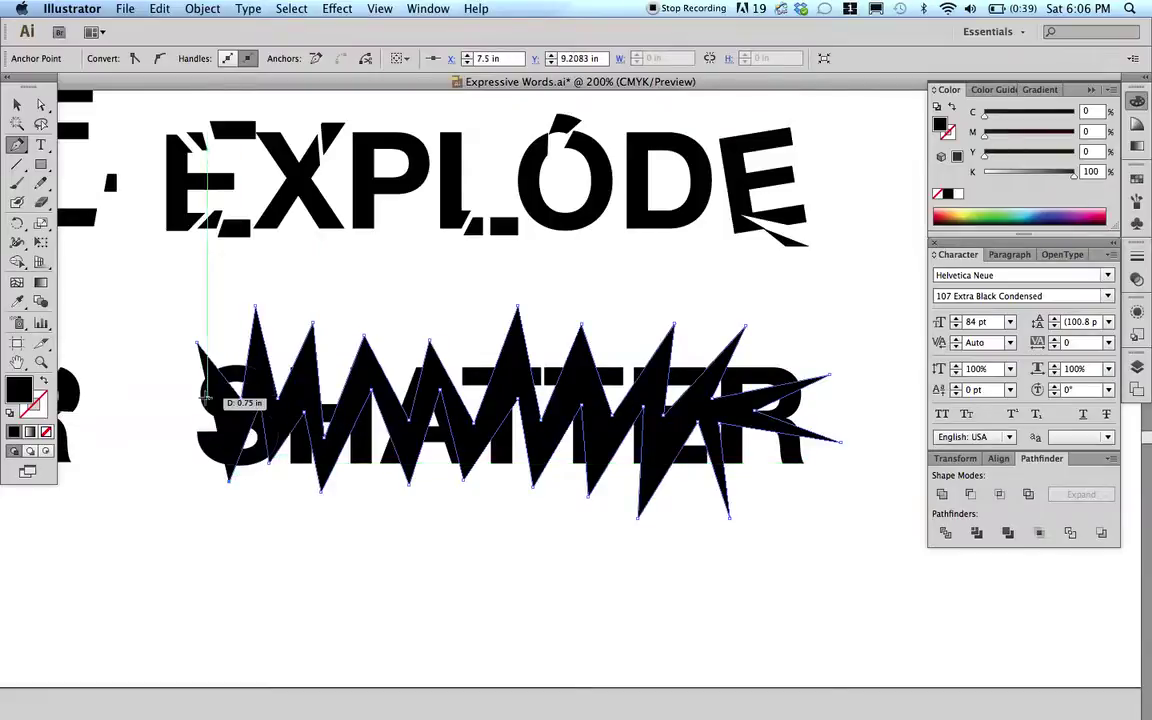
left_click(197, 344)
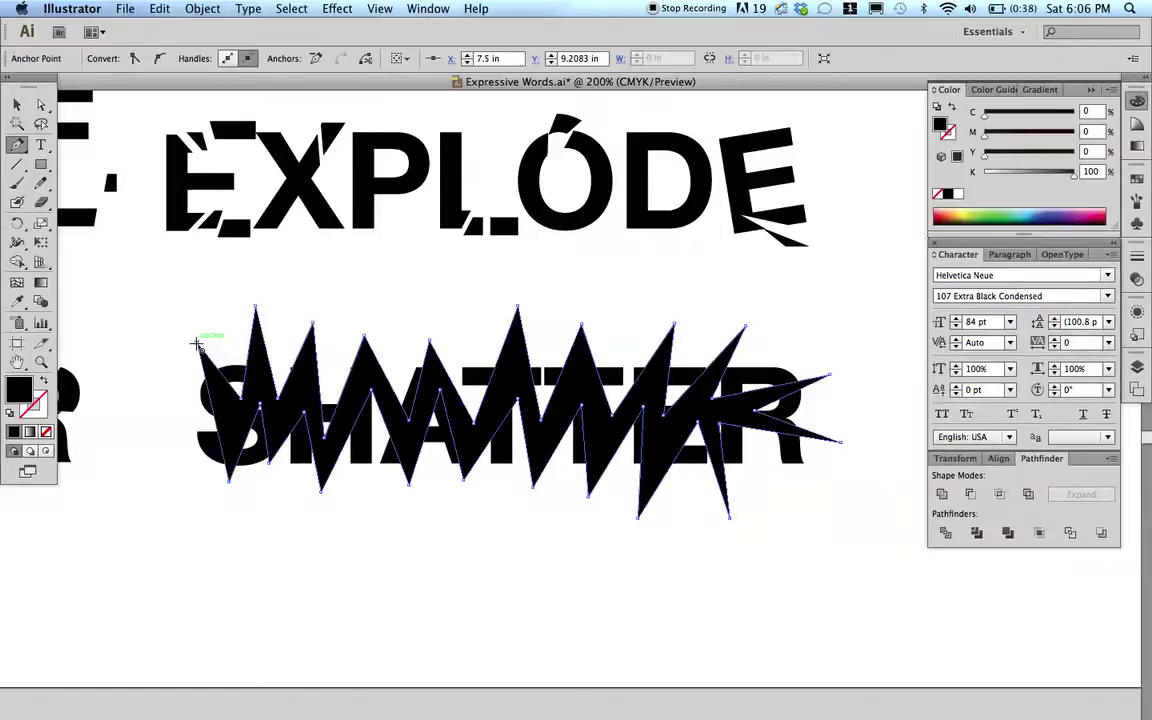
- Delete the stray object in the empty area below SHATTER
left_click(15, 107)
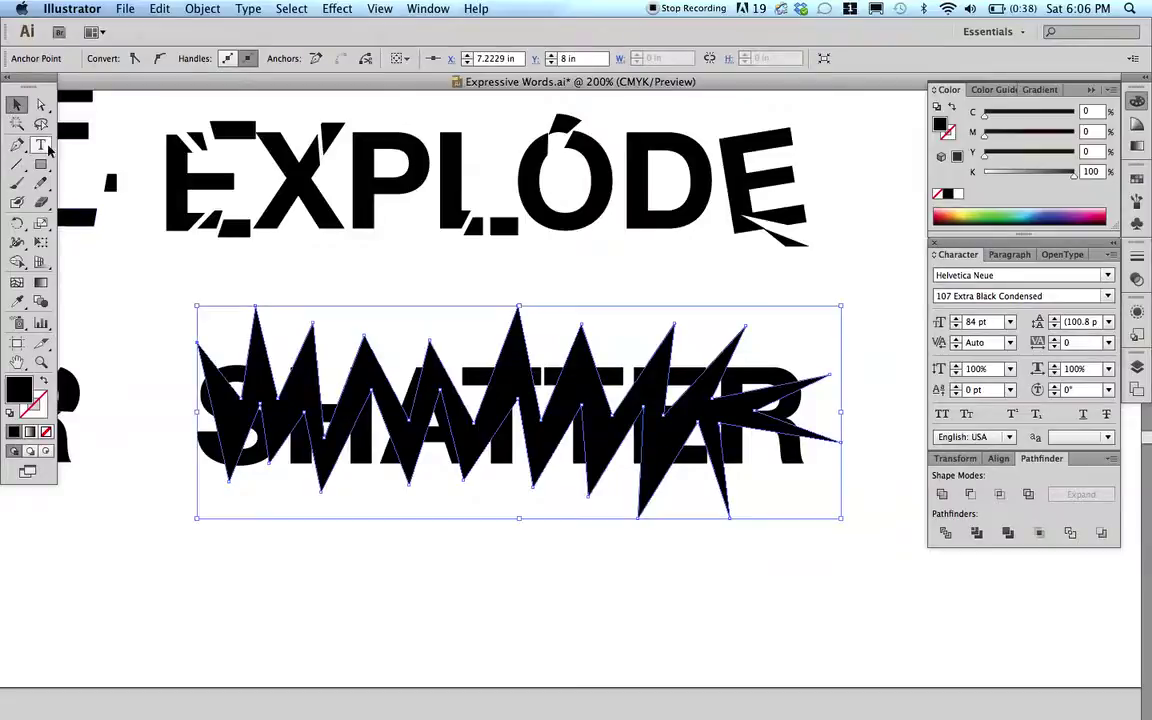
left_click_drag(147, 286, 879, 565)
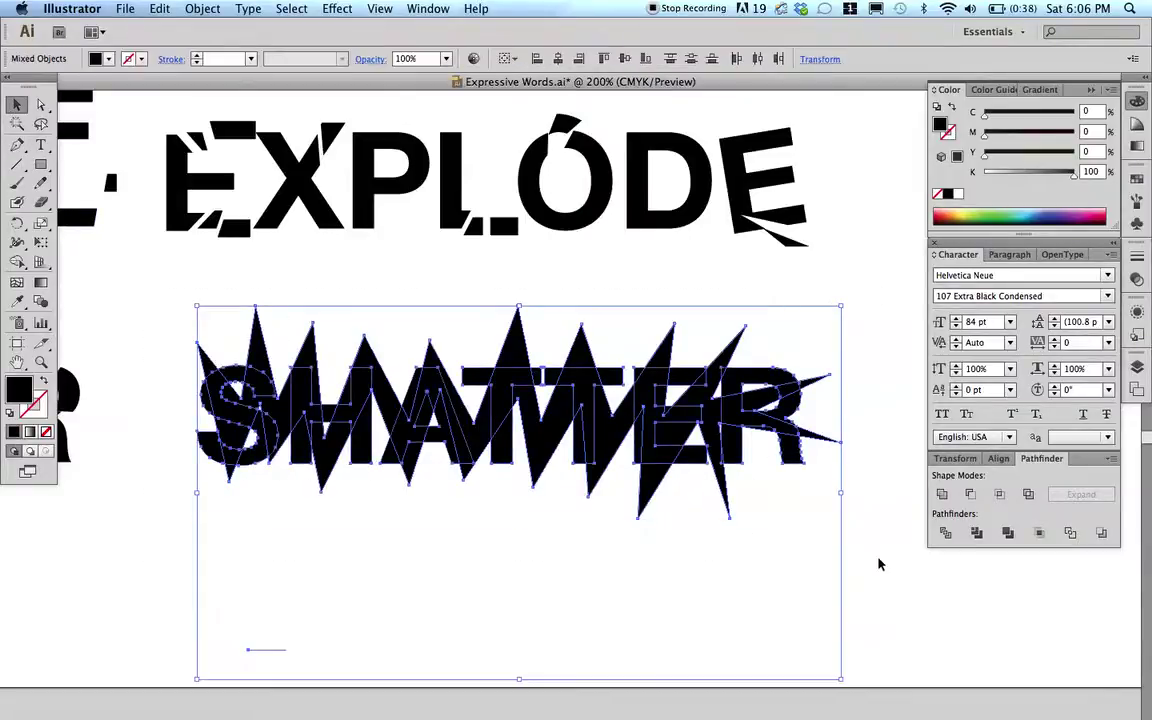
left_click(141, 630)
left_click_drag(170, 609, 321, 658)
key("Delete")
- Split SHATTER and the zigzag shape into separate pieces with Pathfinder Divide and deselect them
left_click_drag(151, 306, 848, 530)
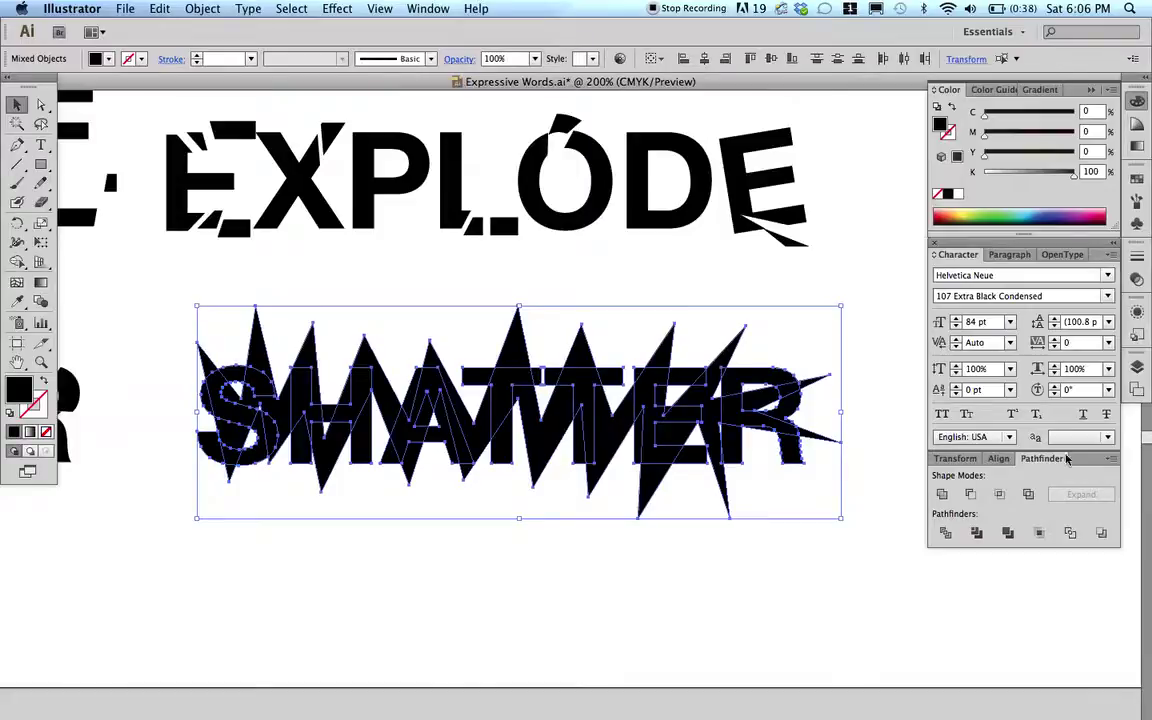
left_click(947, 534)
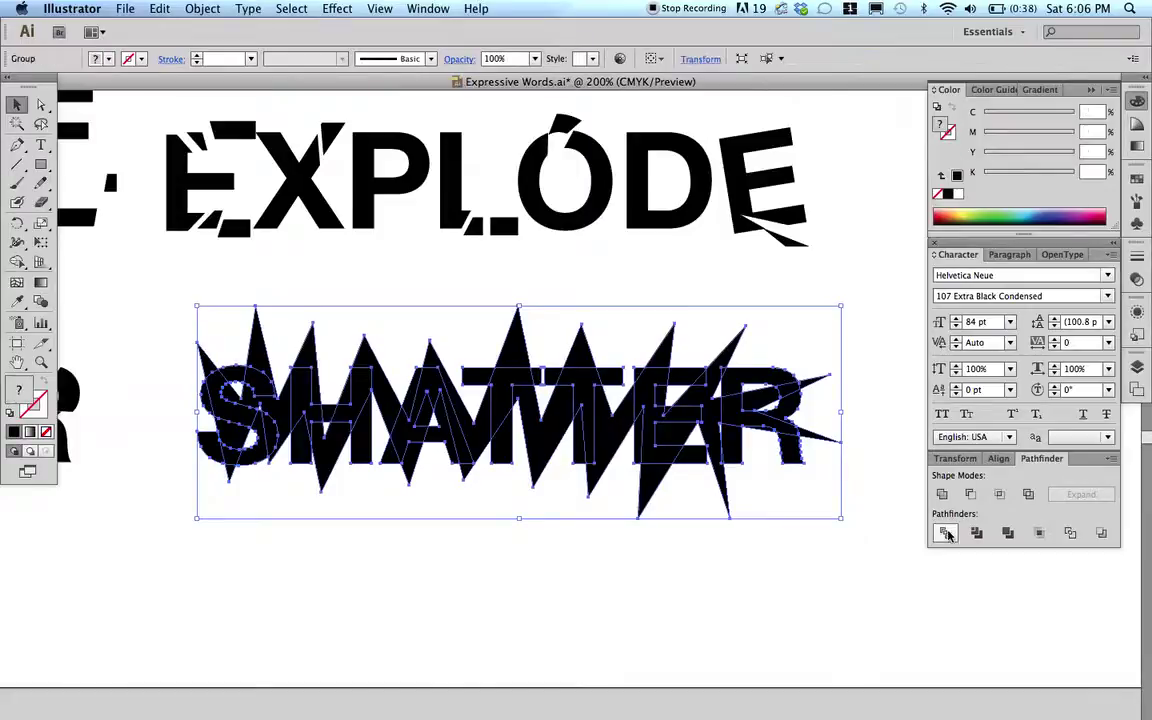
left_click(823, 558)
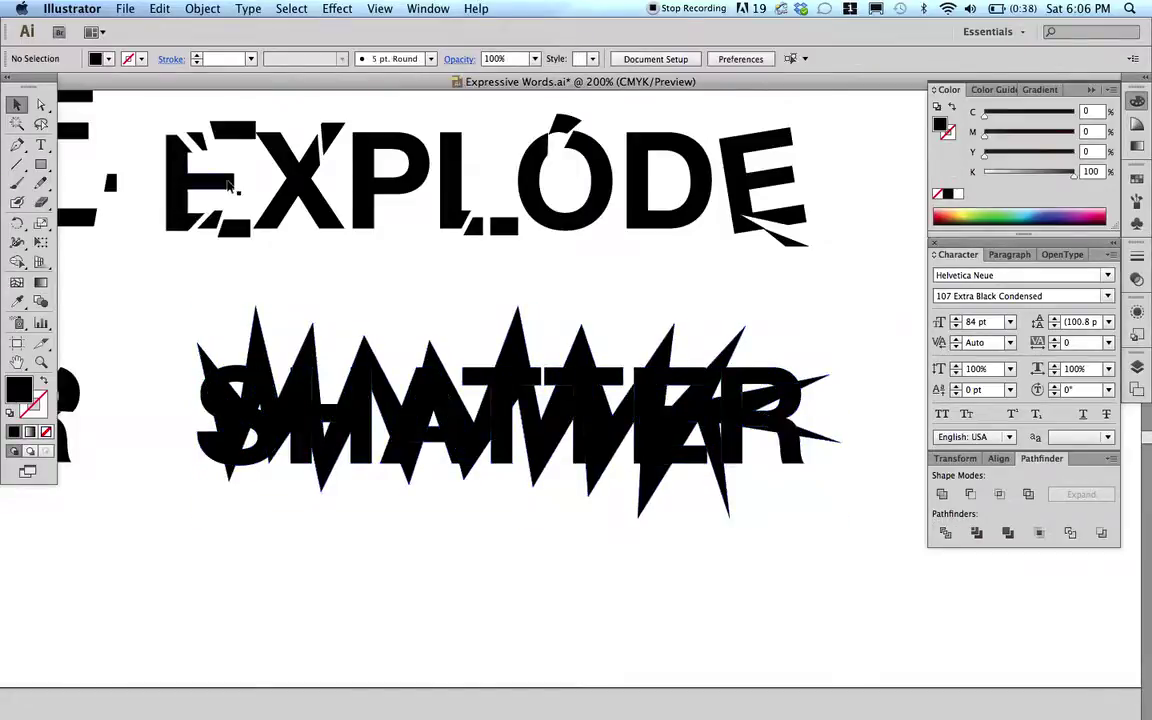
- Delete the leftover zigzag fragments sticking out above, below and to the right of SHATTER, using the Direct Selection tool
left_click(41, 104)
left_click_drag(153, 273, 810, 363)
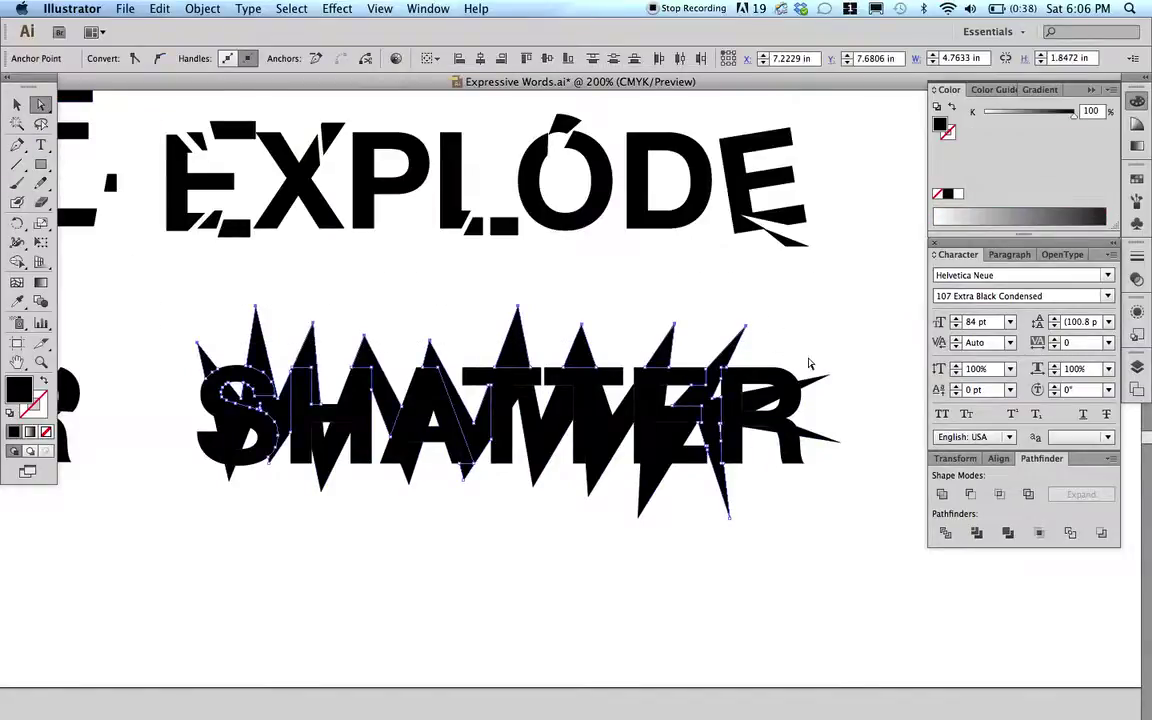
key("Delete")
left_click_drag(105, 527, 687, 484)
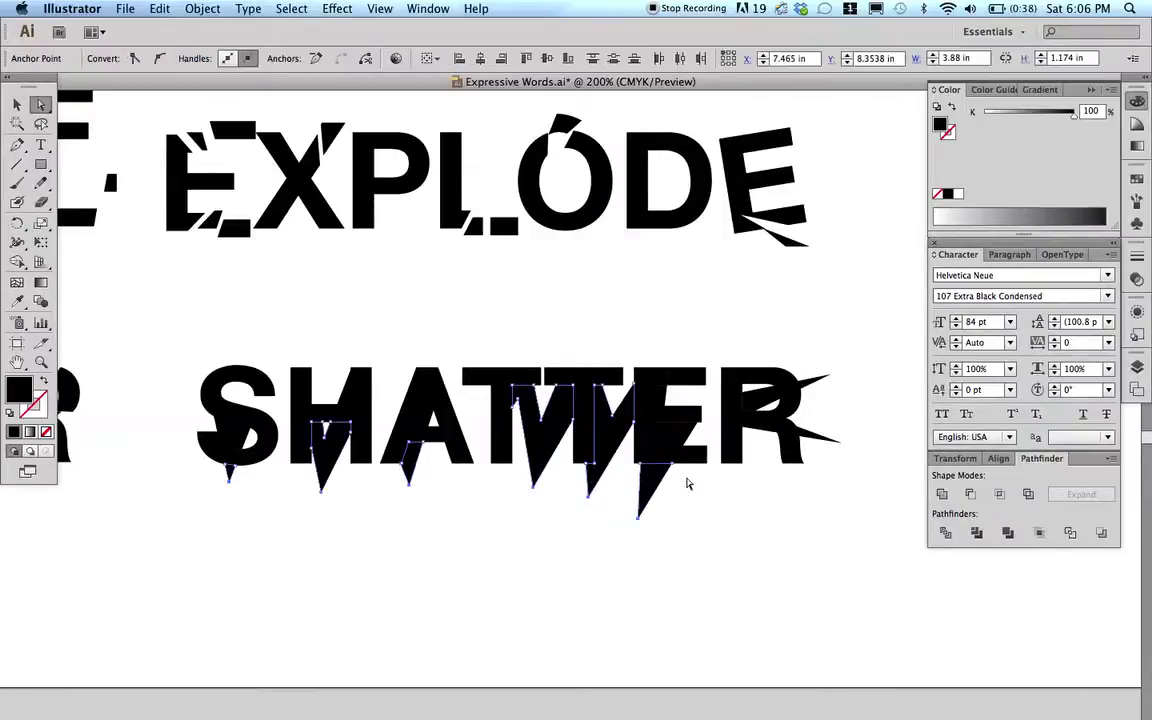
key("Delete")
left_click_drag(869, 316, 819, 464)
key("Delete")
- Remove the leftover zigzag fragments filling the gaps around the strokes of the R and the E
left_click_drag(778, 390, 758, 402)
key("Delete")
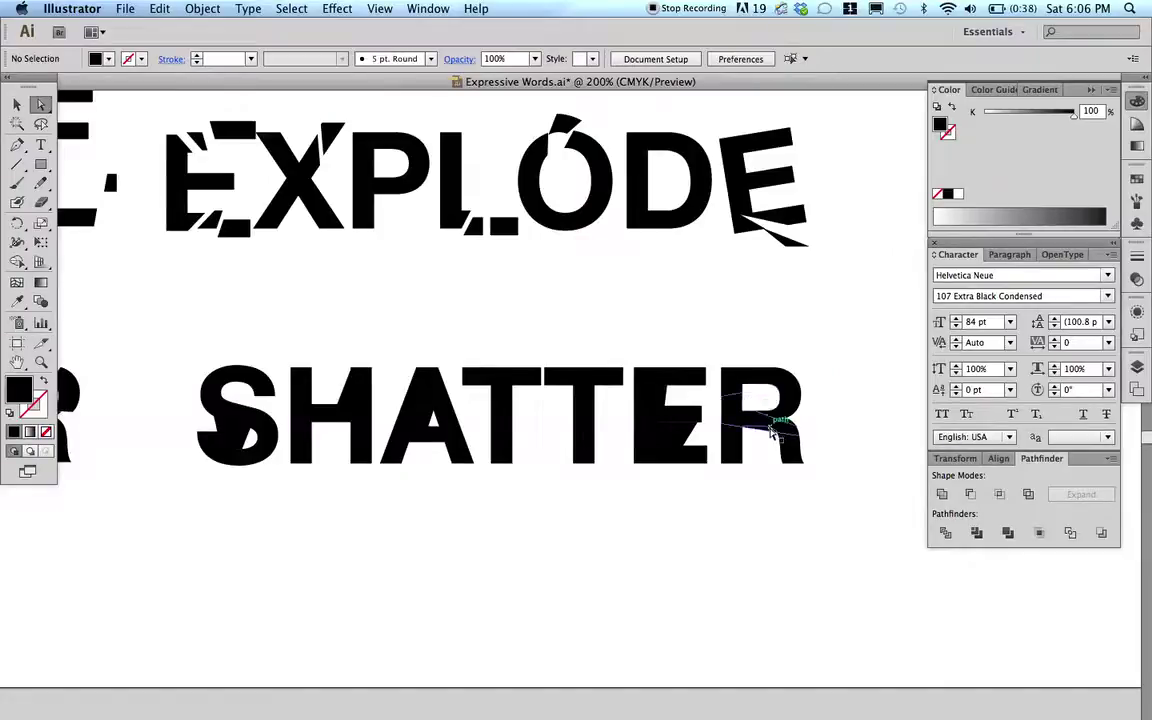
left_click(771, 430)
key("Delete")
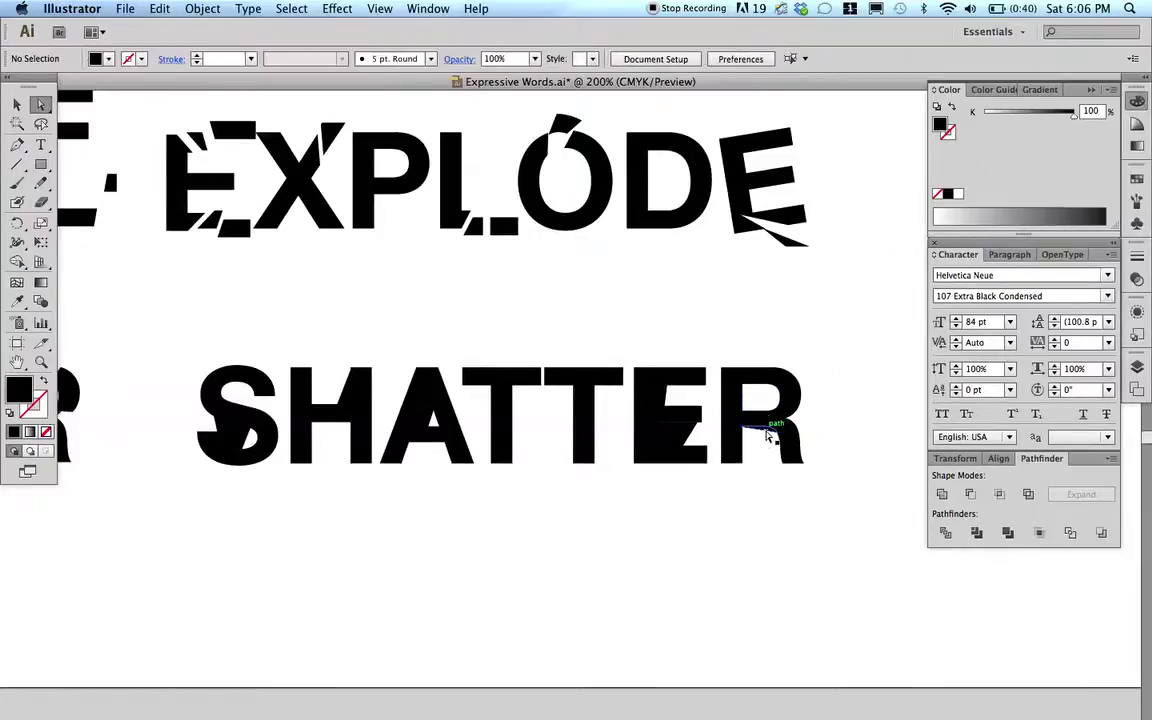
left_click(767, 433)
key("Delete")
left_click_drag(655, 424, 664, 399)
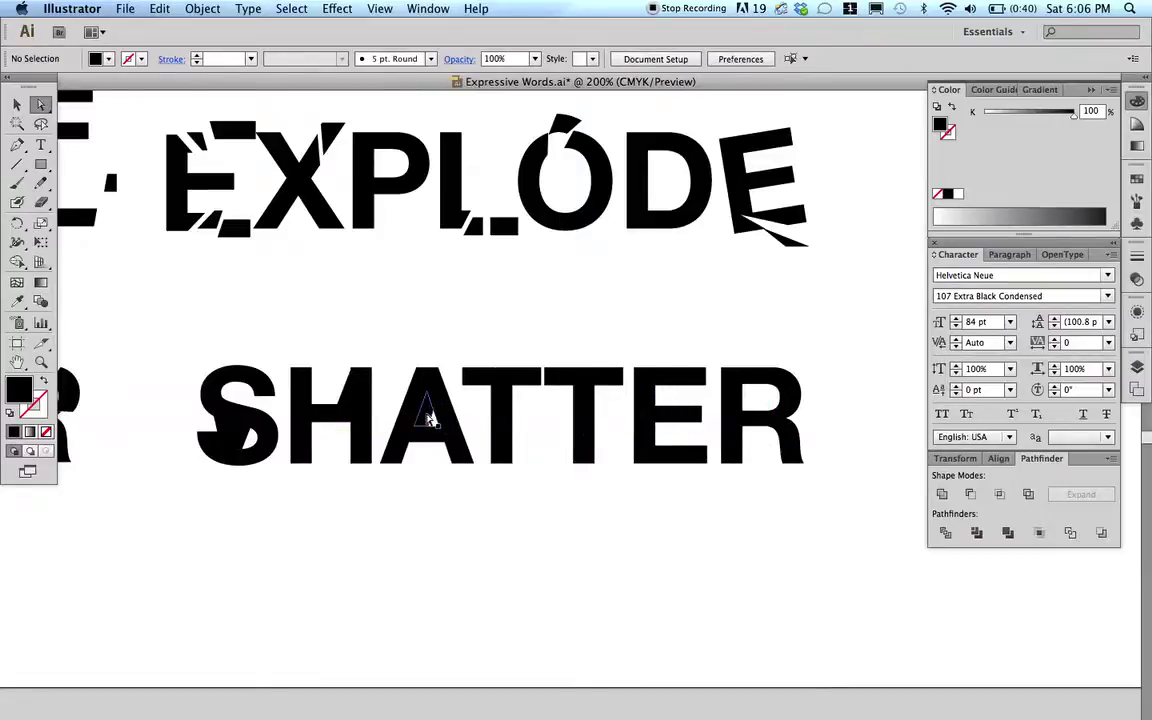
- Clear the selection and switch the artwork display to Outline view
left_click(360, 391)
left_click(335, 321)
left_click(381, 8)
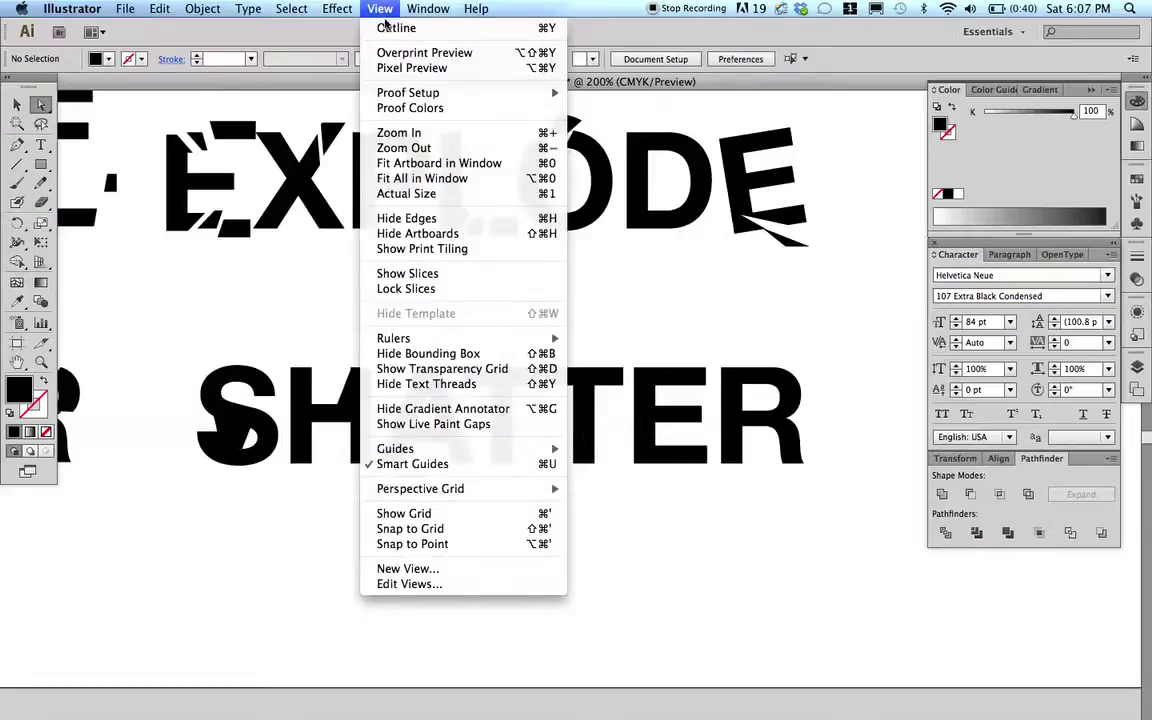
left_click(385, 30)
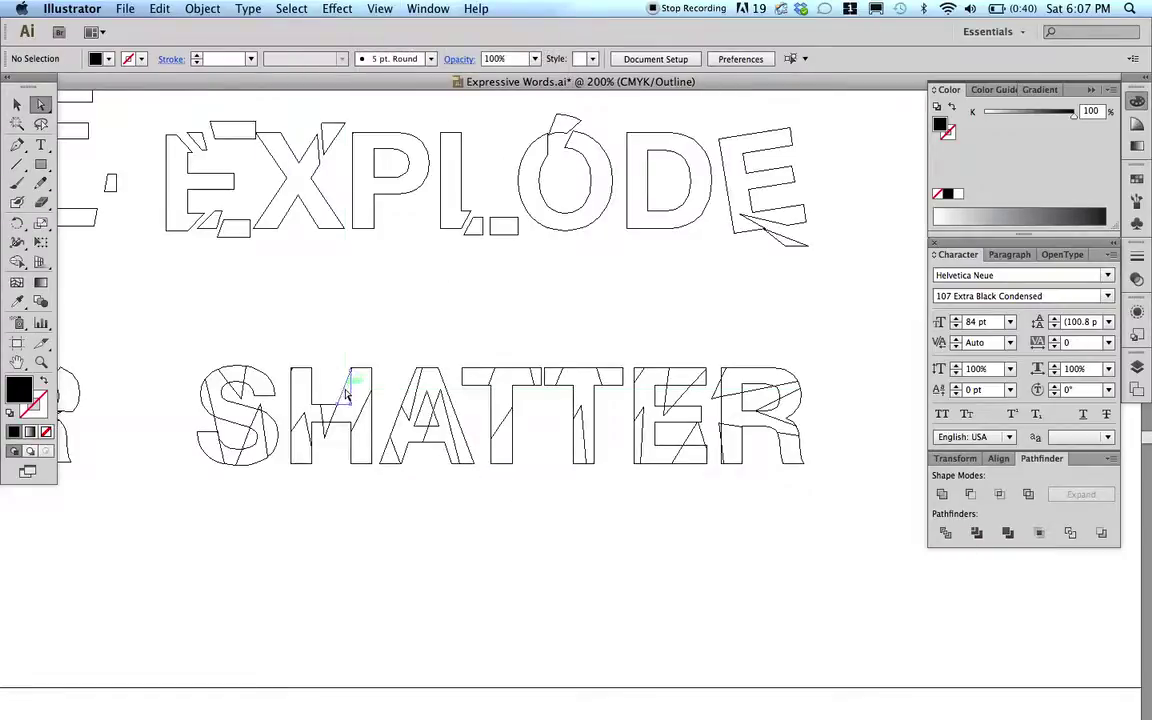
- Delete the remaining zigzag fragments in the gaps of the H, the S, the E and the R
key("slash")
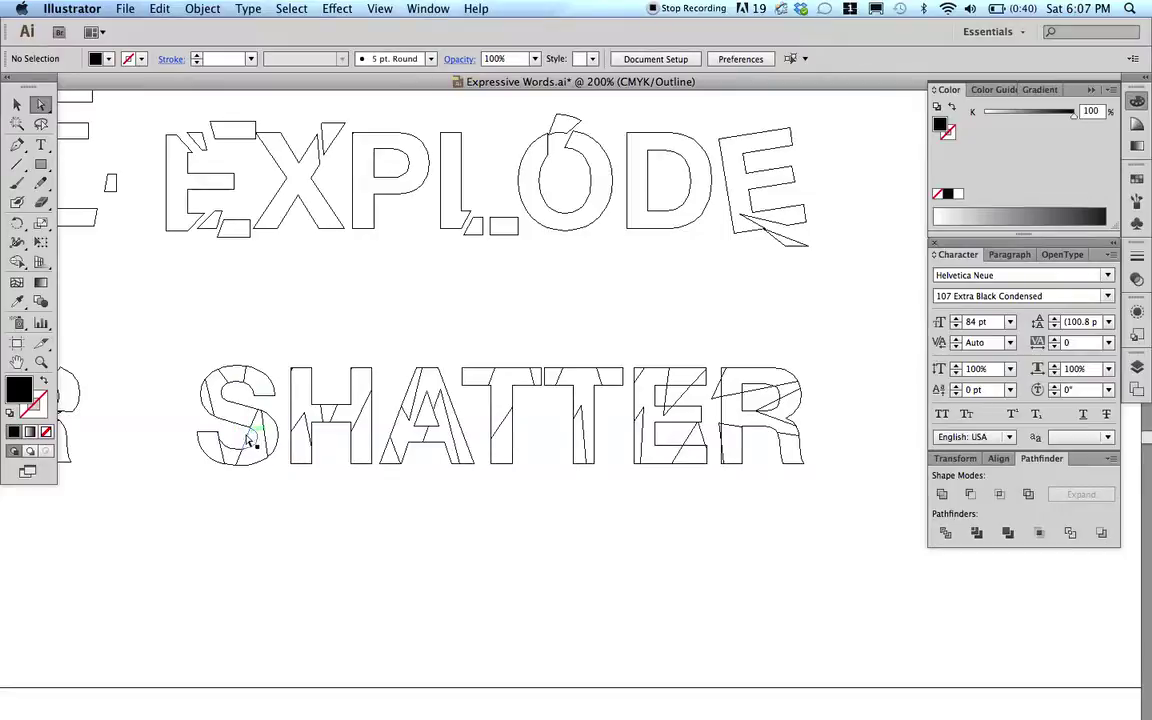
key("slash")
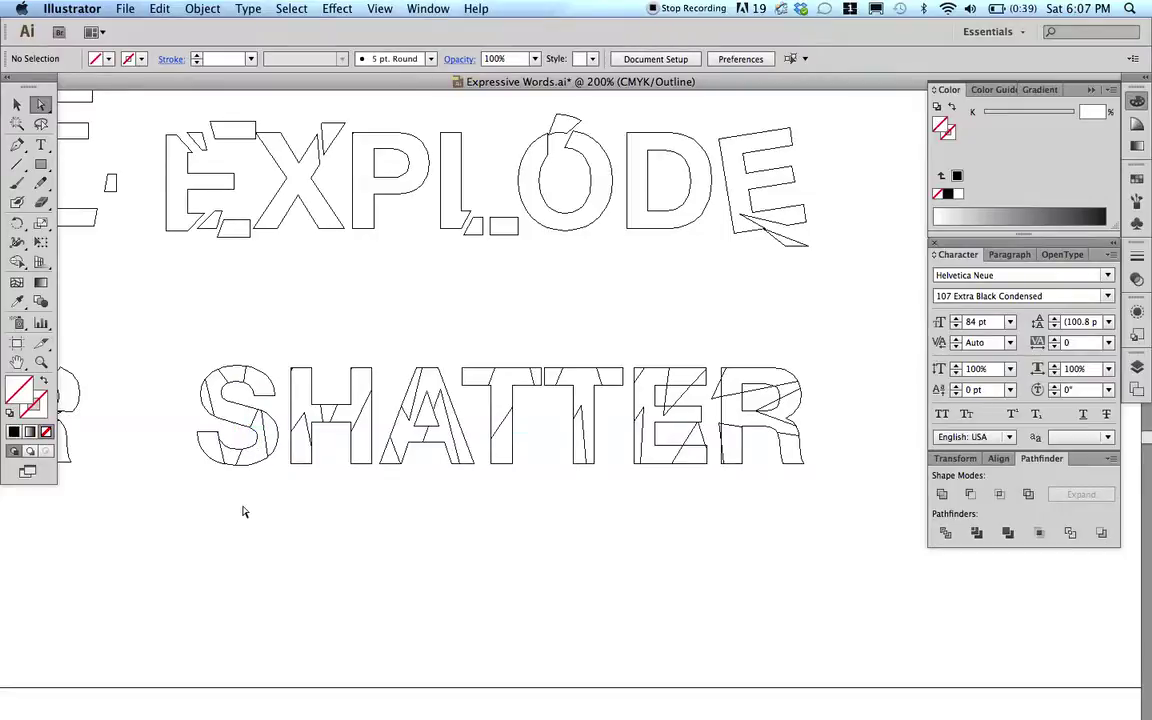
left_click(713, 403)
left_click(695, 404)
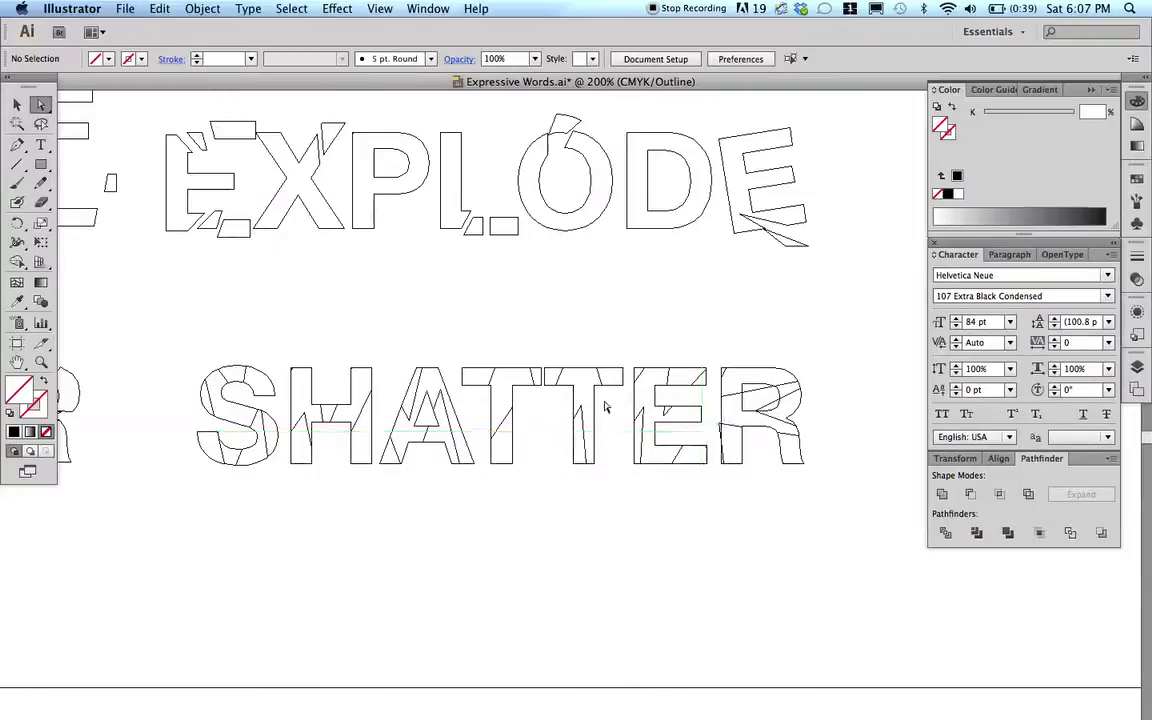
- Delete the leftover zigzag fragments inside the bowl of the R and along its left edge
mouse_move(722, 378)
left_mouse_down()
mouse_move(771, 391)
mouse_move(770, 410)
mouse_move(772, 400)
left_mouse_up()
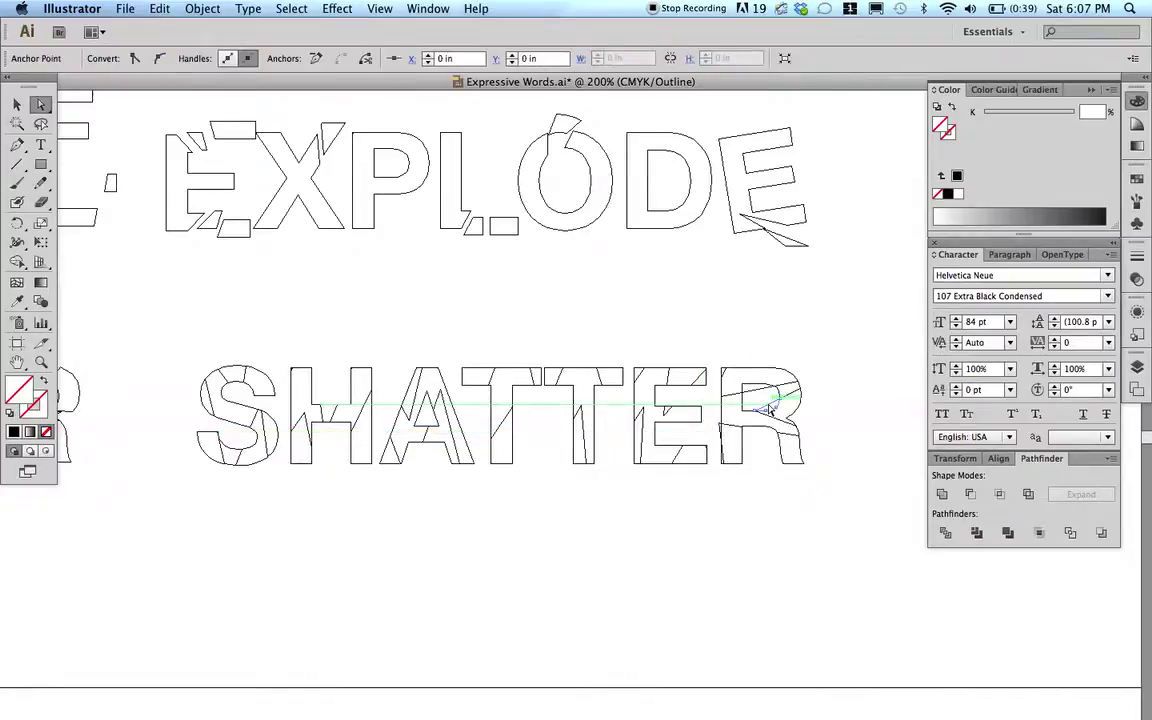
left_click(755, 540)
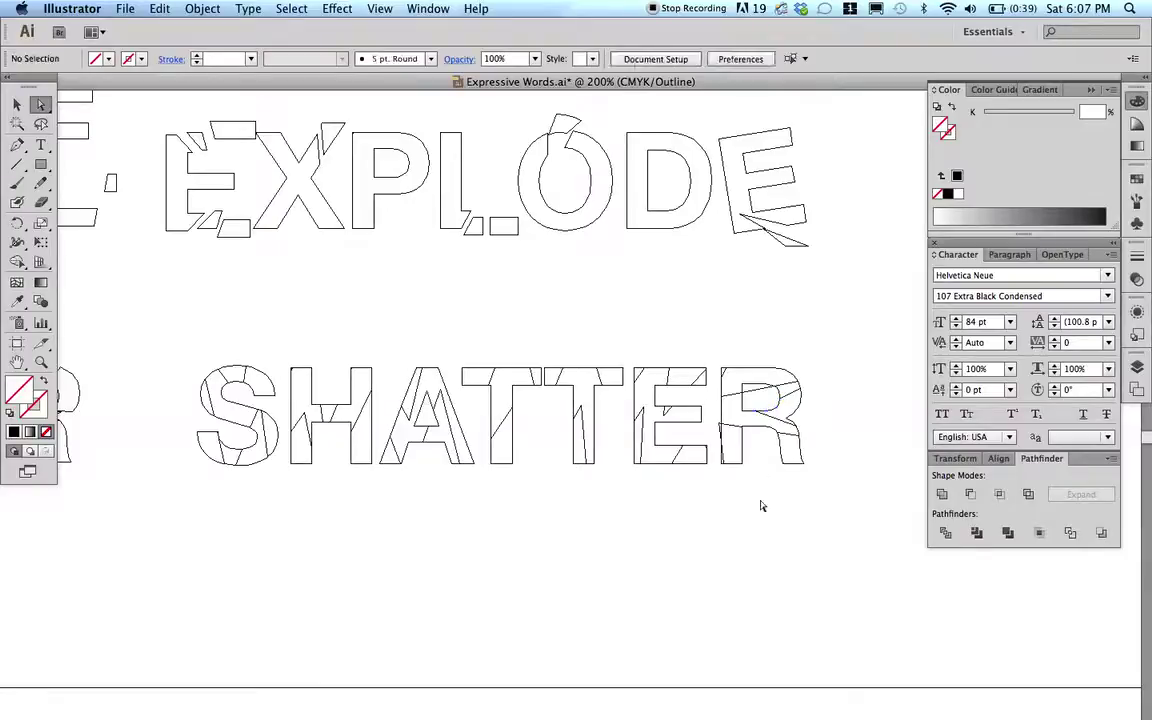
left_click(763, 393)
left_click(735, 420)
left_click(722, 428)
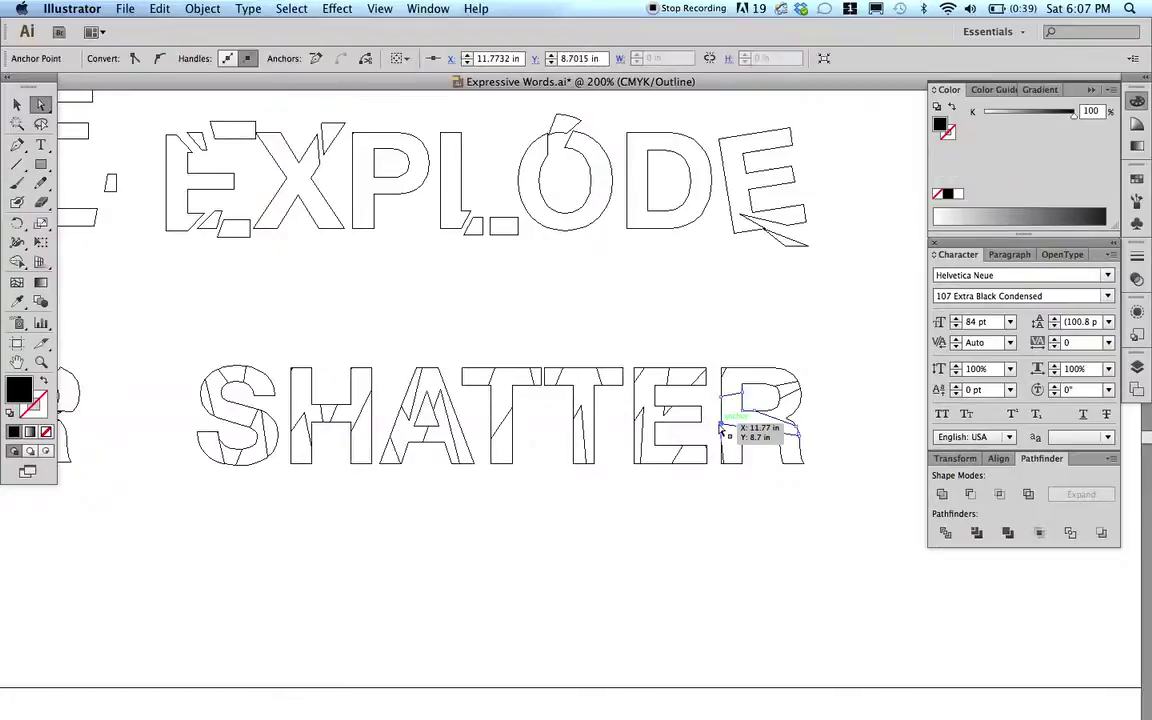
left_click(716, 486)
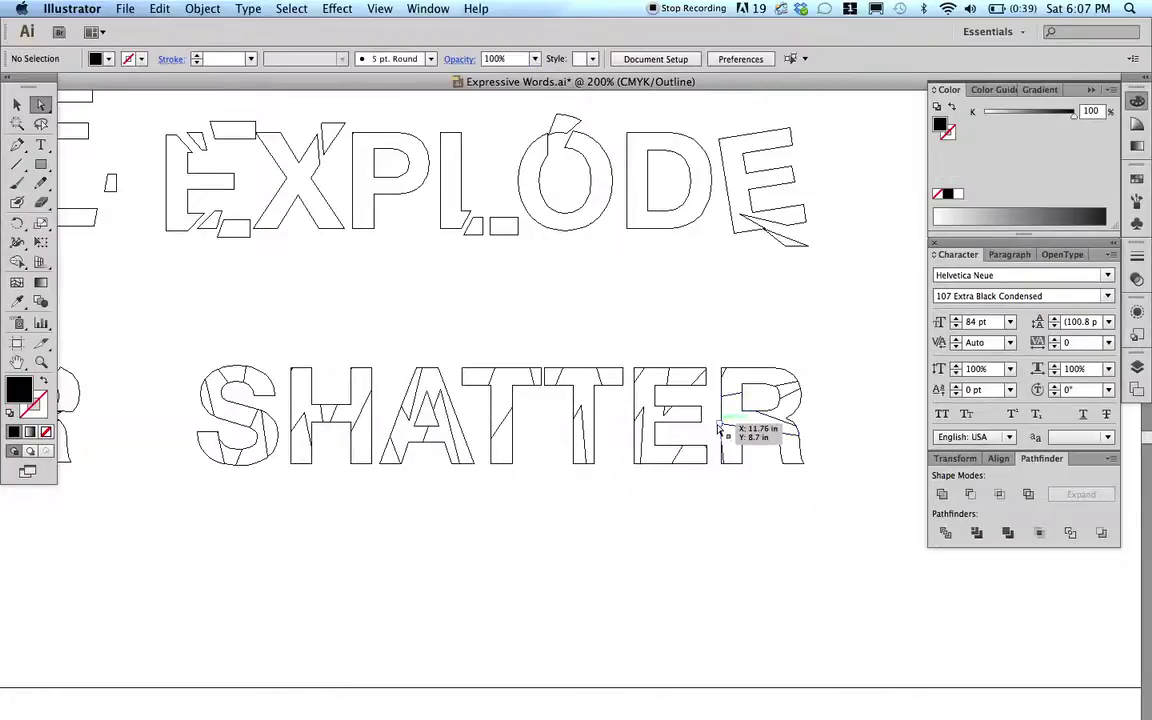
left_click(718, 428)
left_click(717, 525)
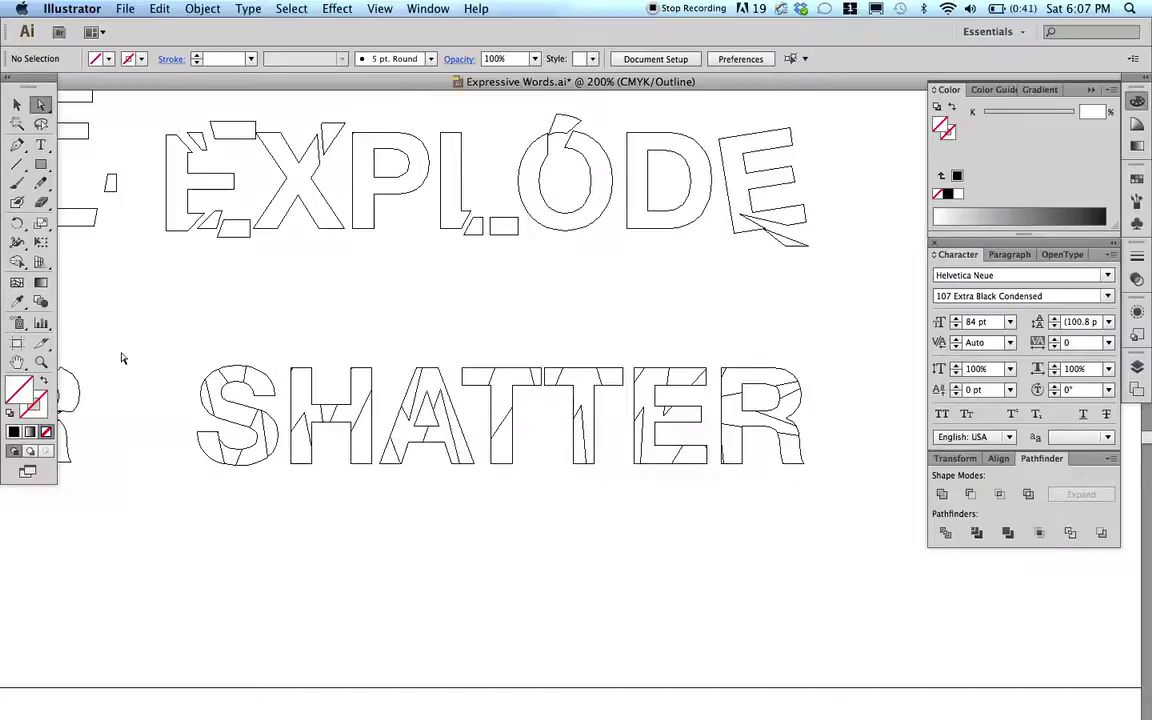
- Ungroup the divided SHATTER artwork with the whole word selected, then clear the selection
left_click(18, 105)
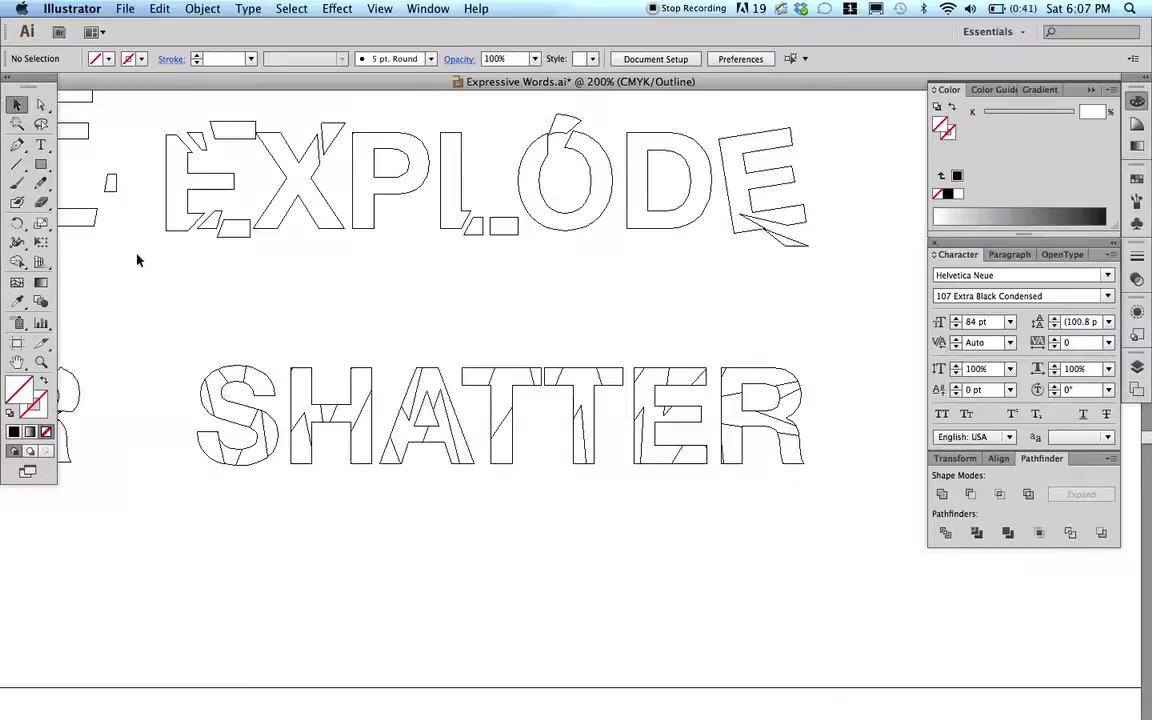
left_click(205, 392)
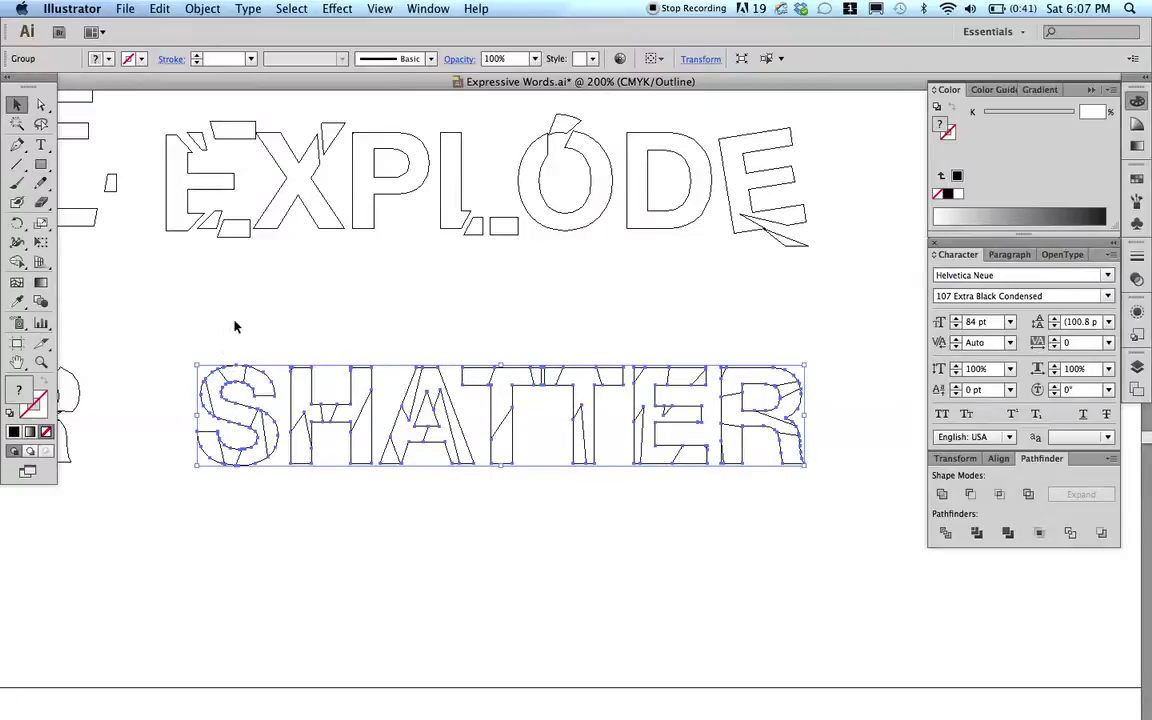
left_click(209, 12)
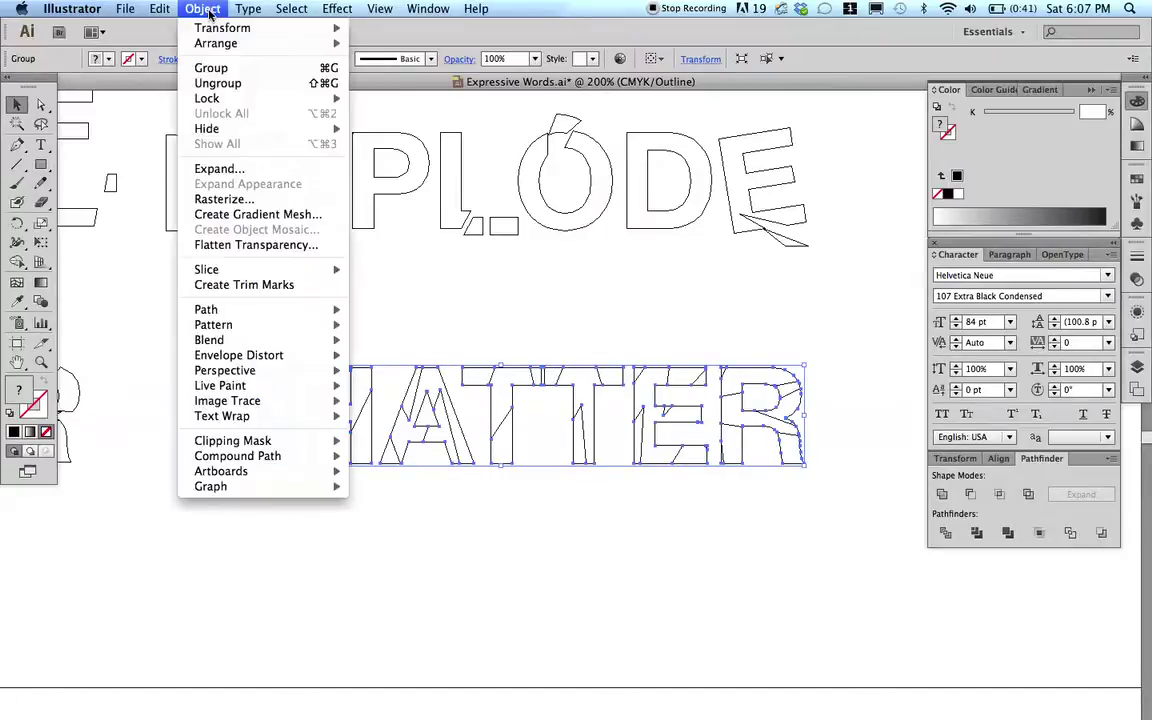
left_click(214, 86)
left_click(193, 309)
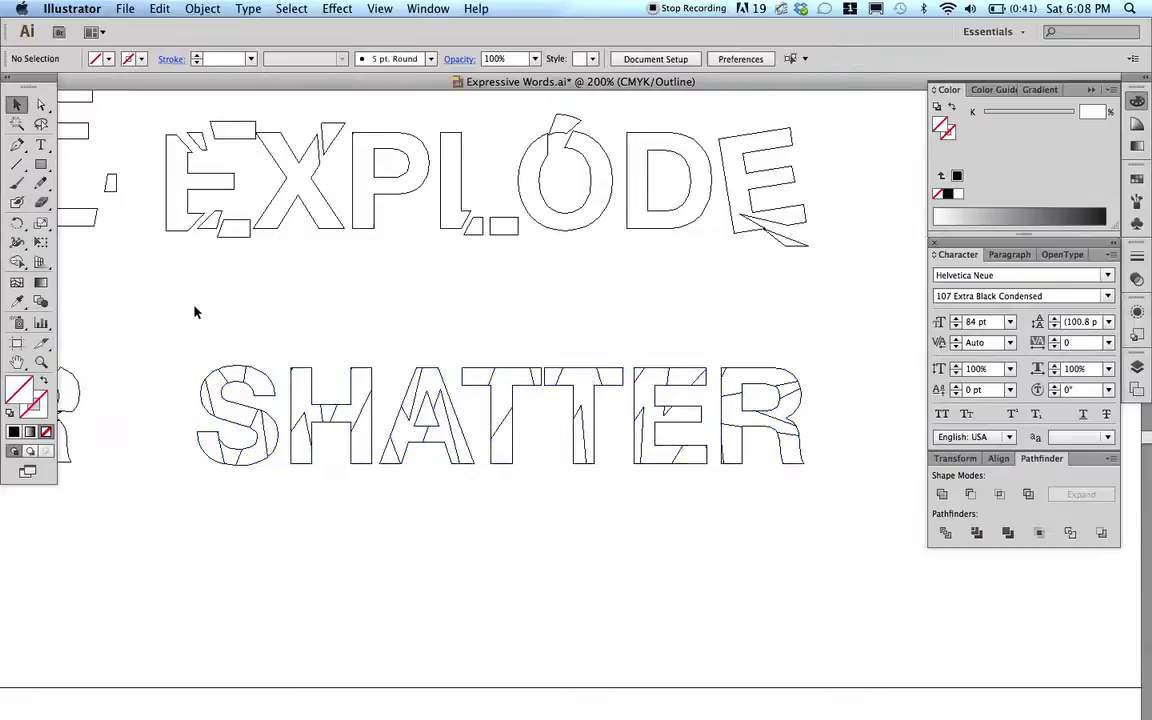
- Nudge the upper-left fragment of the S slightly left and move its top fragment slightly upward
left_click(204, 403)
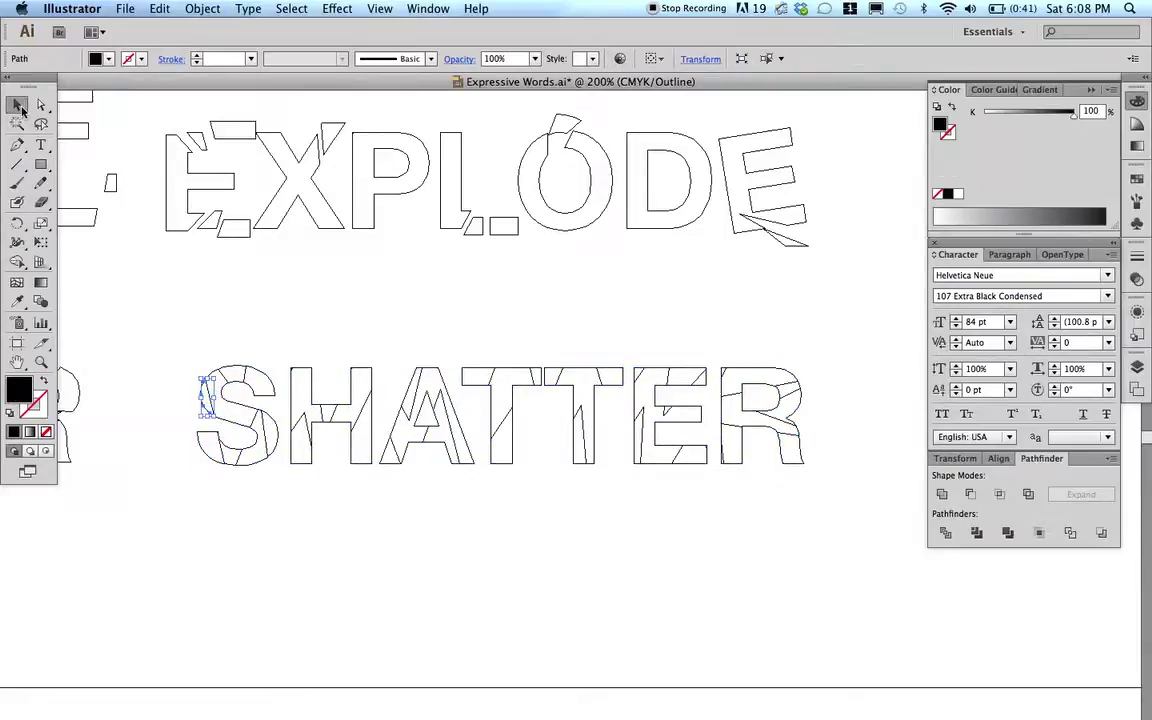
key("Left")
key("Left")
key("Left")
key("Left")
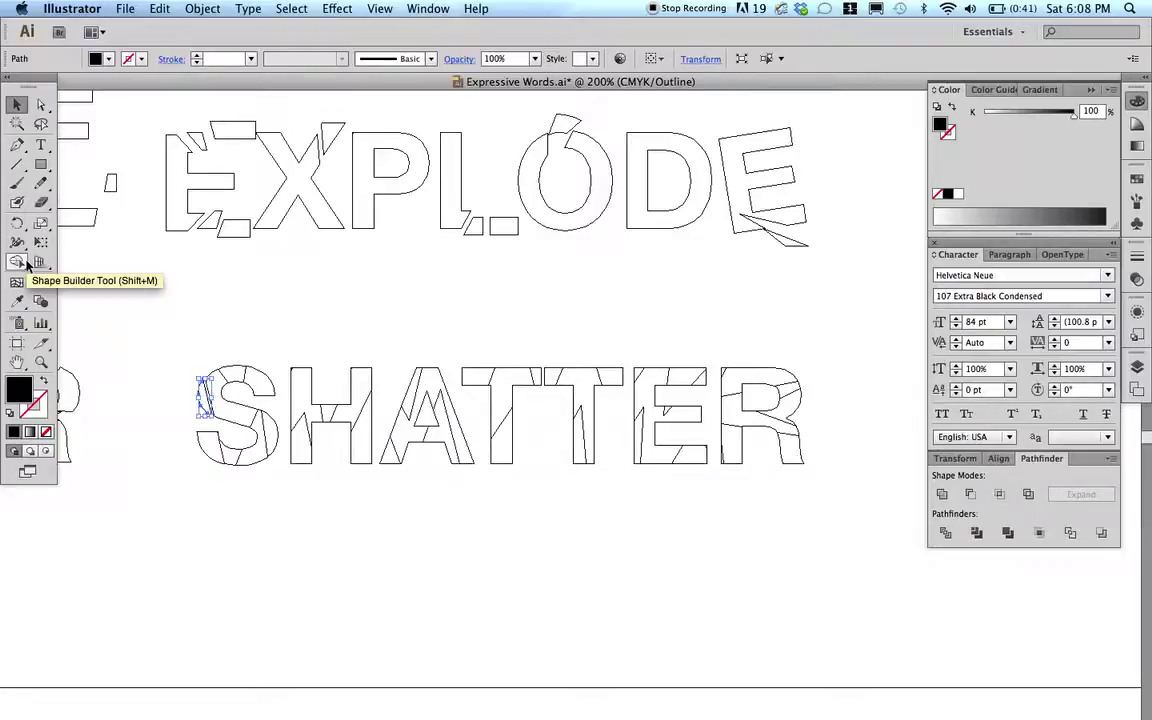
left_click_drag(208, 386, 236, 367)
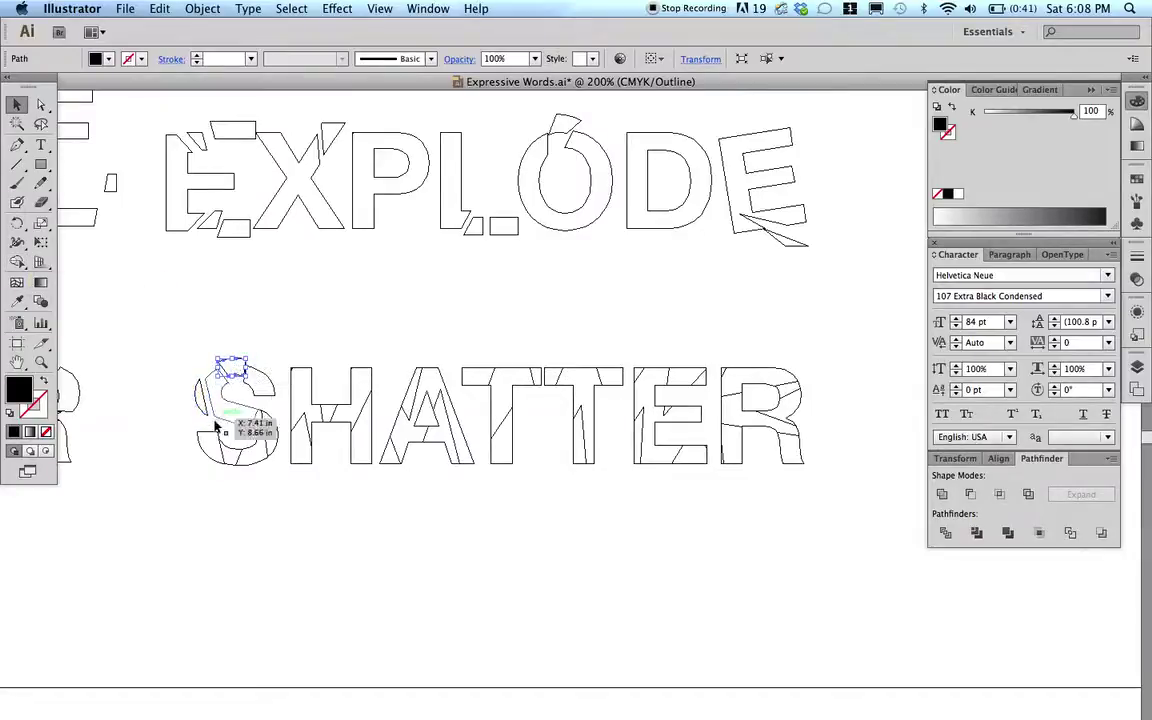
- Move the lower-left fragment of the S outward to the left and rotate it slightly
left_click(200, 447)
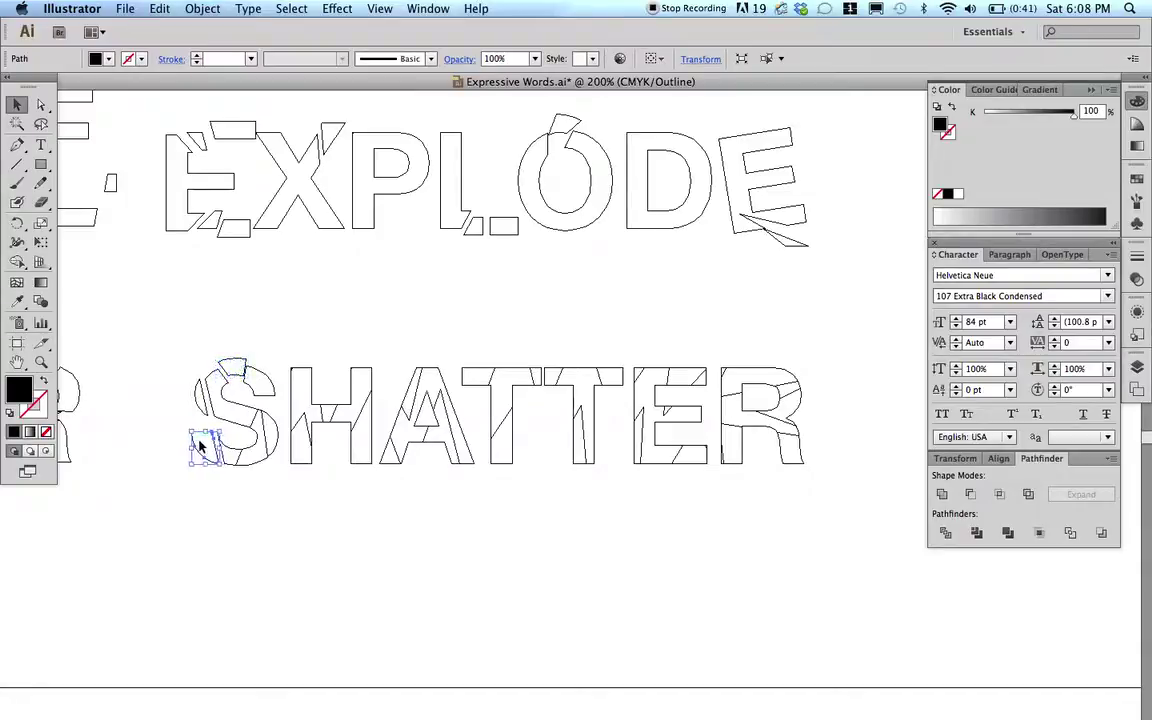
left_click(197, 465)
left_click(193, 455)
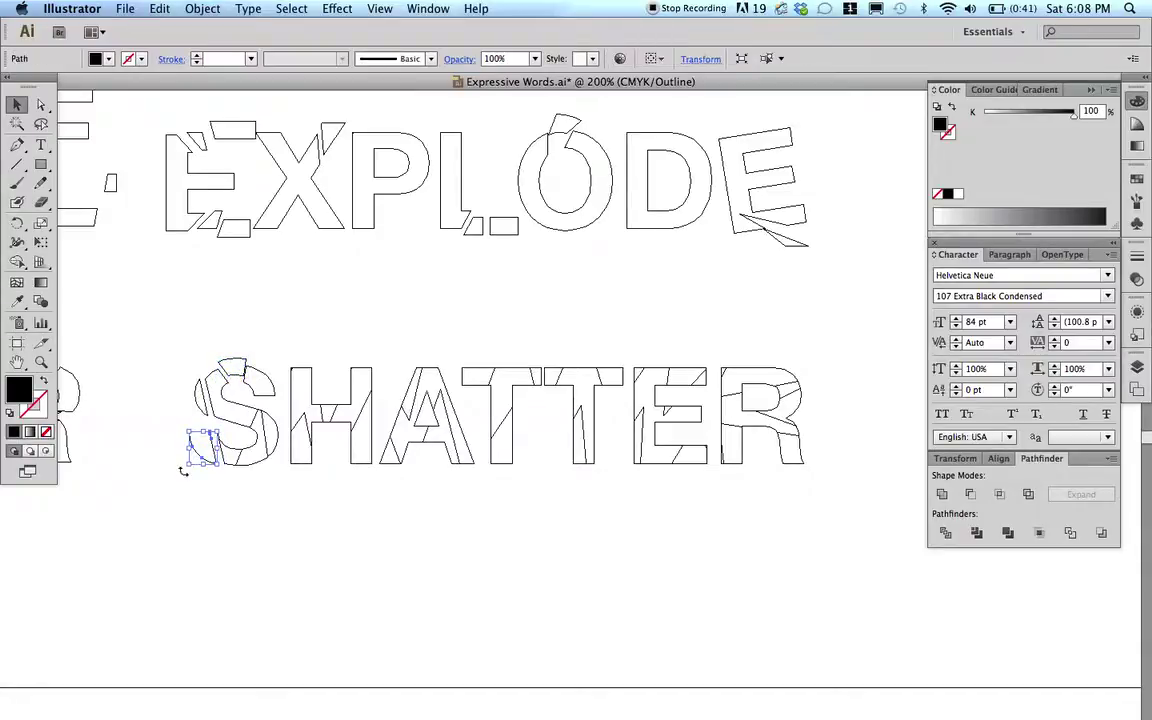
left_click_drag(184, 467, 197, 481)
left_click(197, 481)
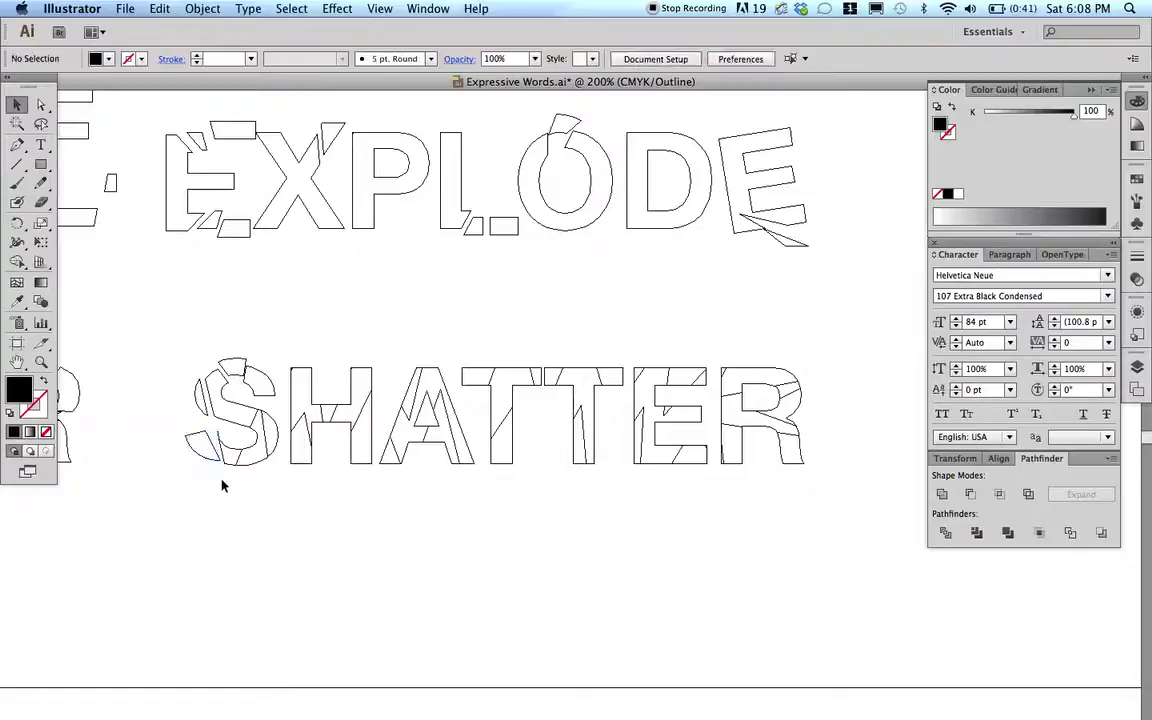
- Shift the upper-left fragment of the H up and to the right, and nudge its upper-right fragment upward
left_click(300, 370)
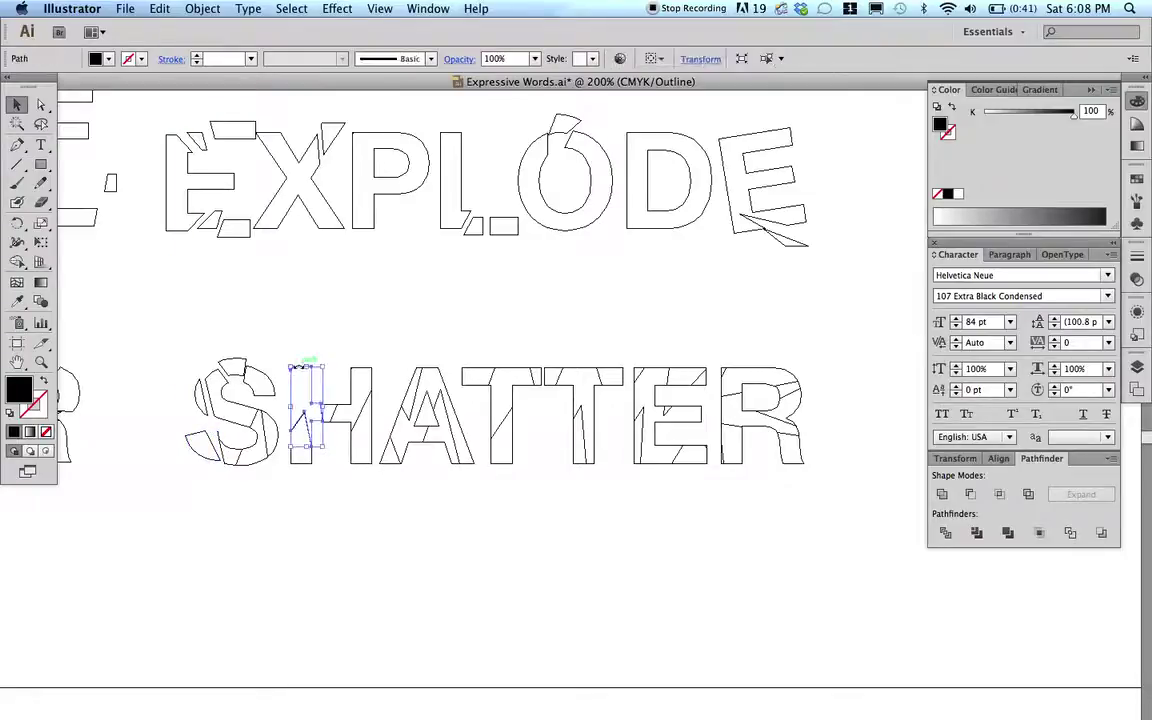
left_click_drag(300, 370, 302, 371)
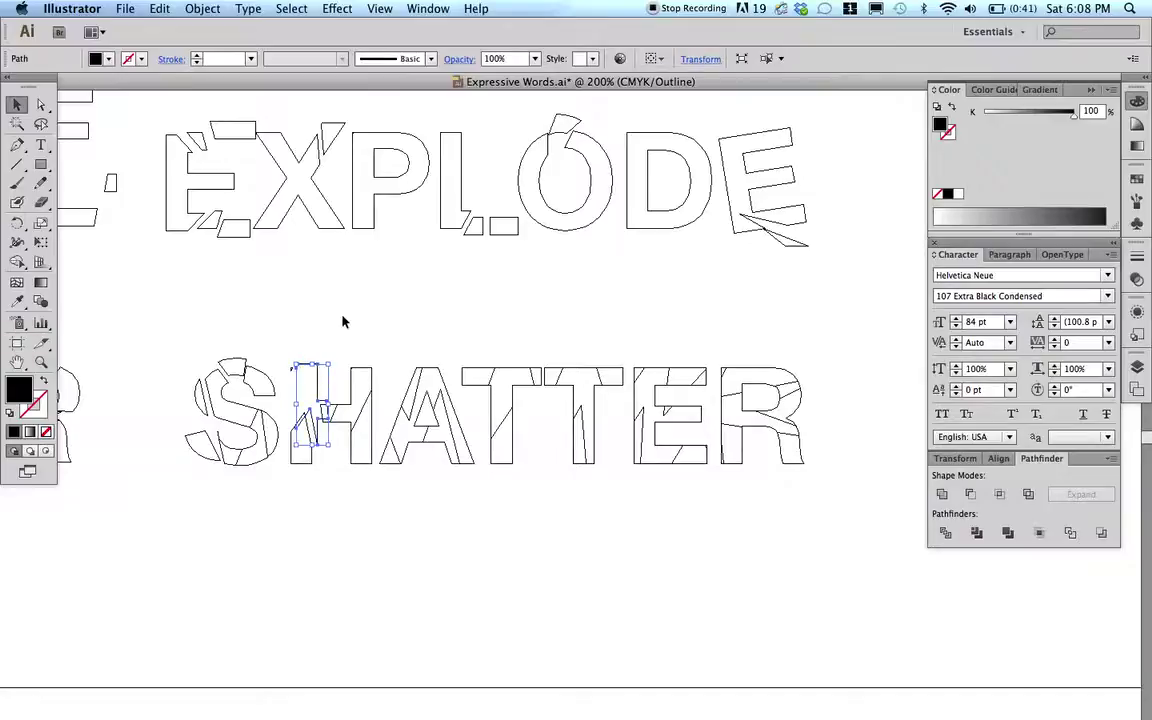
left_click(355, 350)
left_click(363, 375)
key("Up")
key("Up")
key("Up")
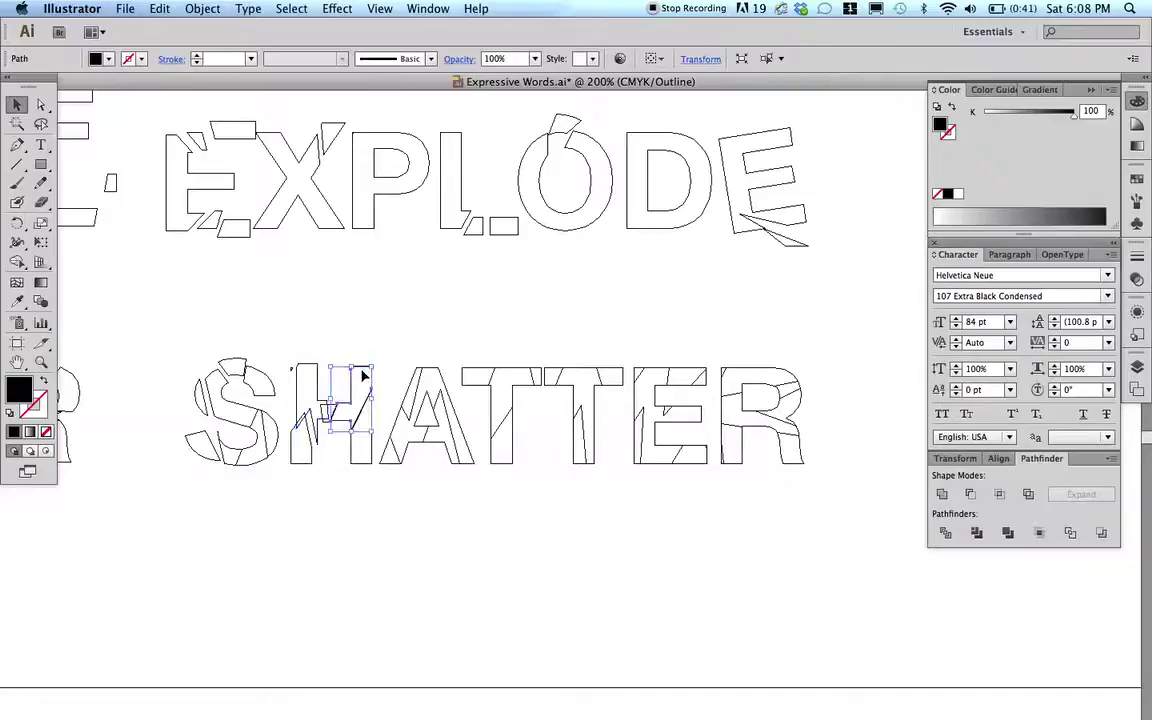
- Offset the two lower leg fragments of the H outward and downward, and switch the artwork display back to Preview
left_click(414, 303)
left_click_drag(380, 432, 372, 469)
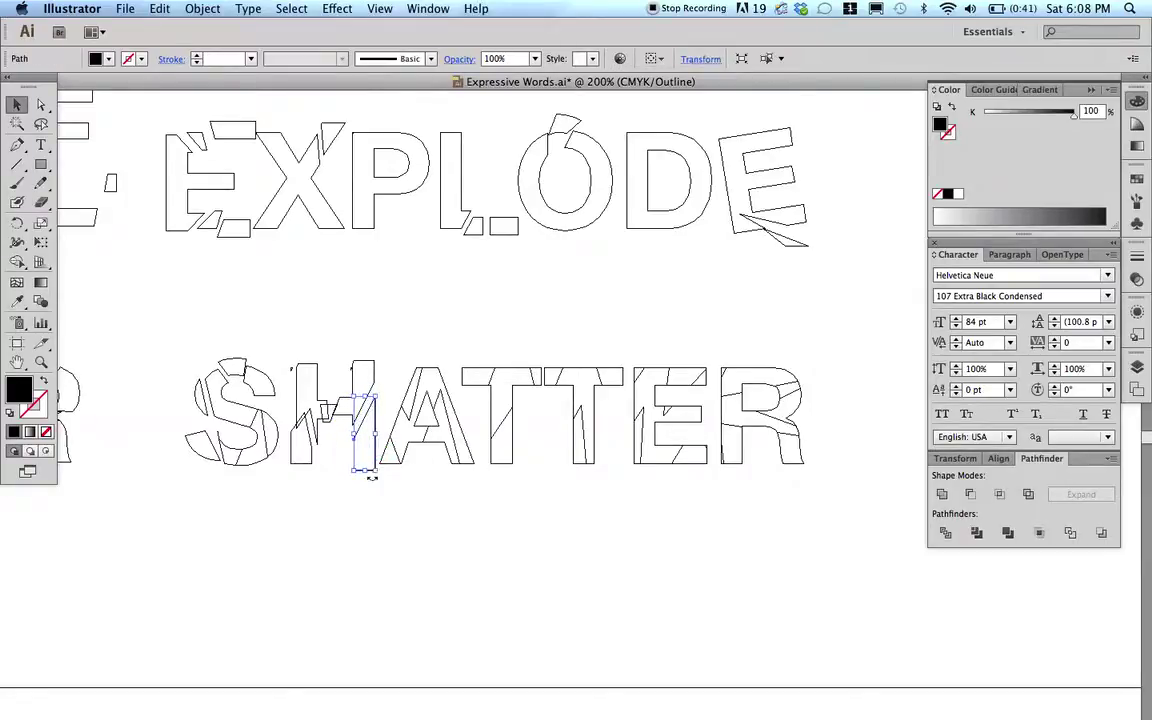
left_click(334, 522)
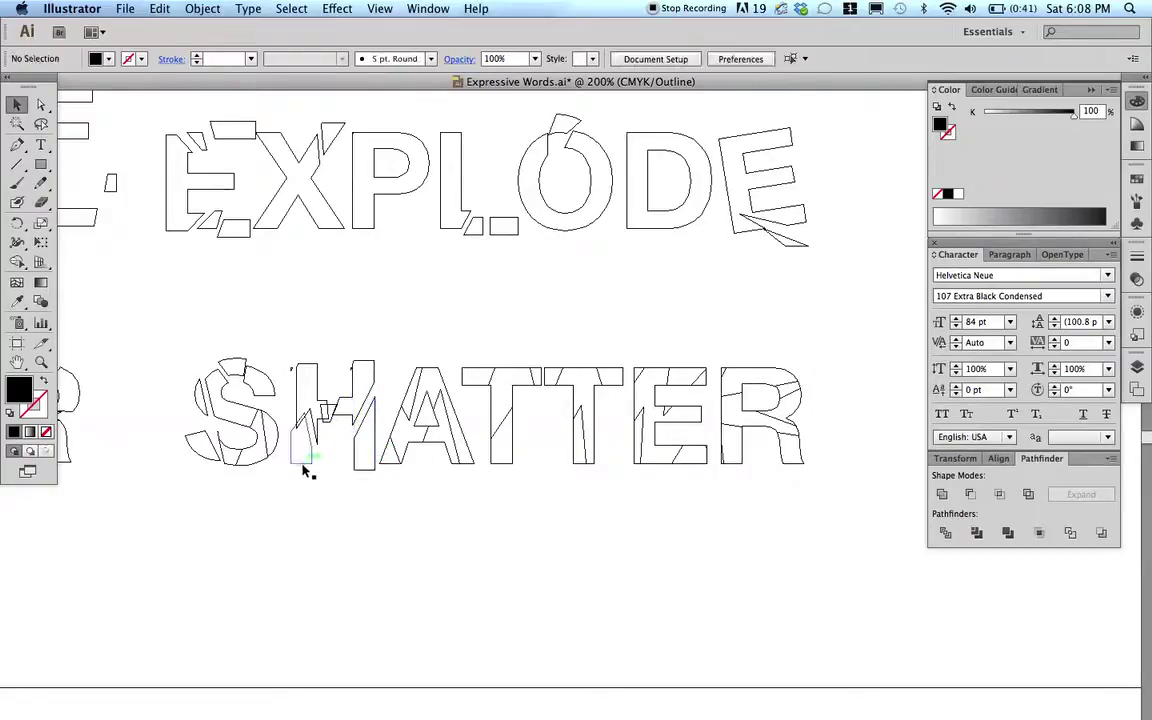
left_click(303, 463)
left_click_drag(303, 465, 303, 468)
left_click(329, 473)
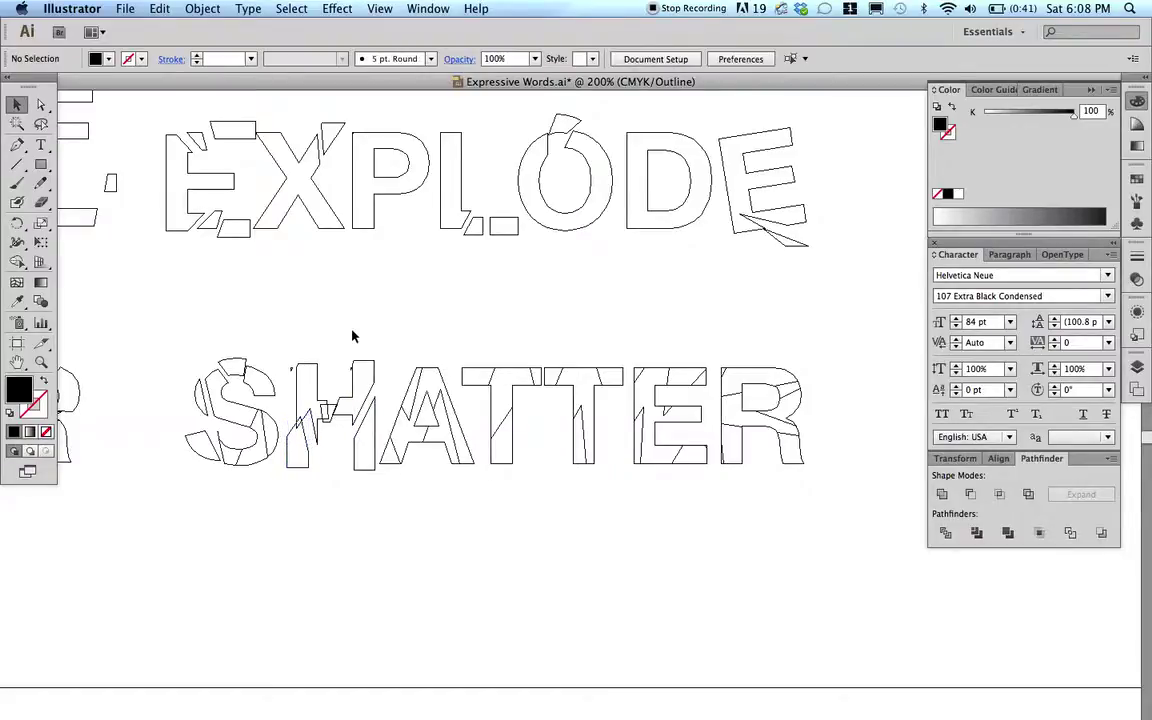
key("super+y")
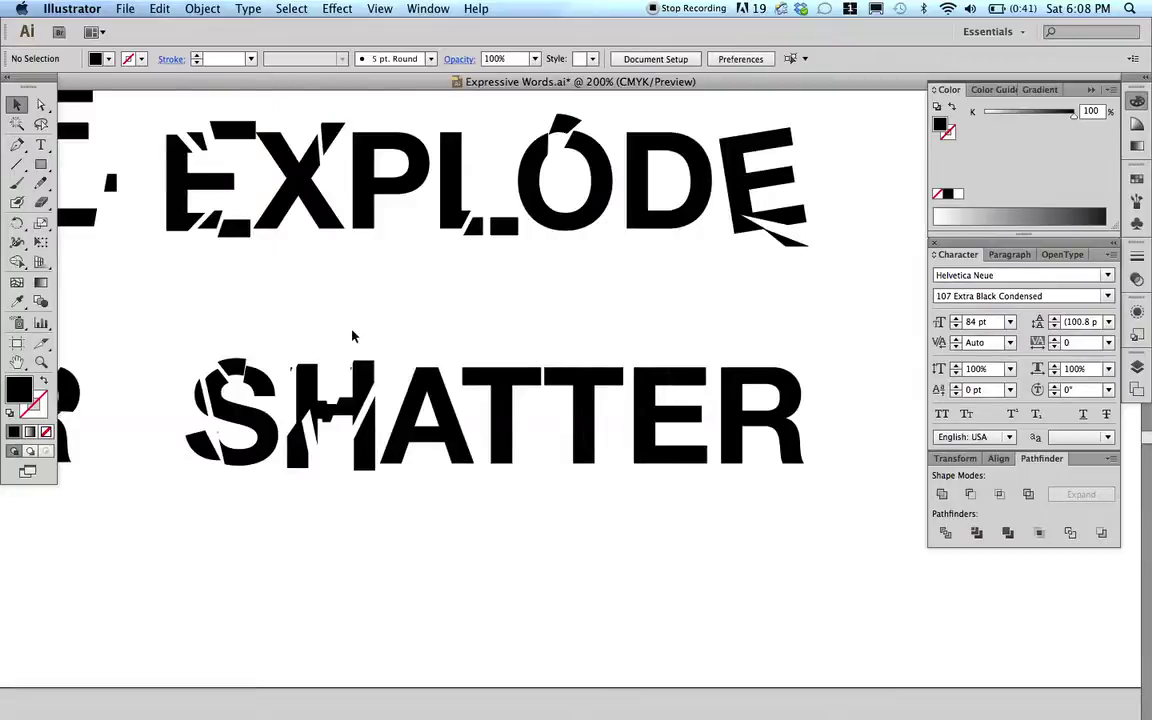
- Paste the copied DIETING text into the empty area below the new SHATTER
scroll(352, 336, "right", 10)
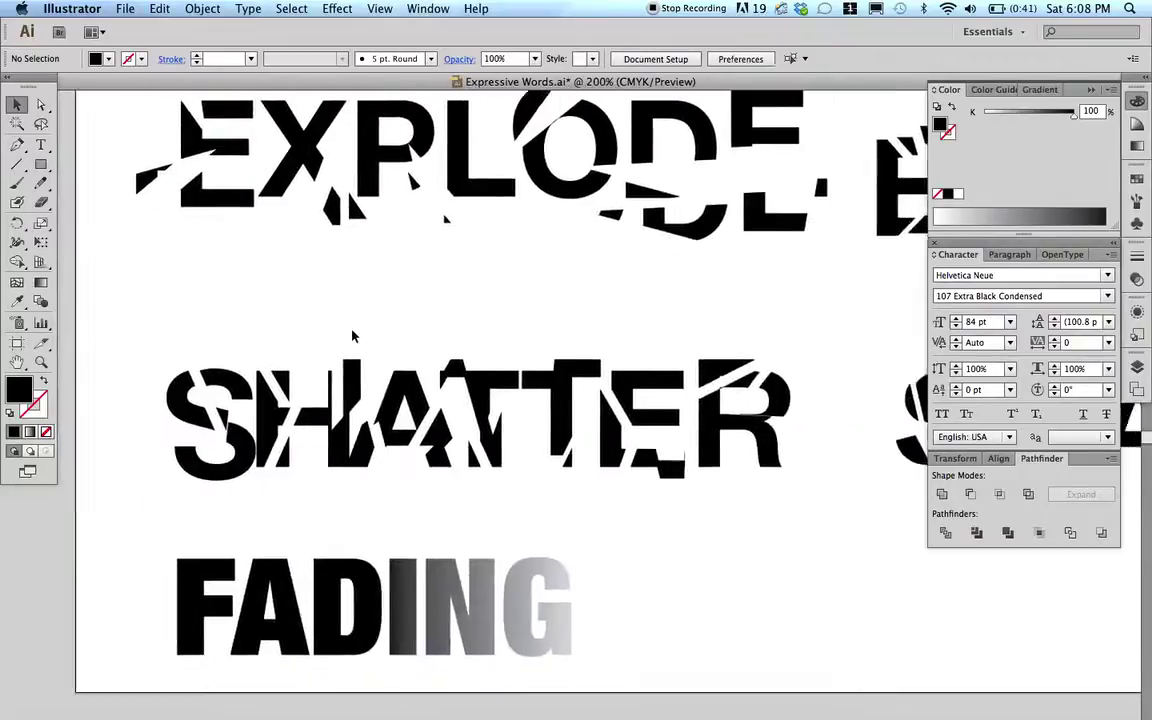
scroll(514, 301, "down", 5)
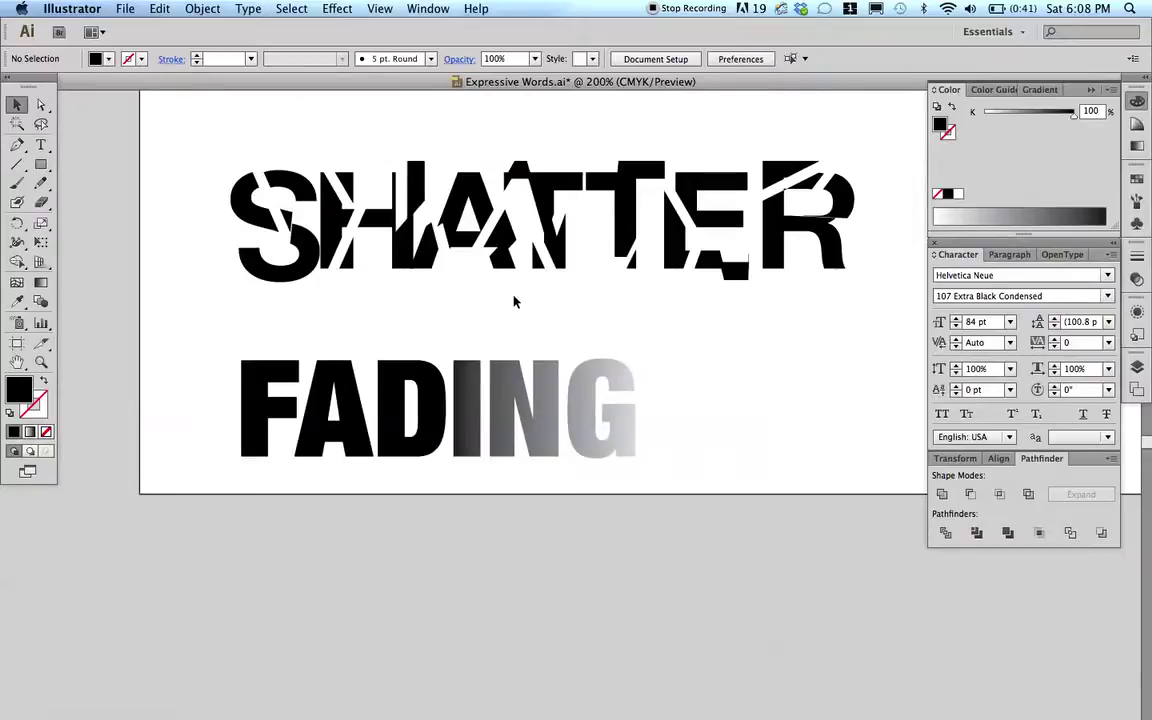
scroll(514, 301, "right", 10)
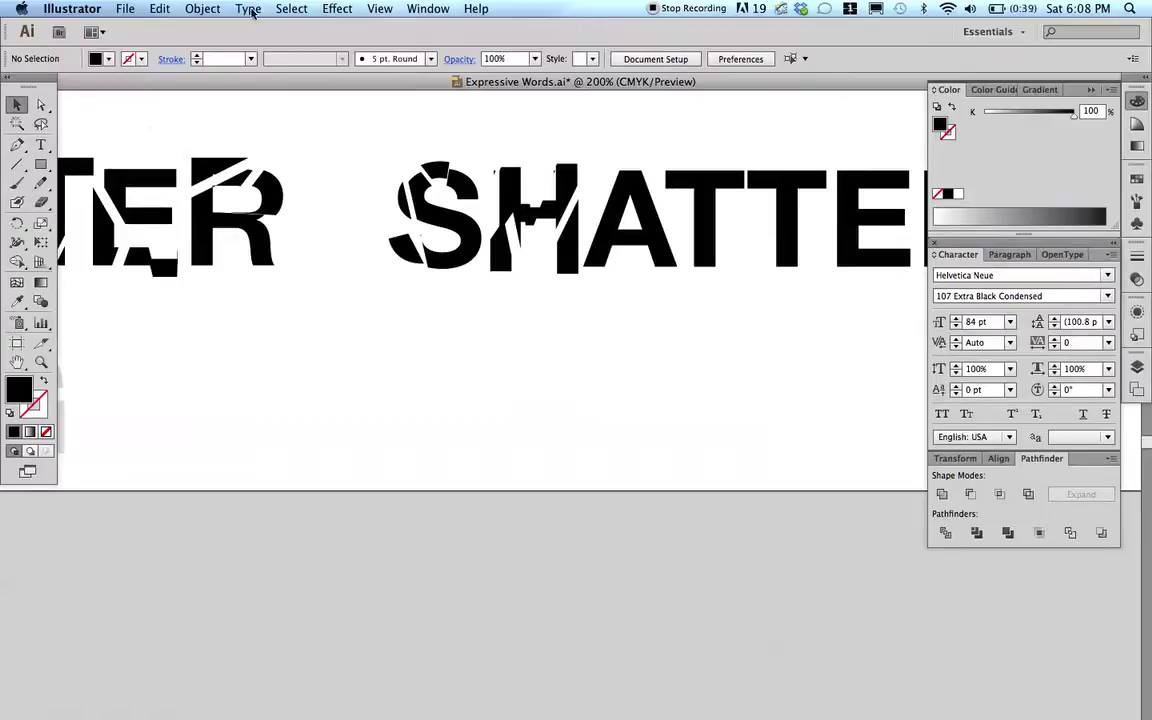
left_click(202, 9)
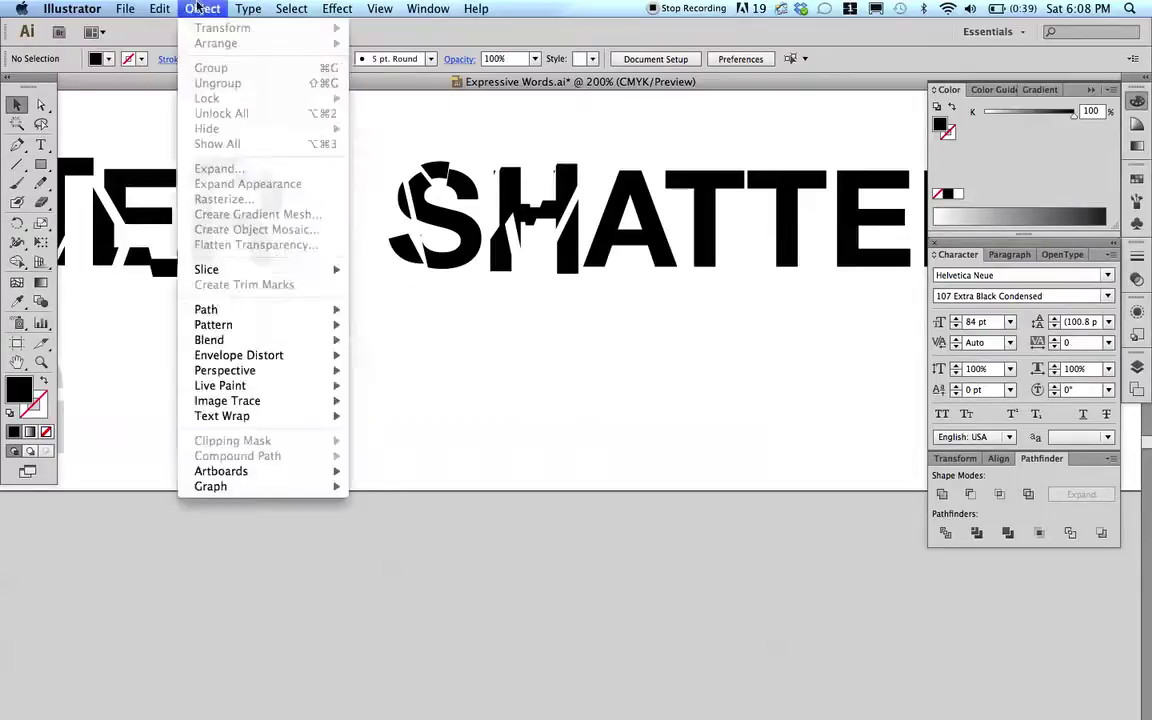
mouse_move(157, 8)
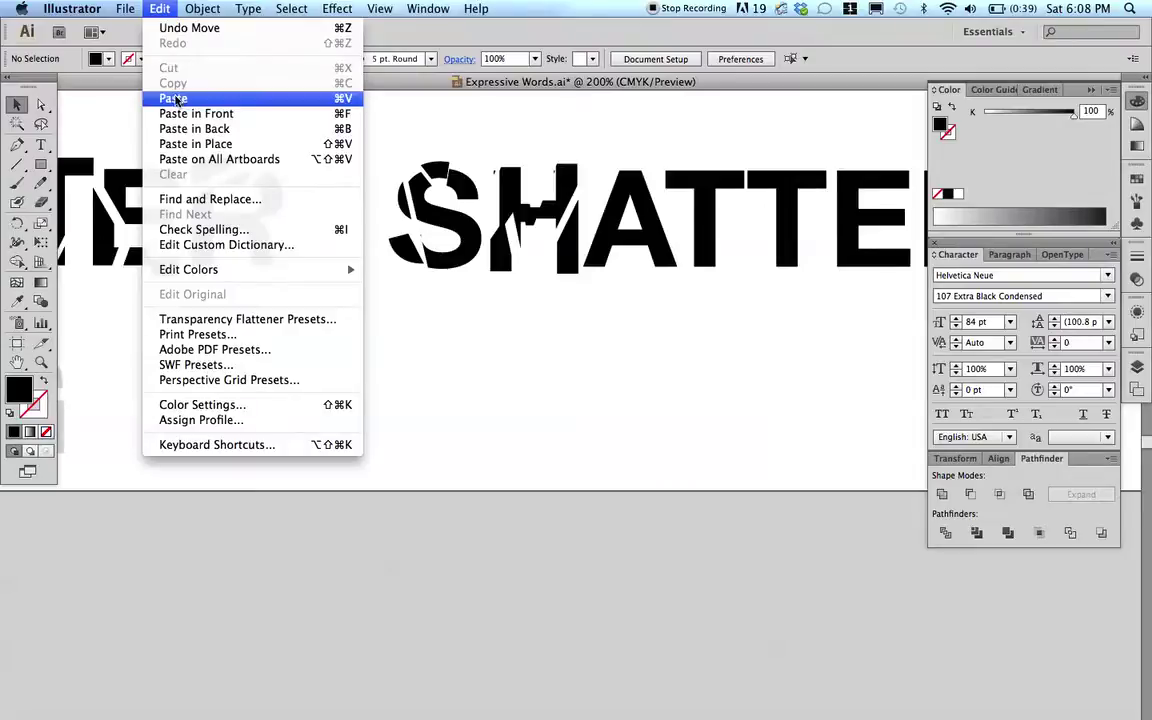
left_click(349, 100)
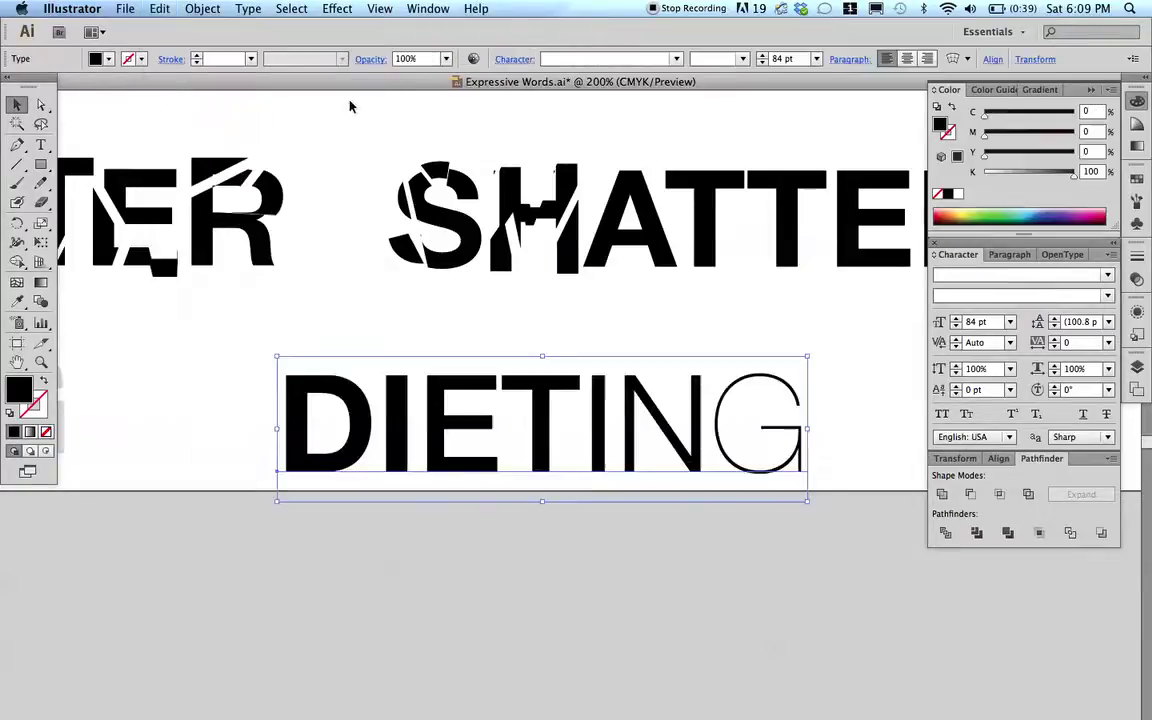
- Move the pasted DIETING text up and to the right, and replace its wording with FADING
left_click_drag(361, 429, 430, 399)
double_click(430, 396)
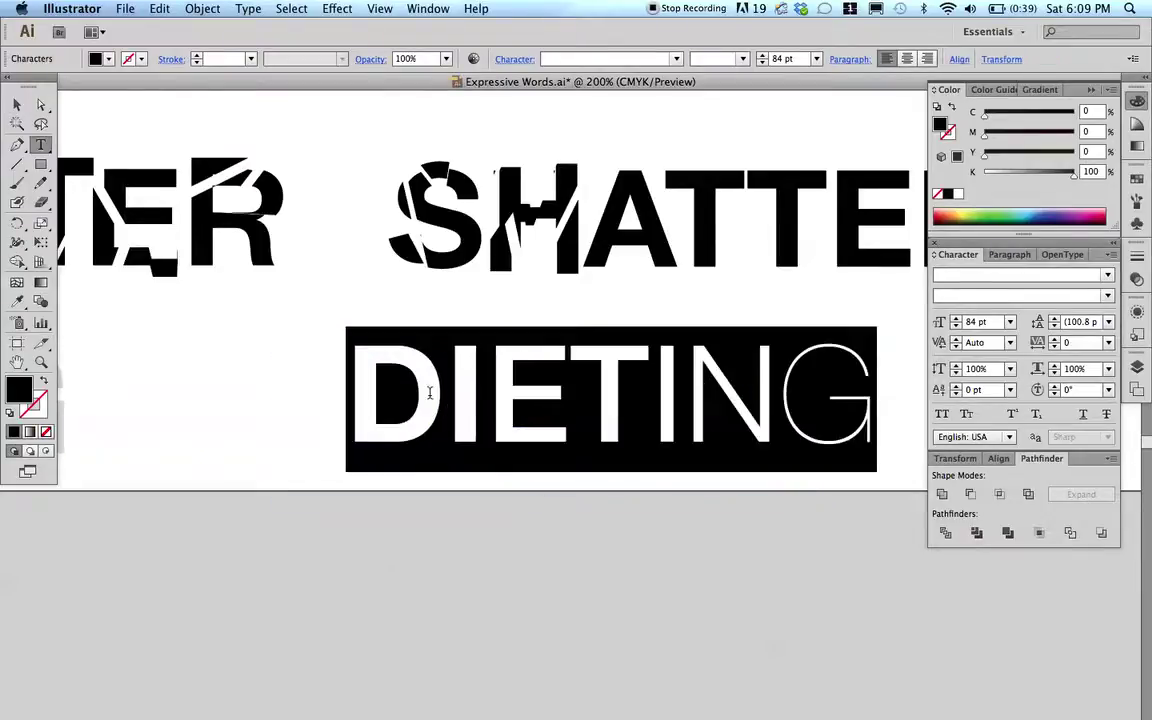
type("FADING")
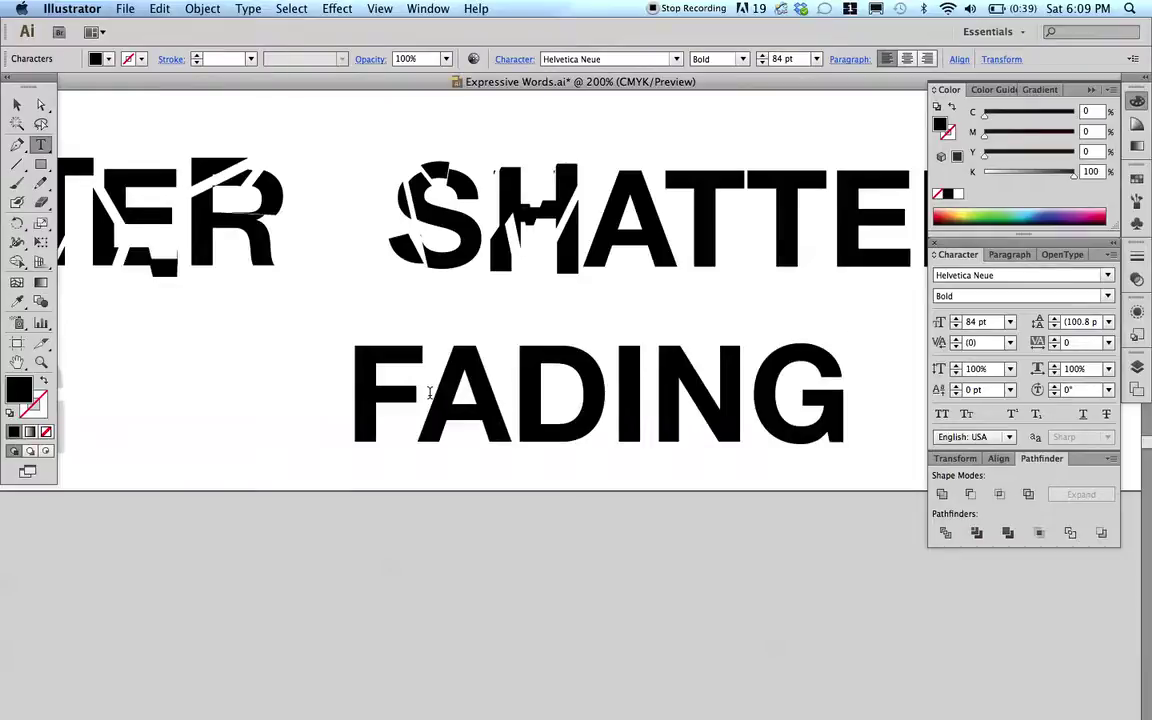
key("Escape")
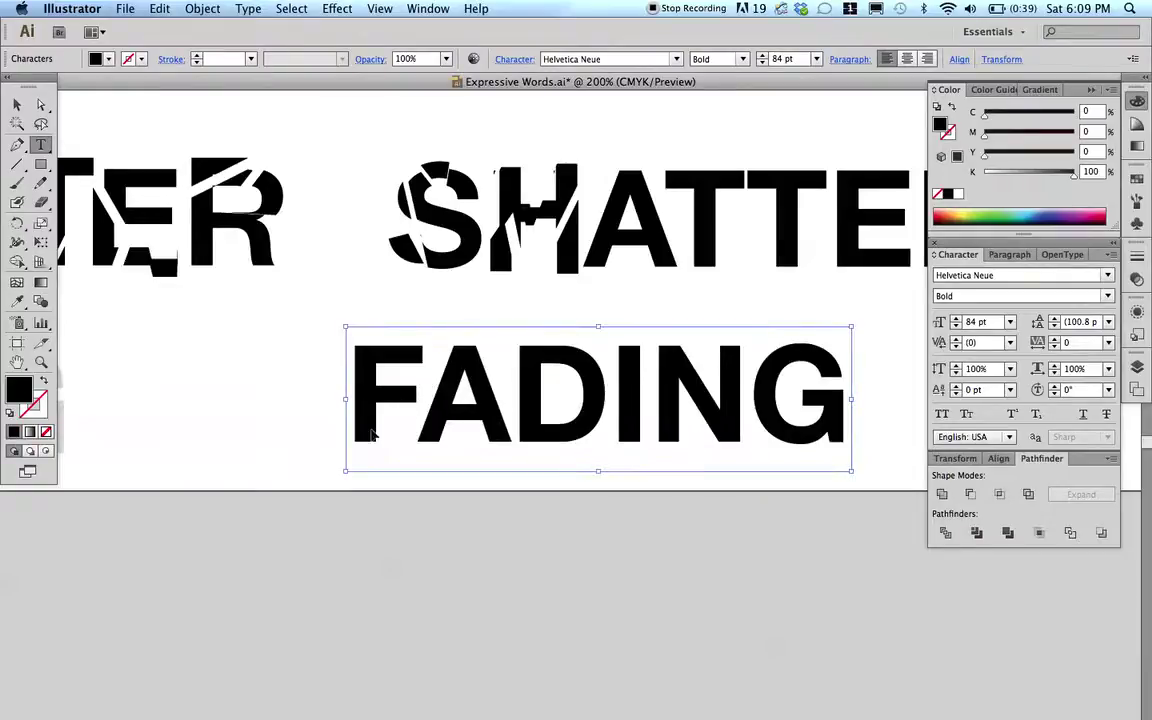
- Convert the FADING text to outlines
key("super+shift+a")
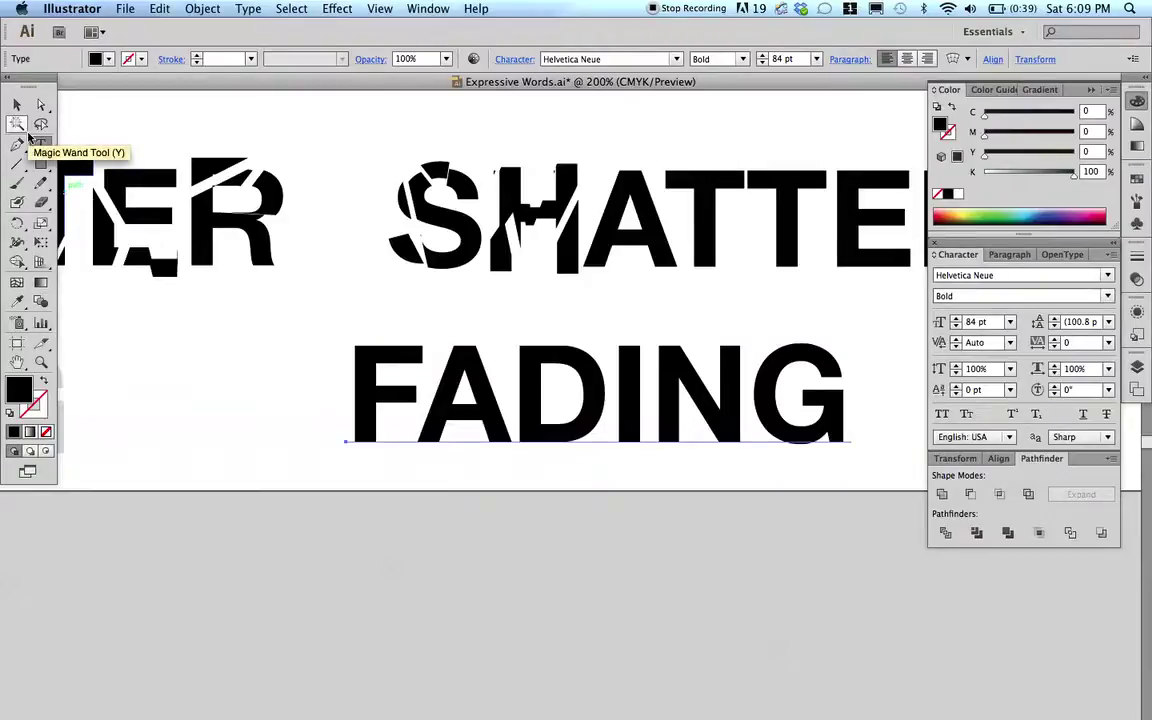
key("super+shift+o")
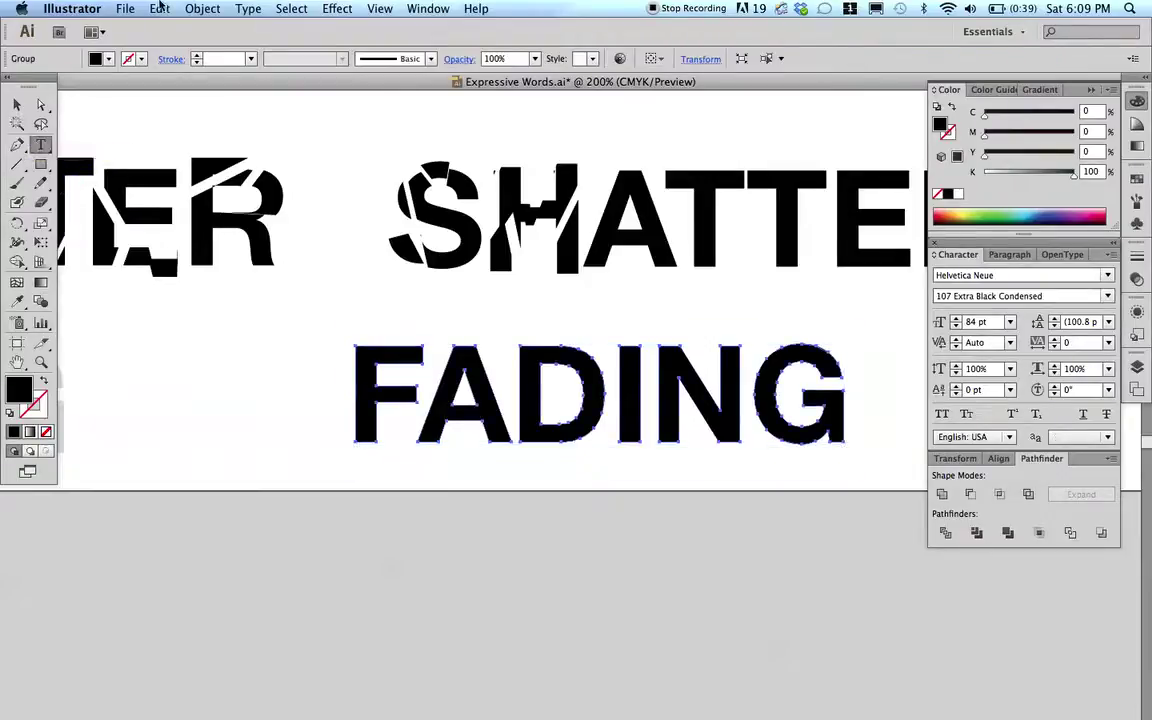
left_click(248, 8)
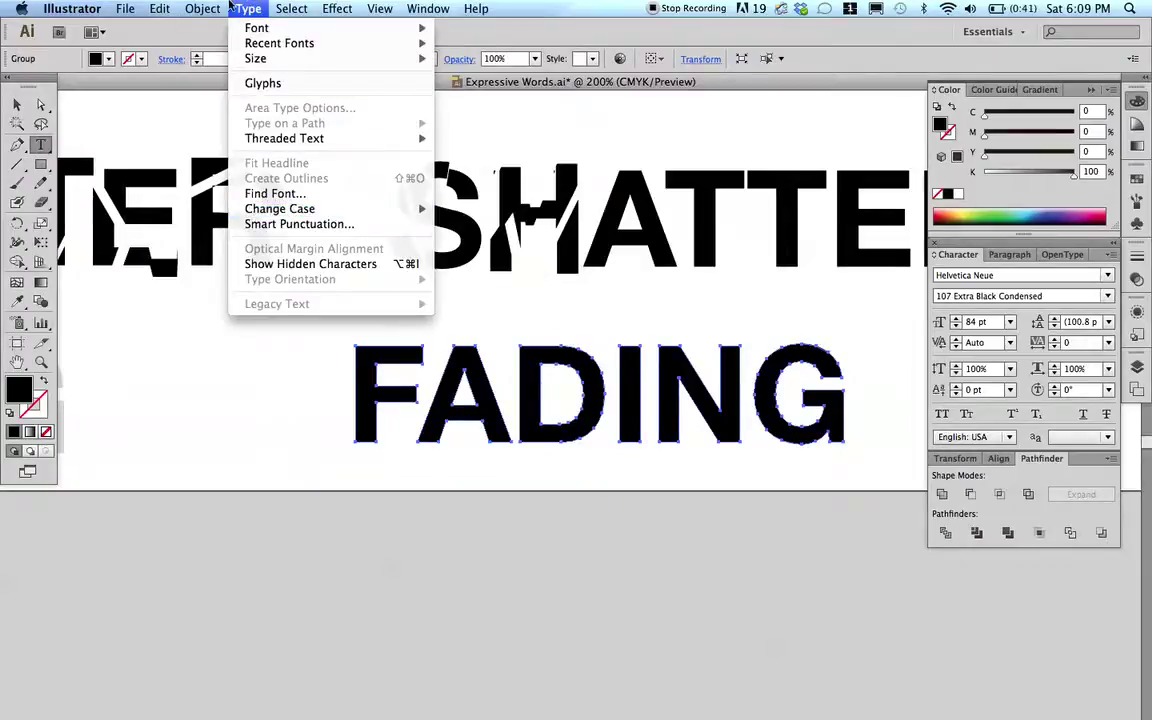
left_click(229, 6)
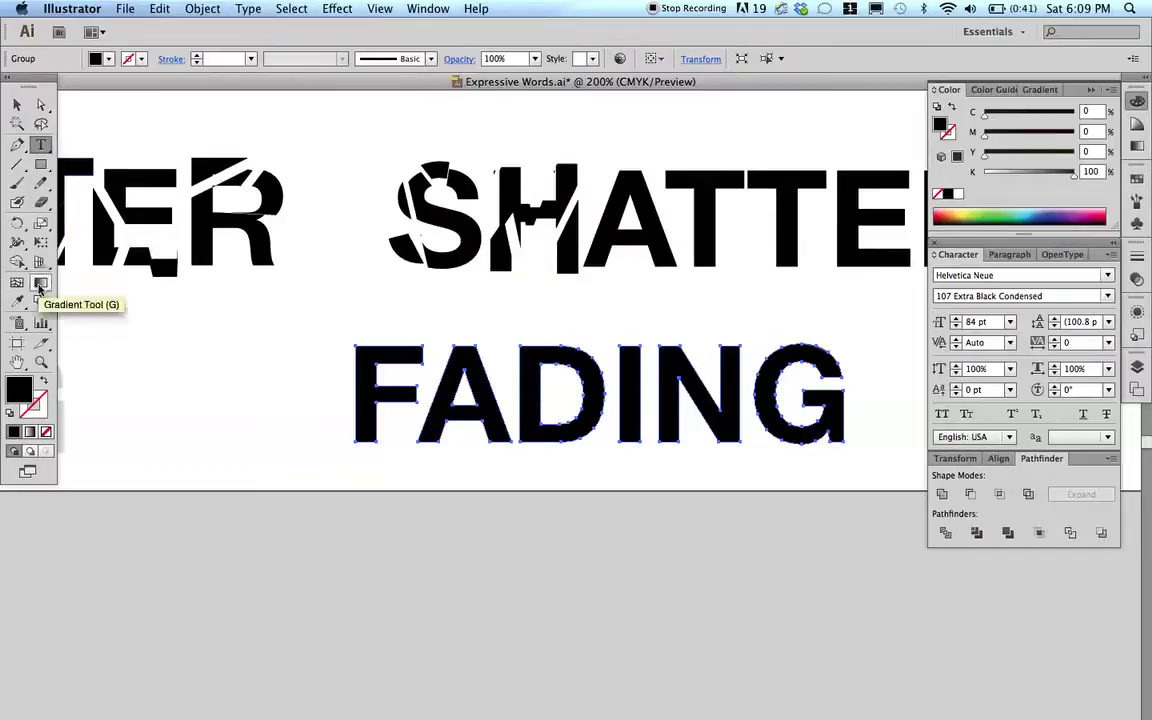
- Fill the outlined FADING letters with the white-to-black linear gradient
left_click(40, 284)
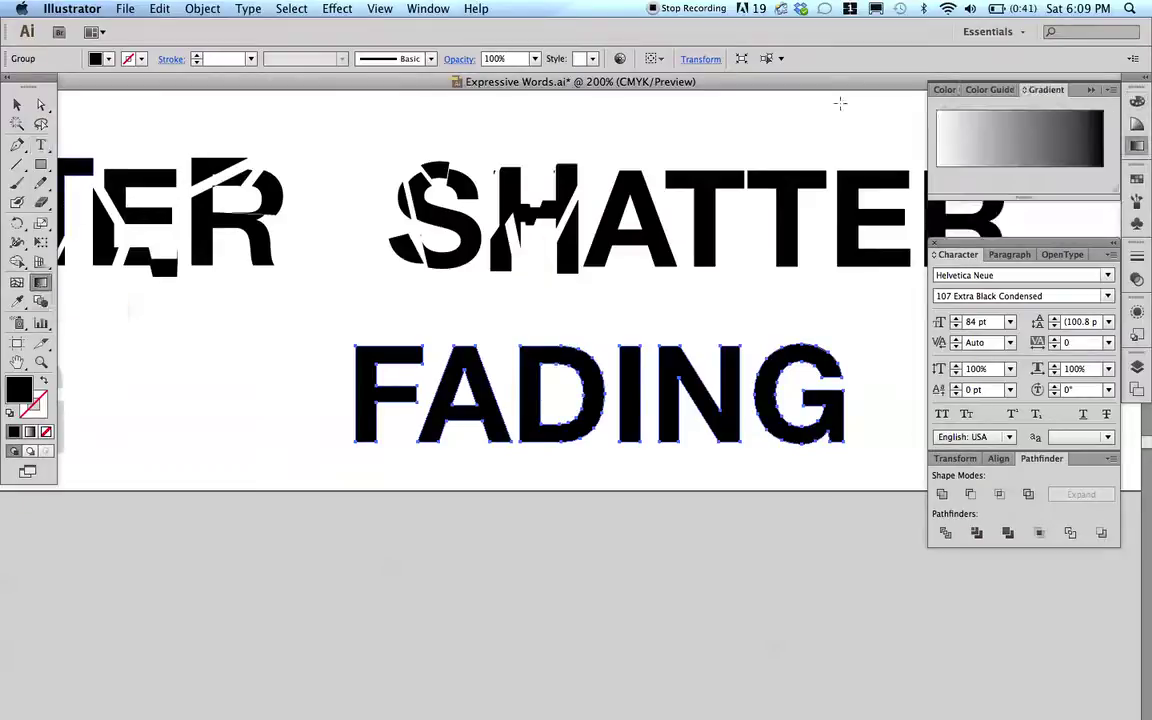
left_click(1018, 178)
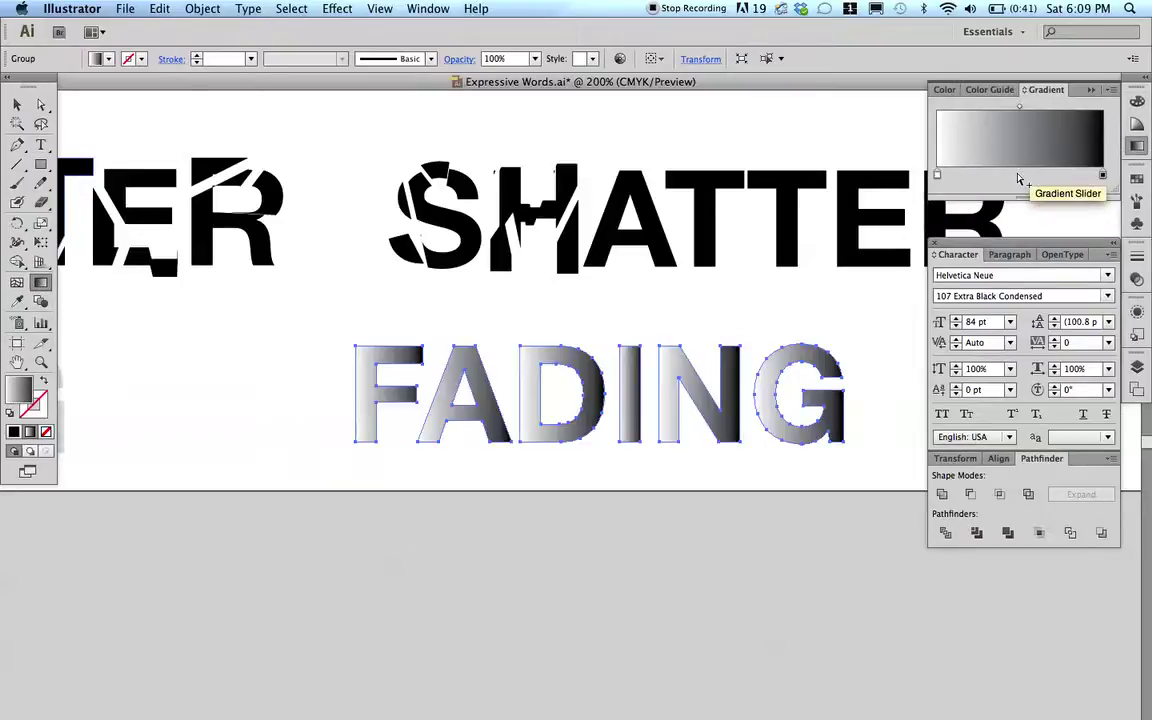
scroll(466, 378, "left", 10)
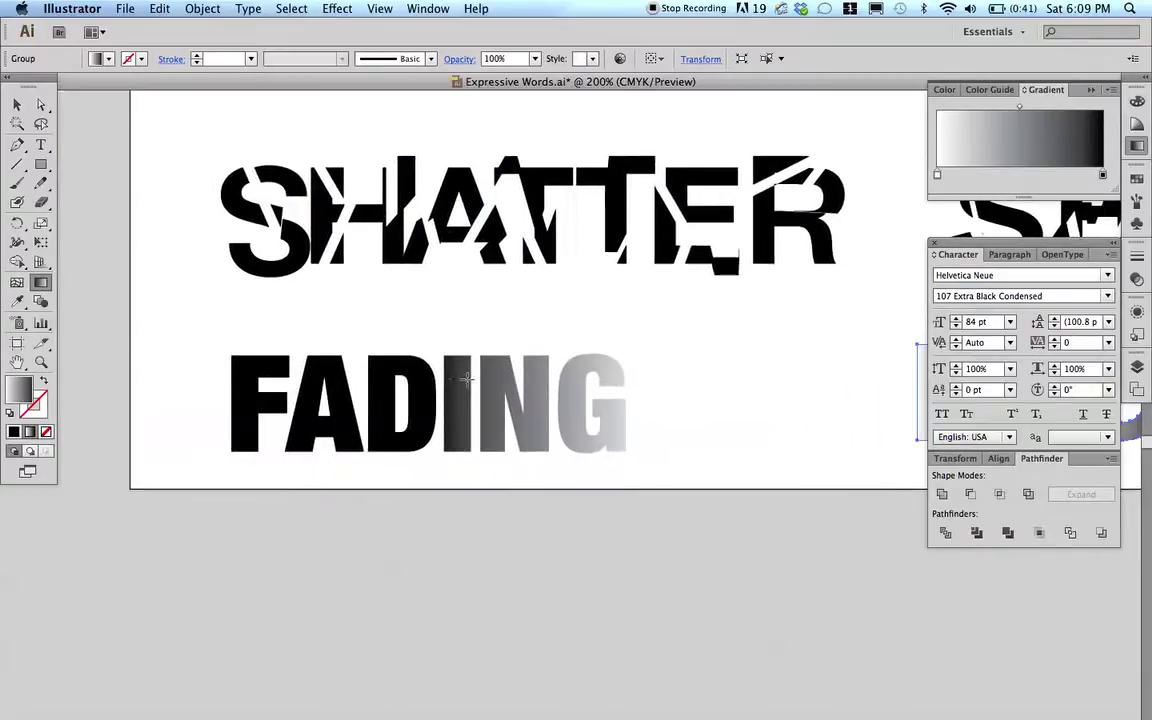
scroll(650, 364, "right", 12)
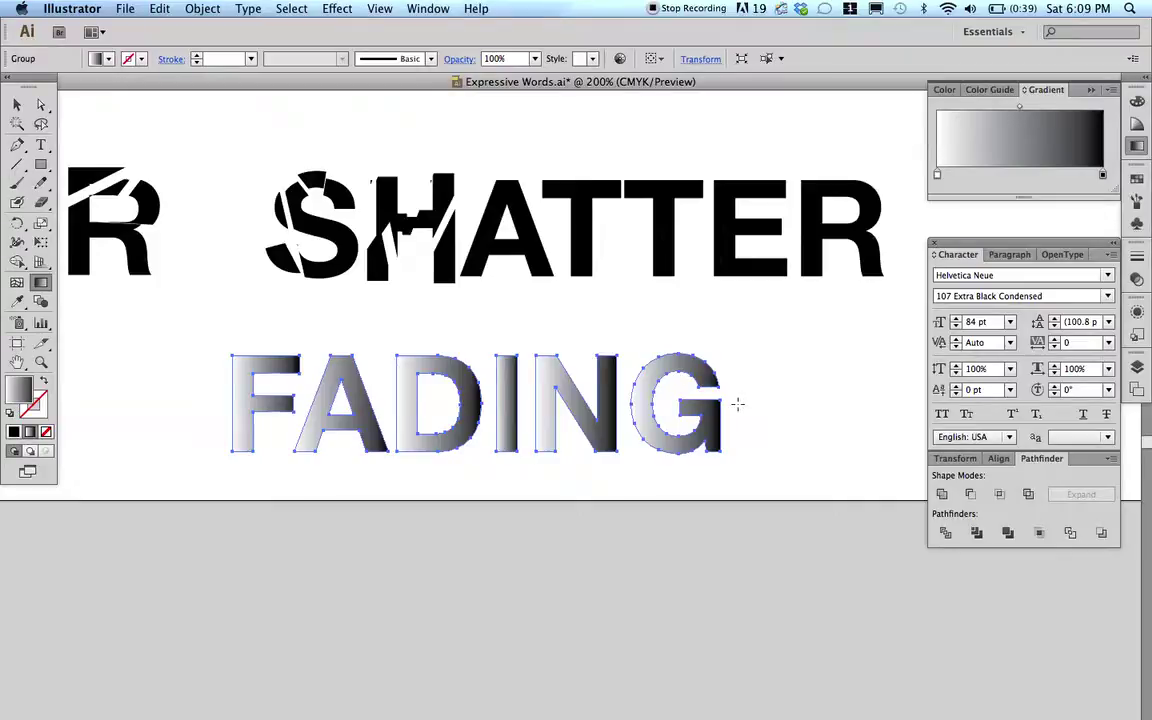
- Try sweeping one gradient across FADING from just beyond the G back to the A, and undo it
mouse_move(737, 403)
left_mouse_down()
mouse_move(306, 404)
mouse_move(362, 404)
left_mouse_up()
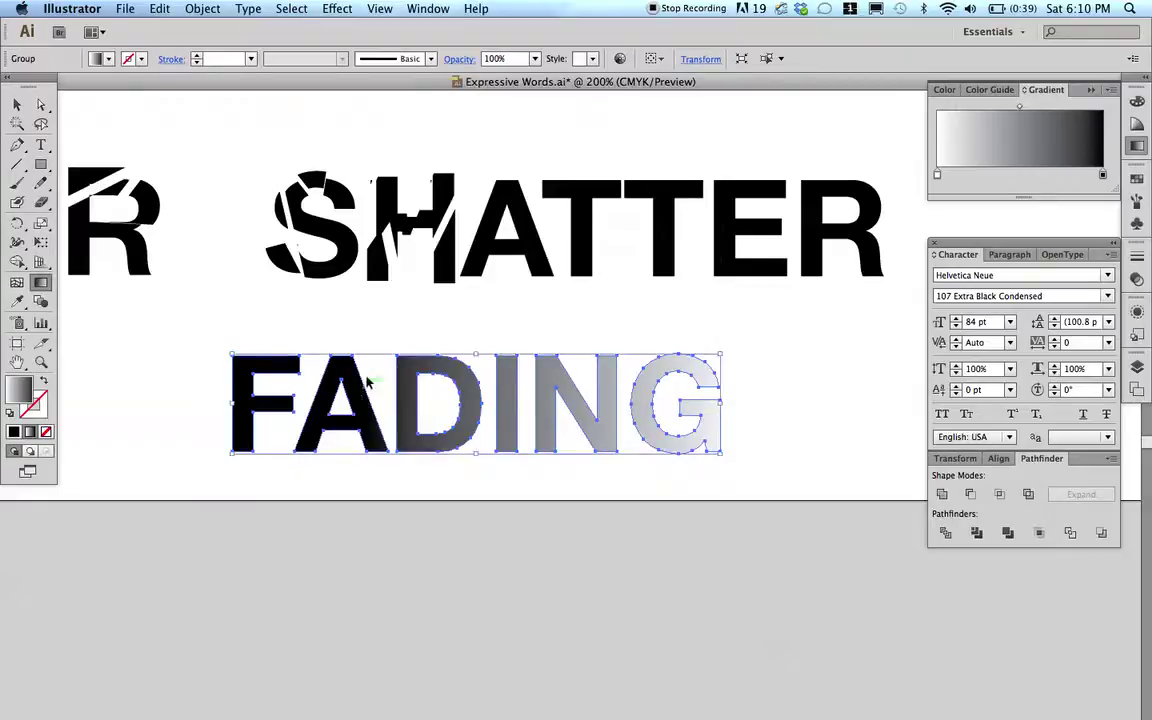
key("super+shift+a")
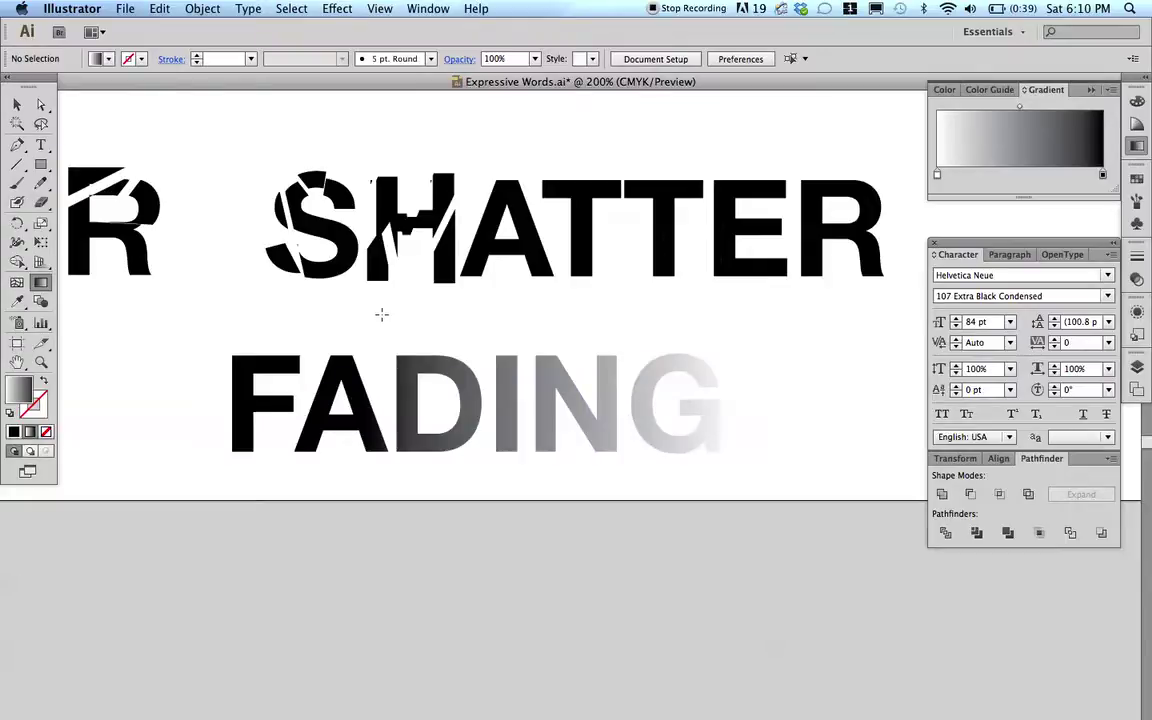
key("super+z")
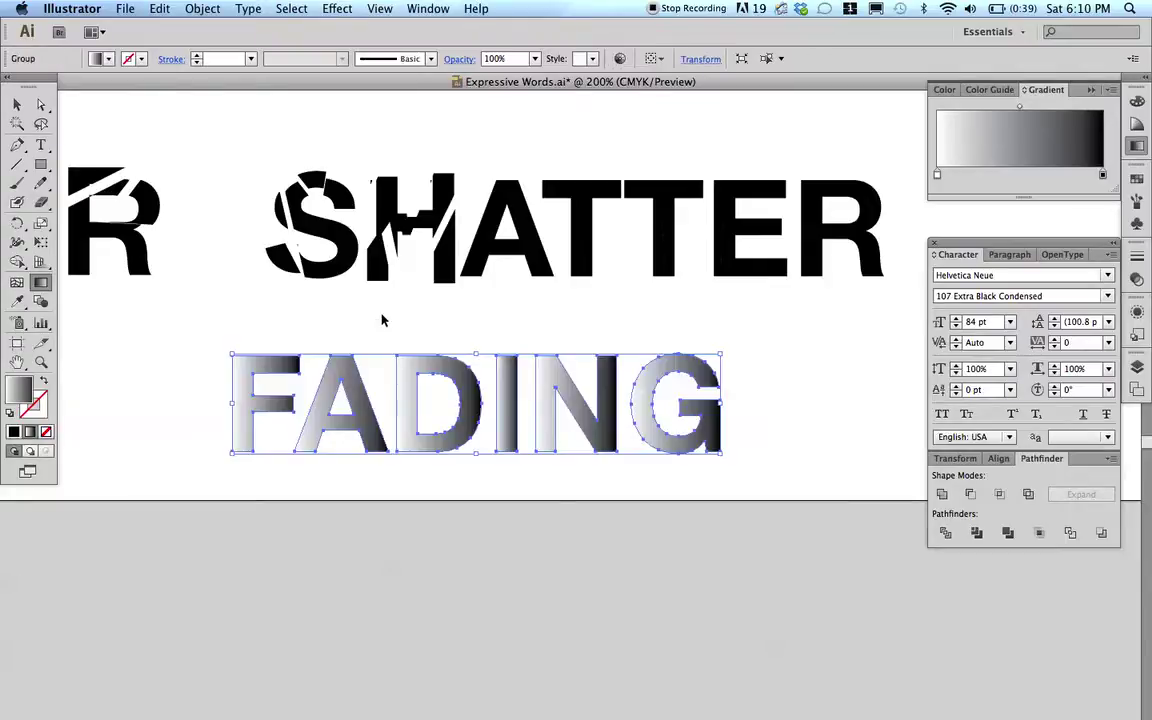
key("super+shift+b")
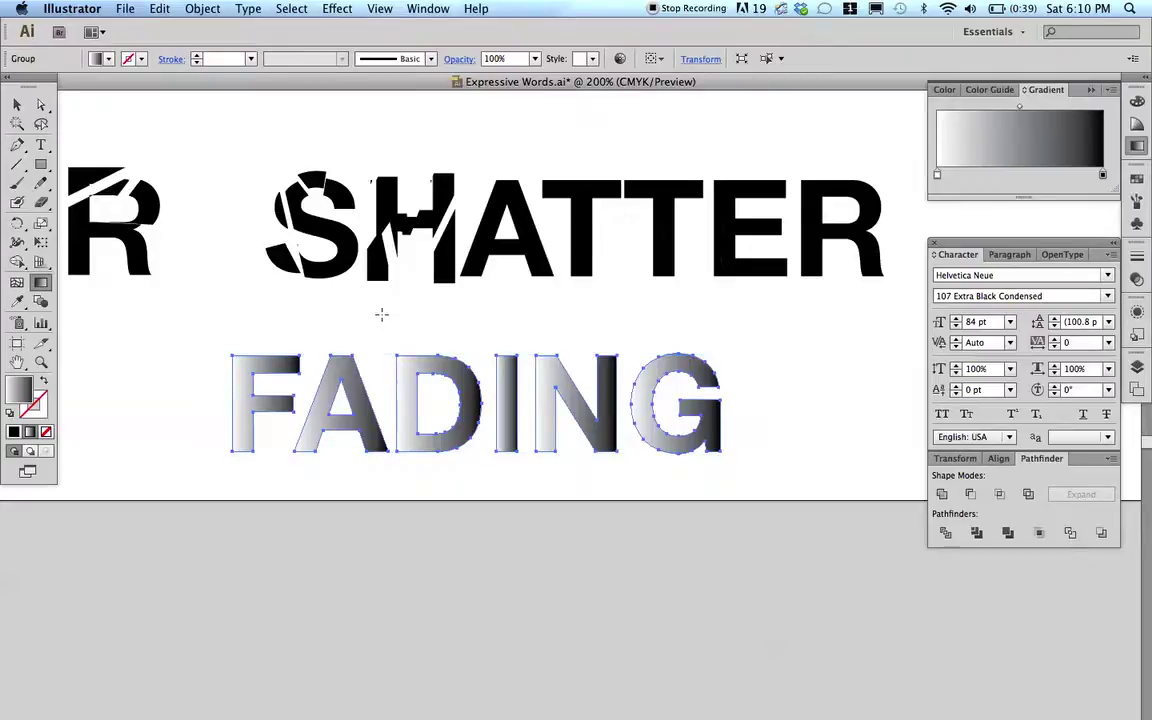
- Reverse the gradient's color stops to run from black to white, and sweep it across FADING from the A to the G
left_click(1020, 179)
left_click_drag(1020, 179, 1102, 176)
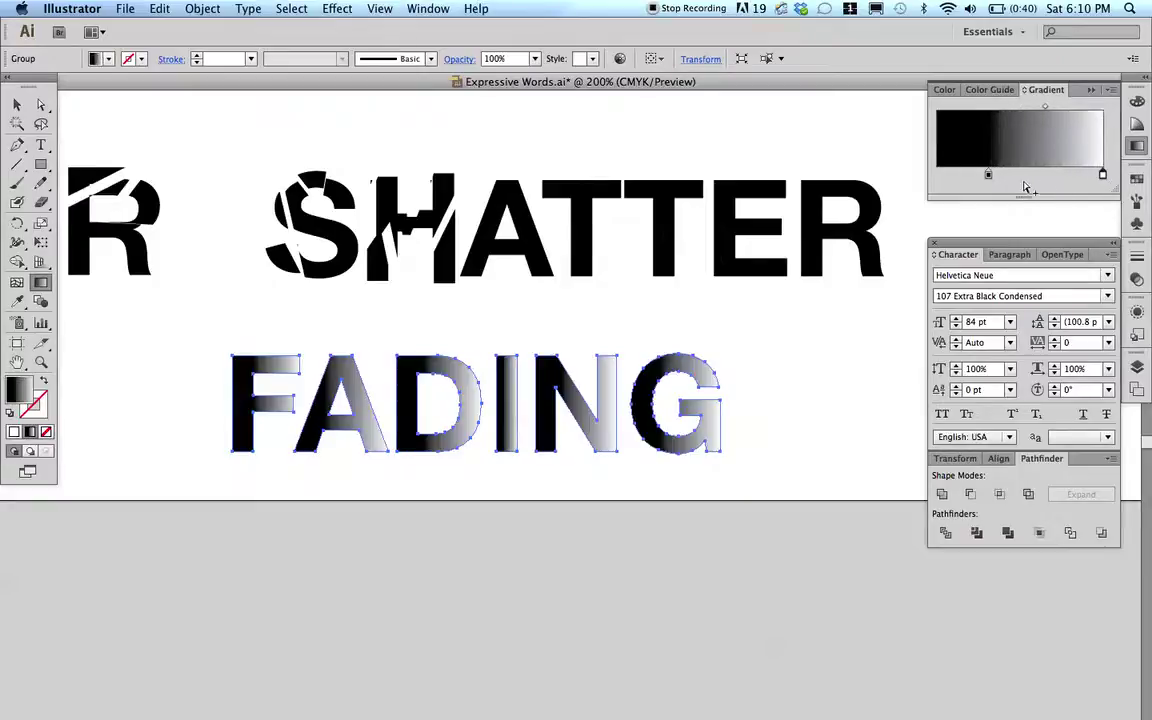
left_click_drag(988, 177, 922, 181)
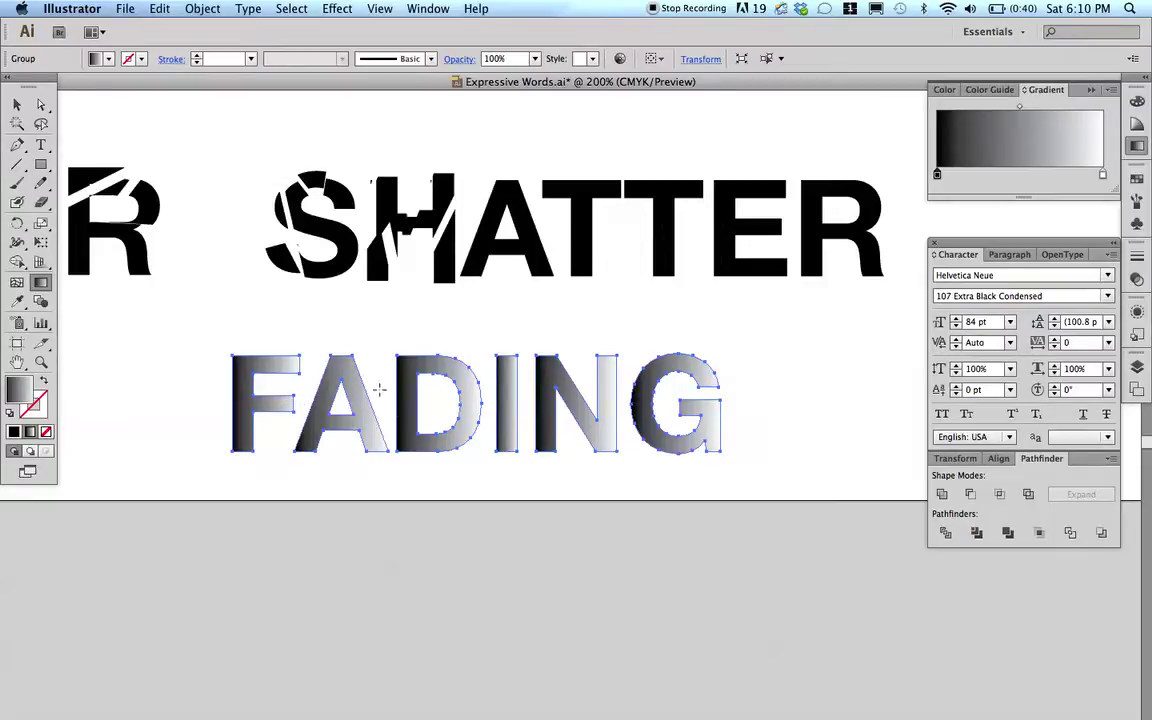
left_click_drag(381, 399, 701, 403)
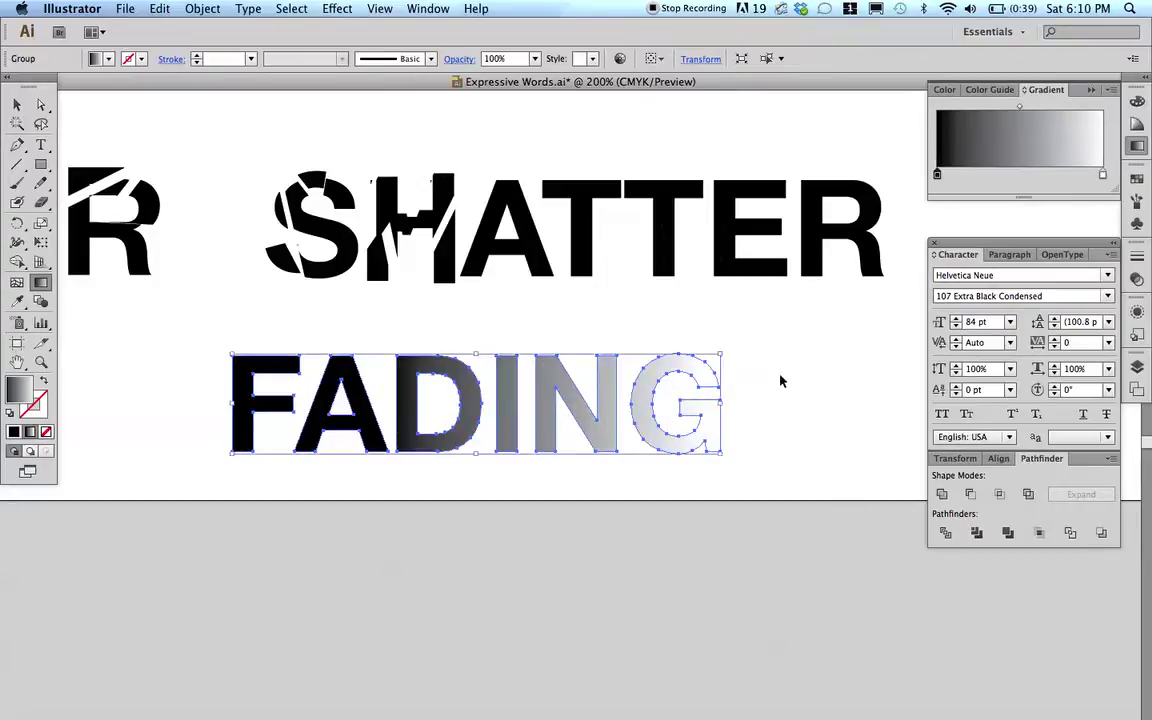
key("super+shift+a")
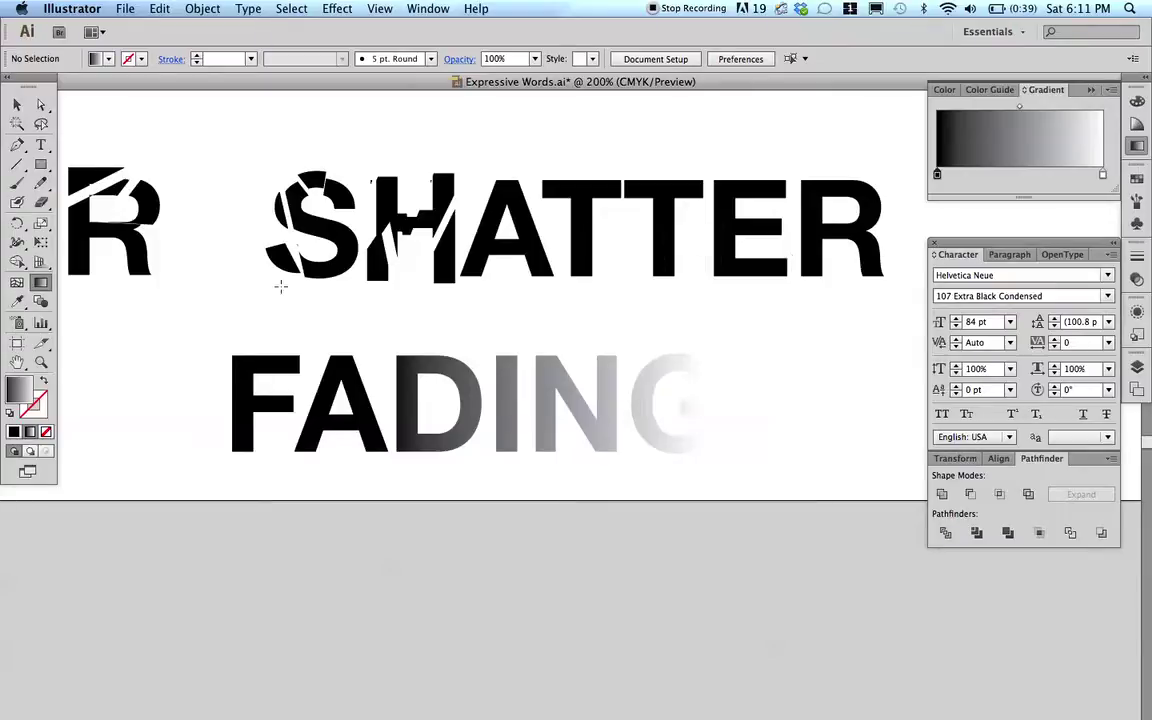
- Reselect the FADING group, show the full gradient options, and set the gradient type to Radial
left_click(17, 110)
left_click(238, 400)
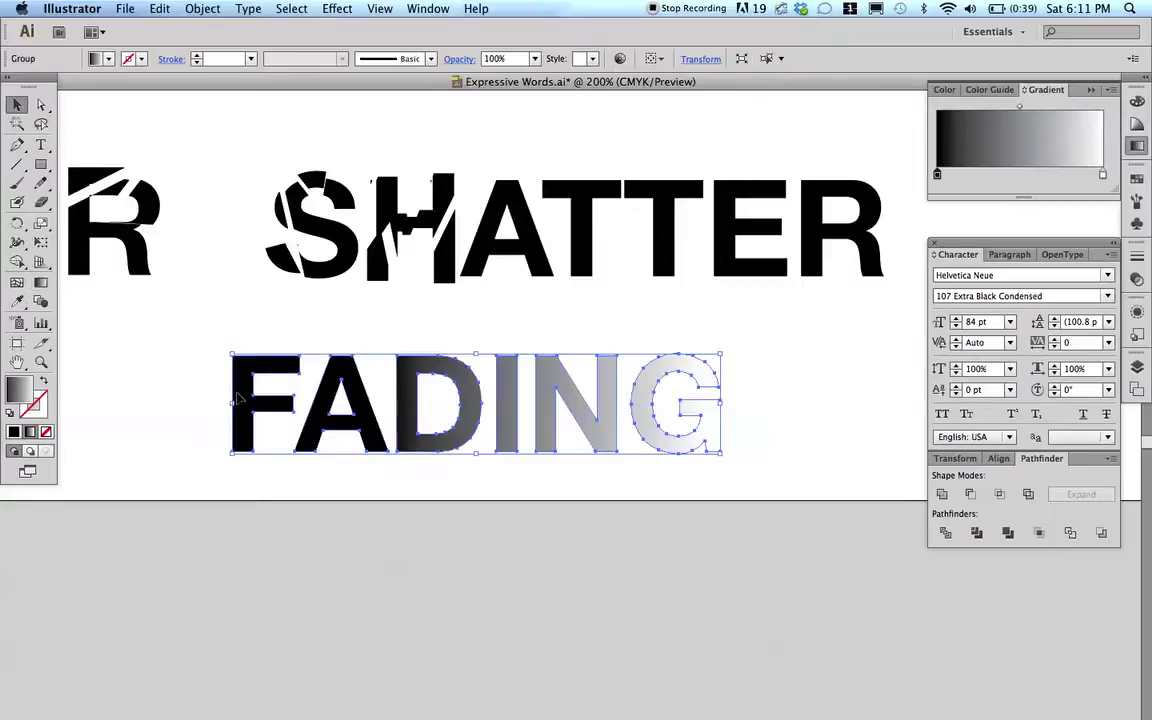
left_click(1112, 91)
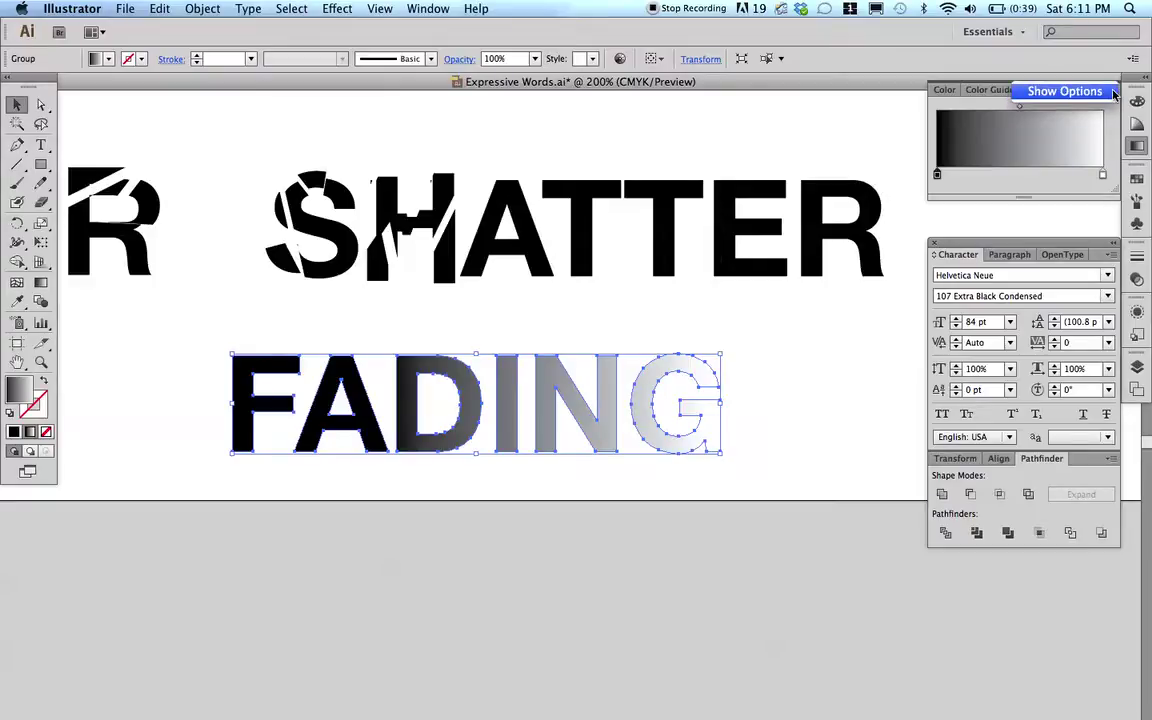
left_click(1100, 92)
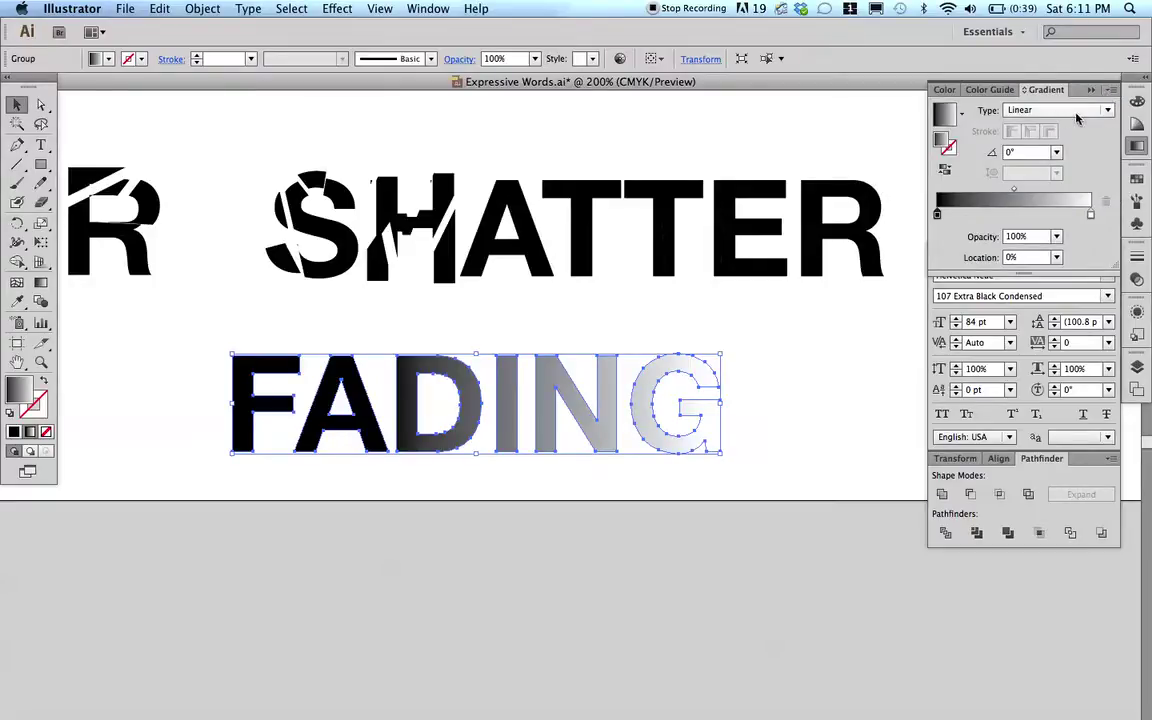
left_click(1077, 112)
left_click(1068, 145)
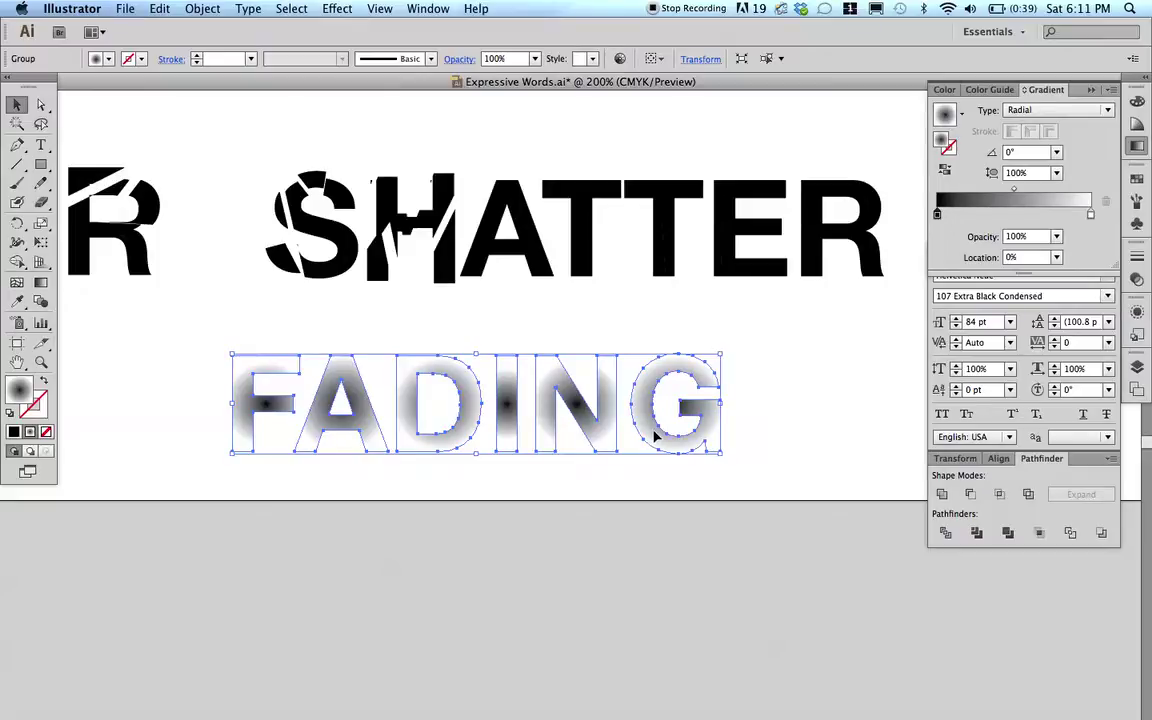
- Stretch the radial gradient across FADING from the middle of the A to the G, at an angle of about 6.7°, and deselect the word
left_click(41, 284)
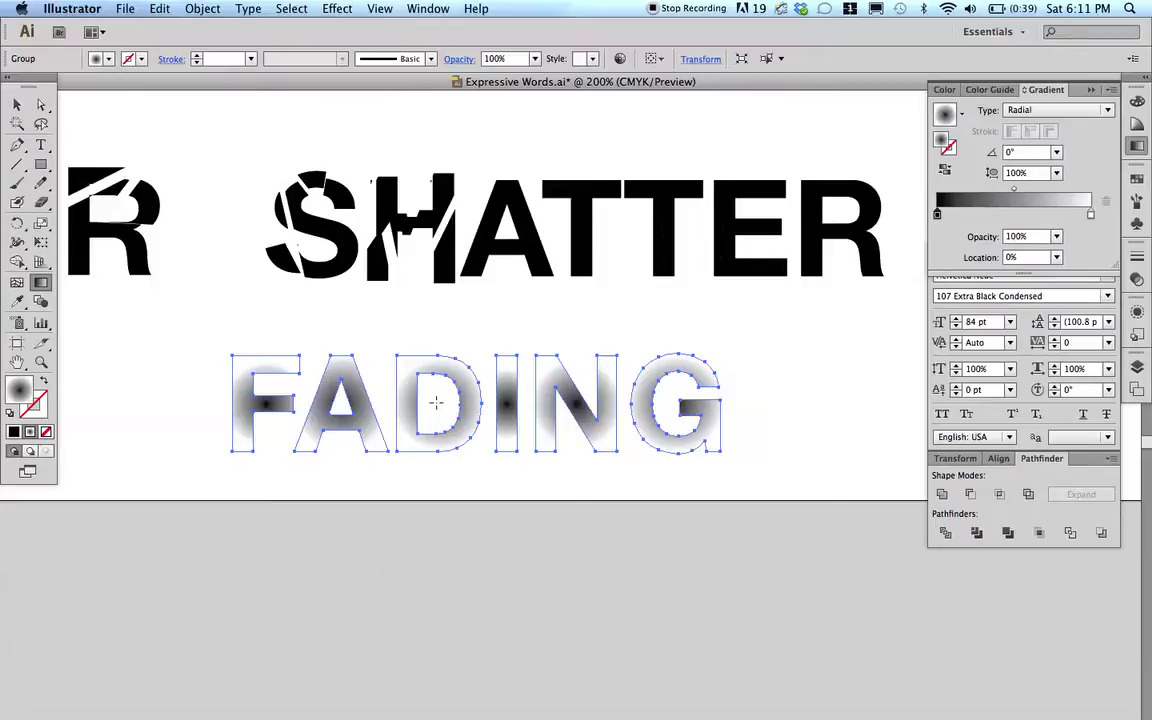
left_click_drag(437, 401, 641, 312)
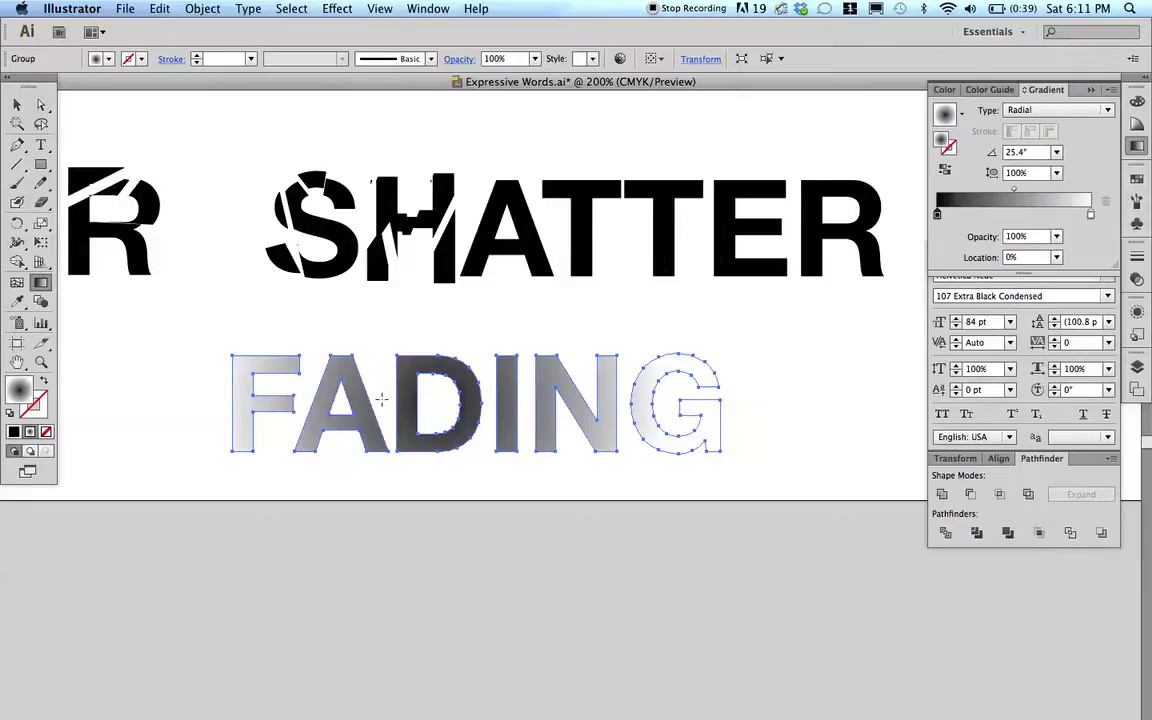
left_click_drag(375, 402, 651, 392)
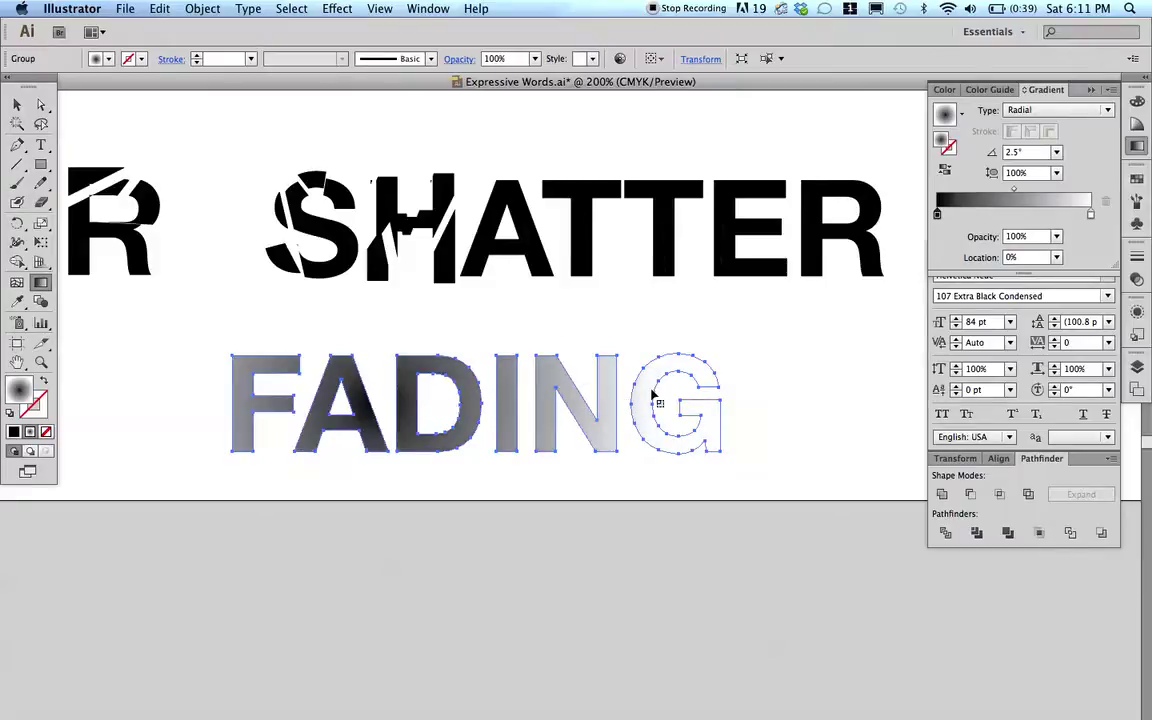
left_click_drag(341, 404, 672, 374)
key("super")
key("super")
left_click(779, 357, "super")
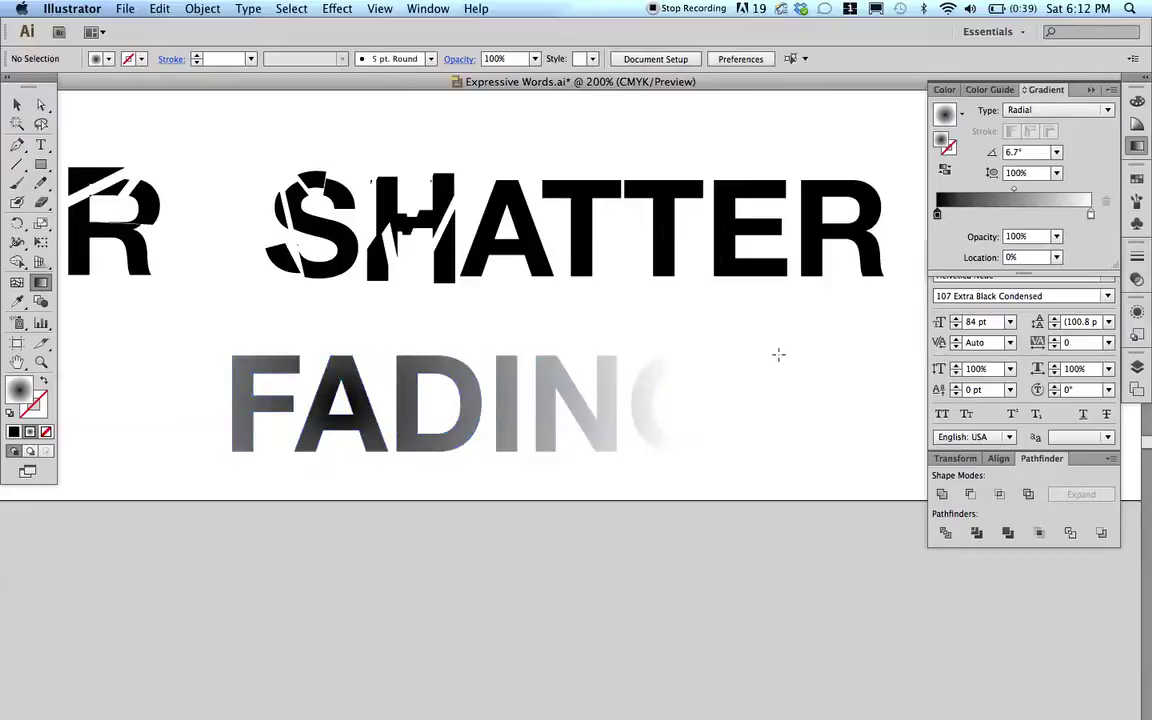
- Compare the new FADING with the original version, and review all the expressive words on the whole artboard
scroll(779, 354, "down", 2)
scroll(779, 354, "up", 2)
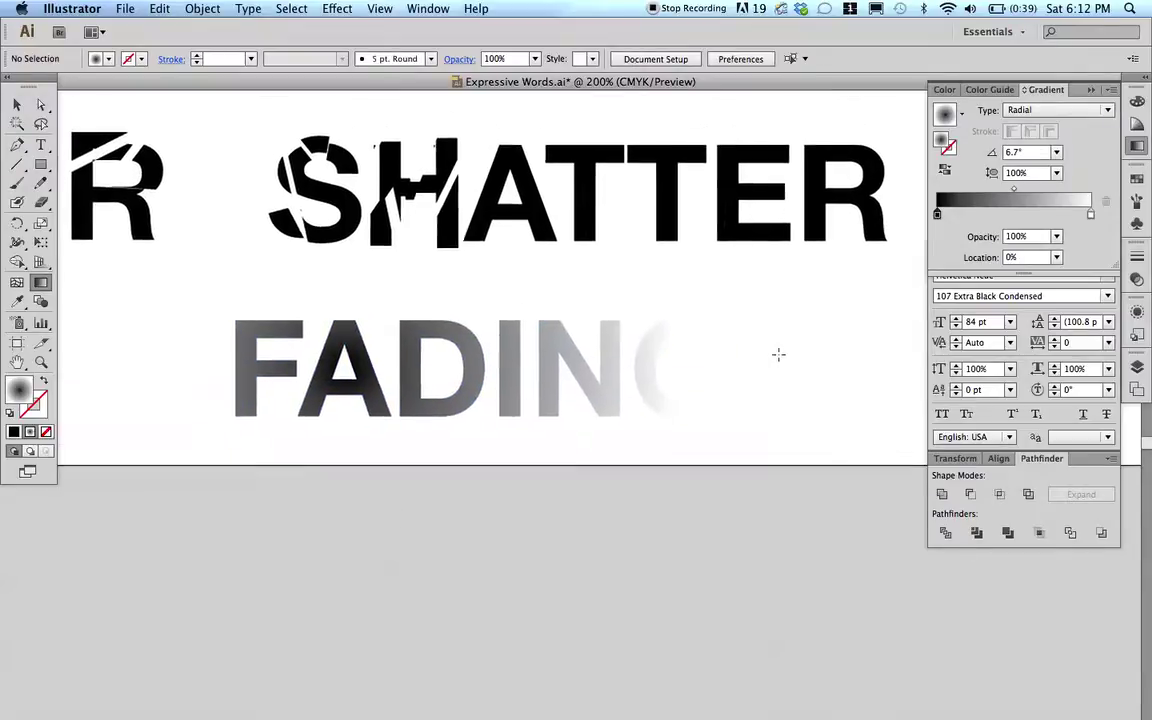
scroll(779, 354, "right", 5)
scroll(779, 354, "left", 4)
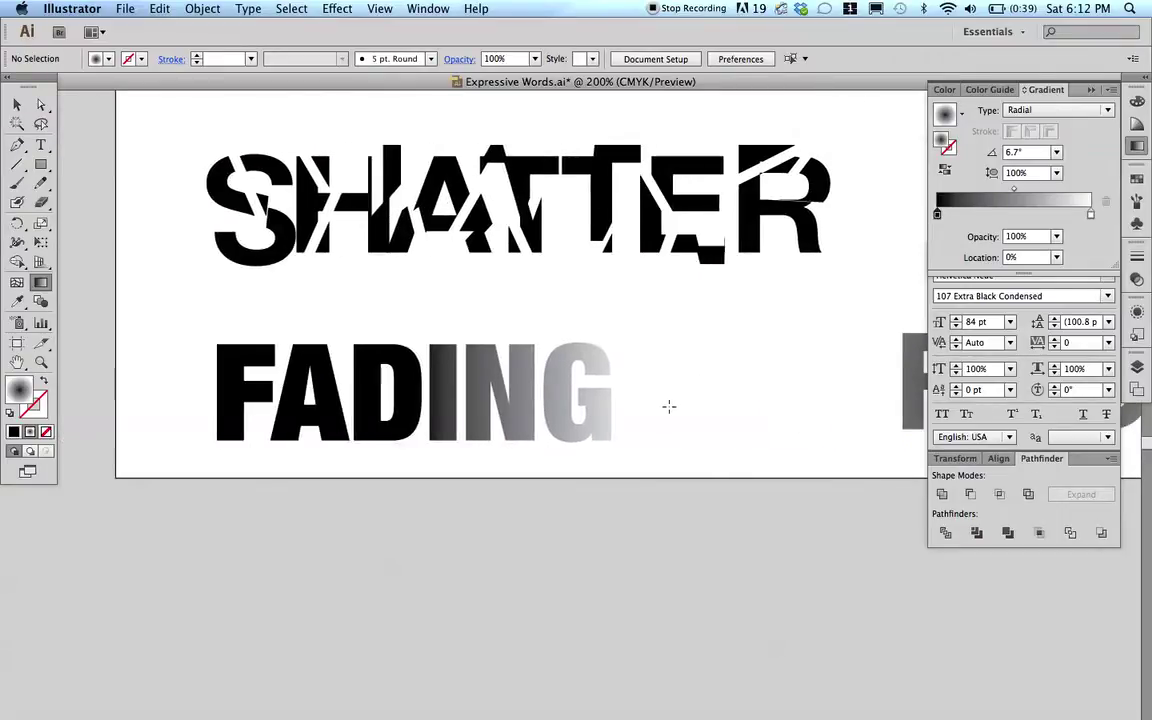
scroll(668, 405, "right", 6)
scroll(668, 405, "right", 4)
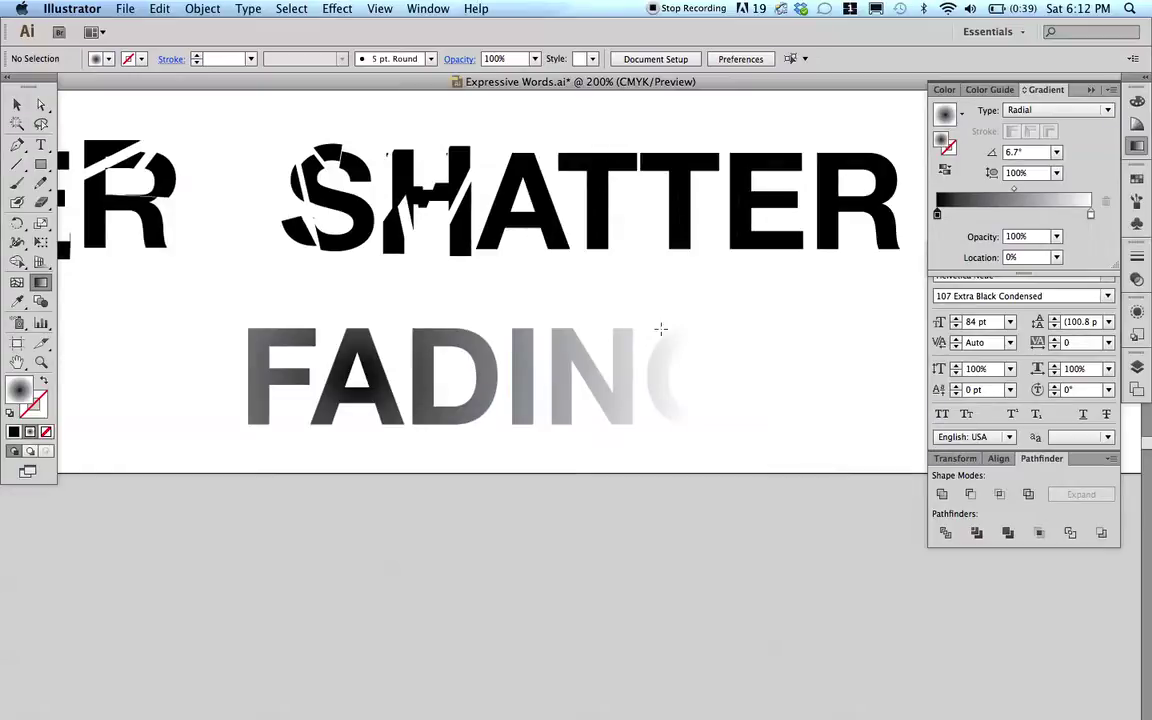
key("super+minus")
key("super+minus")
key("super+minus")
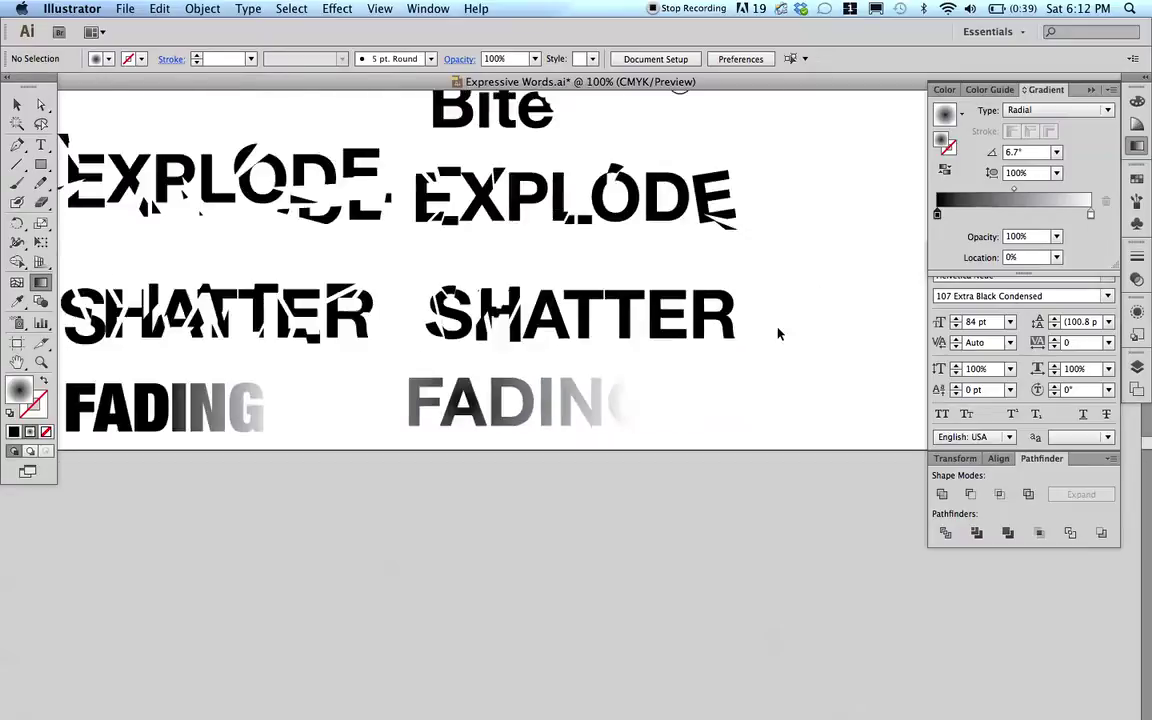
scroll(778, 328, "up", 2)
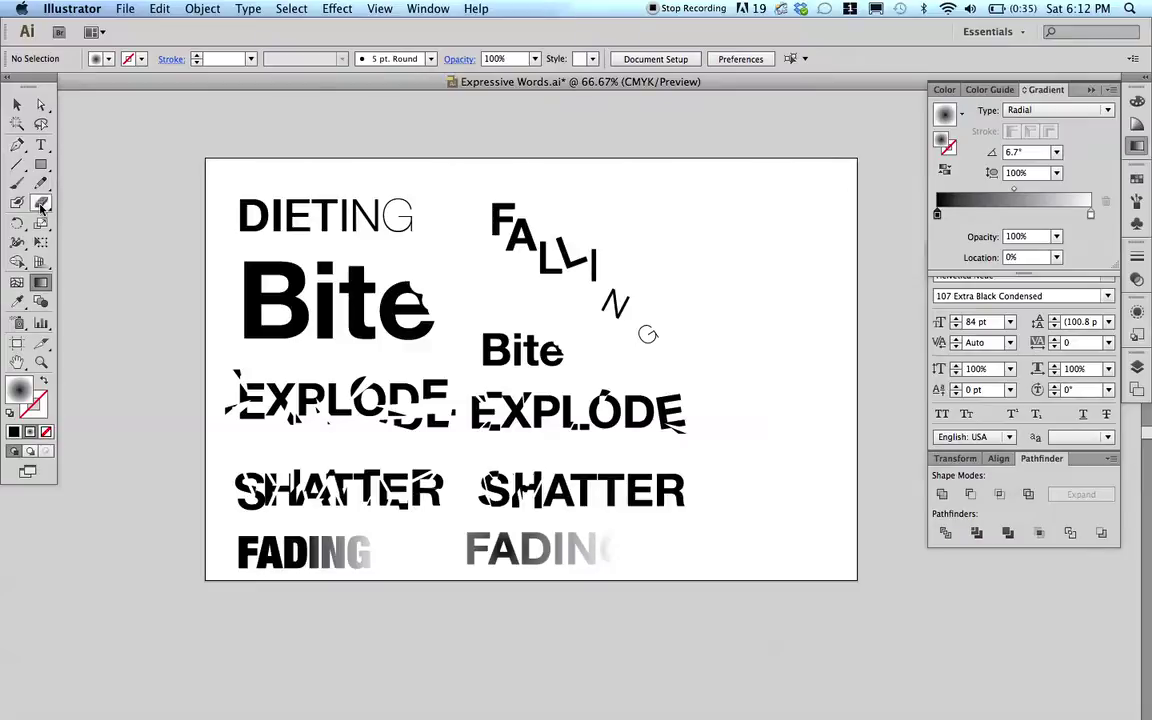
left_click(18, 146)
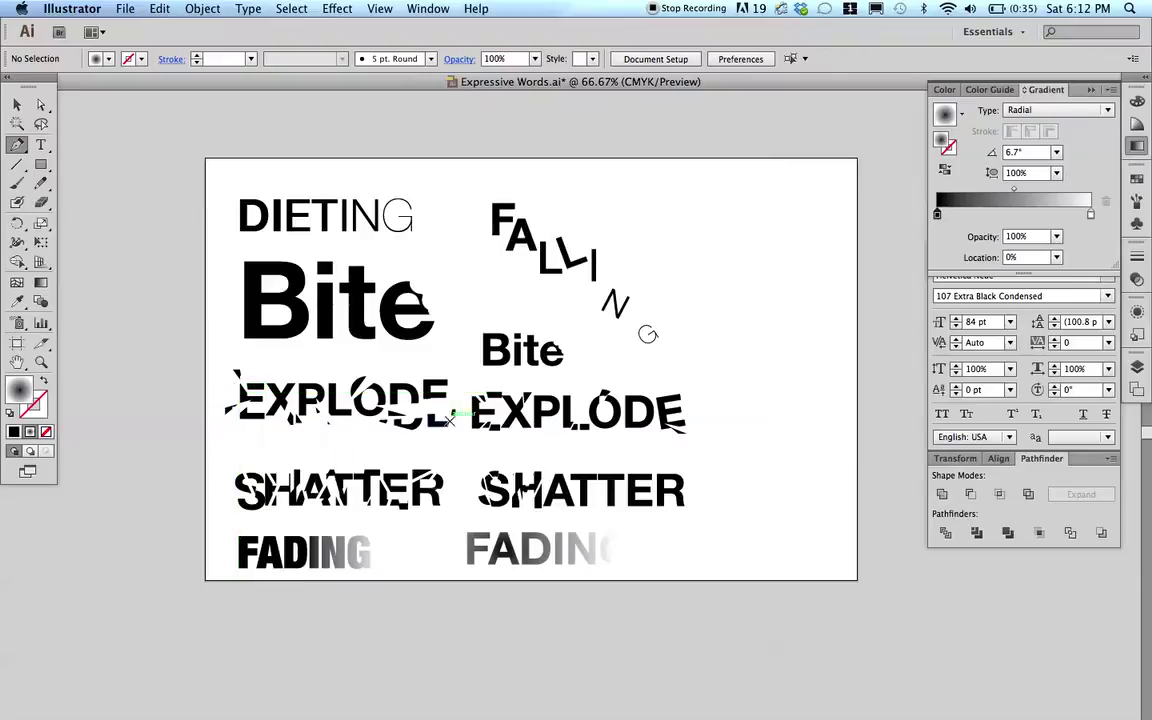
left_click(1033, 461)
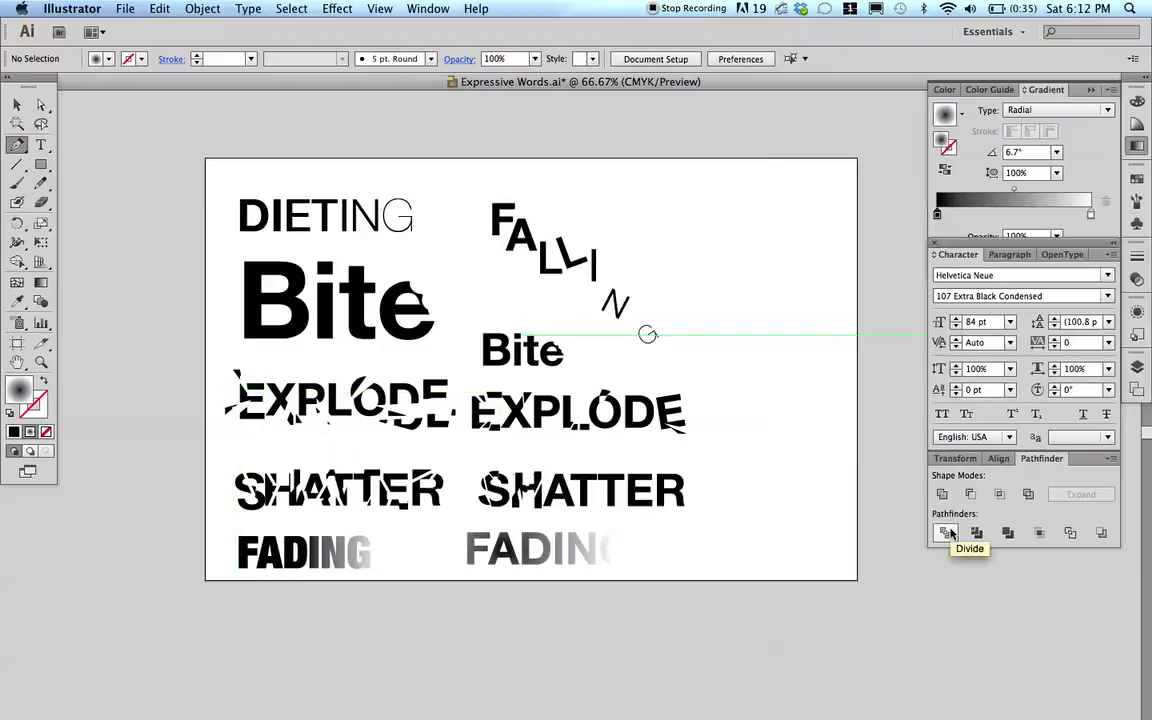
left_click(41, 284)
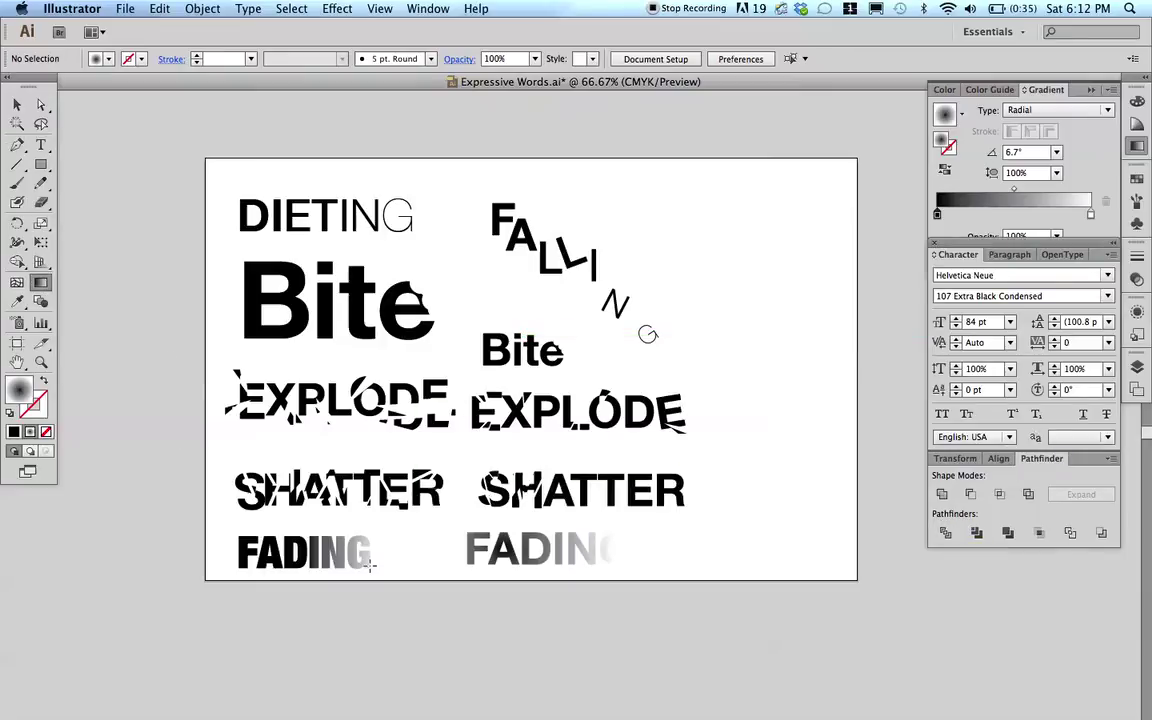